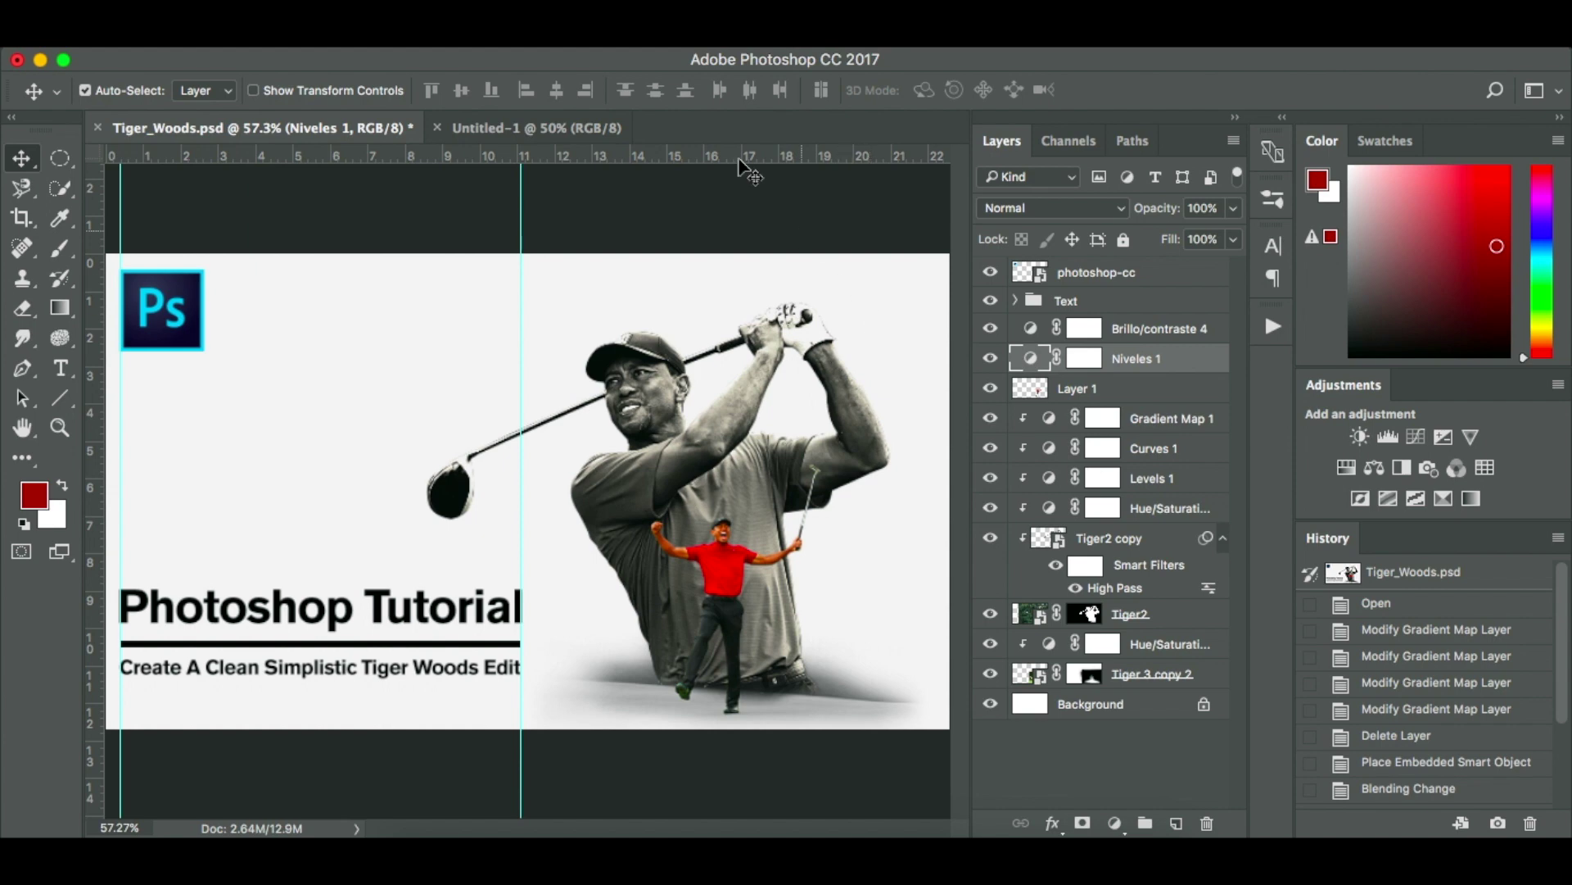
Place Tiger2.jpg into Untitled-1, push it to the left edge, then return to Tiger_Woods.psd.
left_click(547, 127)
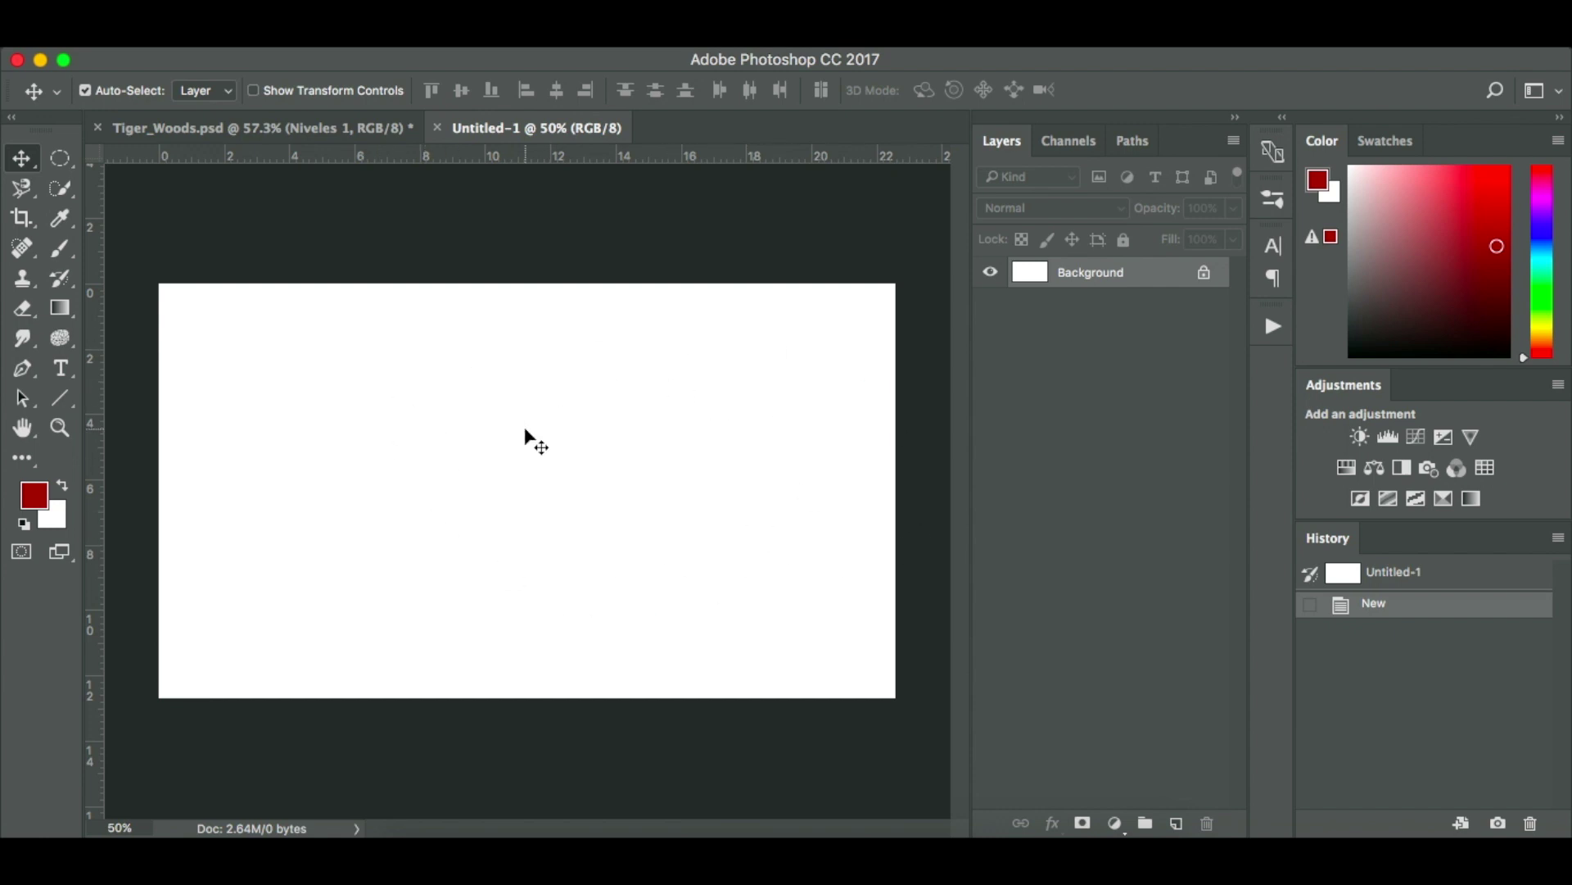
left_click(418, 856)
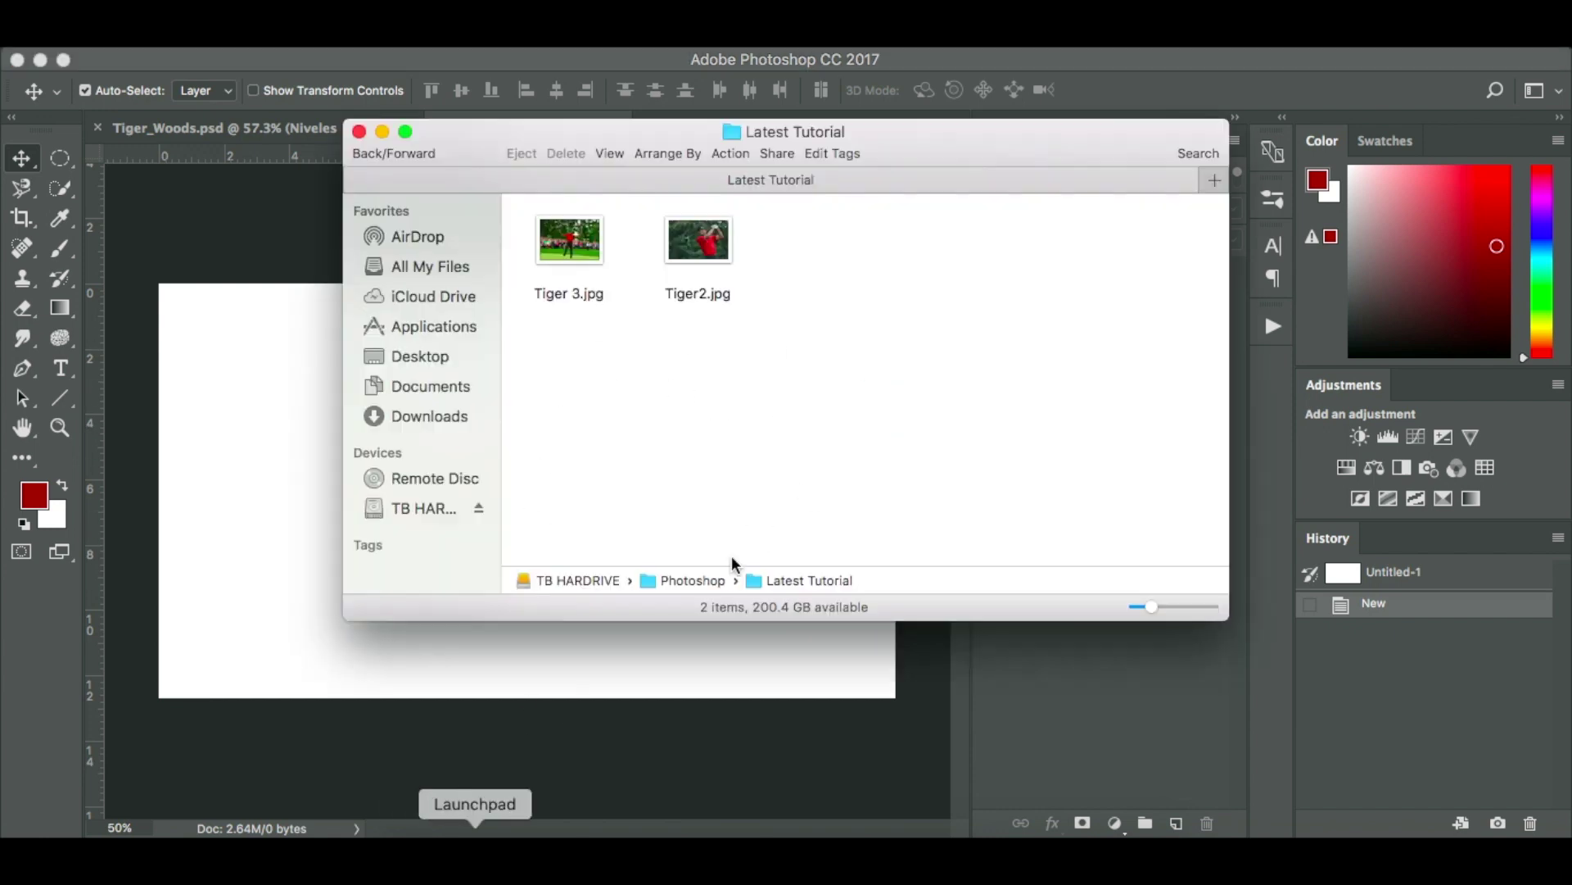
left_click_drag(698, 294, 593, 519)
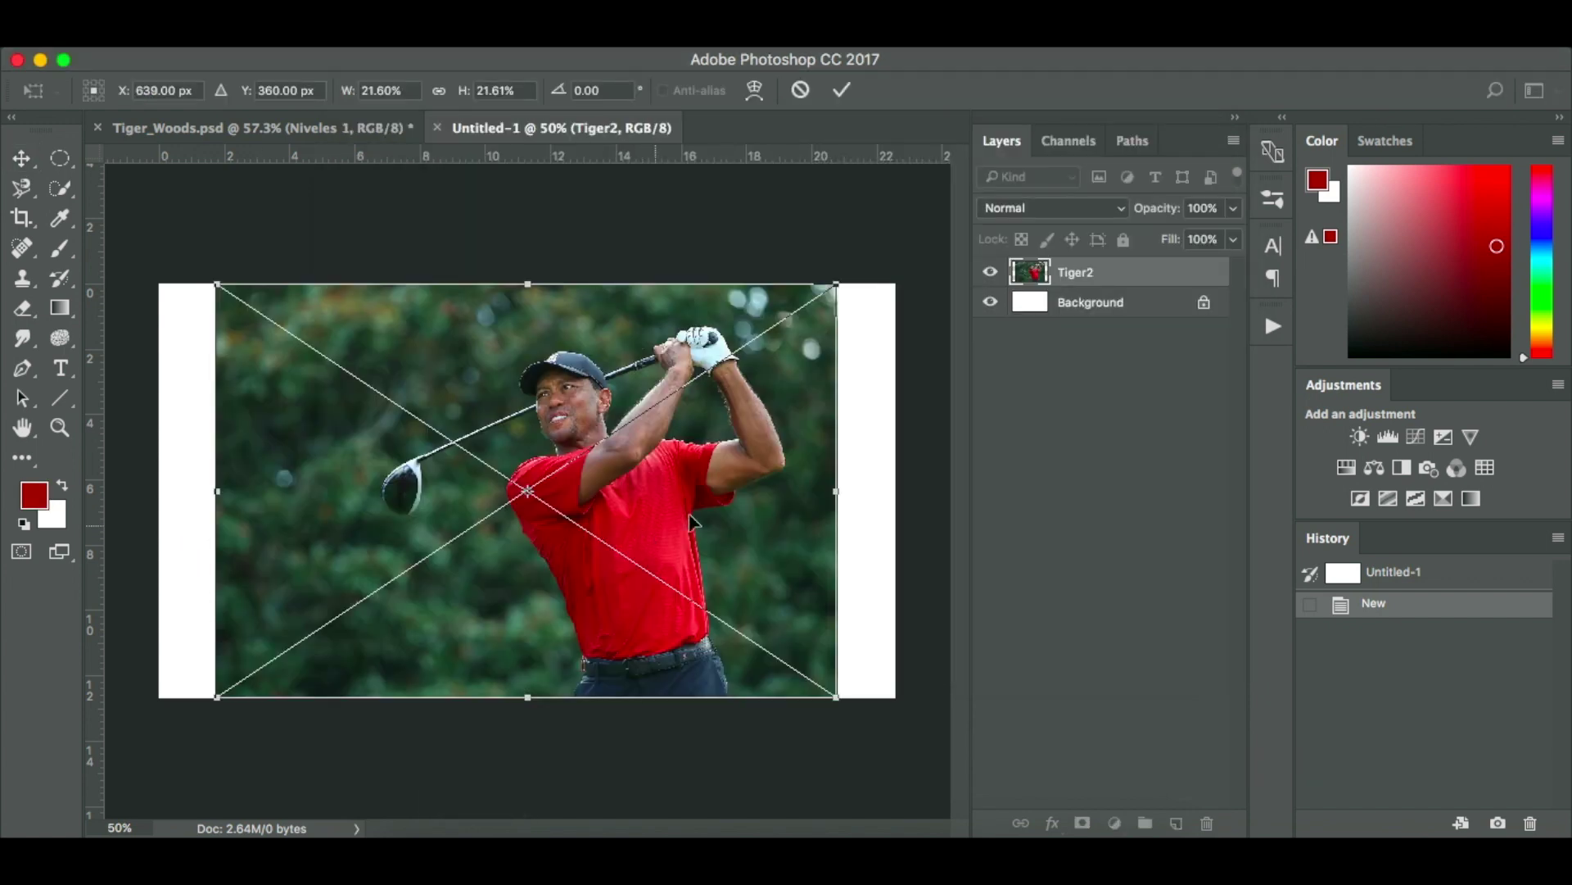
left_click_drag(666, 497, 587, 505)
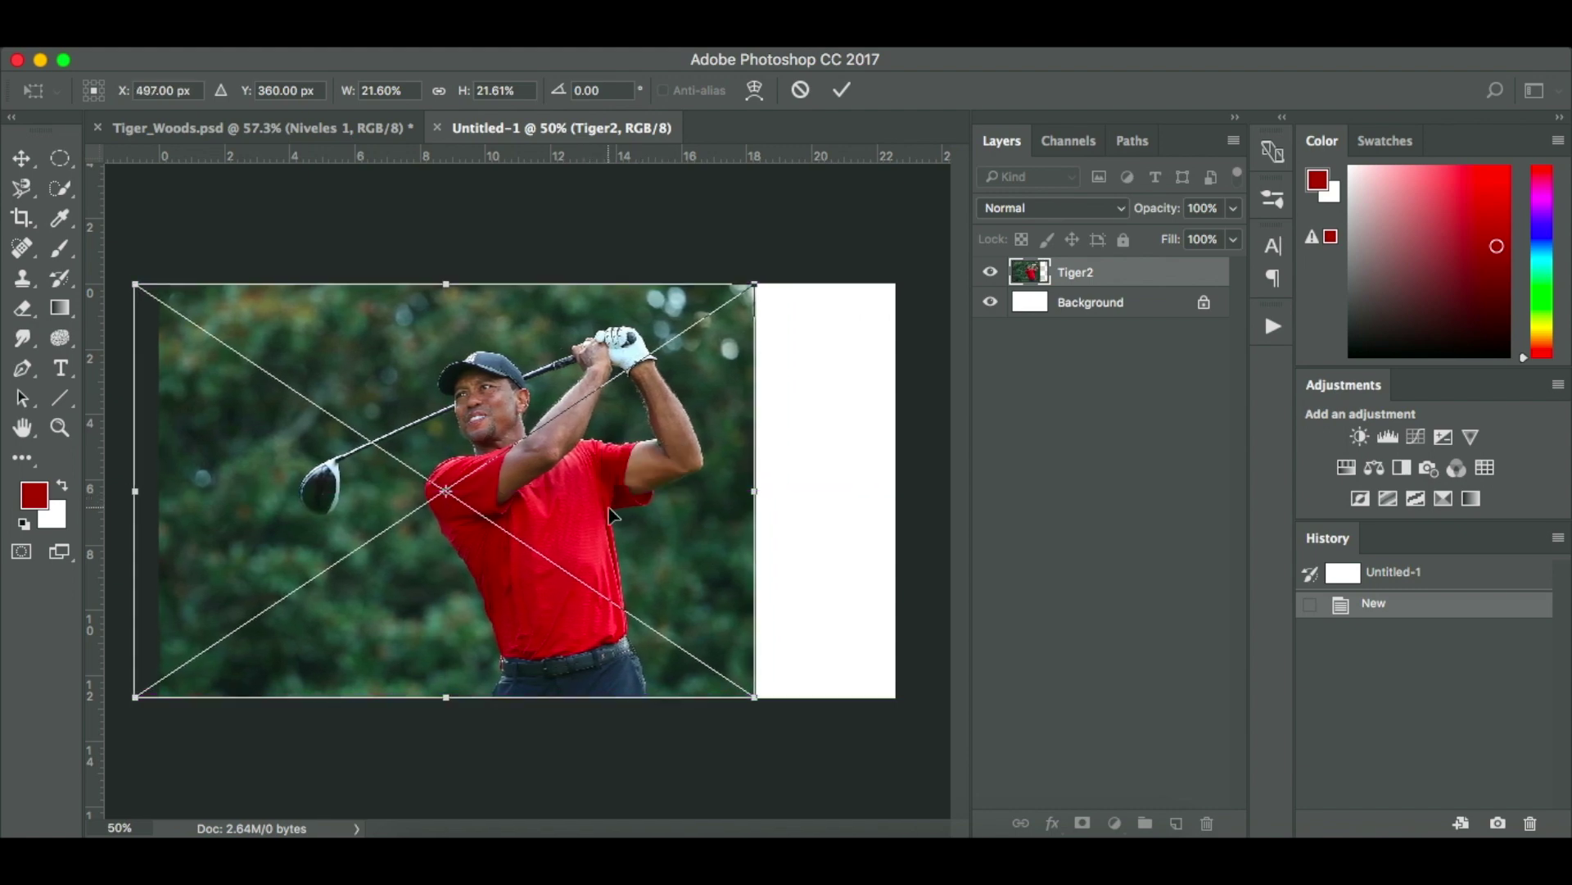
key("Return")
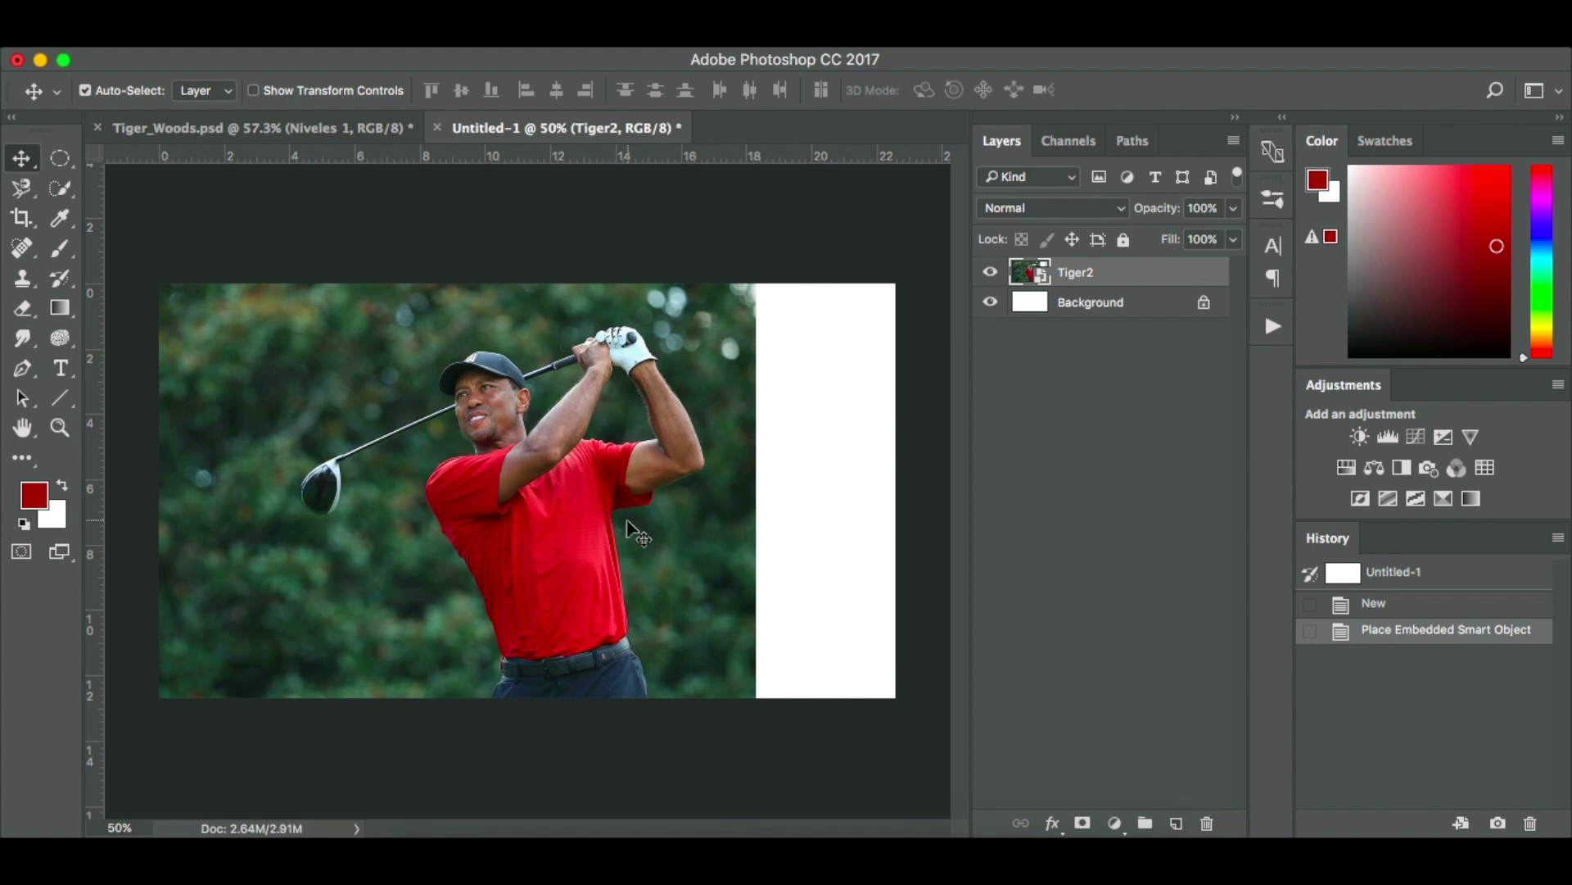
left_click(365, 126)
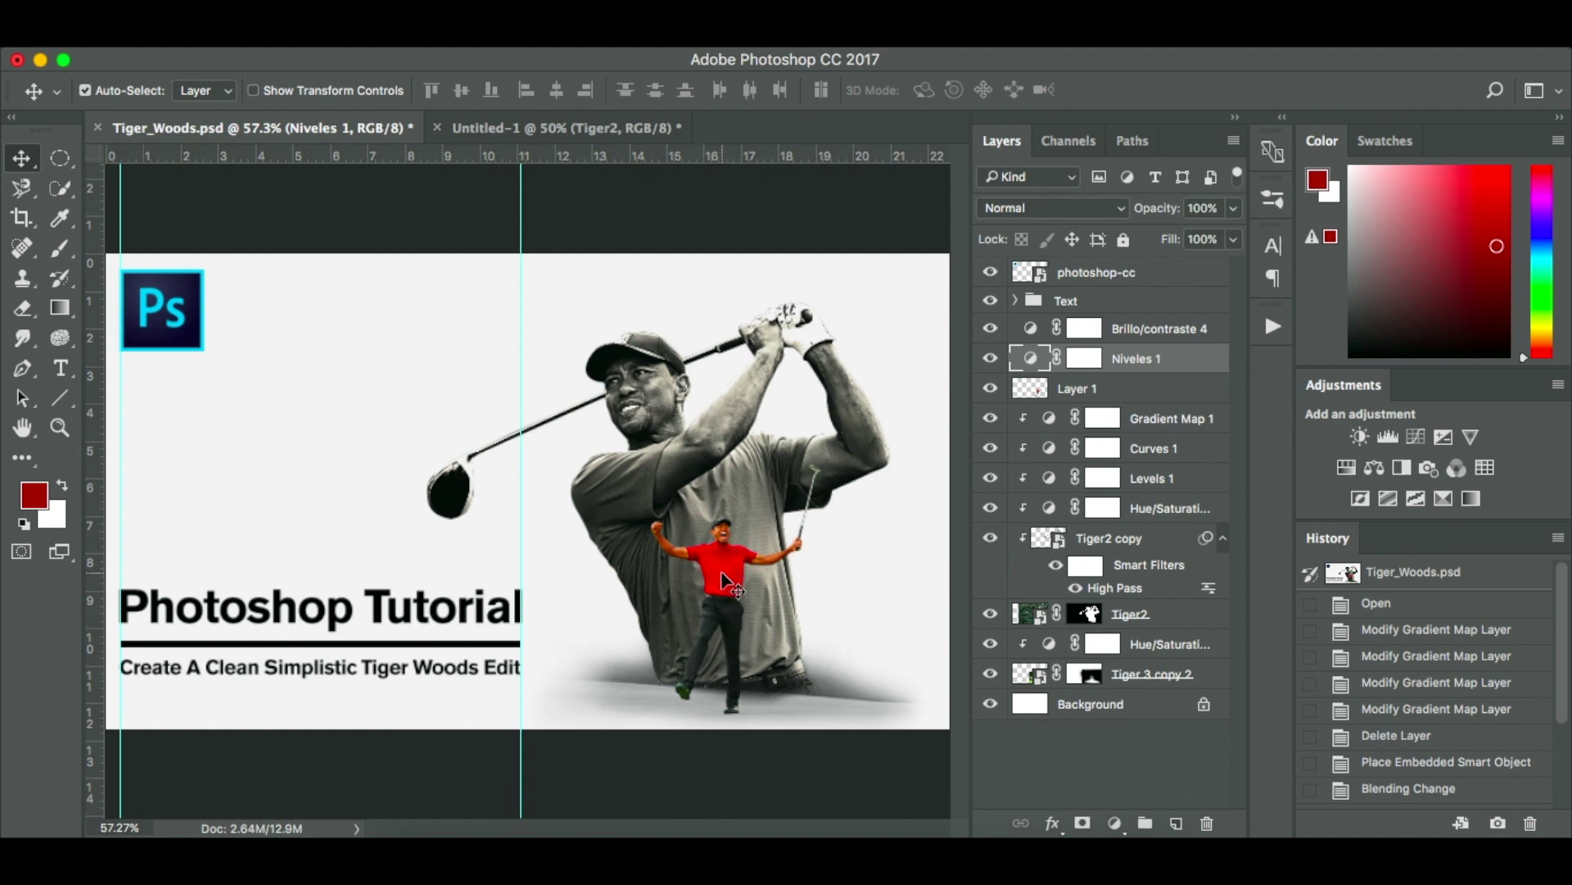
left_click(602, 131)
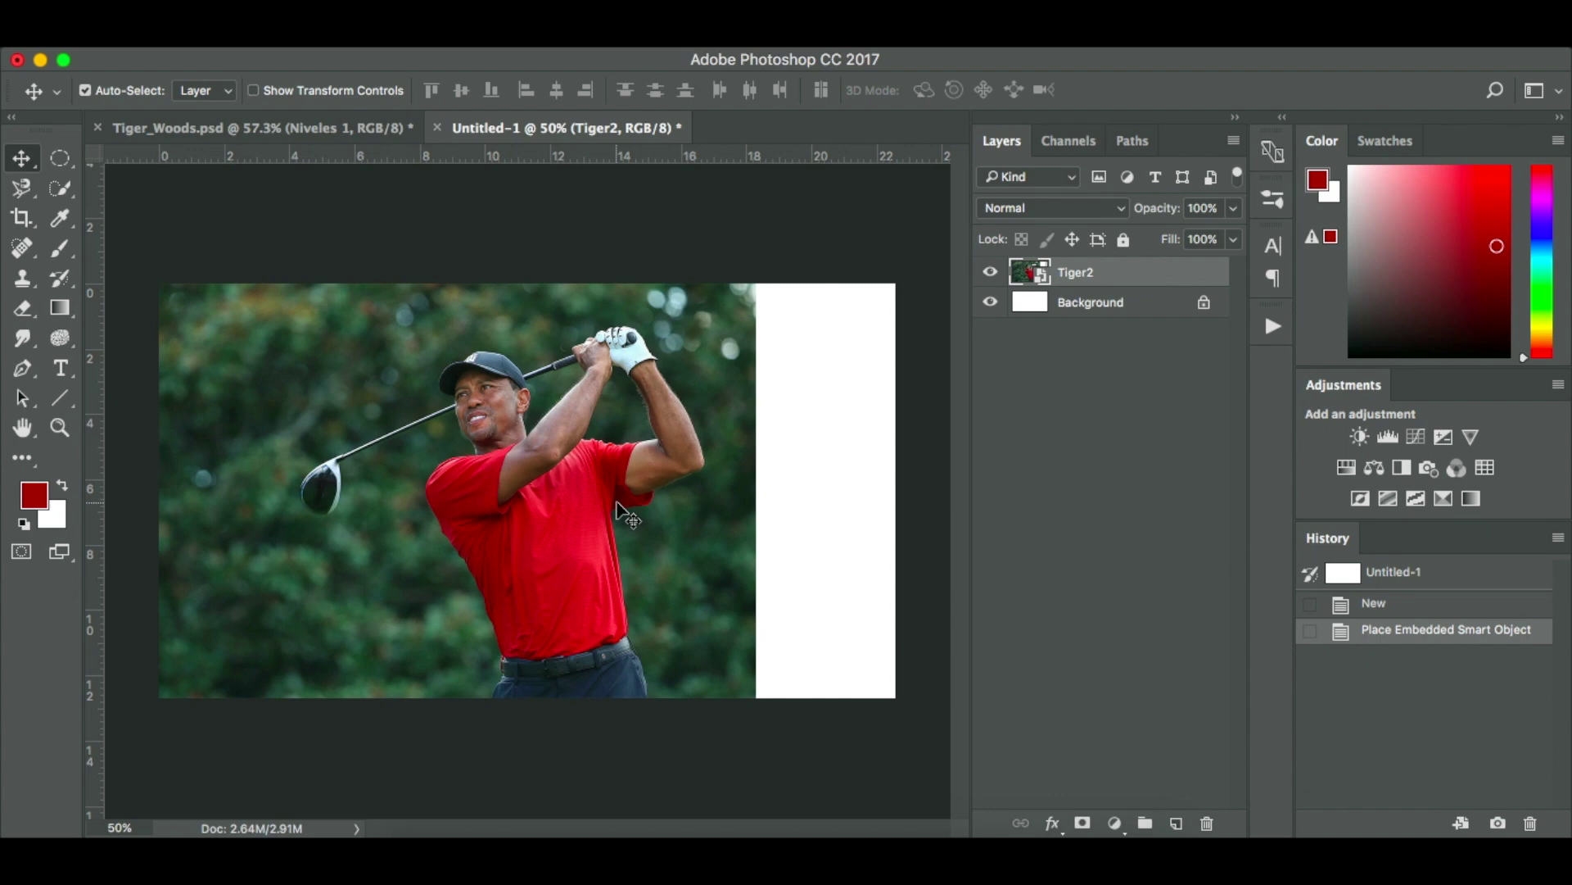
With the Pen tool, trace from the photo's bottom edge up the trousers and shirt's left edge.
key("p")
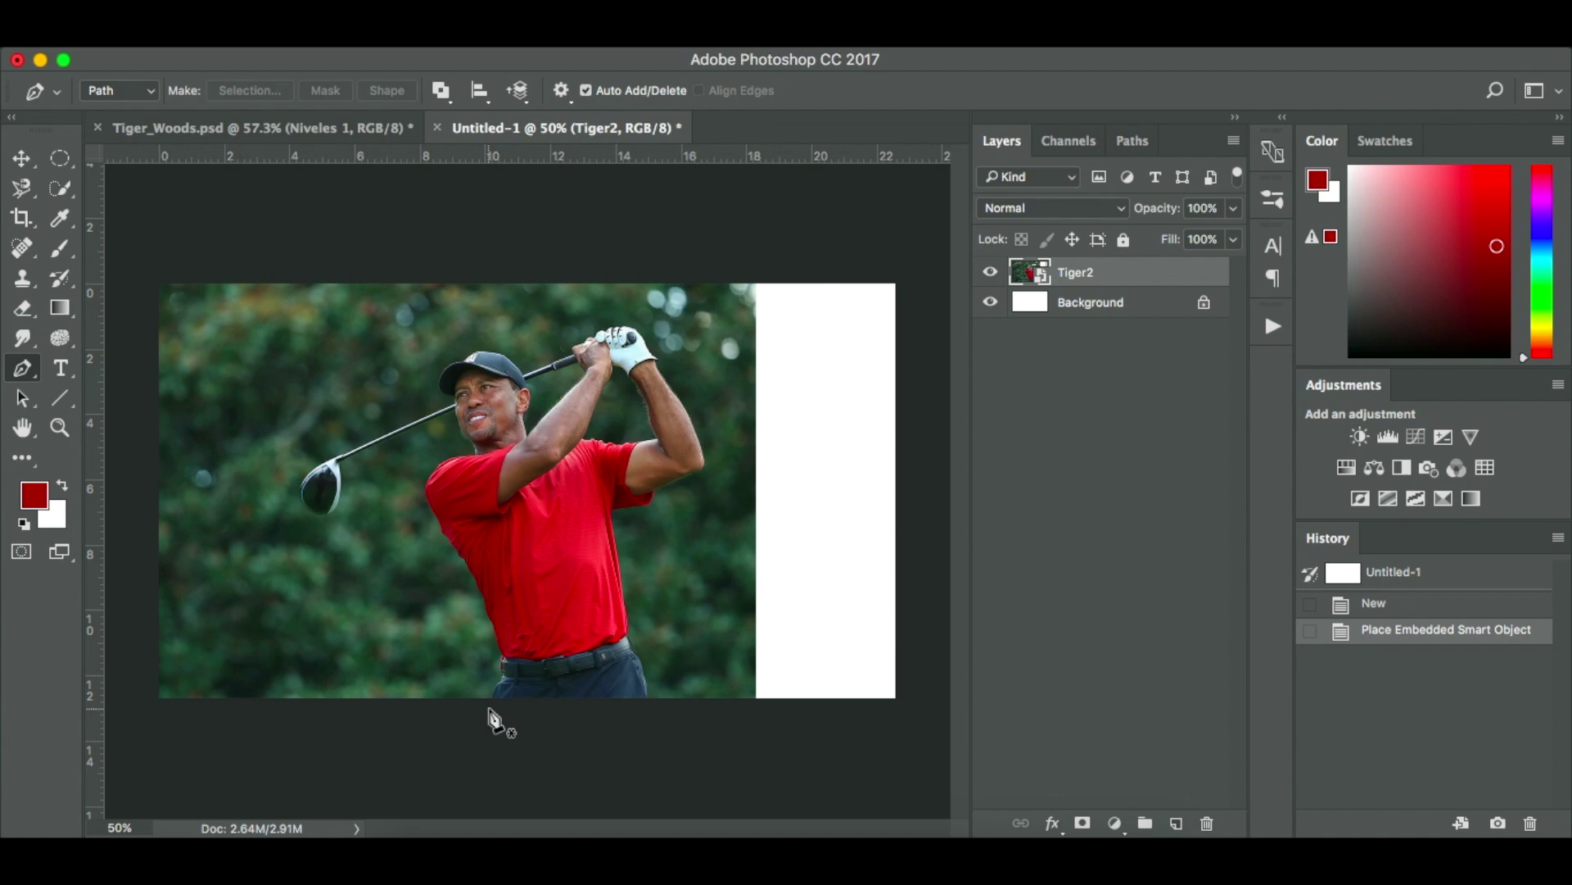
scroll(500, 719, "up", 3)
scroll(508, 729, "down", 3)
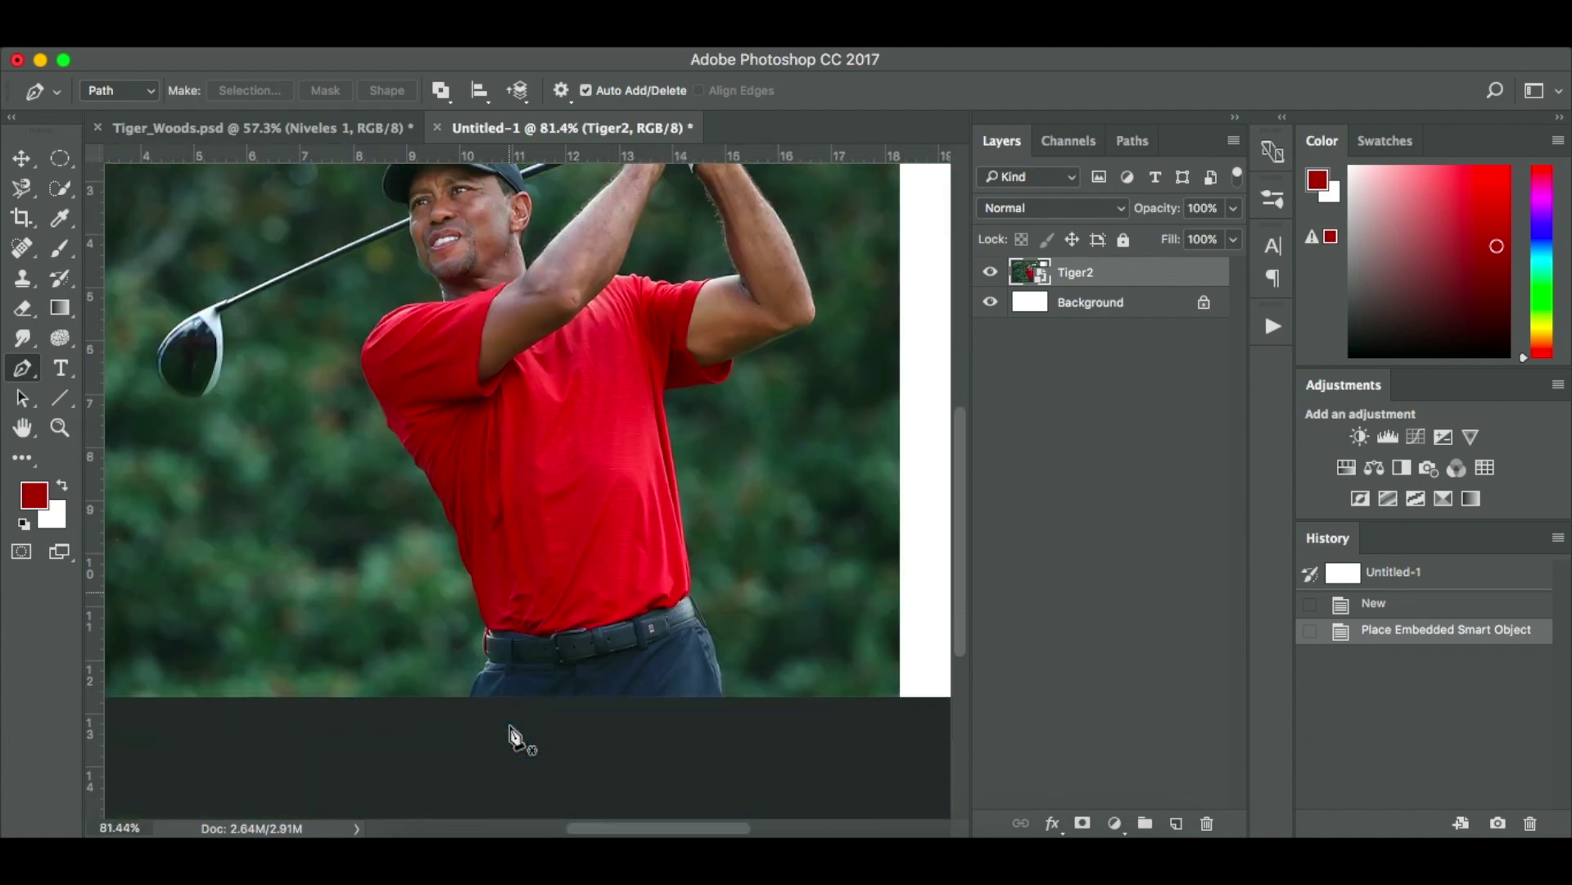
scroll(514, 737, "up", 3)
scroll(512, 733, "down", 3)
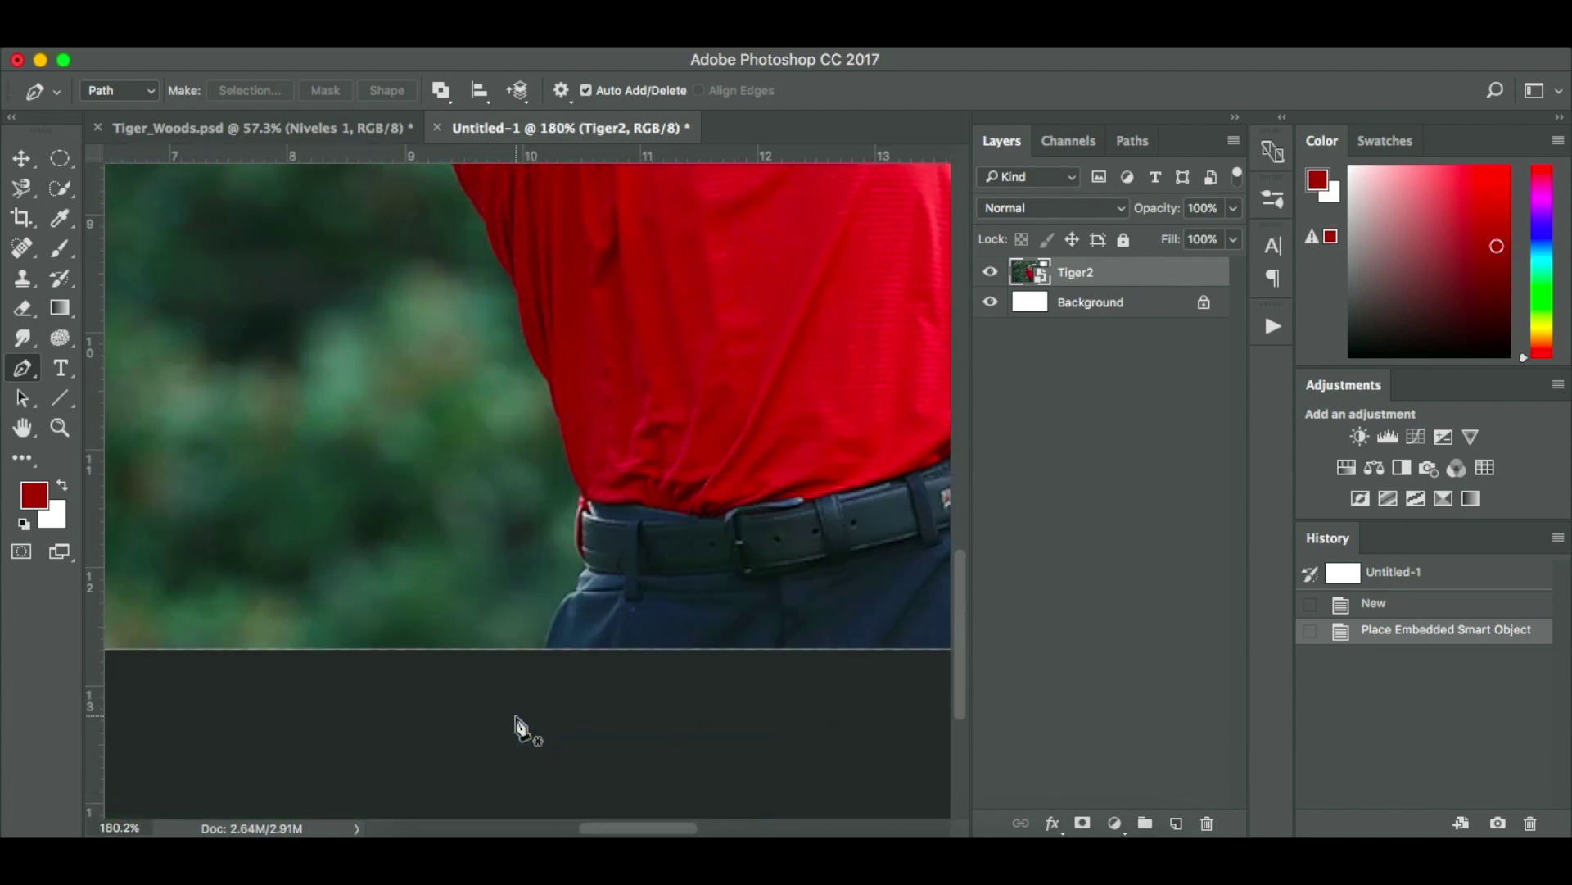
scroll(512, 733, "up", 1)
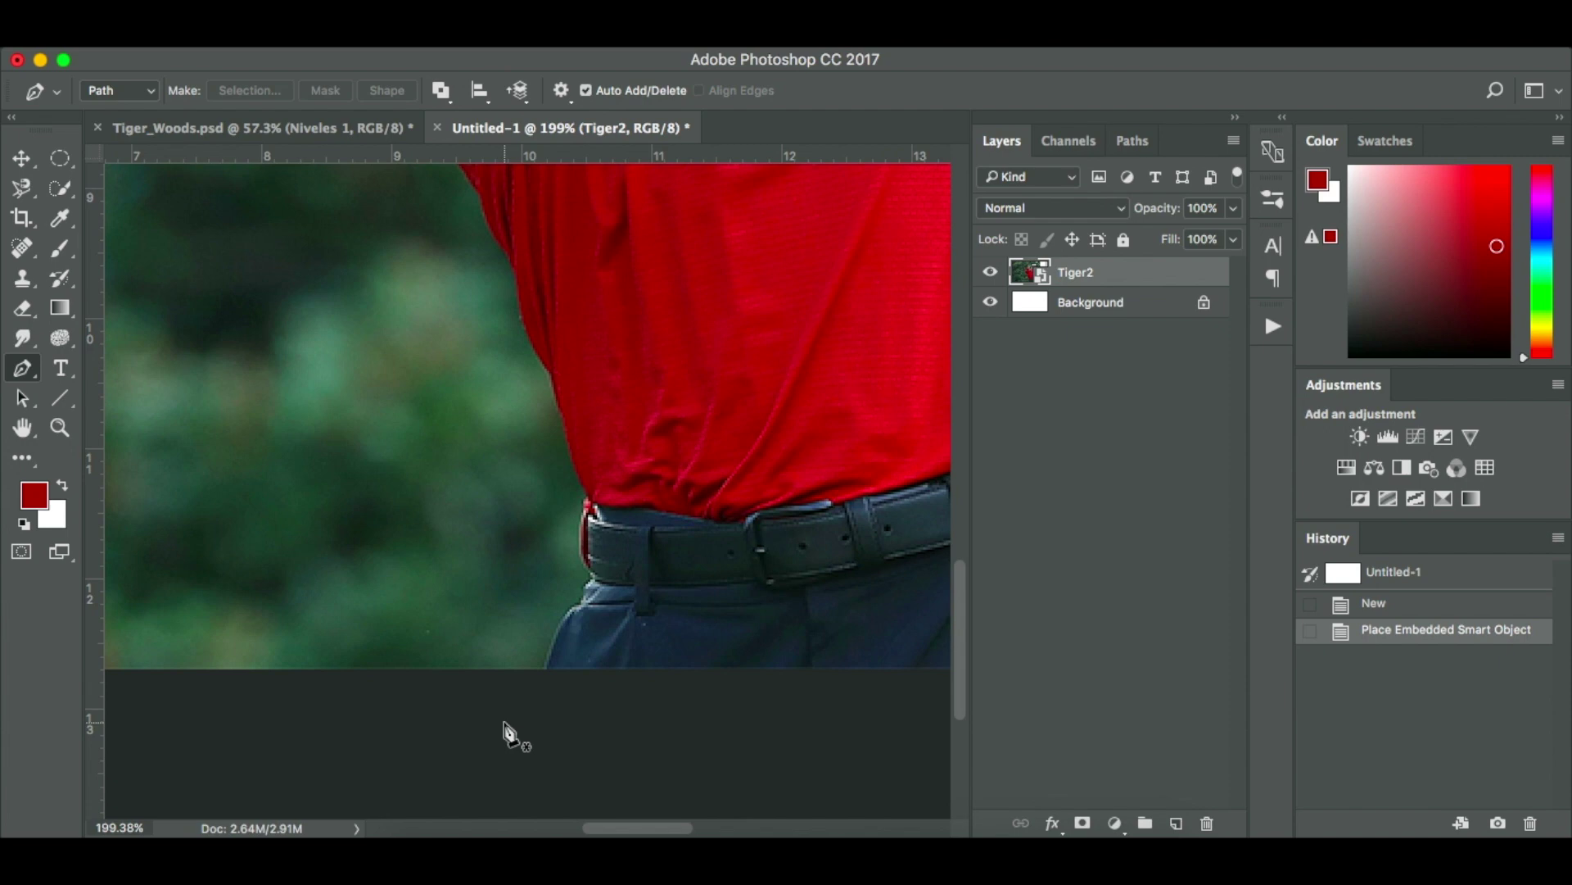
scroll(526, 721, "right", 2)
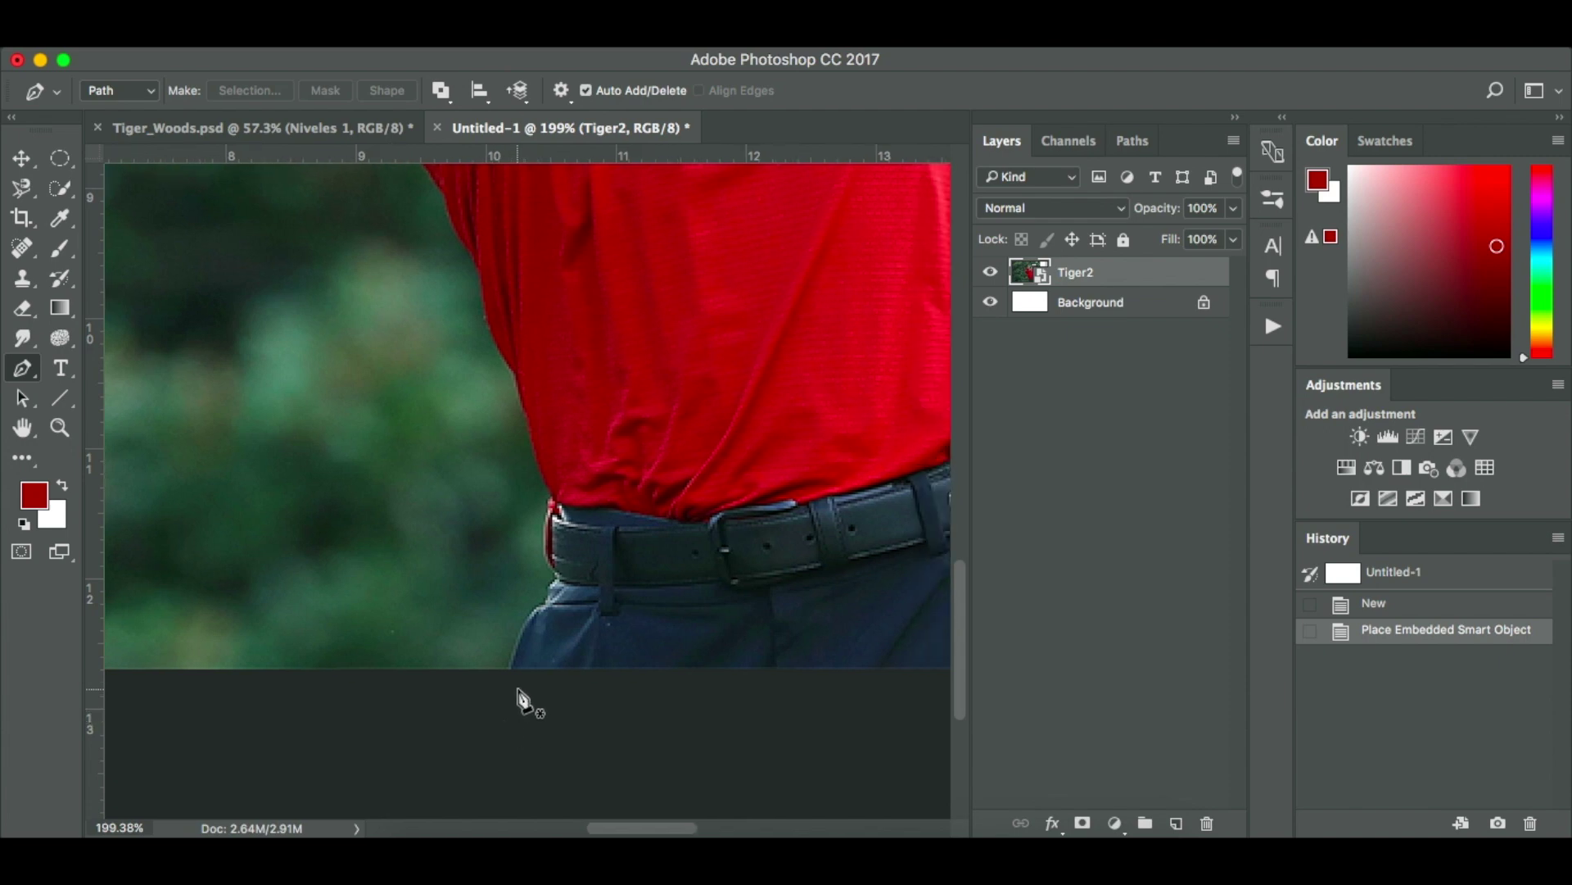
left_click(512, 680)
left_click_drag(543, 606, 565, 580)
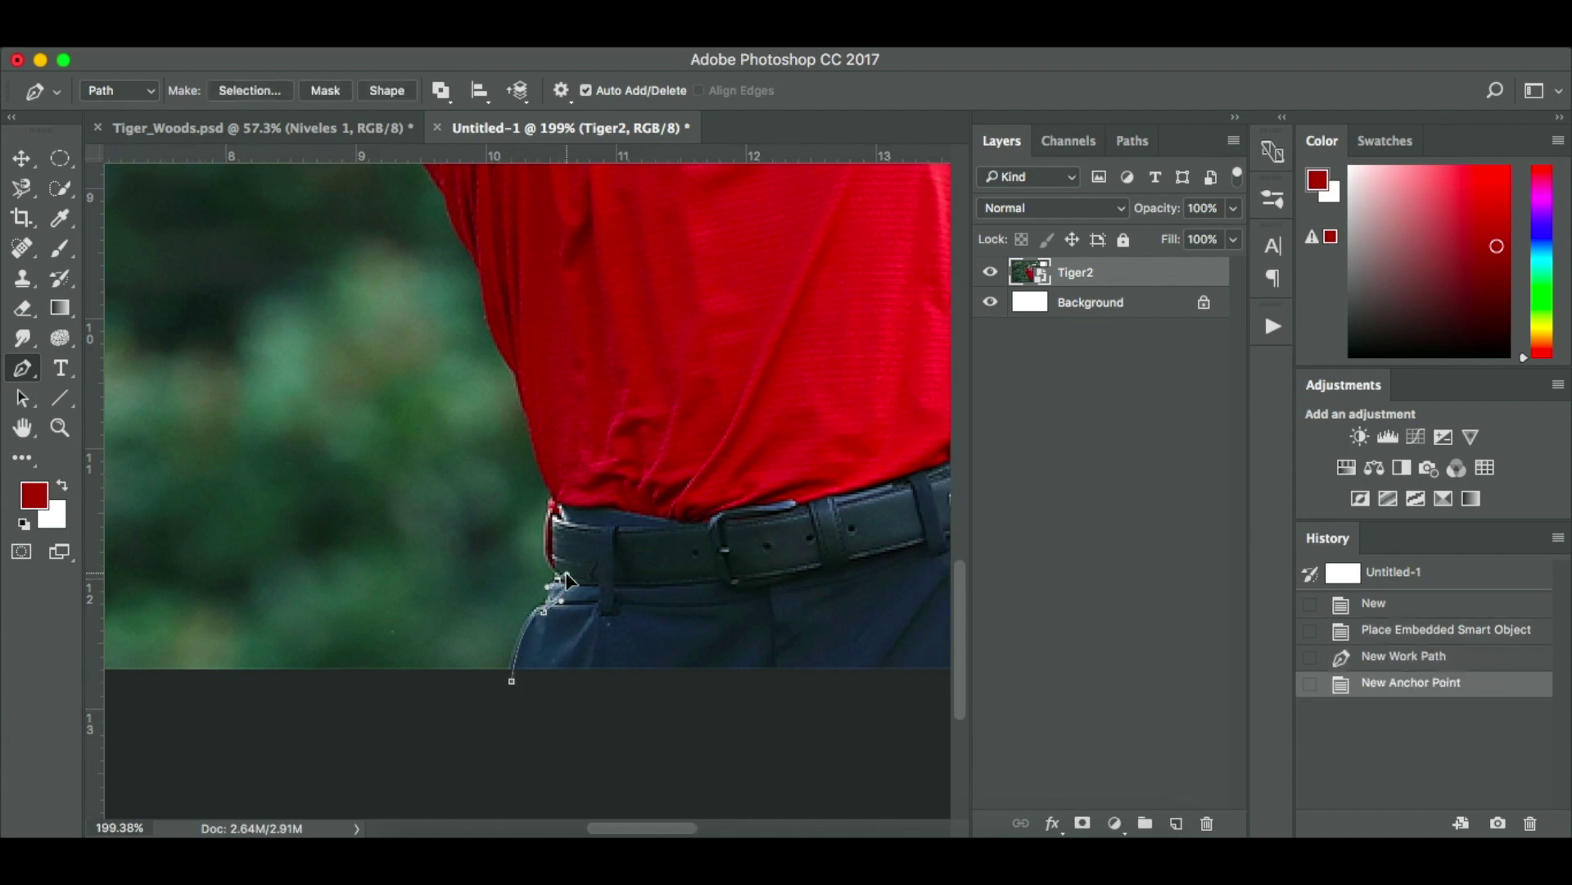
left_click(550, 565)
left_click(554, 529)
left_click(530, 445)
left_click(516, 397)
left_click(481, 296)
left_click(447, 215)
scroll(497, 373, "up", 15)
scroll(497, 373, "left", 8)
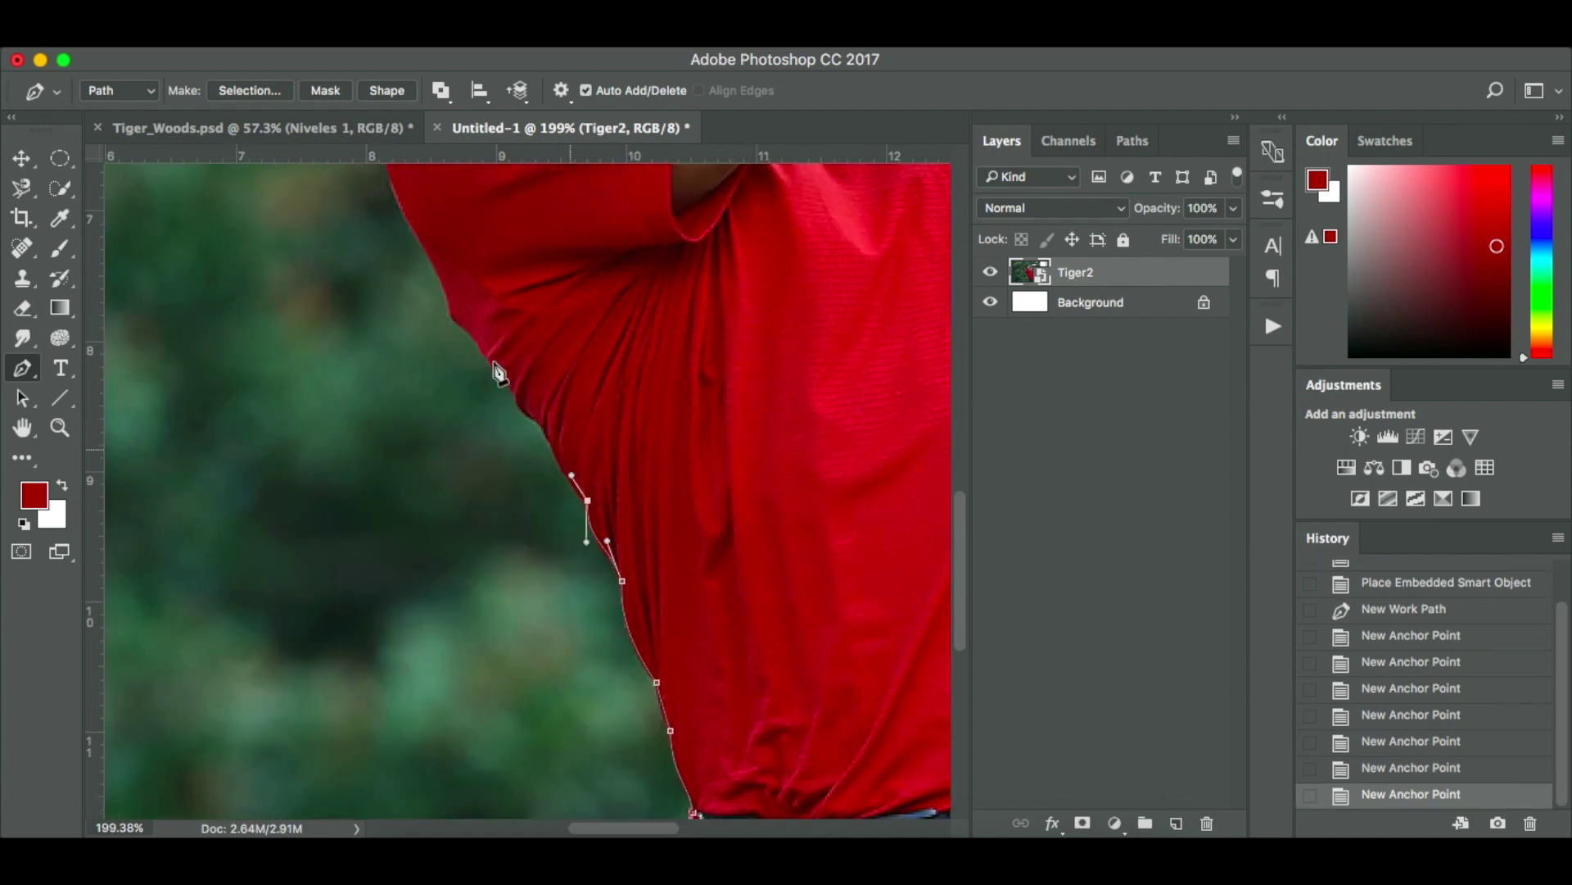
left_click(541, 424)
left_click(515, 391)
scroll(519, 435, "up", 5)
scroll(519, 435, "left", 3)
left_click(533, 434)
left_click(490, 329)
scroll(483, 311, "up", 7)
left_click_drag(500, 359, 557, 306)
Continue the path across the shoulder, neck, jaw and face to the club shaft.
left_click(549, 317)
left_click(630, 303)
left_click(669, 296)
left_click(665, 273)
scroll(655, 270, "up", 6)
left_click(624, 353)
left_click(618, 322)
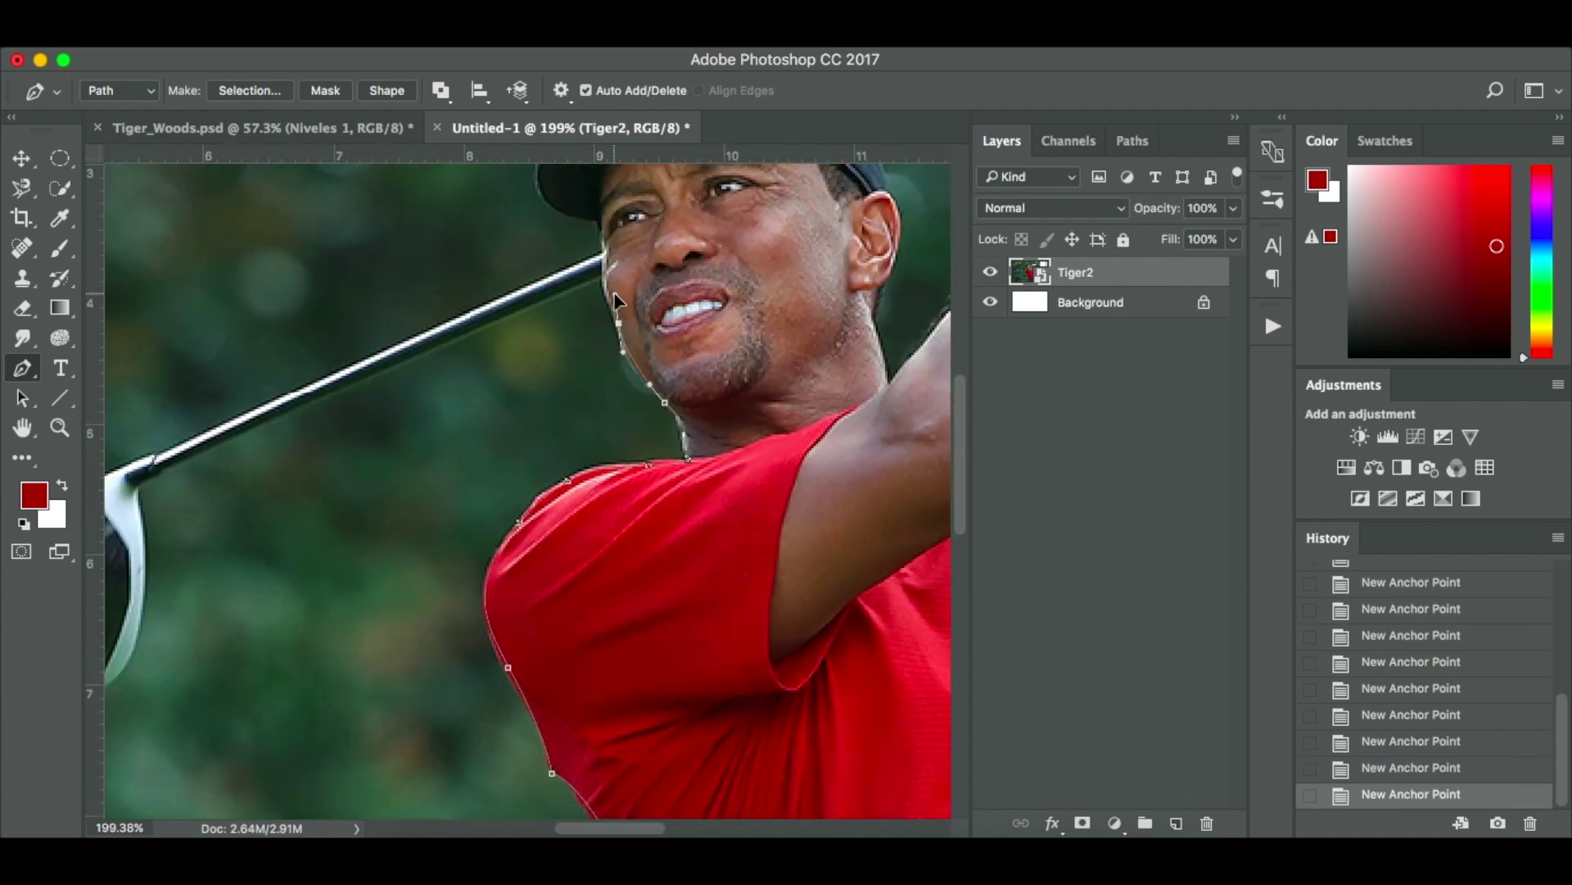
left_click(604, 271)
left_click(582, 286)
left_click(475, 332)
Outline the club head, the upper shaft, and the cap's brim and top.
left_click(162, 469)
left_click(136, 487)
scroll(224, 512, "down", 5)
scroll(224, 512, "left", 10)
left_click(467, 481)
left_click(448, 528)
left_click(386, 526)
left_click(329, 501)
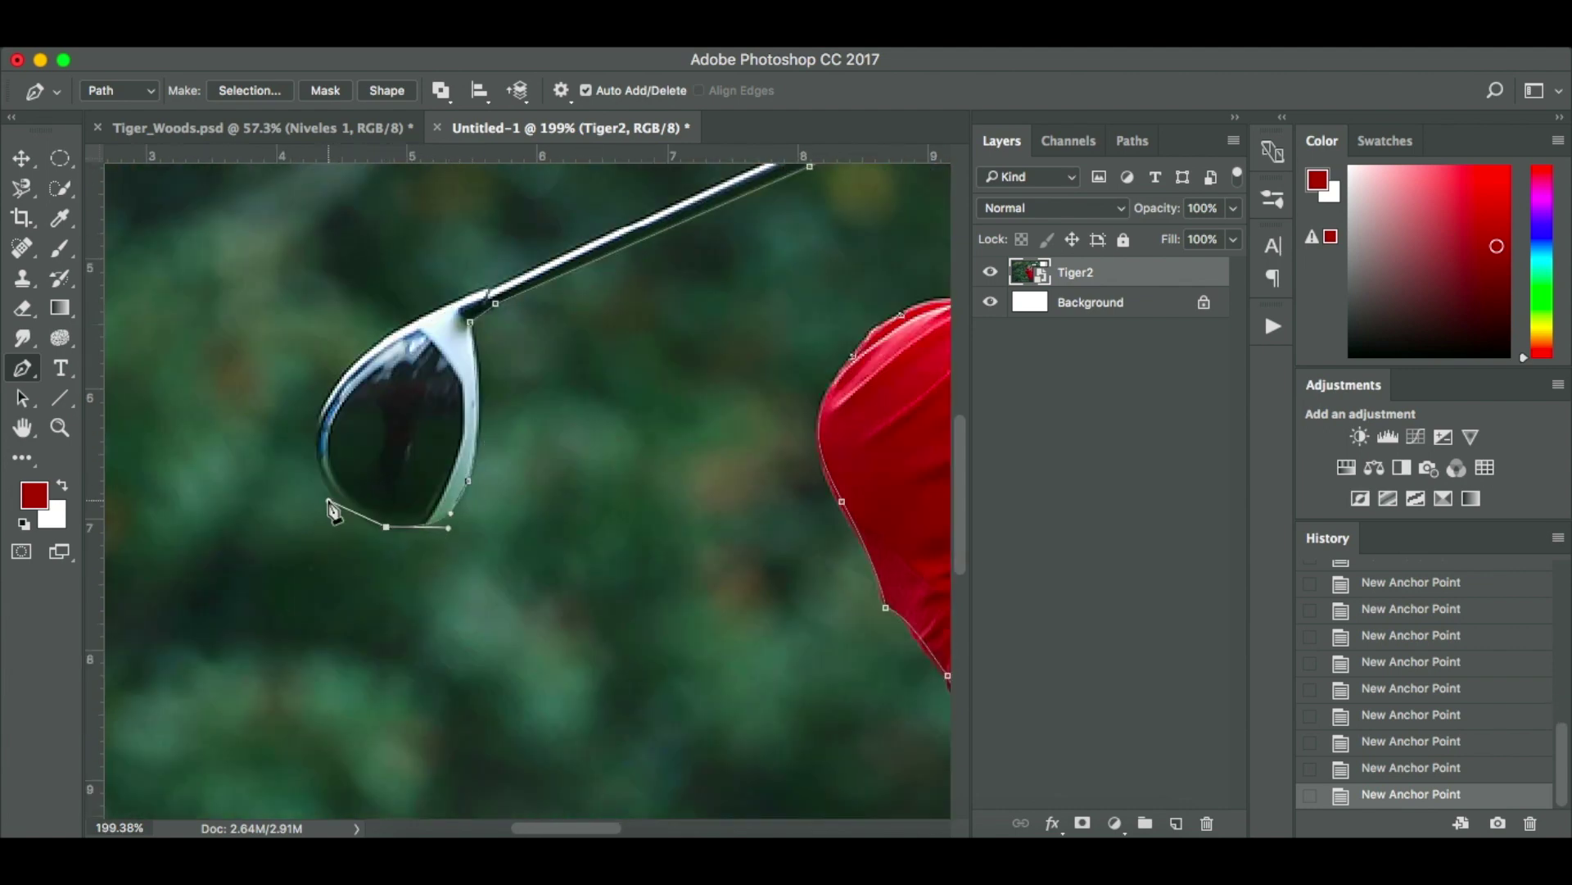
left_click(320, 439)
left_click(377, 344)
left_click(468, 296)
scroll(560, 266, "up", 5)
scroll(559, 266, "right", 10)
left_click(556, 270)
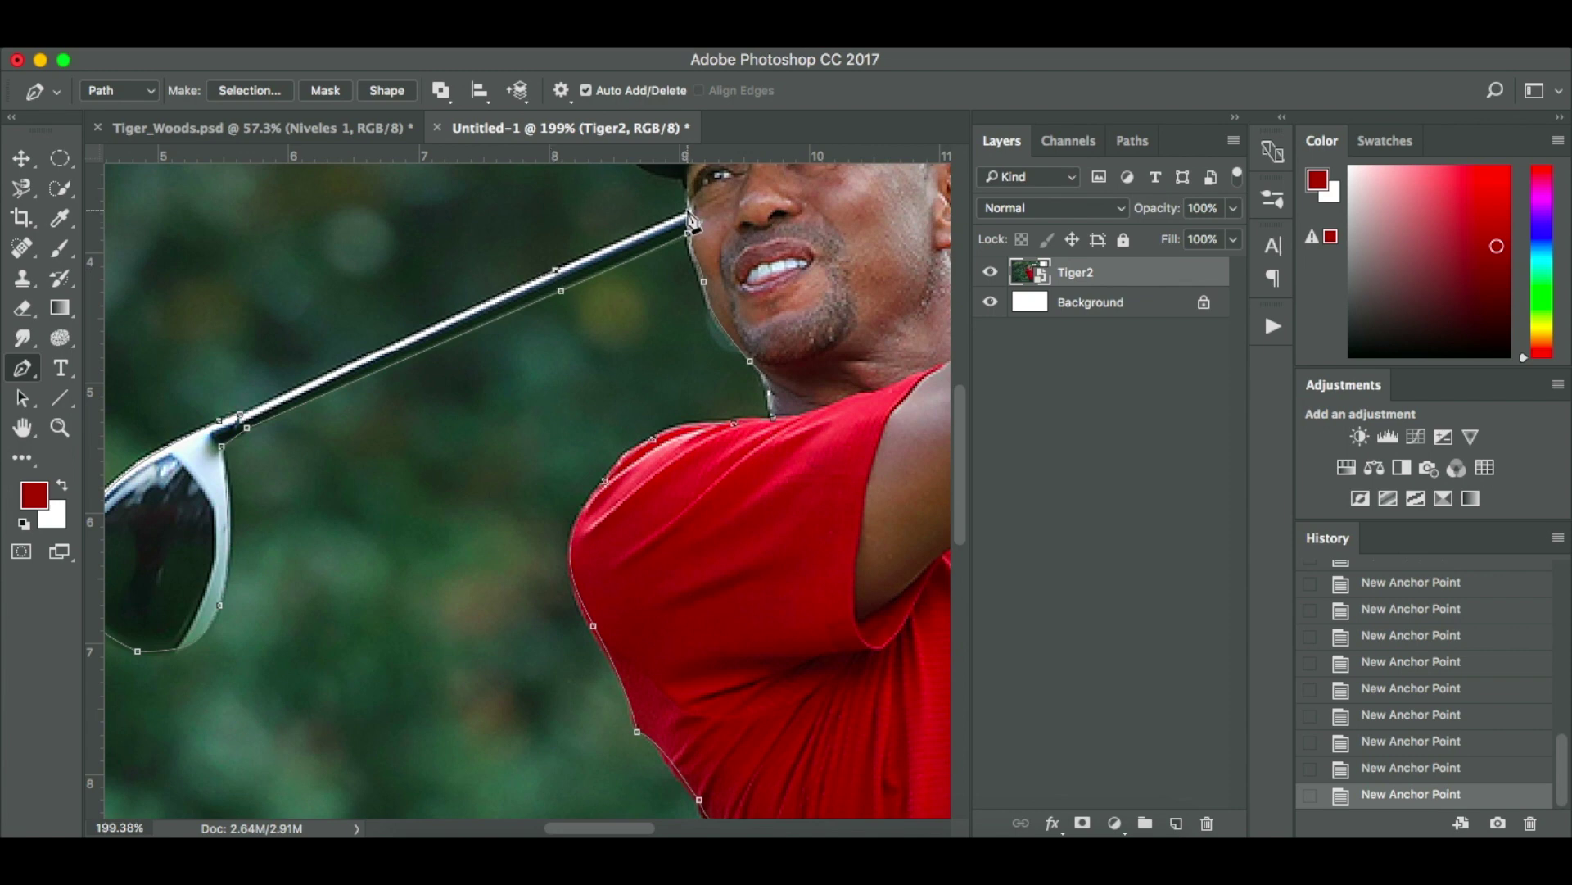
scroll(692, 219, "up", 3)
left_click(688, 287)
scroll(687, 287, "up", 3)
left_click(626, 308)
left_click(722, 234)
left_click(763, 197)
left_click(785, 195)
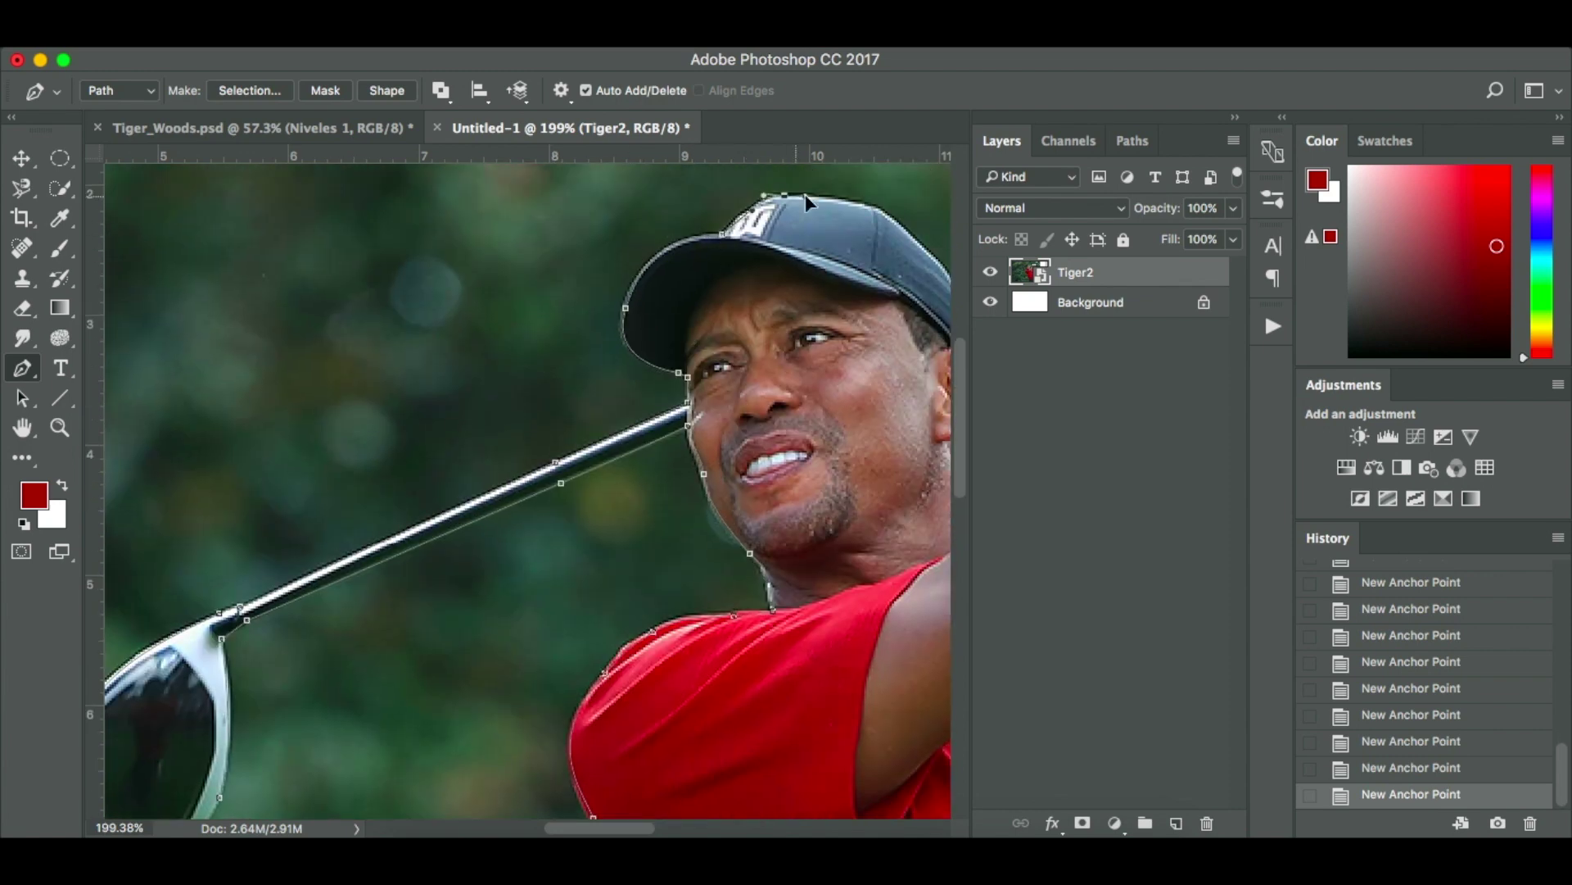
Trace down the cap's right edge, the glove, the wrist, the forearm and around the elbow.
scroll(807, 201, "right", 5)
left_click(741, 216)
left_click(807, 286)
scroll(807, 286, "up", 3)
scroll(806, 287, "right", 5)
left_click(778, 360)
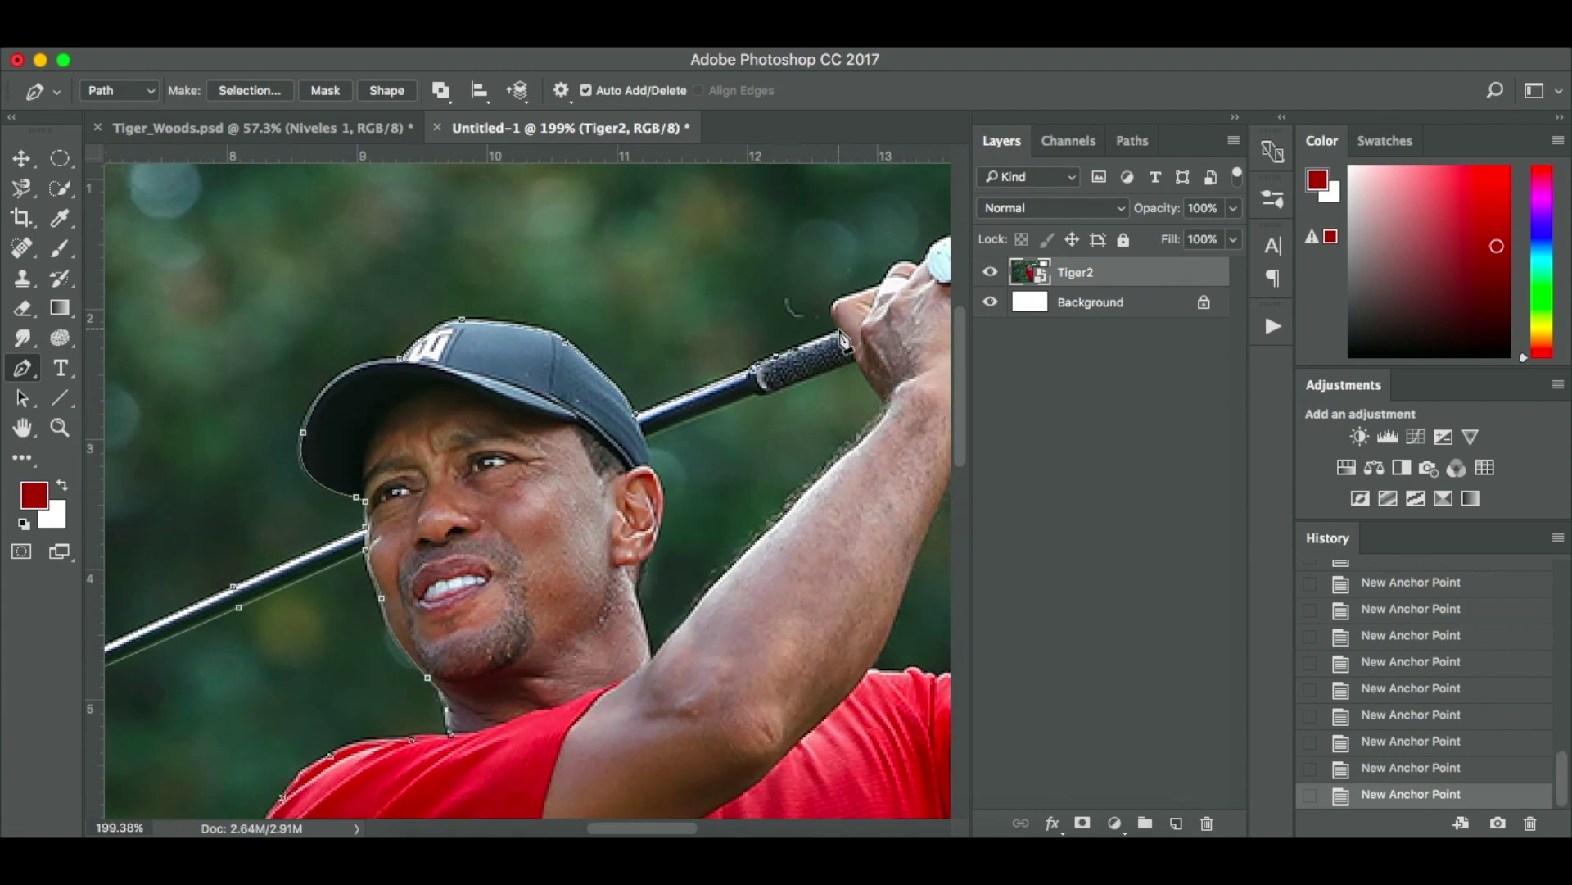
scroll(843, 337, "up", 3)
scroll(843, 338, "right", 5)
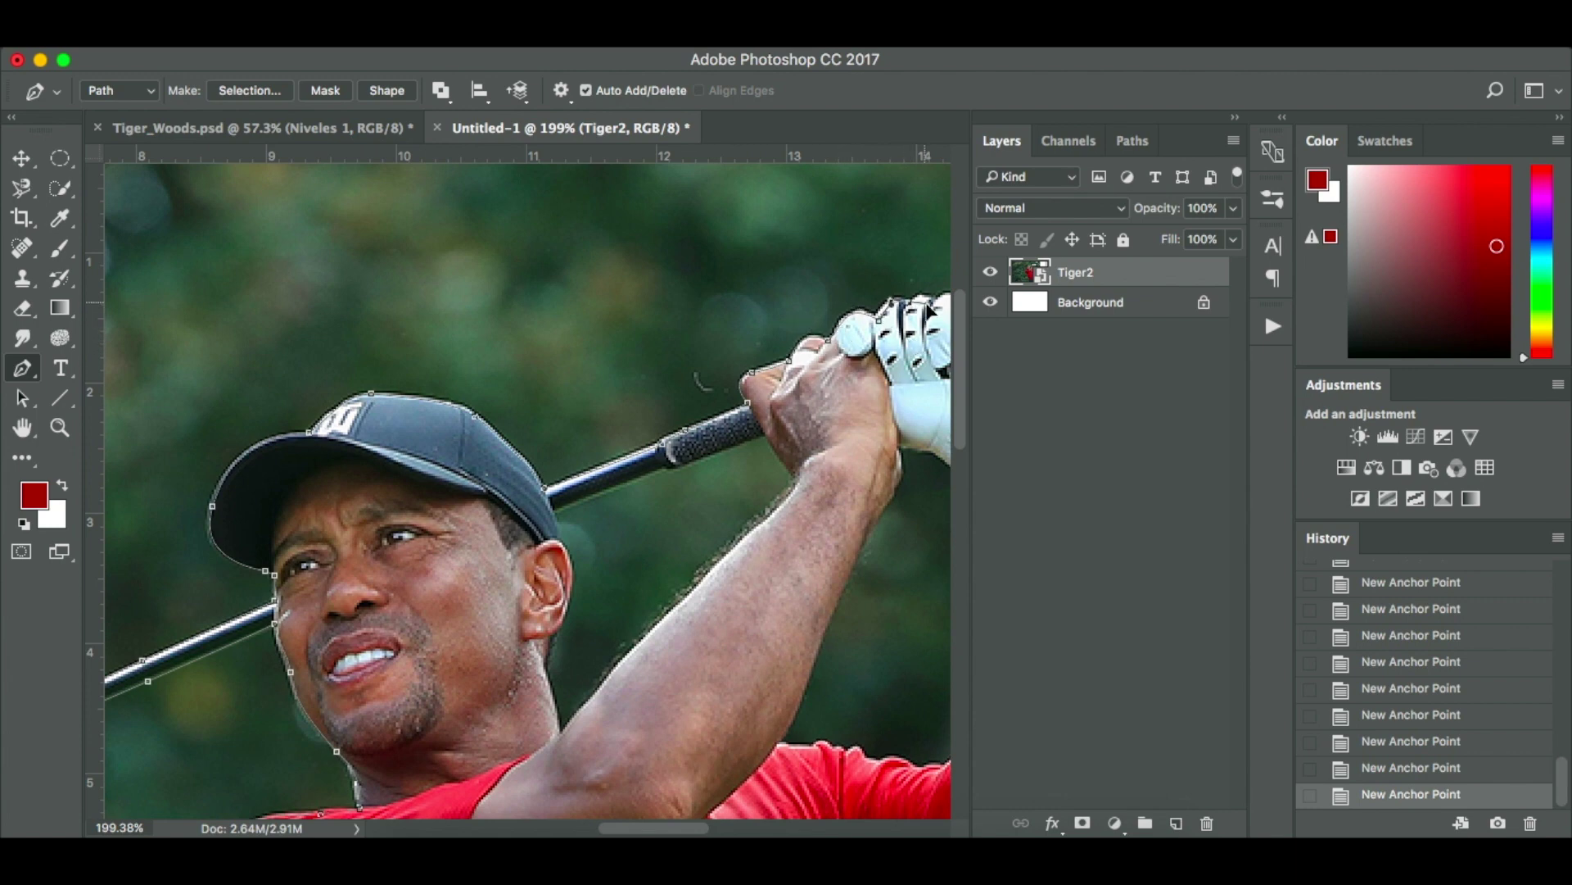
scroll(930, 309, "right", 5)
left_click(843, 360)
left_click(892, 446)
left_click(924, 453)
scroll(766, 545, "right", 5)
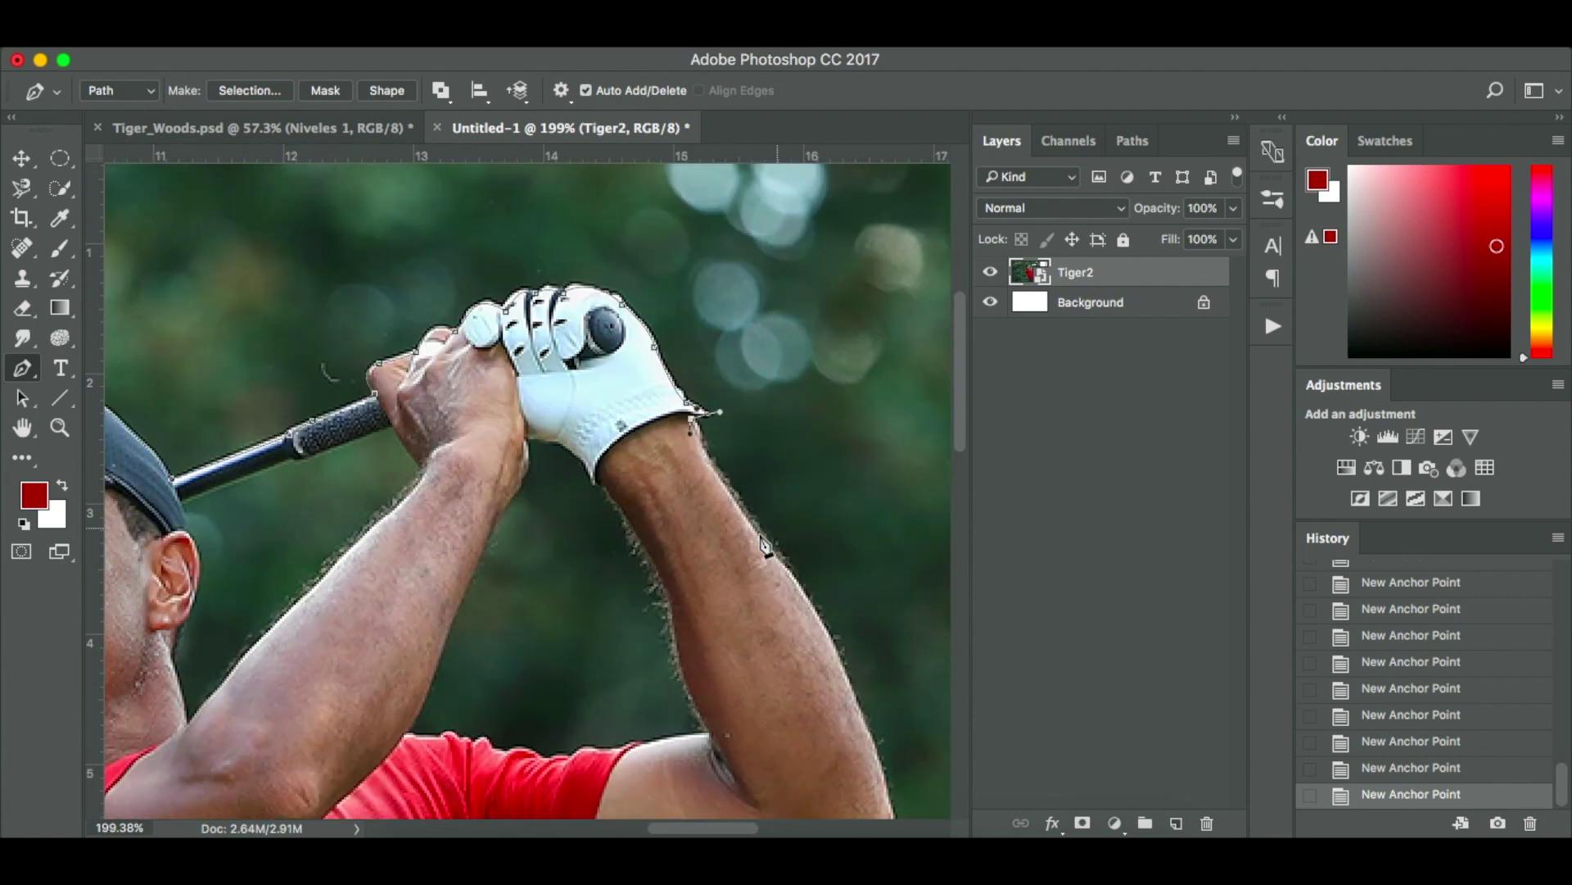
left_click(762, 541)
scroll(762, 540, "down", 5)
scroll(762, 541, "right", 3)
left_click(809, 590)
left_click(817, 682)
left_click(804, 695)
left_click(746, 715)
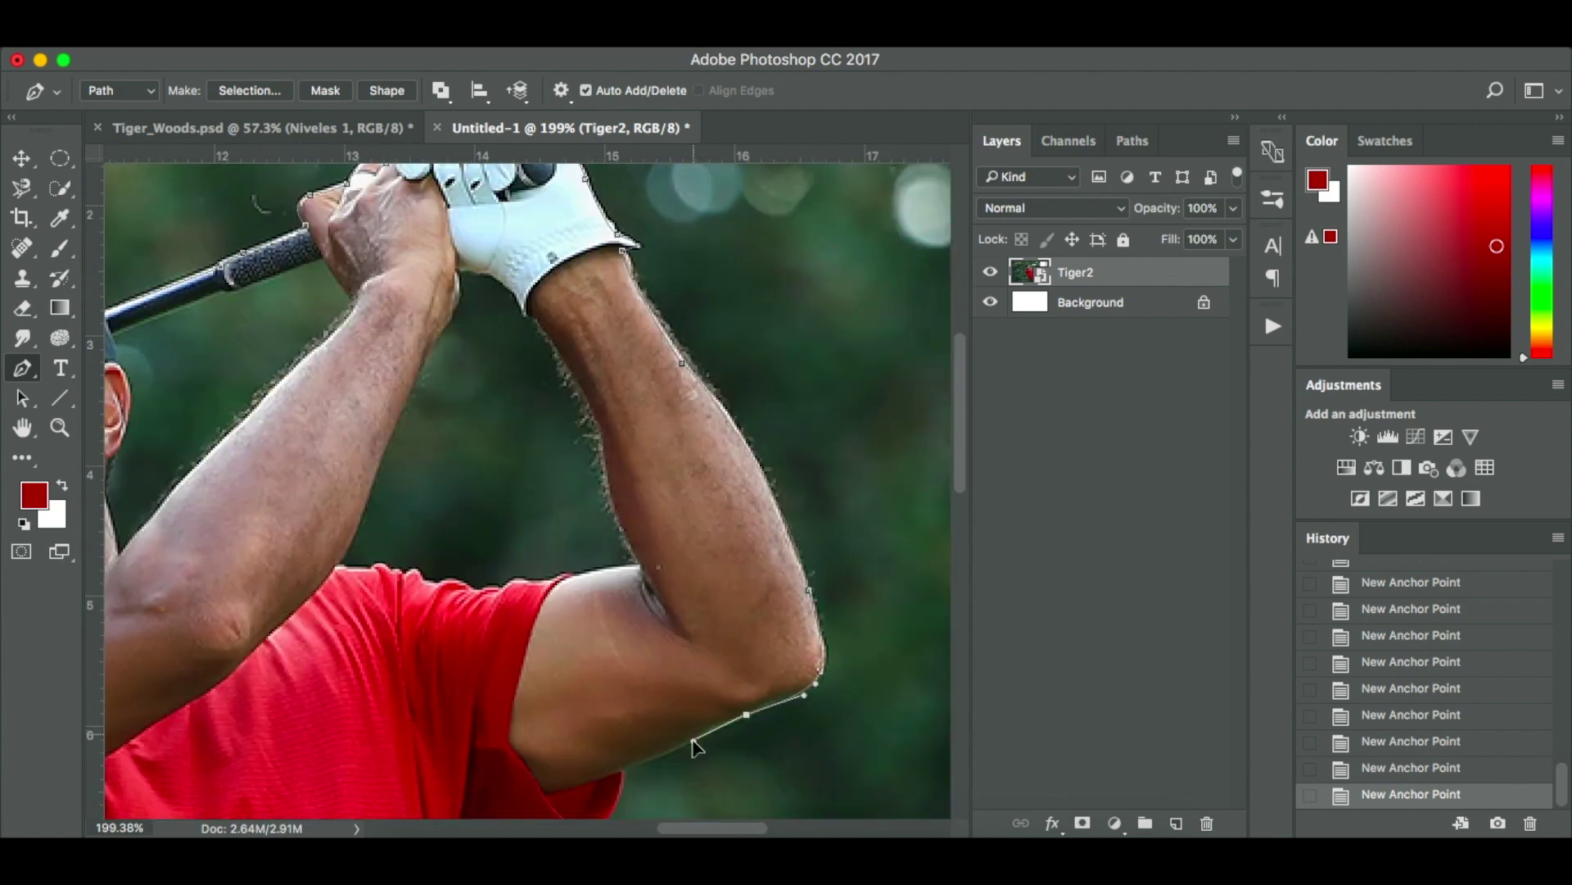
Finish along the sleeve, shirt's right side, belt and trousers, closing at the first anchor.
scroll(695, 747, "down", 3)
scroll(695, 747, "left", 2)
left_click(623, 704)
left_click(544, 702)
scroll(512, 737, "down", 3)
scroll(513, 737, "down", 3)
left_click(480, 307)
left_click(490, 356)
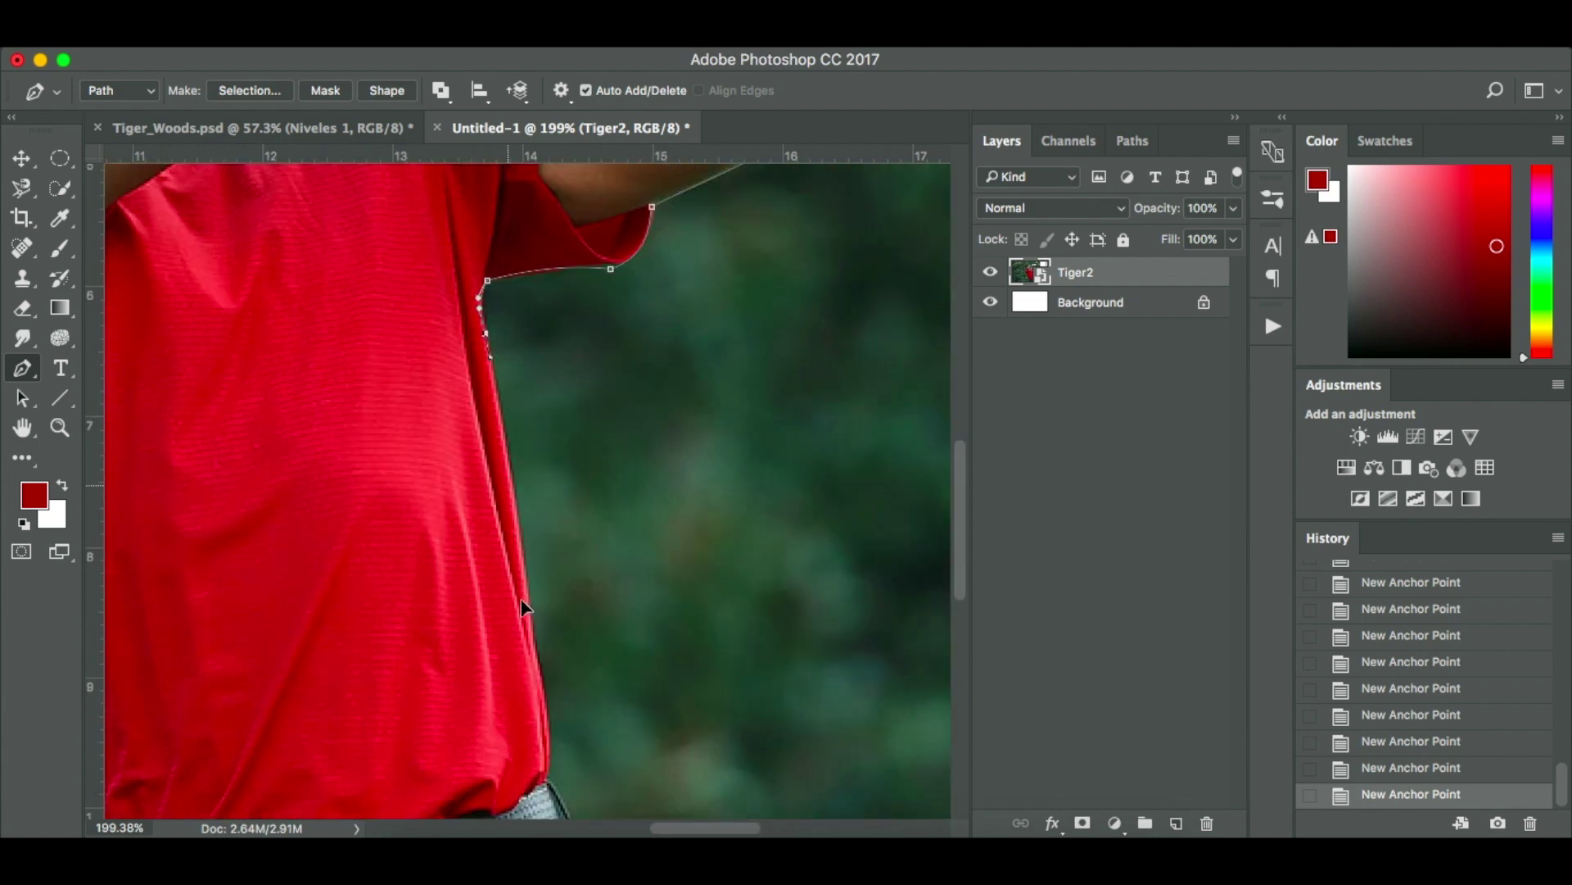
scroll(524, 607, "down", 2)
left_click(552, 697)
scroll(552, 697, "down", 5)
scroll(552, 697, "right", 2)
left_click(524, 598)
left_click(553, 634)
left_click(563, 653)
left_click(576, 700)
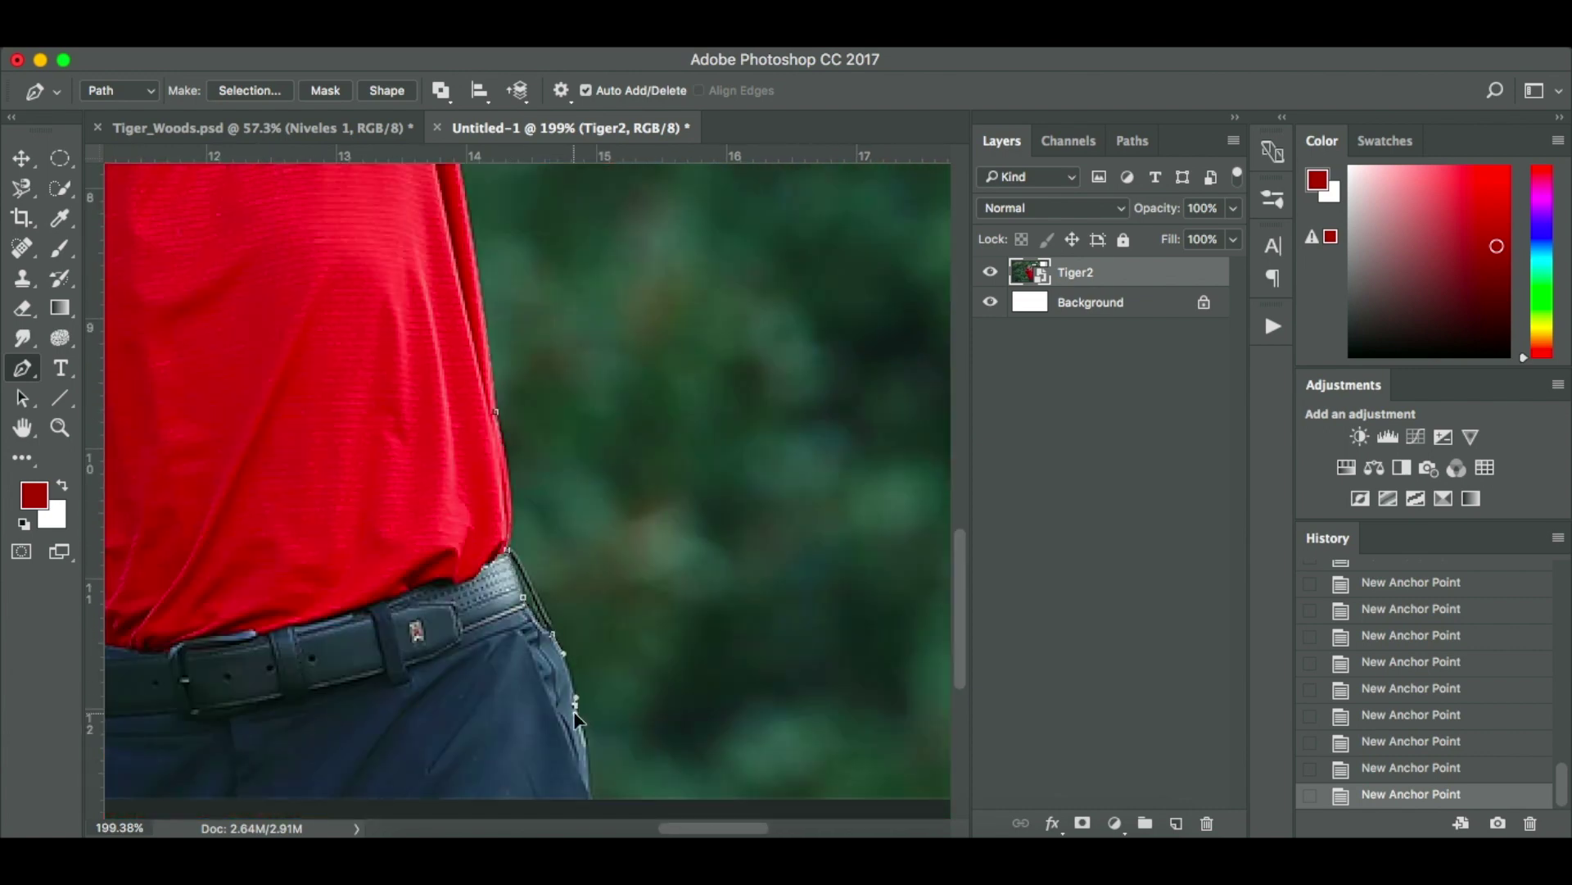
scroll(575, 713, "down", 2)
left_click(573, 698)
scroll(572, 695, "left", 8)
scroll(492, 680, "down", 1)
left_click(408, 661)
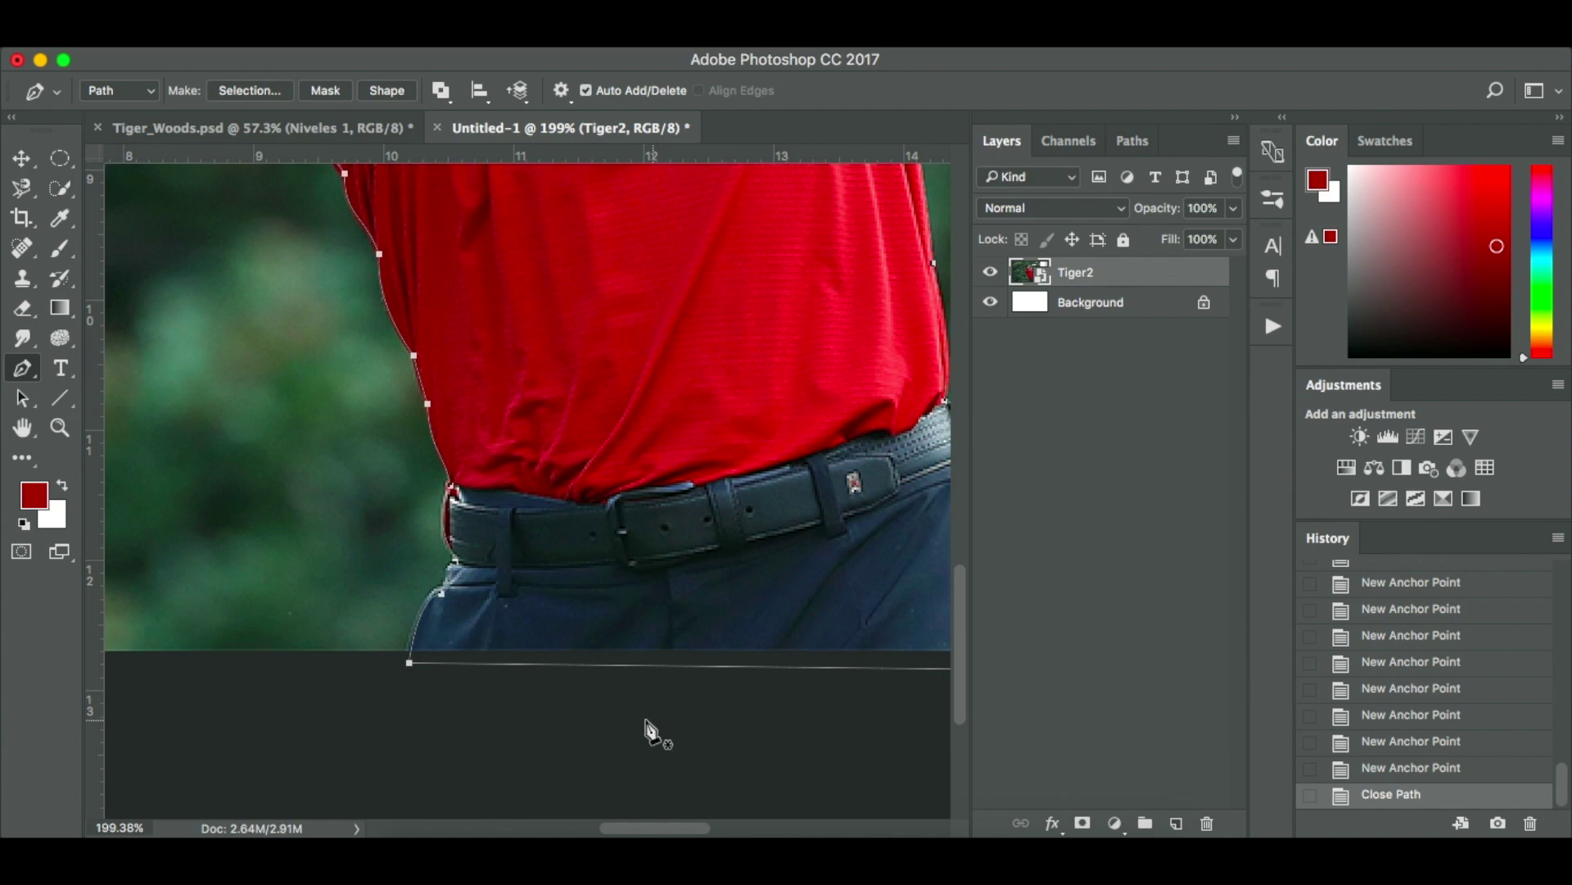
Convert the path to a selection with 0 feather, invert it and mask out the background.
scroll(656, 625, "up", 10)
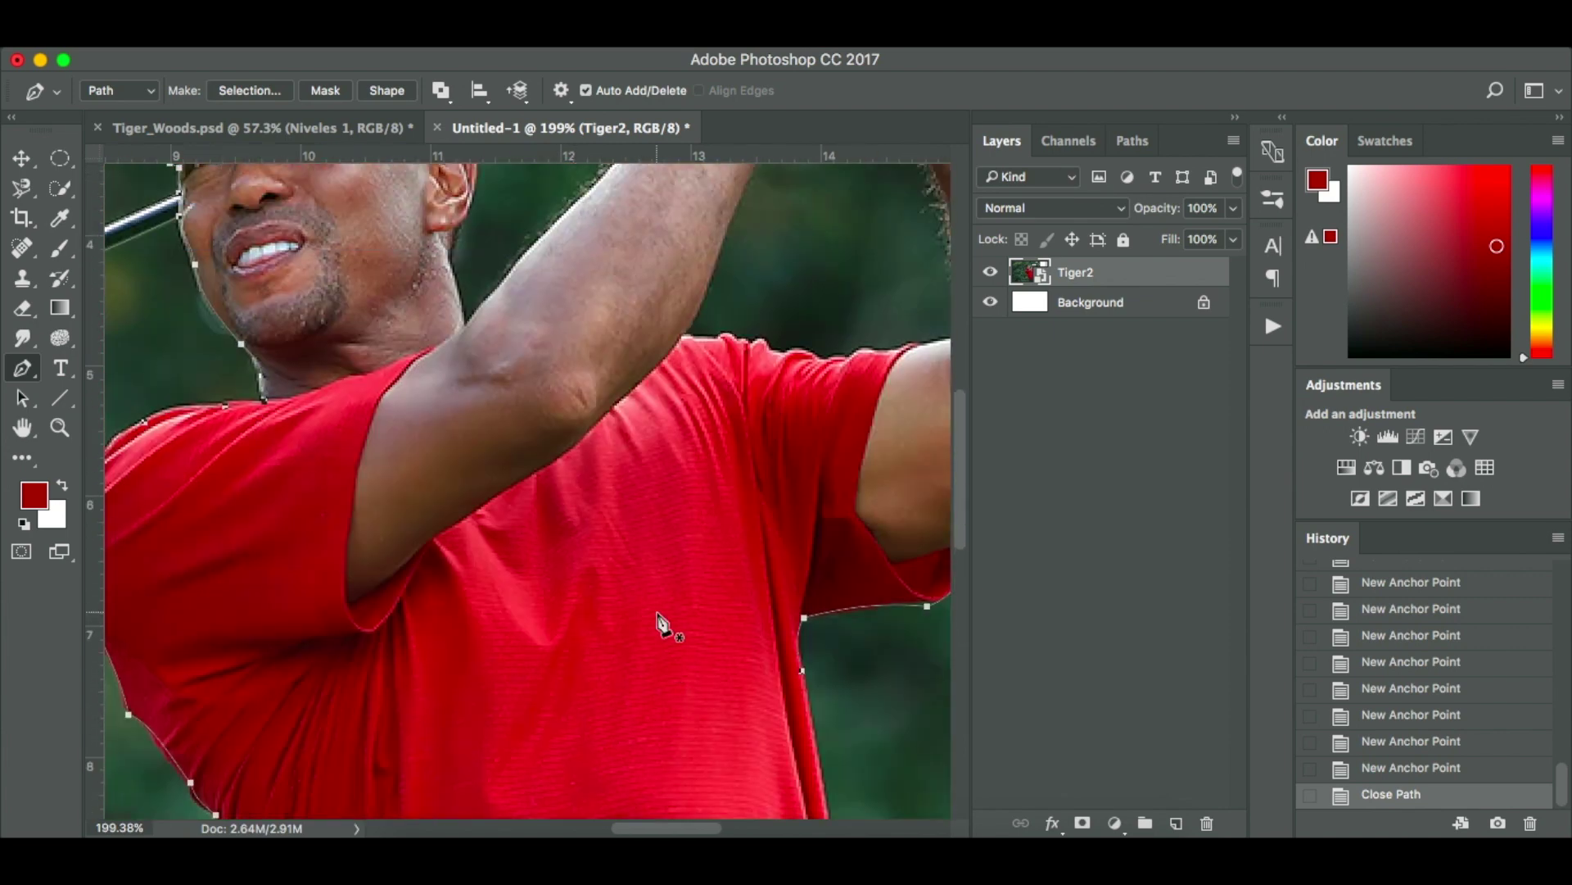
key("super+0")
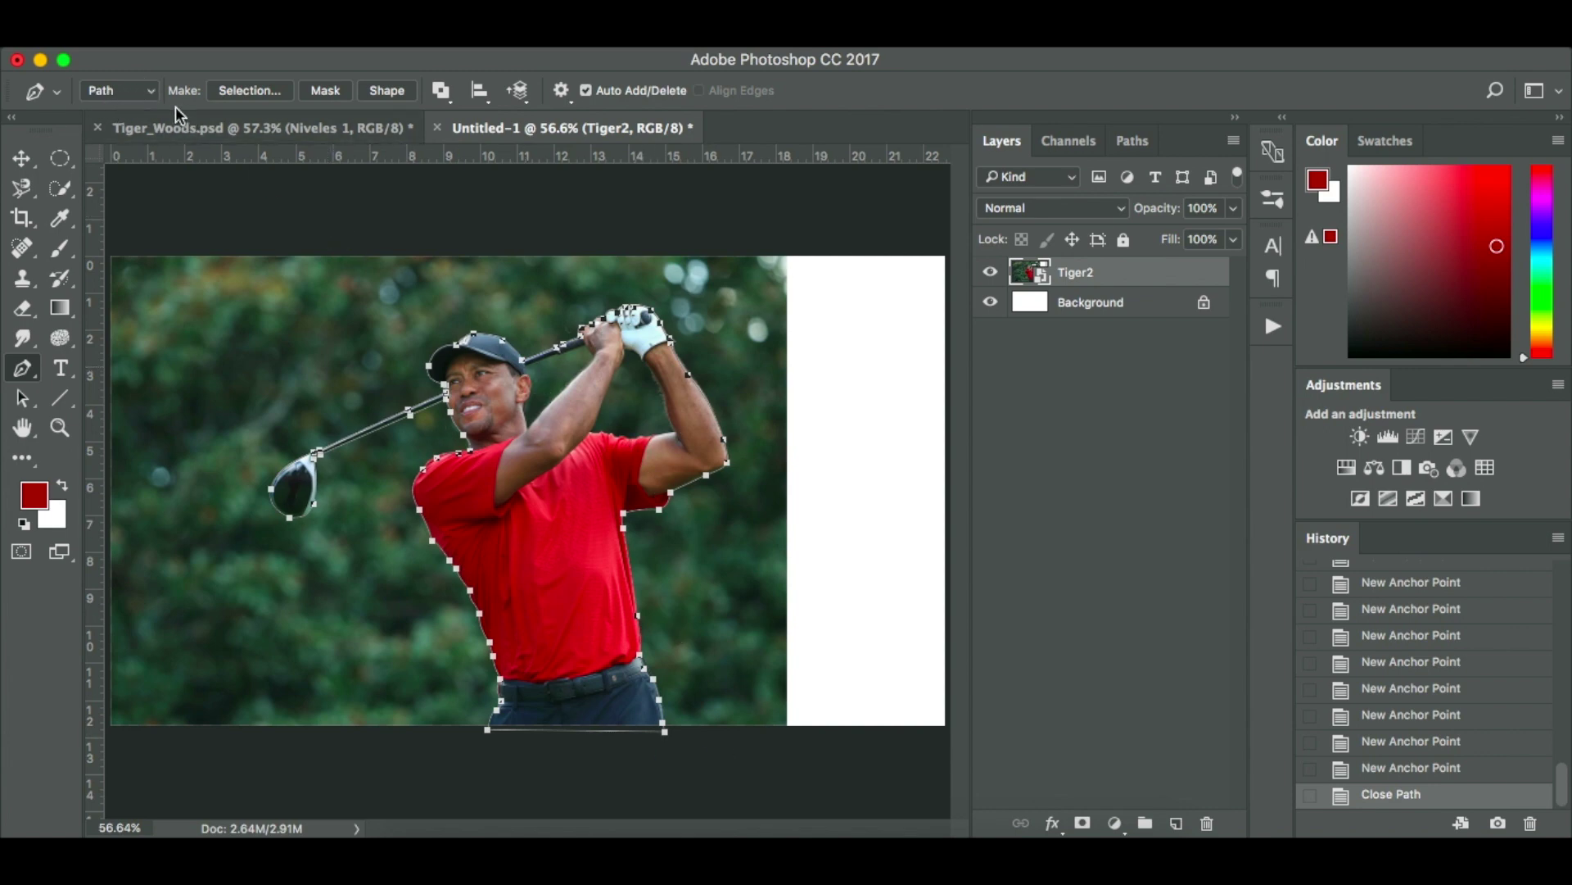
left_click(250, 91)
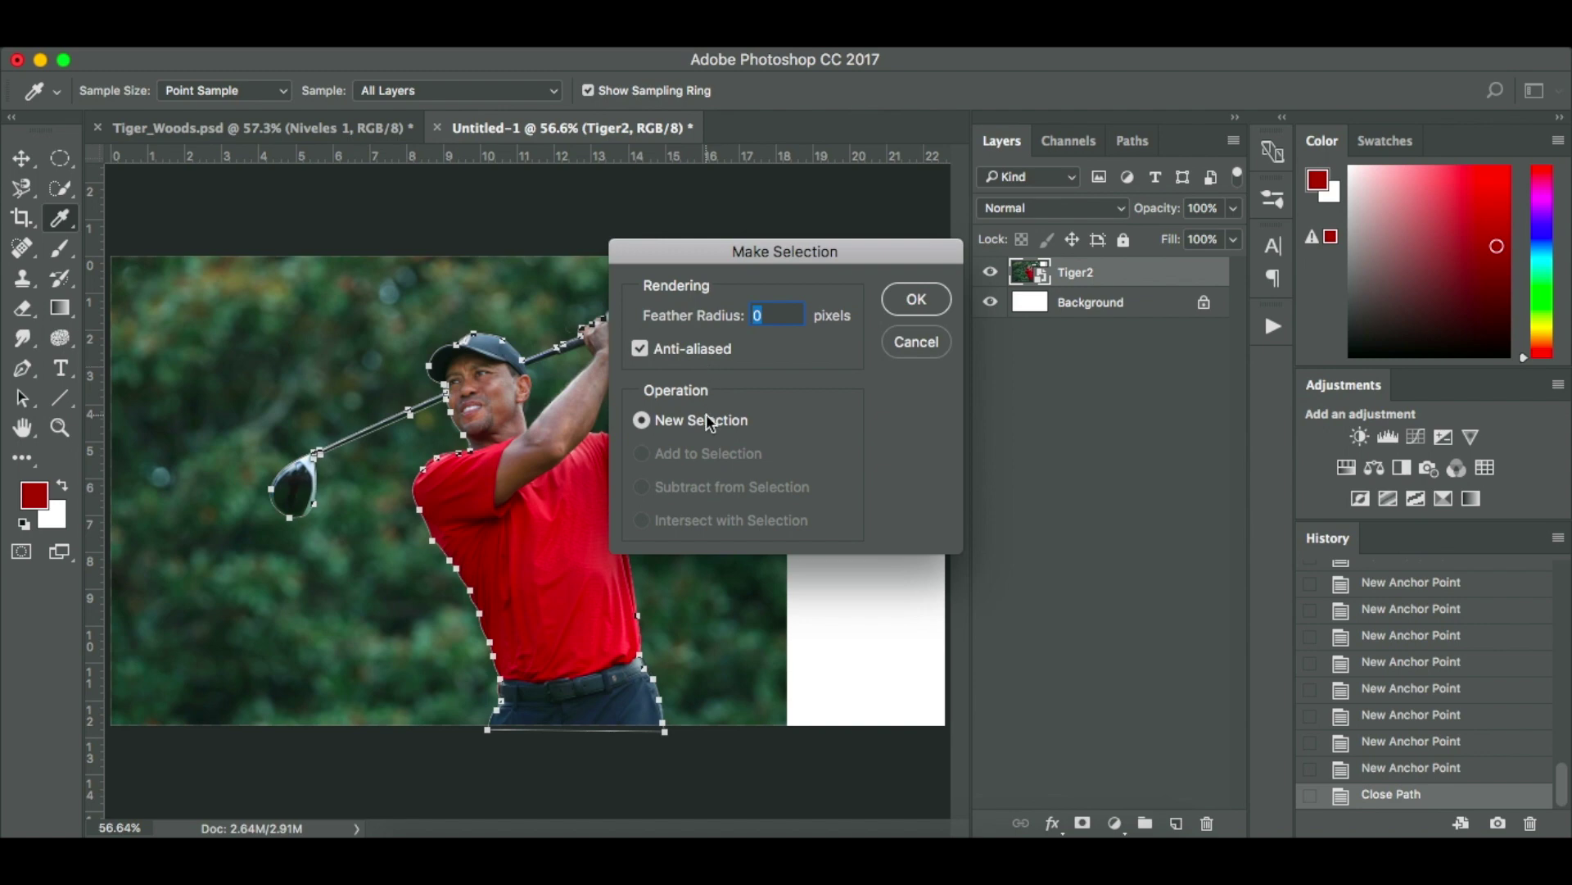
left_click(917, 299)
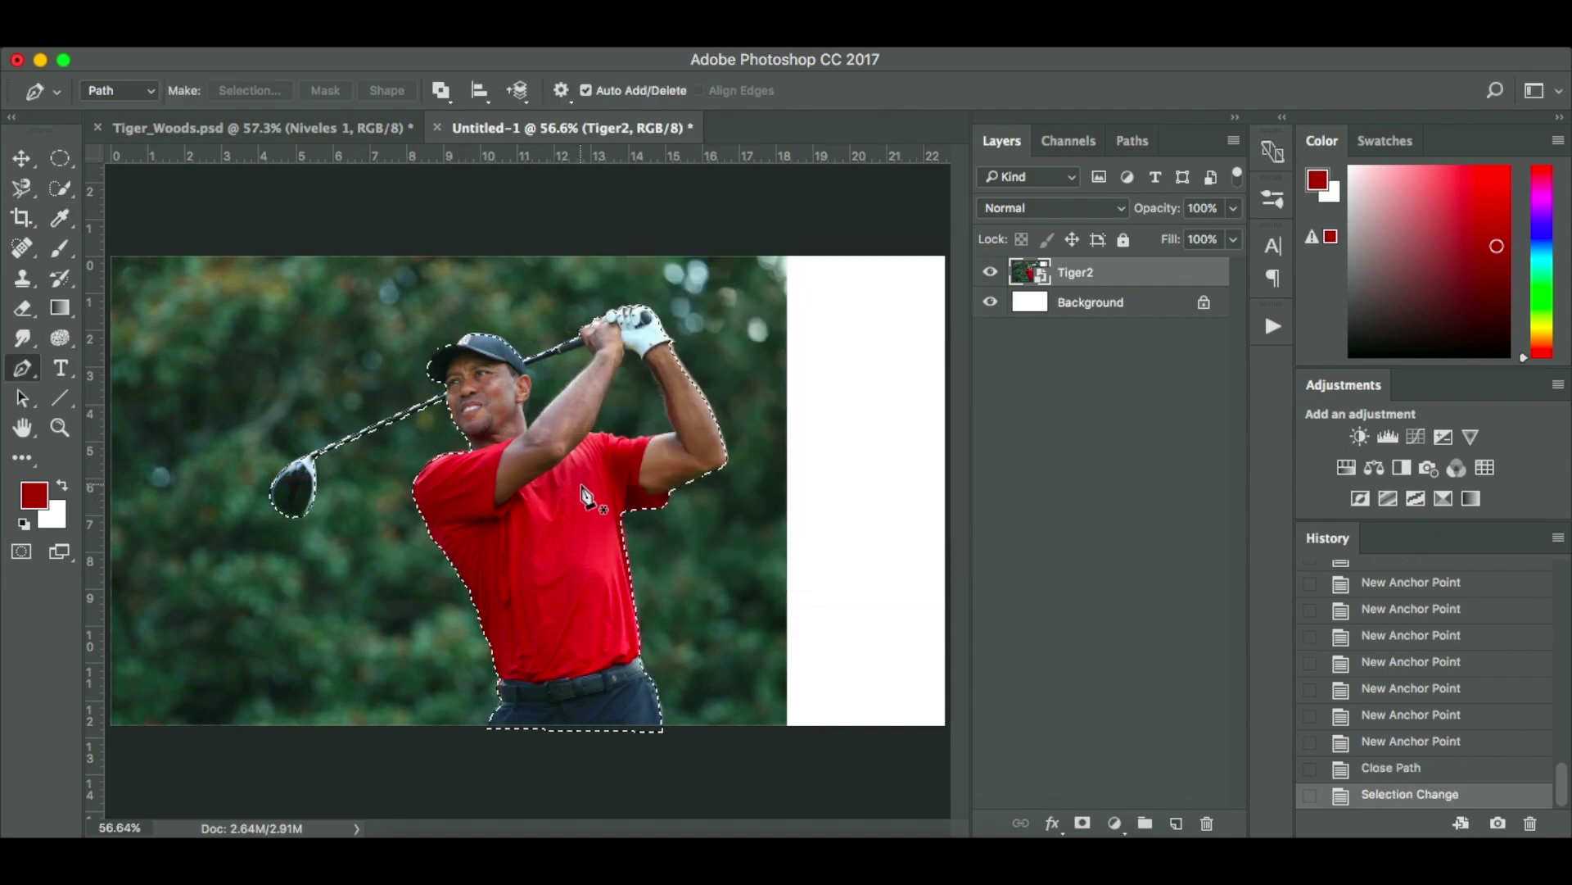
key("shift+super+i")
key("shift+super+i")
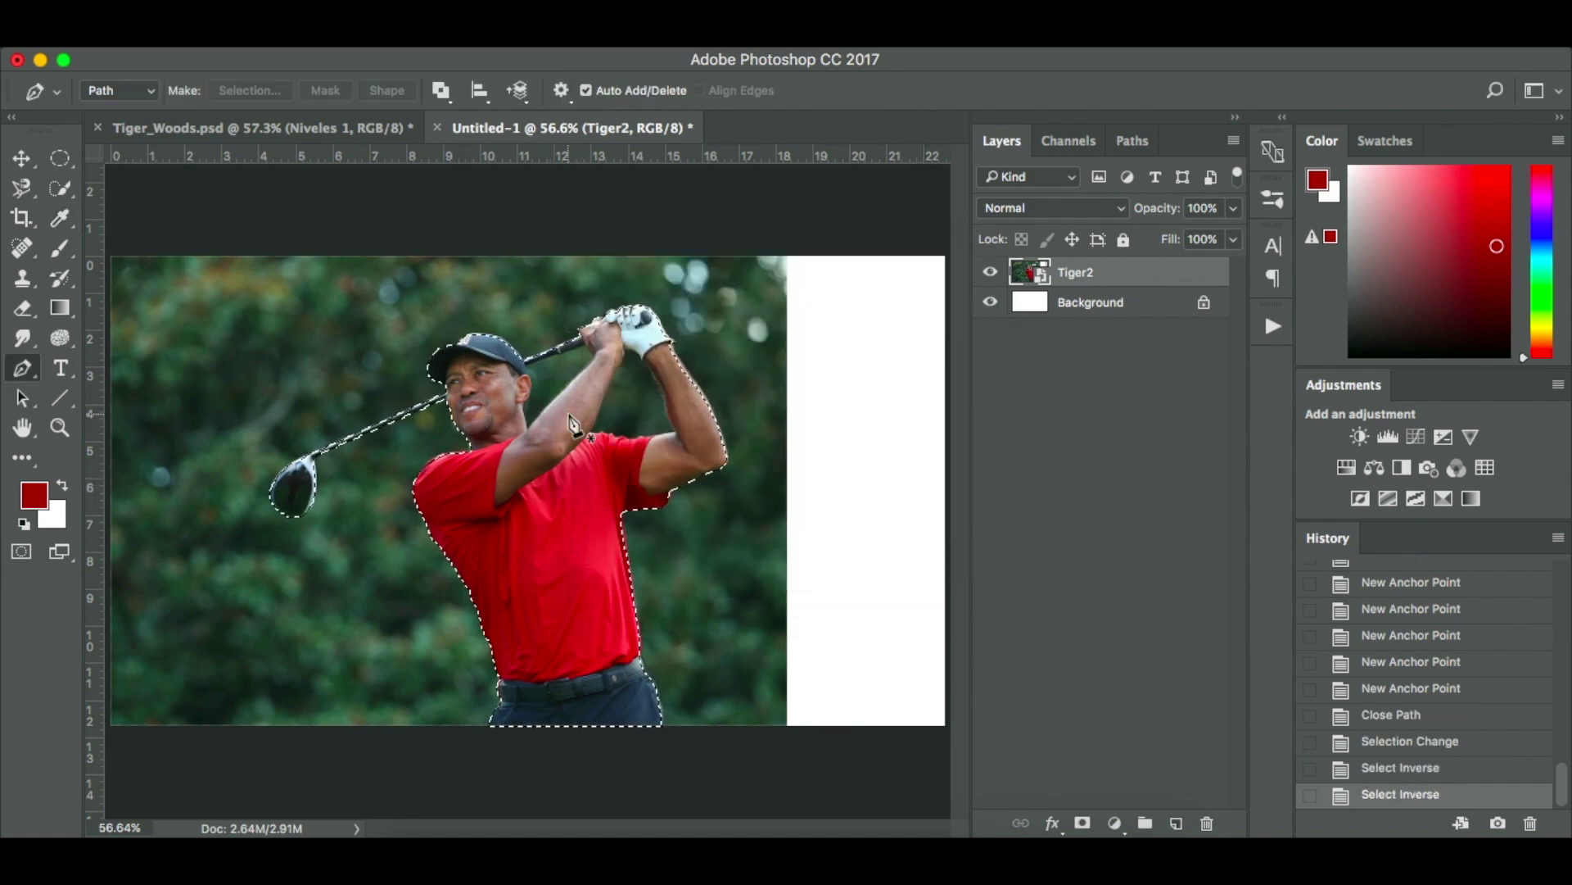
left_click(1083, 823)
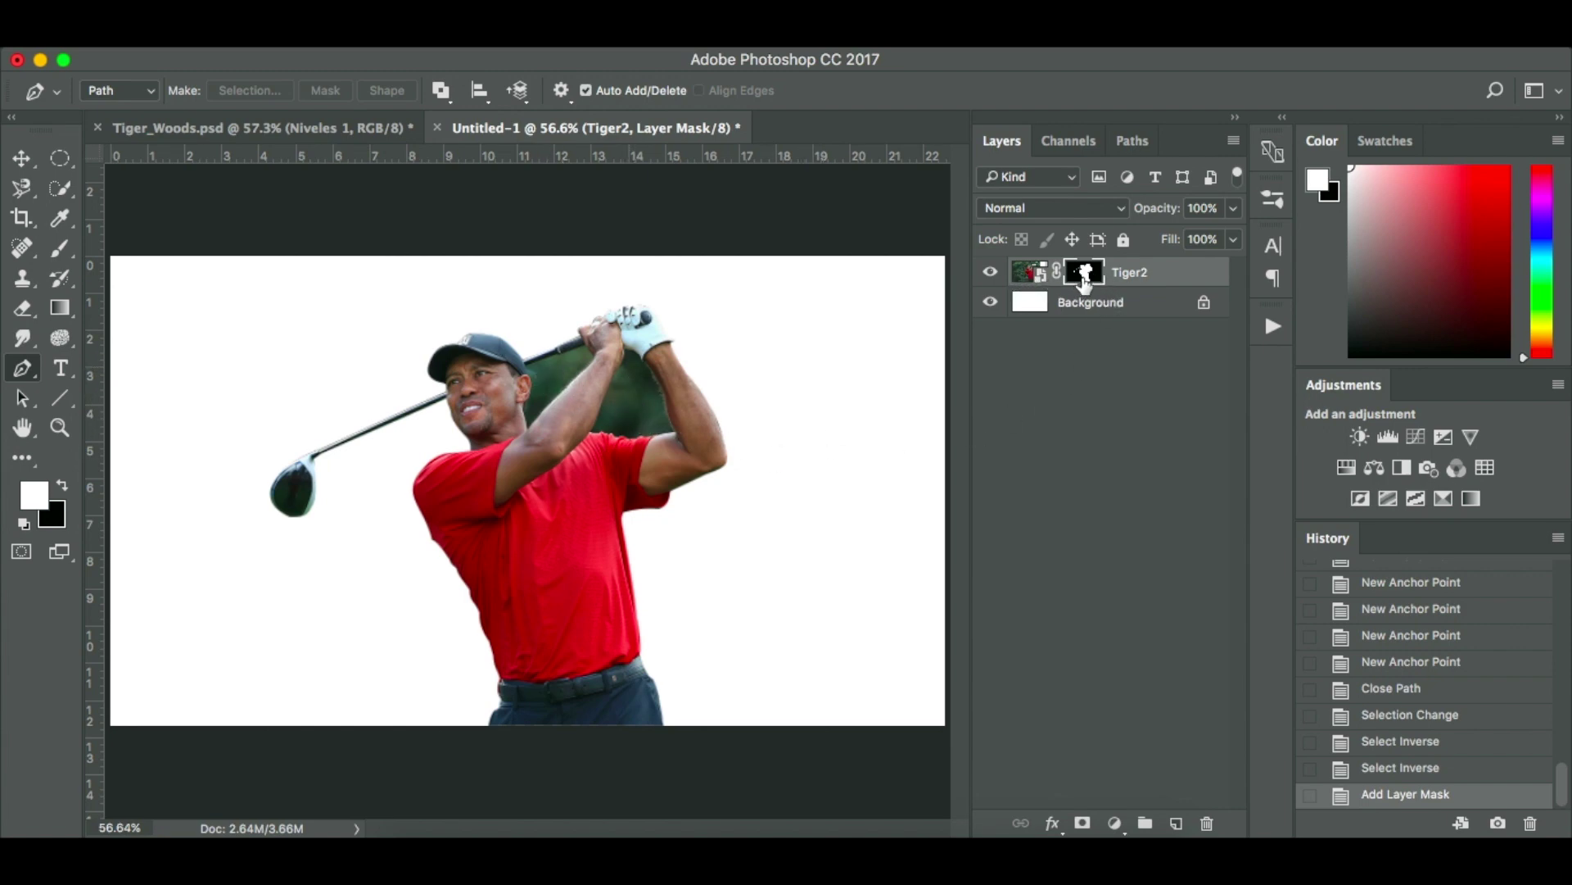
right_click(1085, 278)
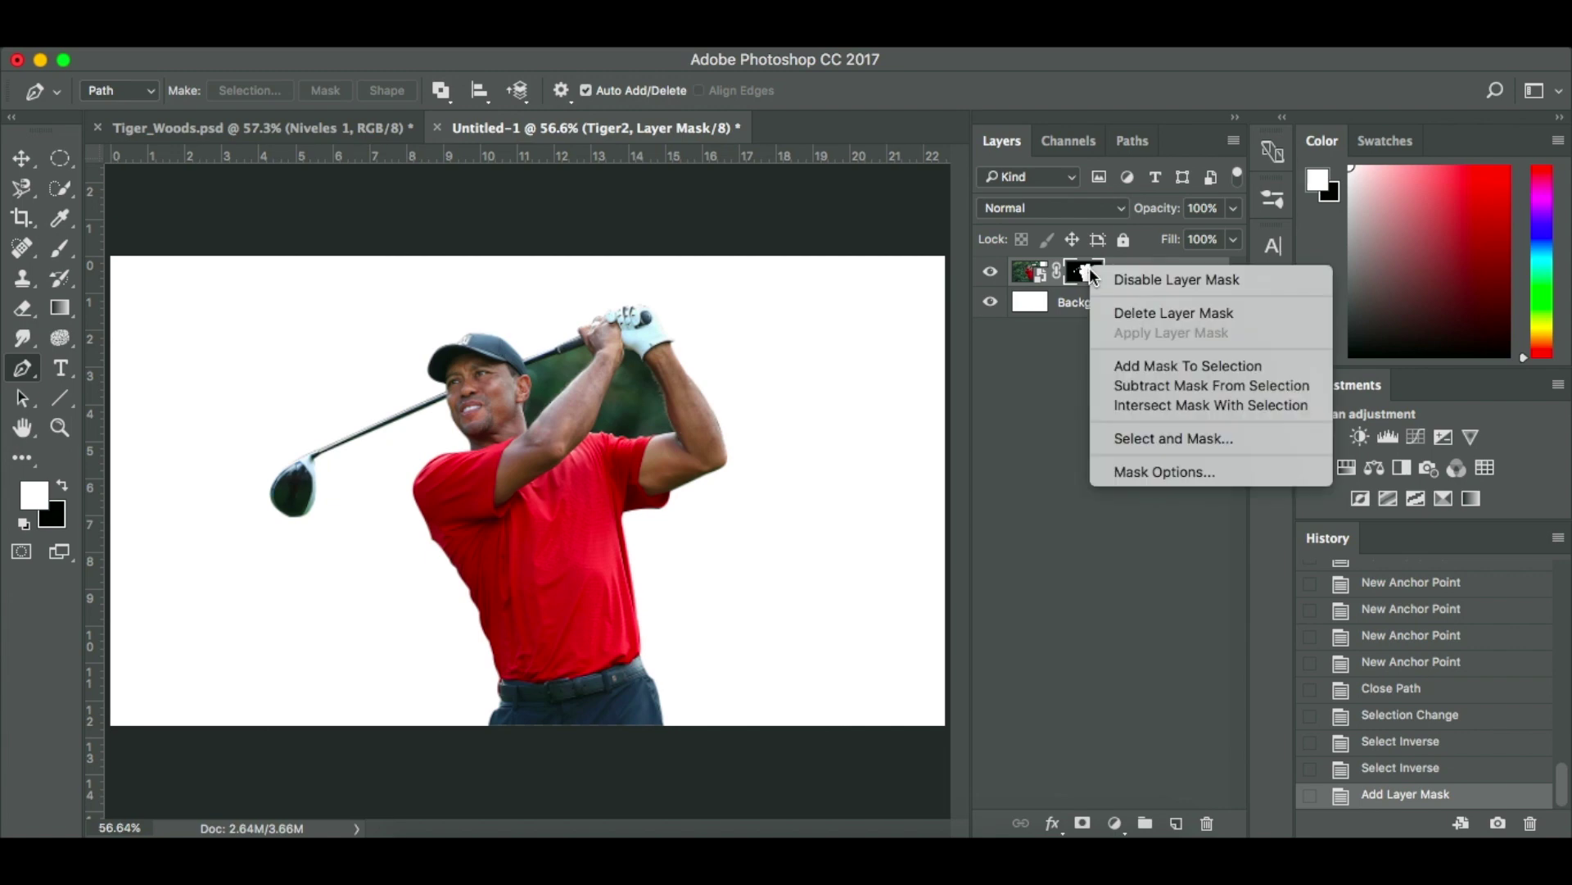
left_click(1173, 280)
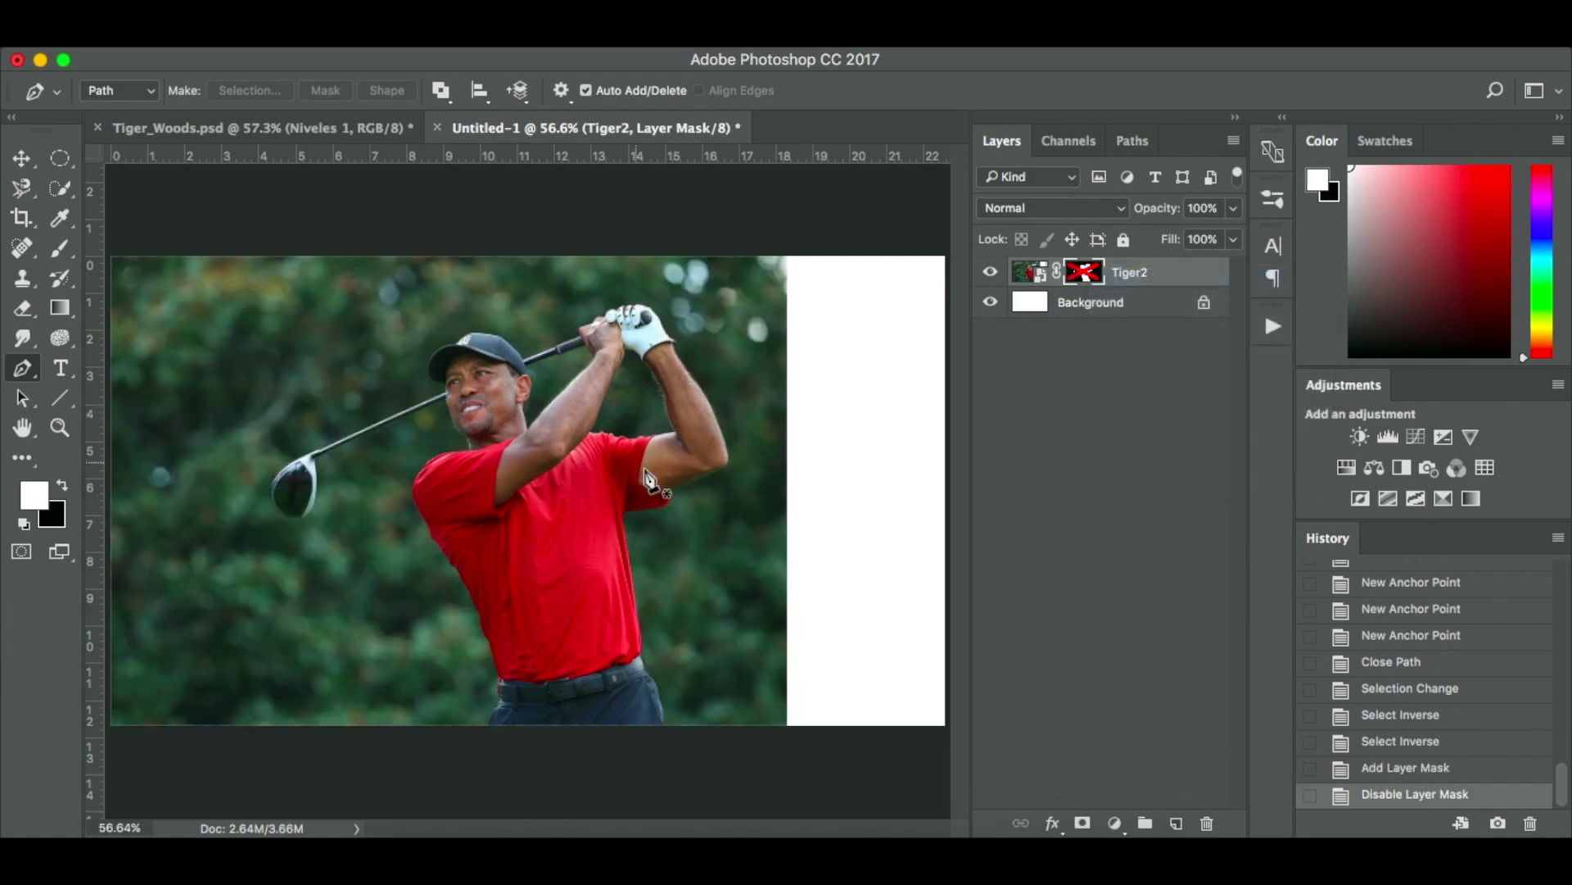
right_click(1099, 276)
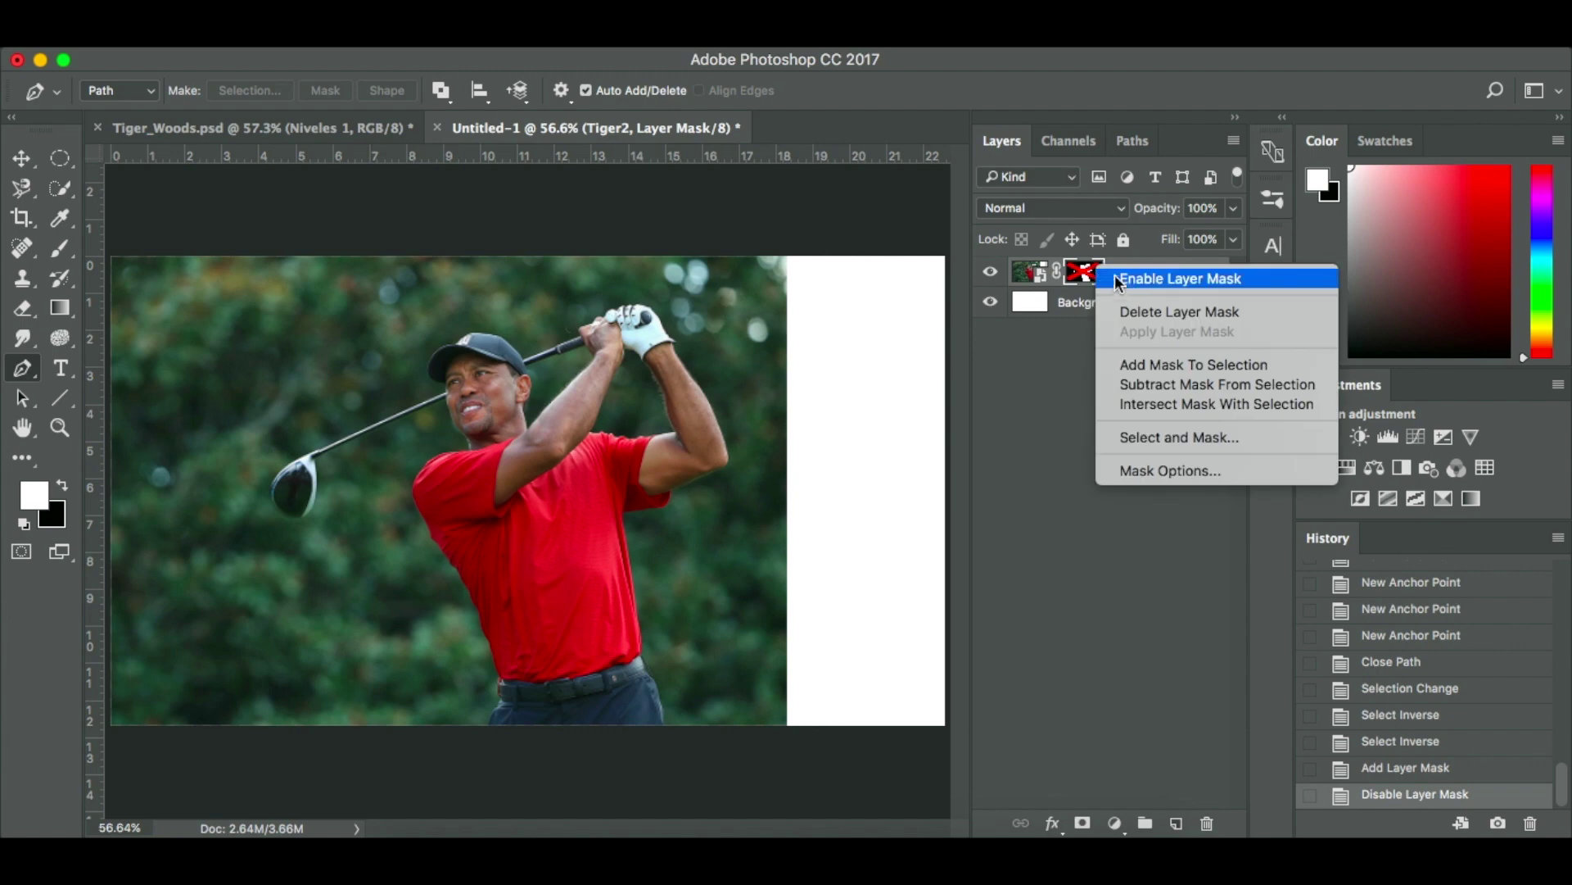
left_click(1131, 283)
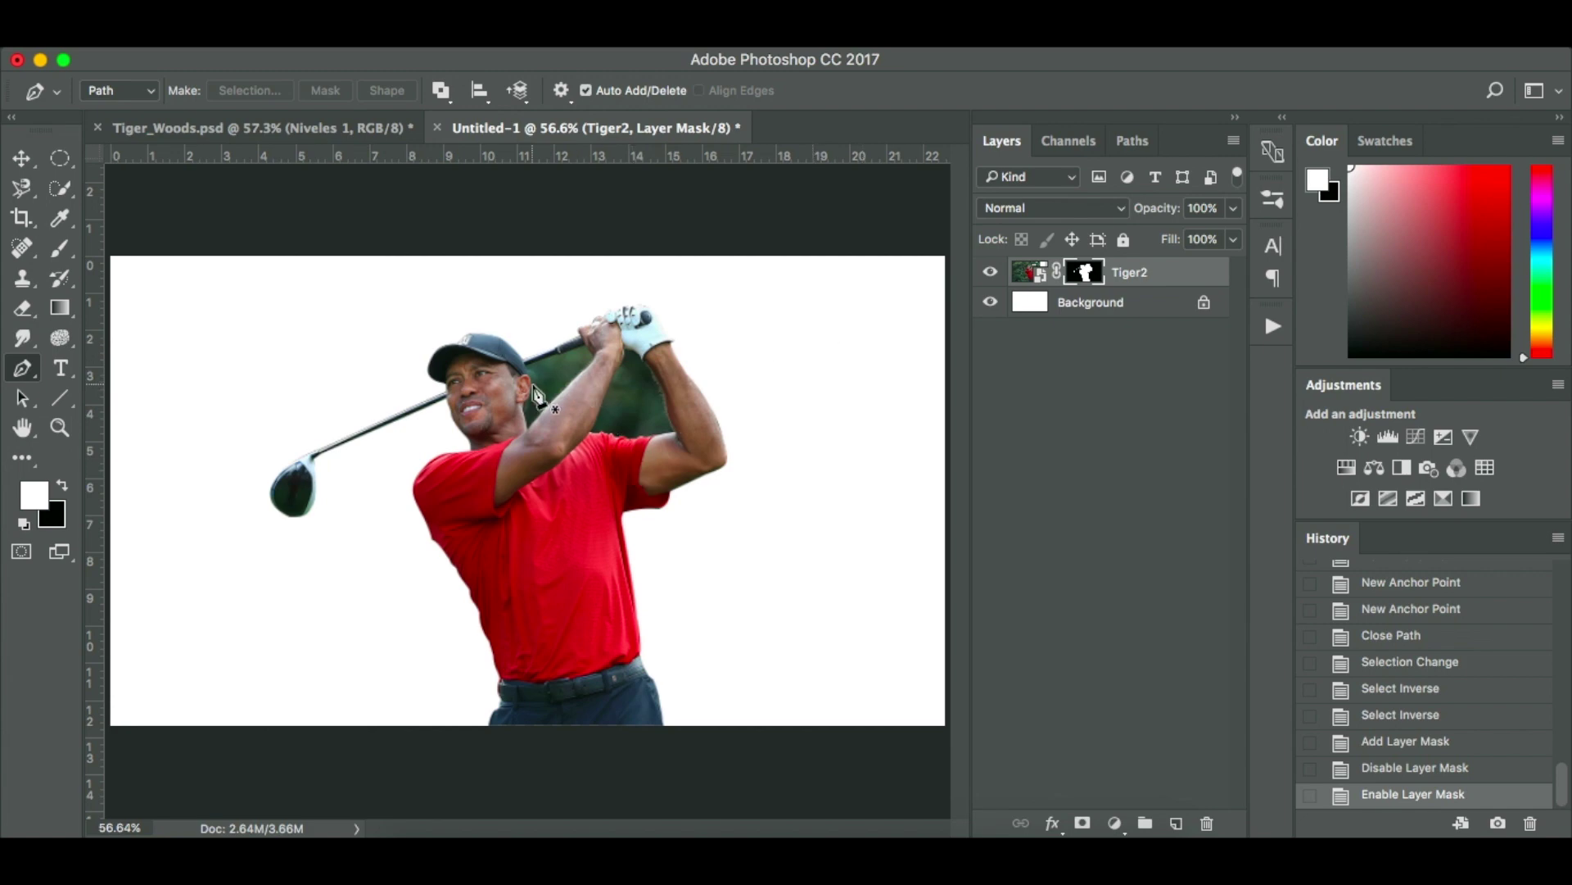
Zoom in and trace a closed path from cap brim along the shaft, down the arm and up past the ear.
scroll(571, 433, "up", 5)
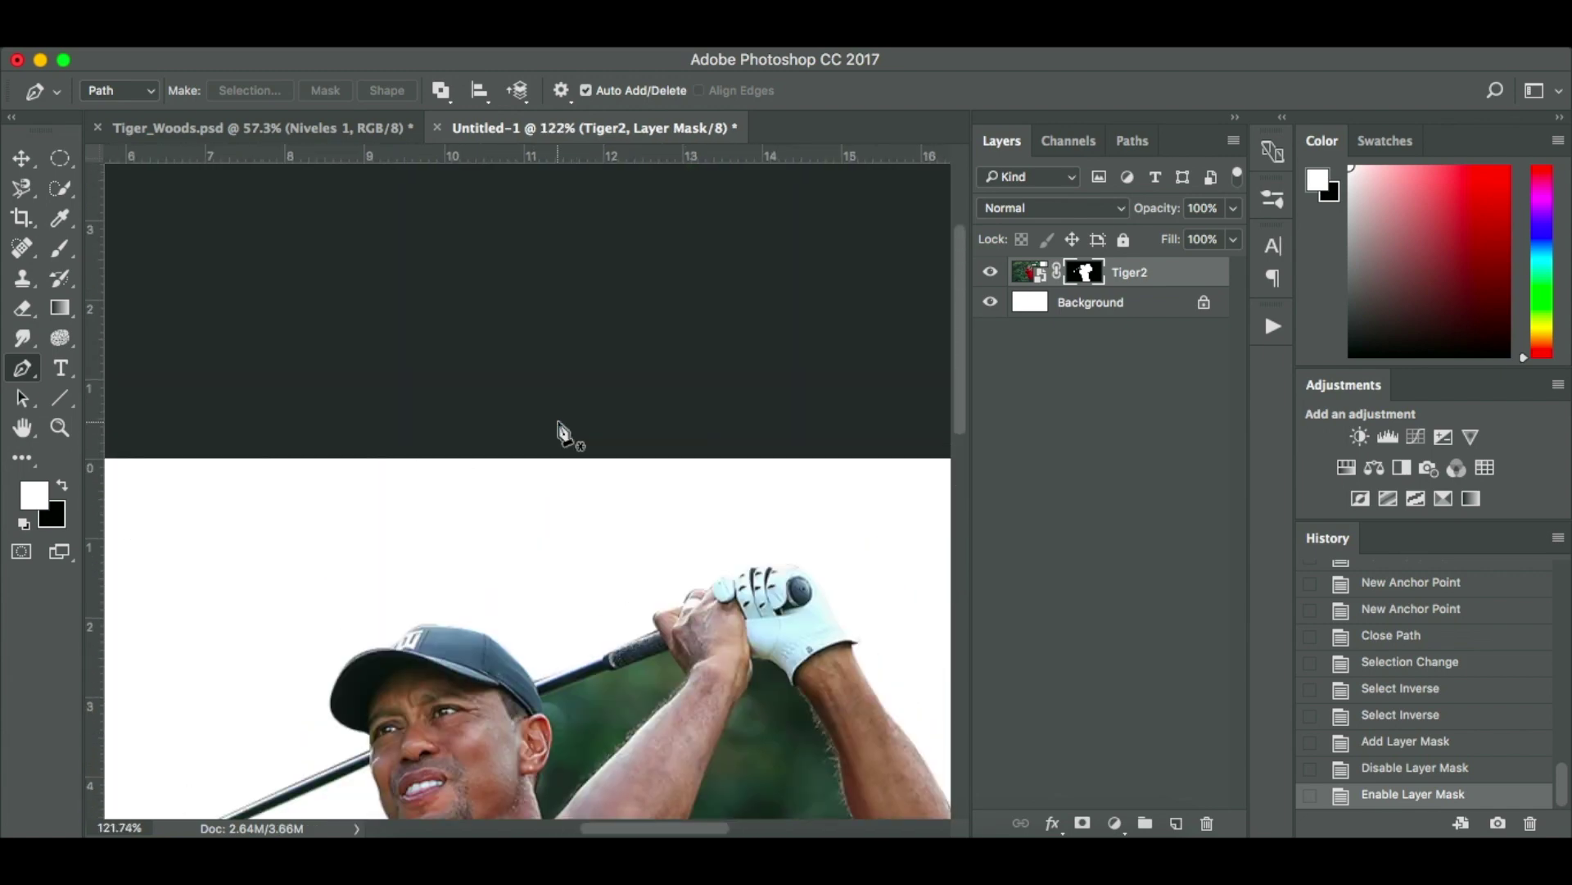
scroll(564, 432, "down", 3)
scroll(560, 426, "up", 3)
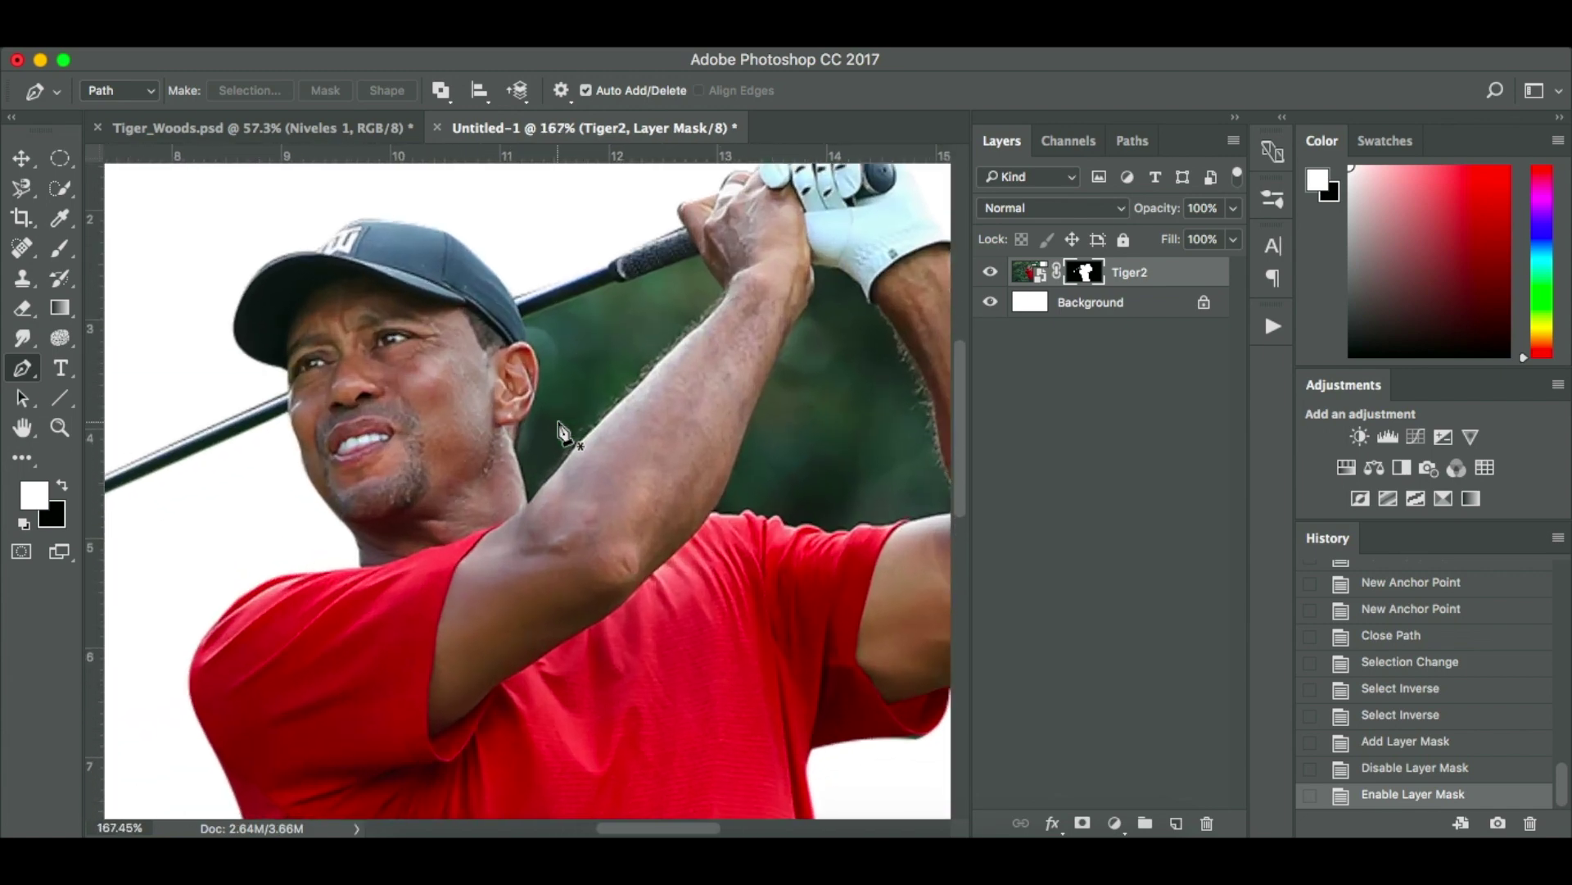
scroll(560, 427, "up", 2)
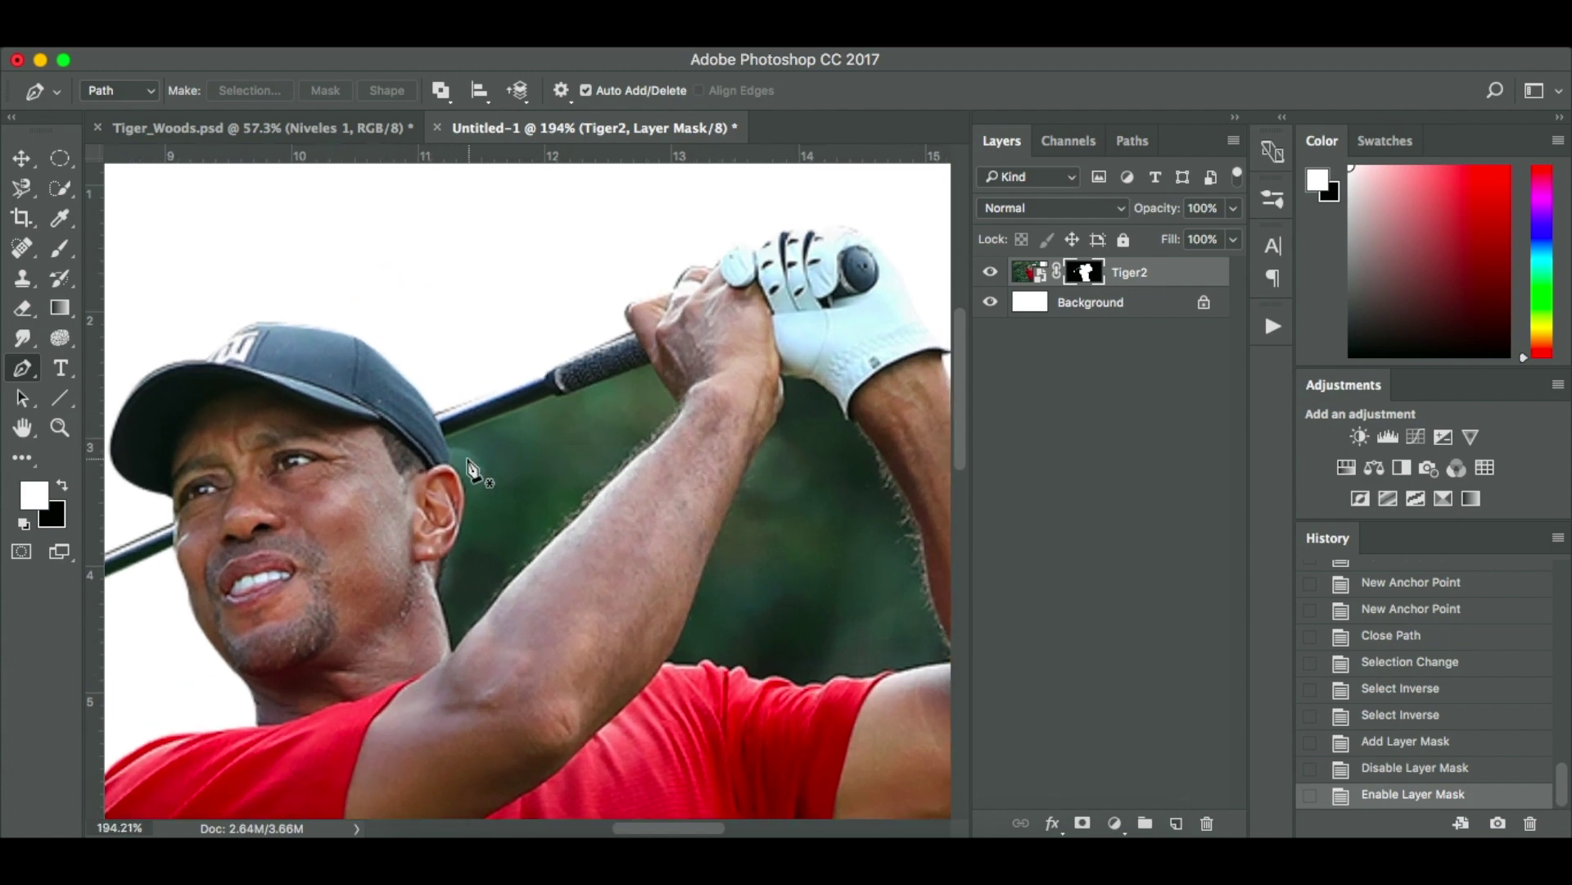
scroll(446, 449, "up", 1)
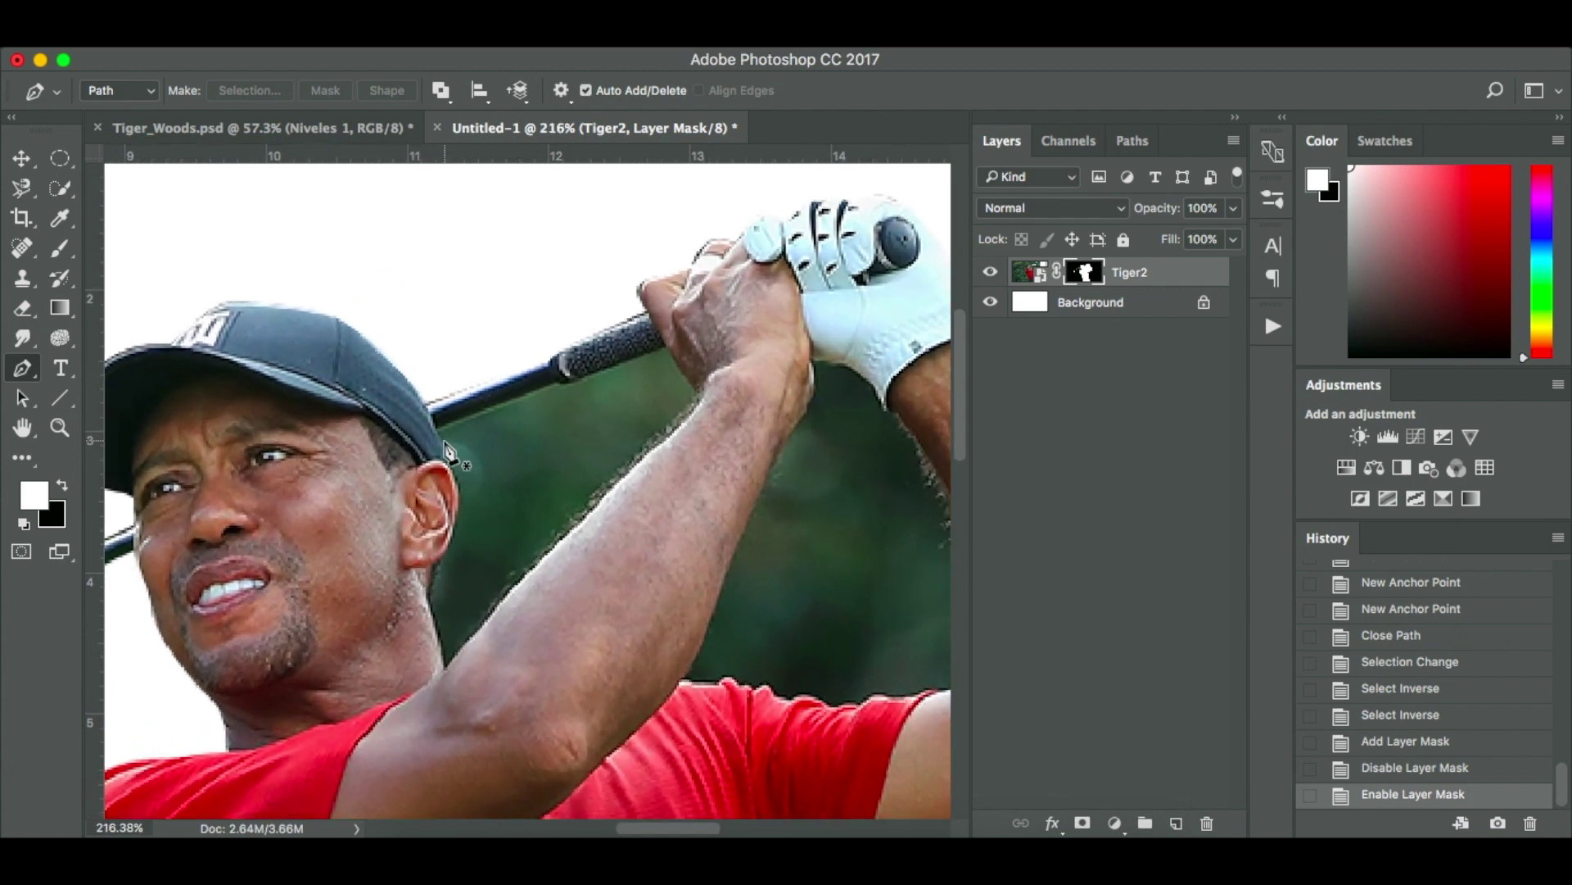
left_click(435, 430)
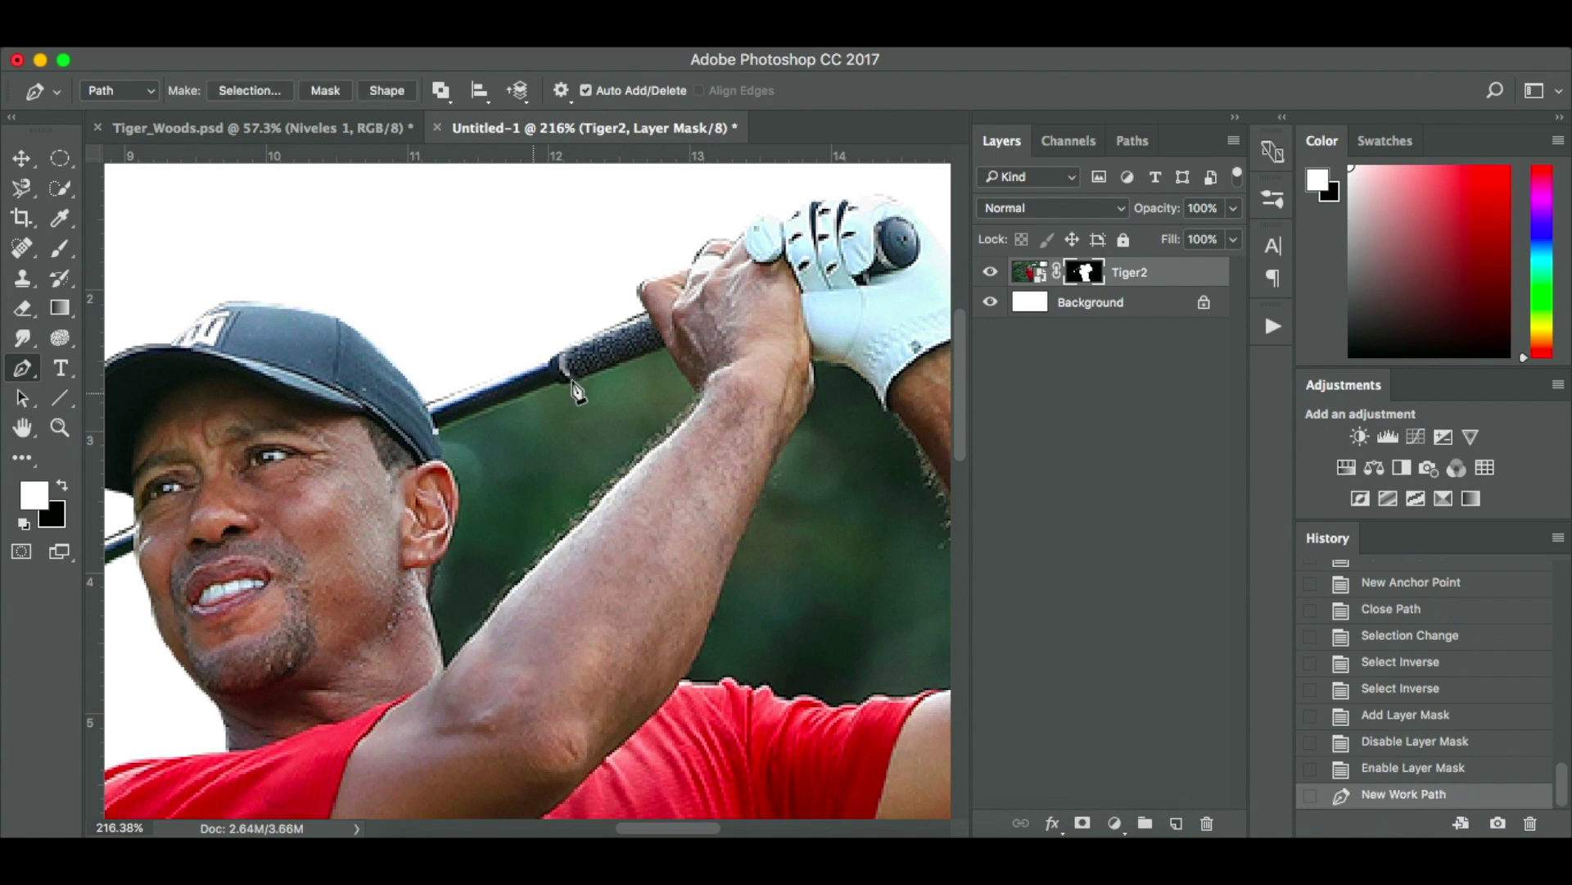
left_click(553, 382)
left_click(576, 383)
left_click(687, 385)
left_click(703, 399)
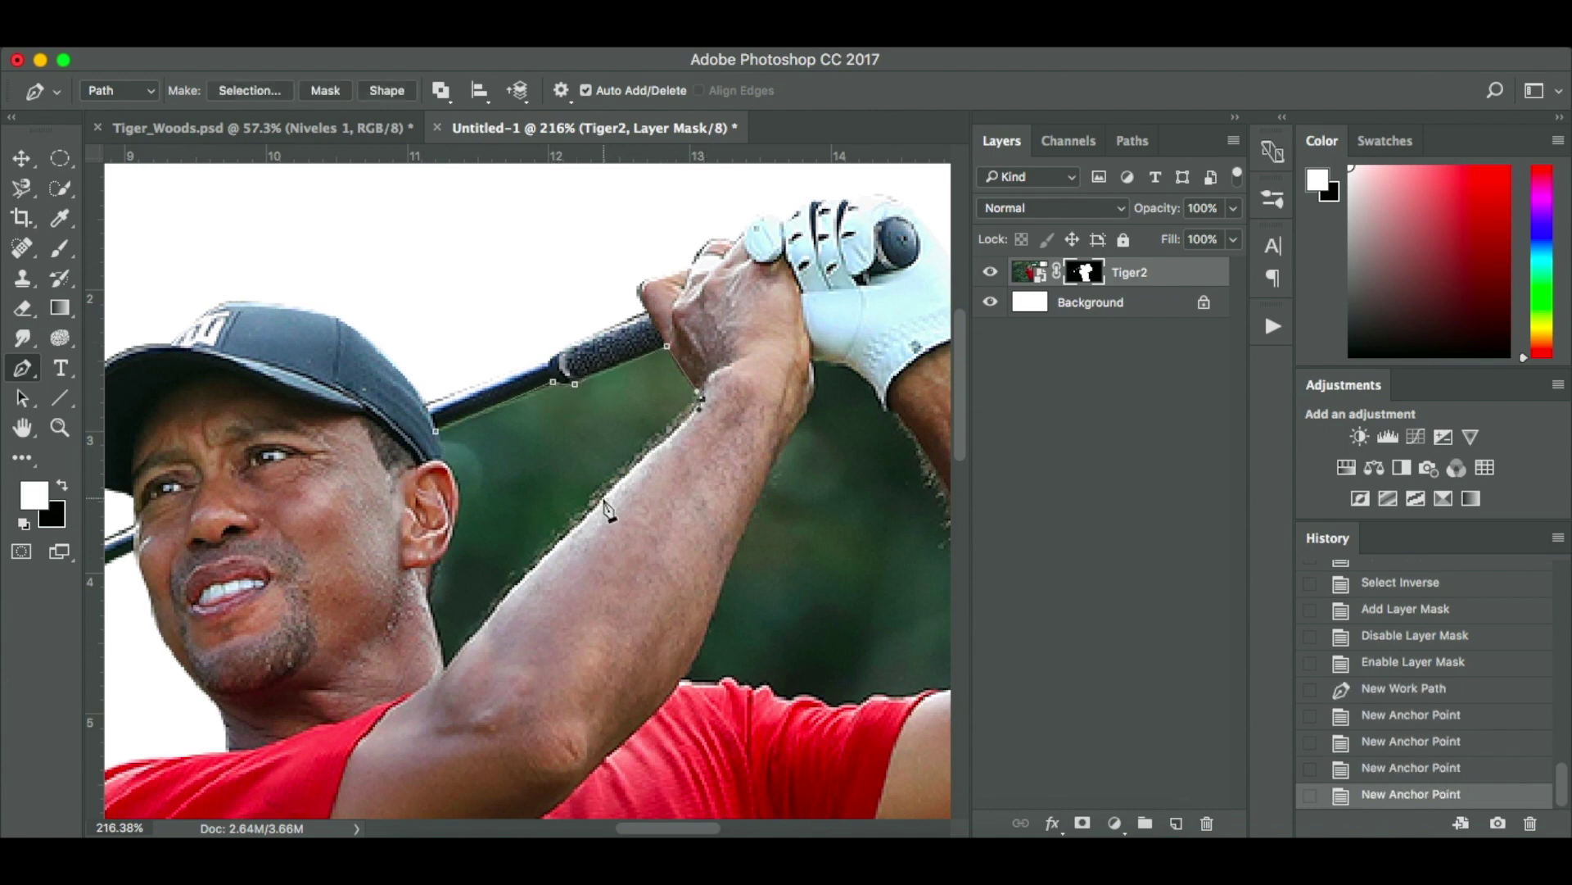
left_click(602, 497)
left_click(458, 655)
left_click(446, 673)
left_click(427, 605)
left_click(438, 559)
left_click_drag(455, 473, 441, 445)
left_click(437, 434)
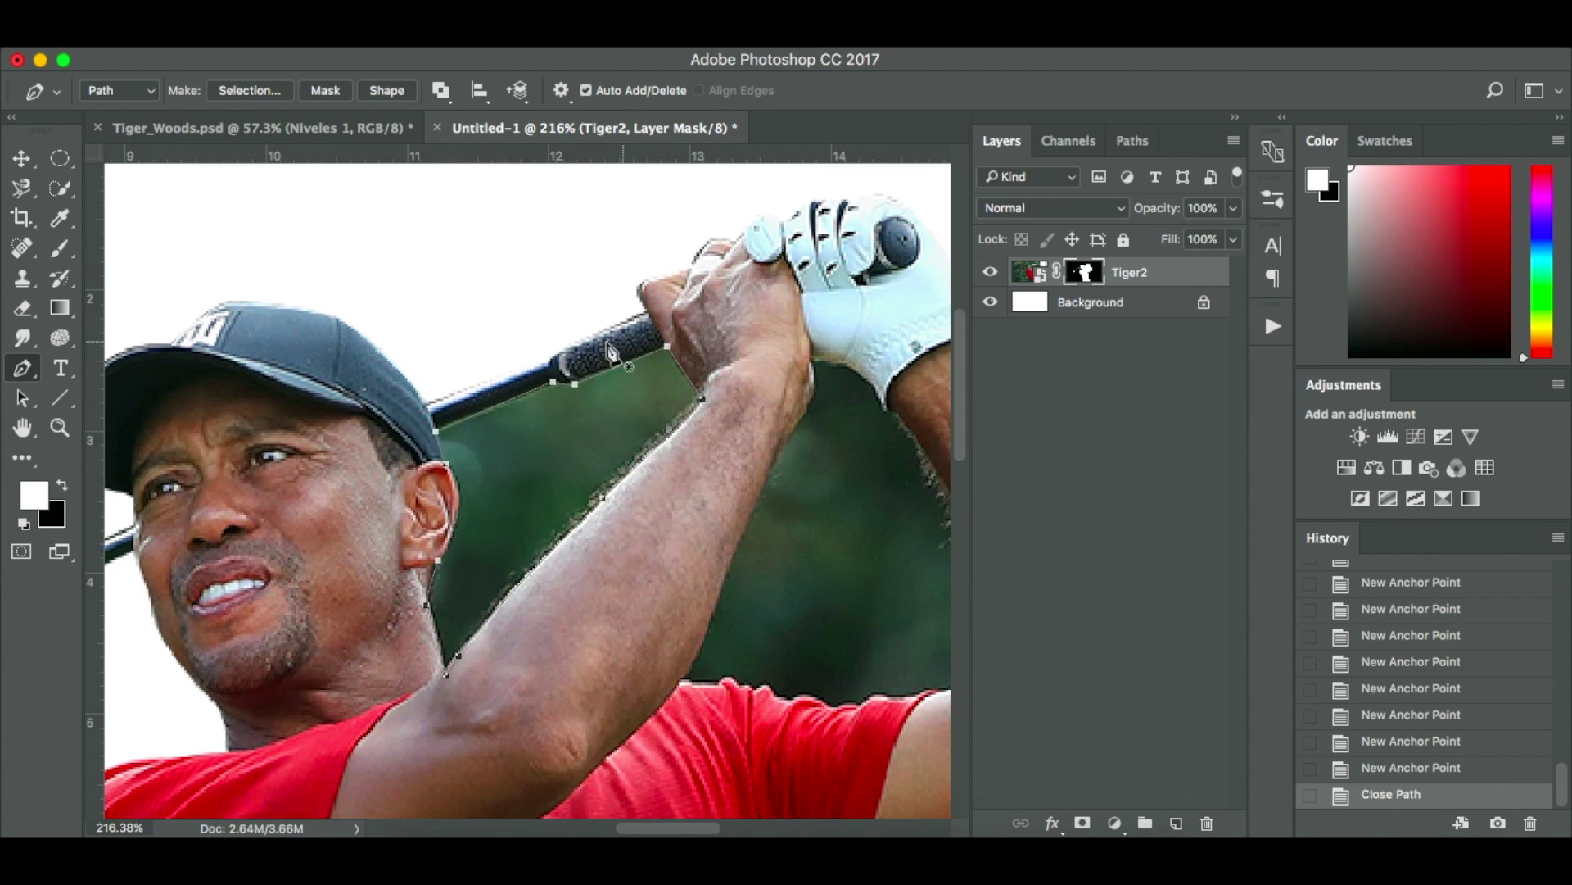
Turn the path into a selection with no feathering and set up a hard black brush.
left_click(258, 92)
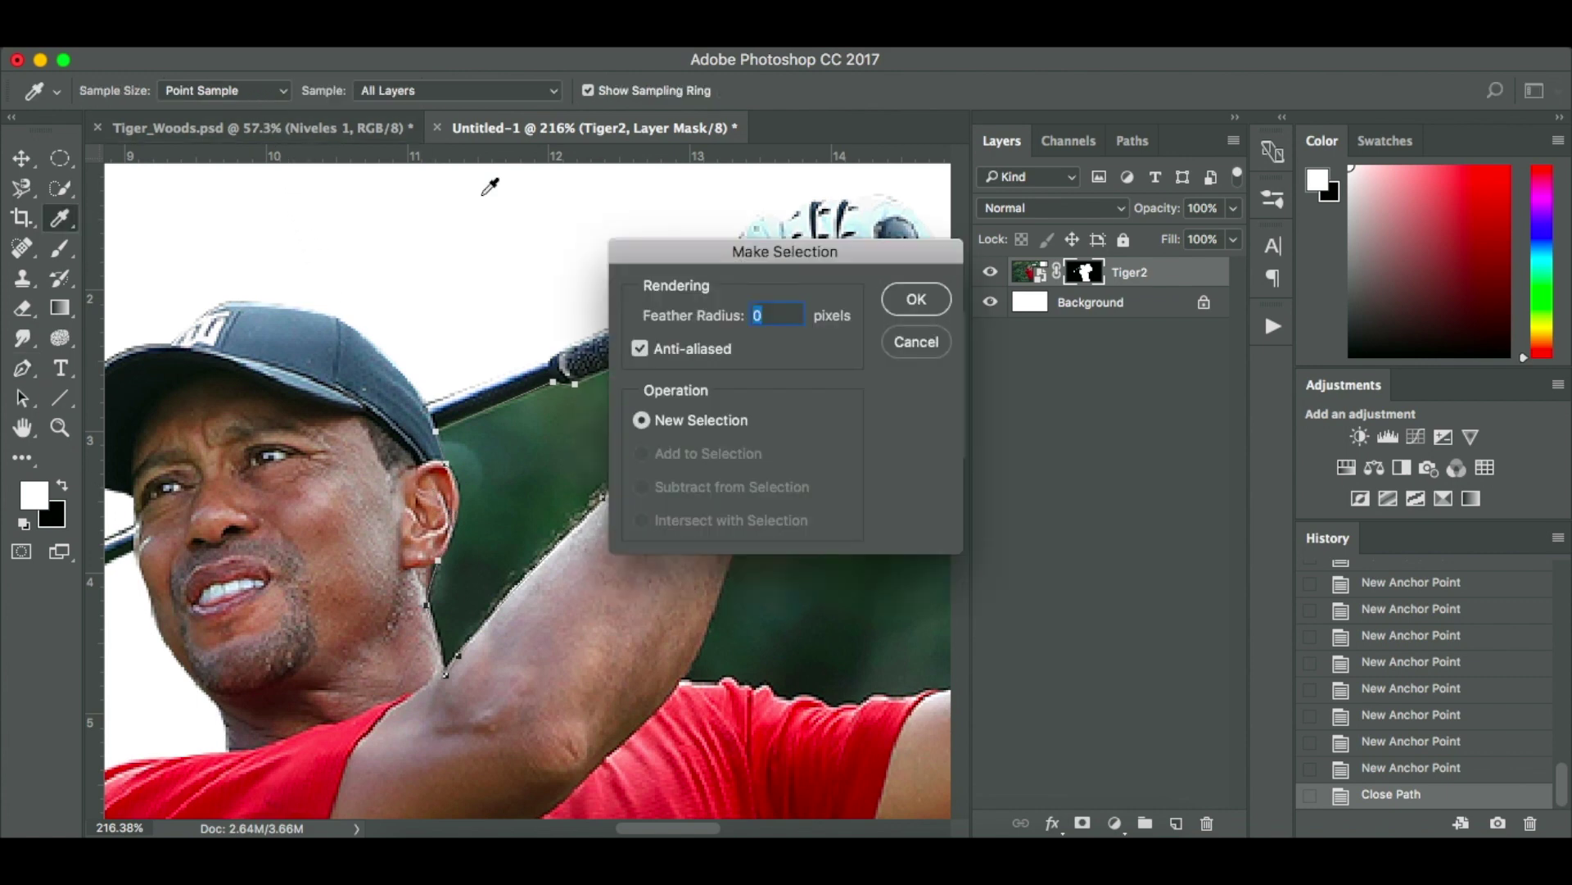
left_click(917, 300)
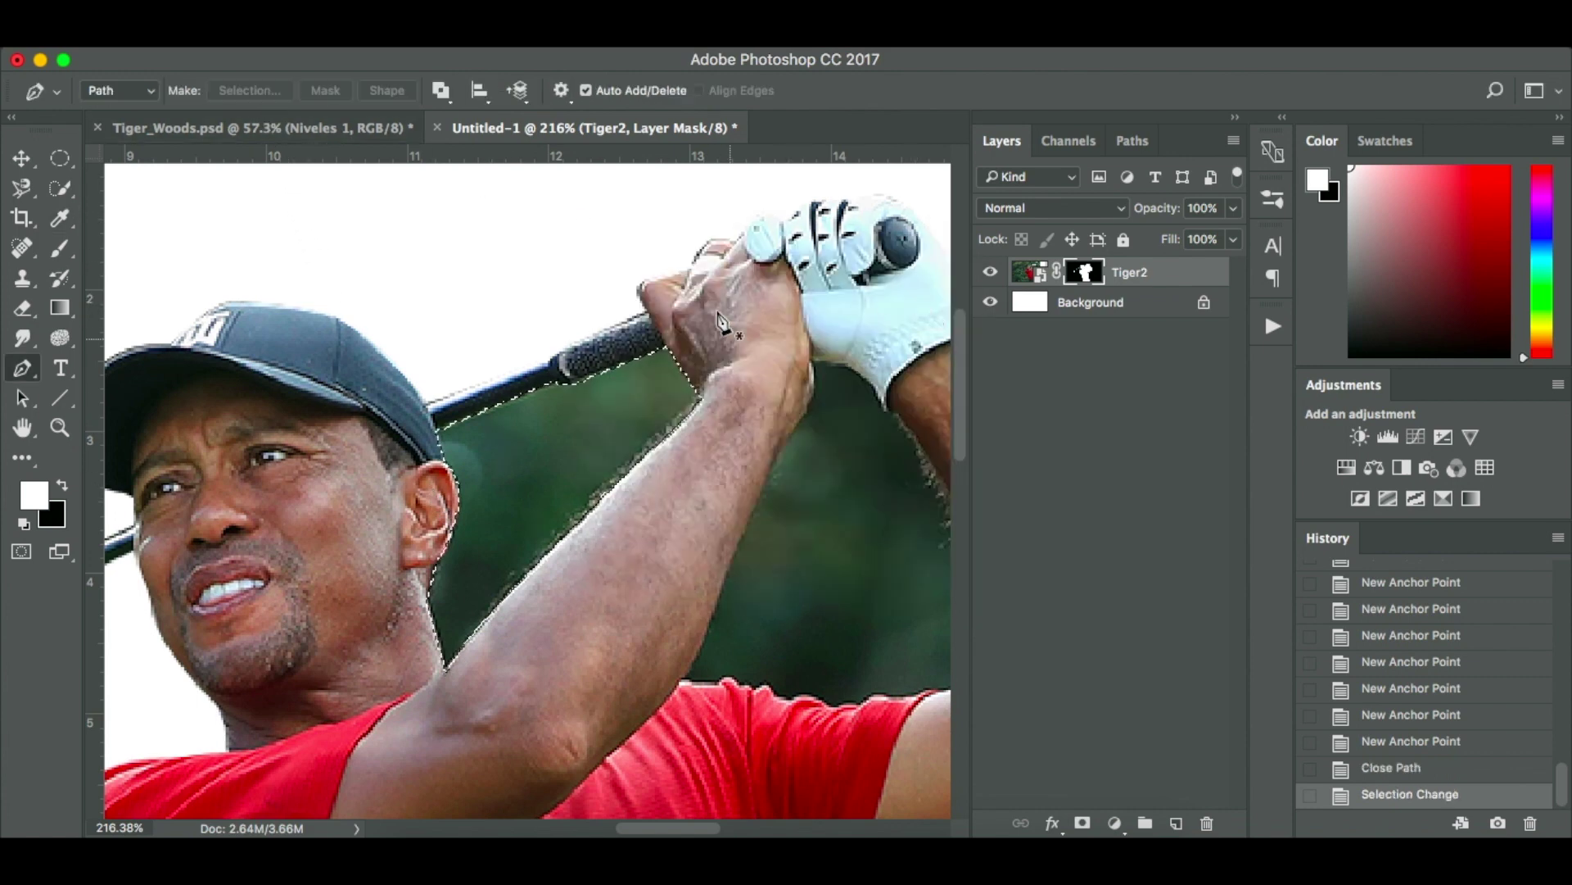
key("b")
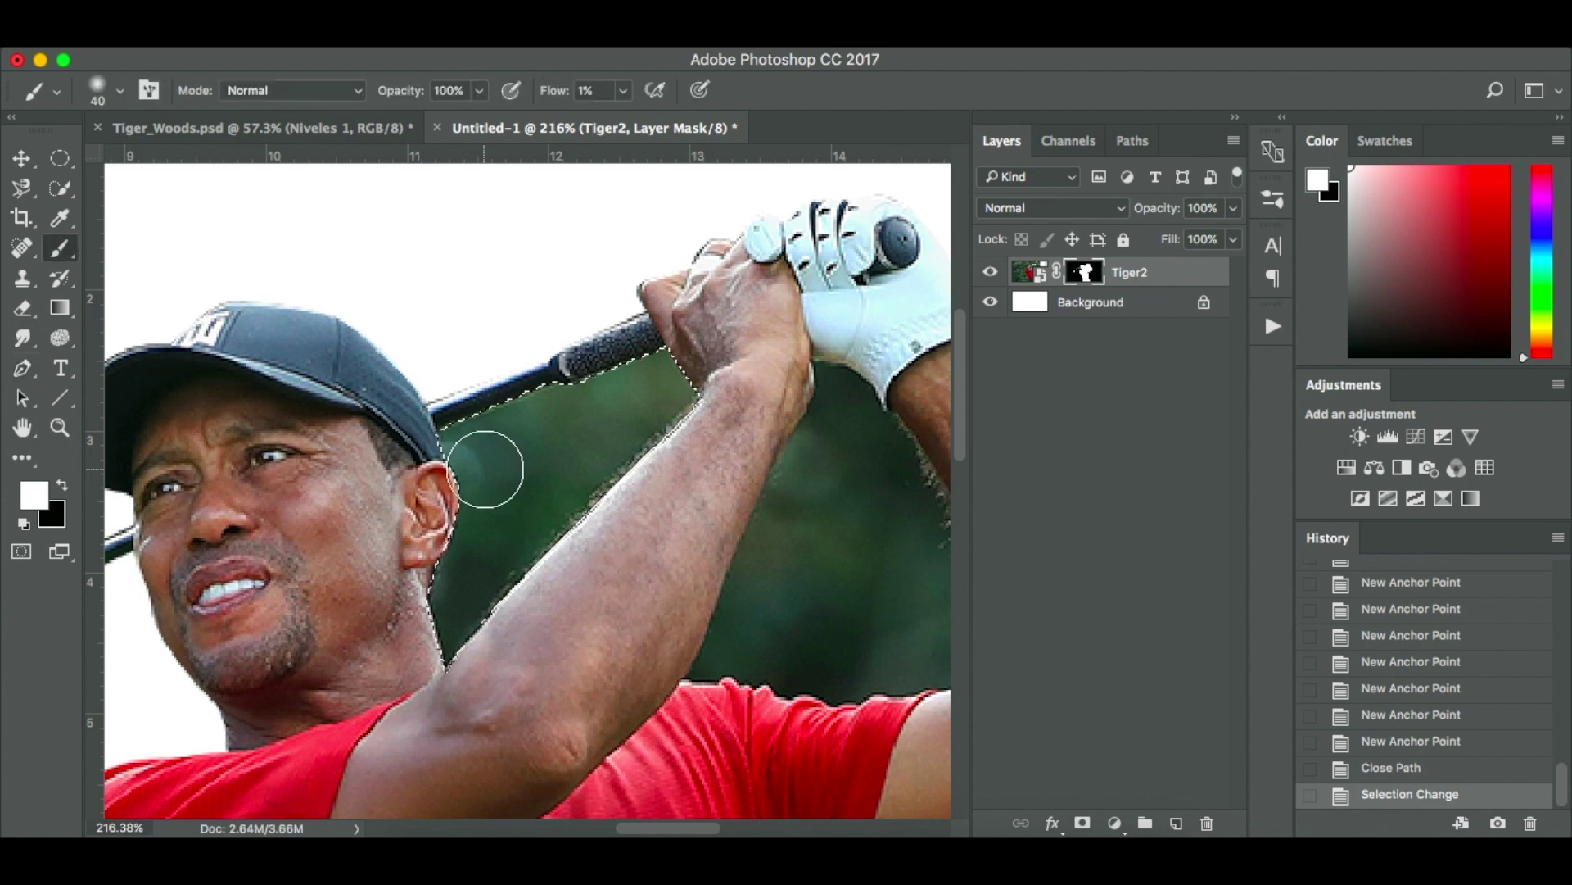
left_click(62, 483)
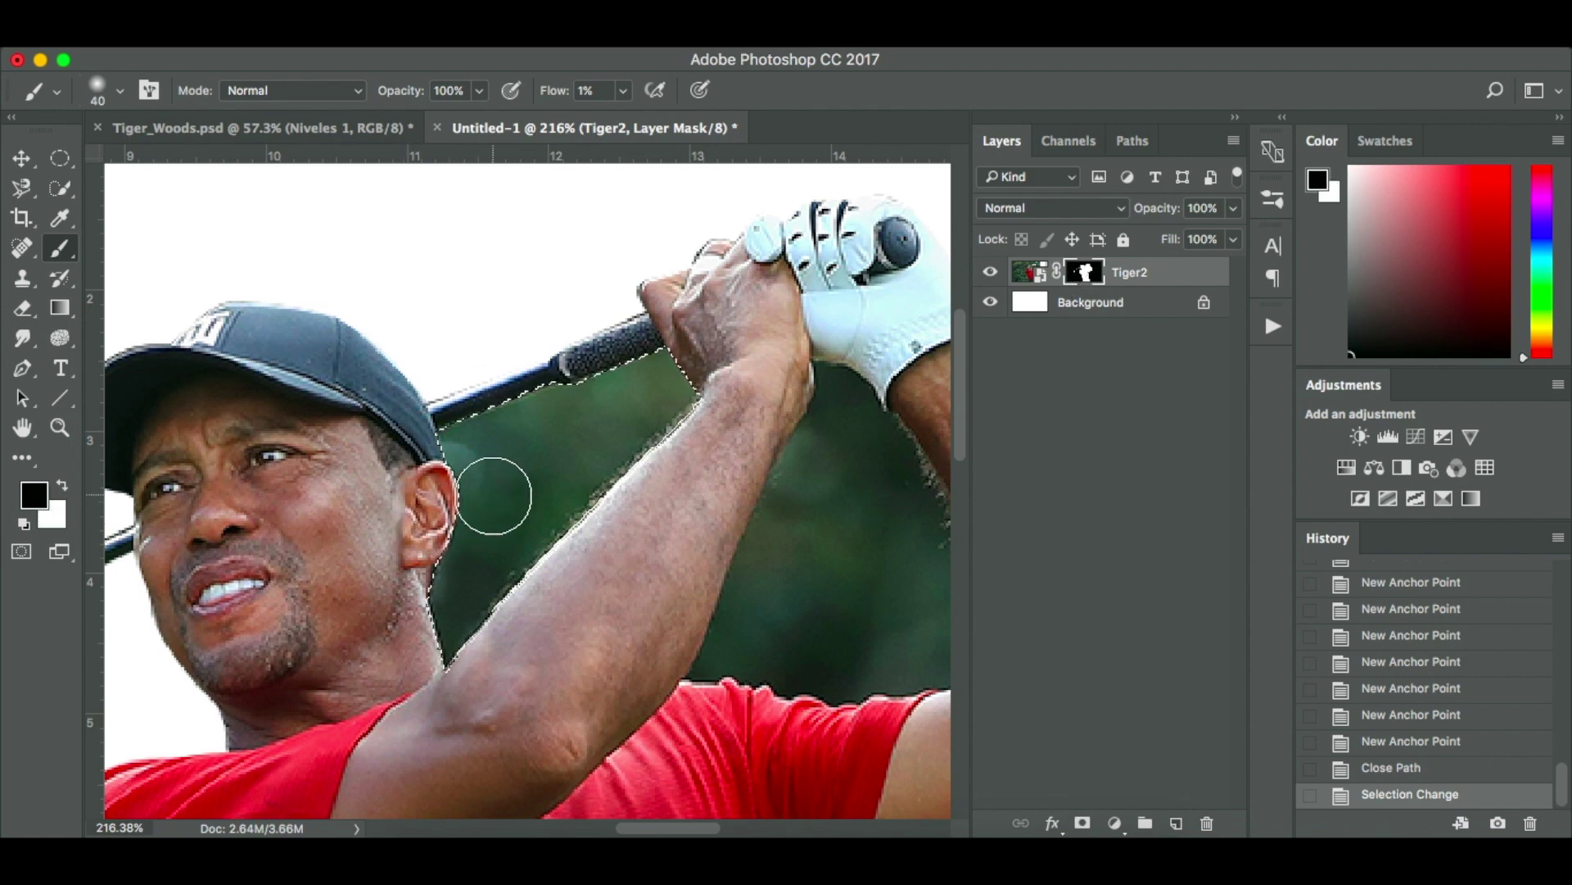
right_click(503, 492)
right_click(573, 703)
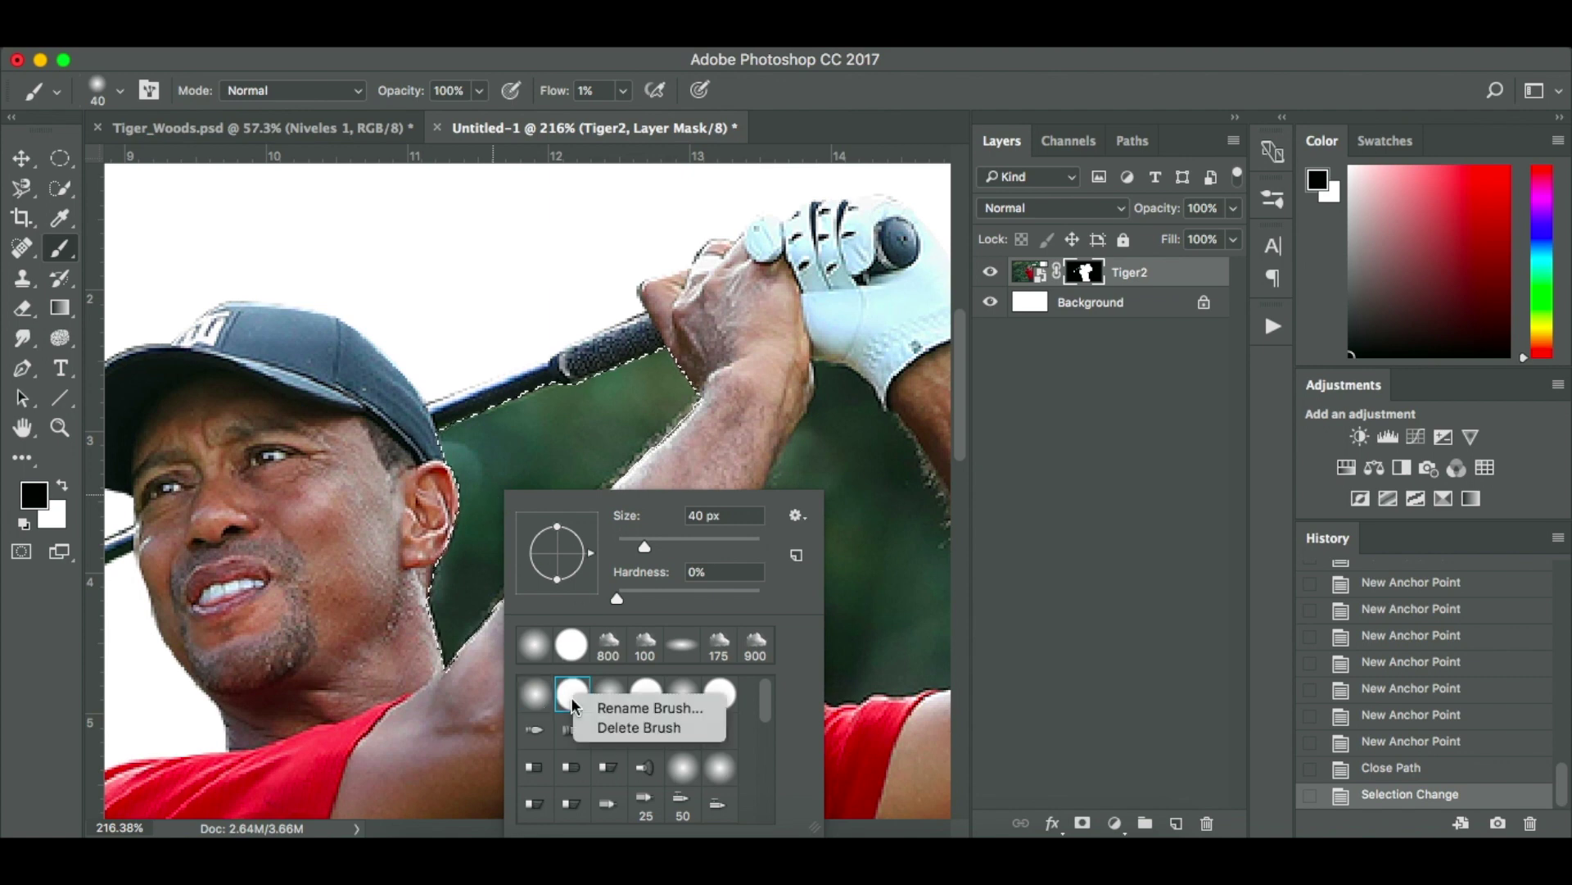
left_click(636, 395)
left_click(638, 413)
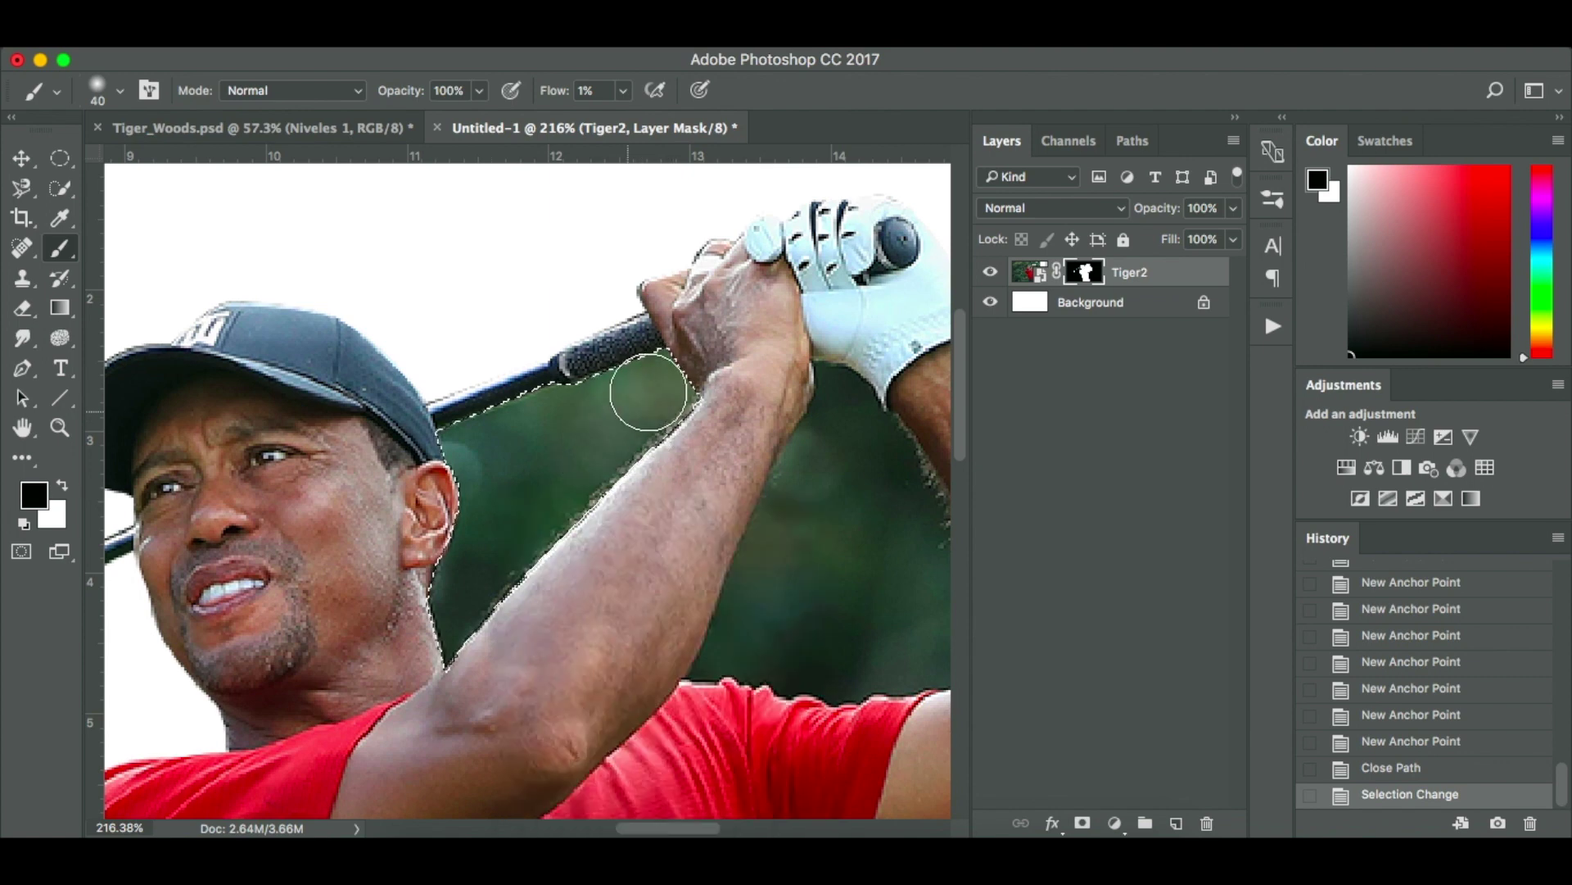
At 100% flow, paint the green between ear, raised arm and club shaft out of the mask.
left_click(643, 397)
left_click(622, 90)
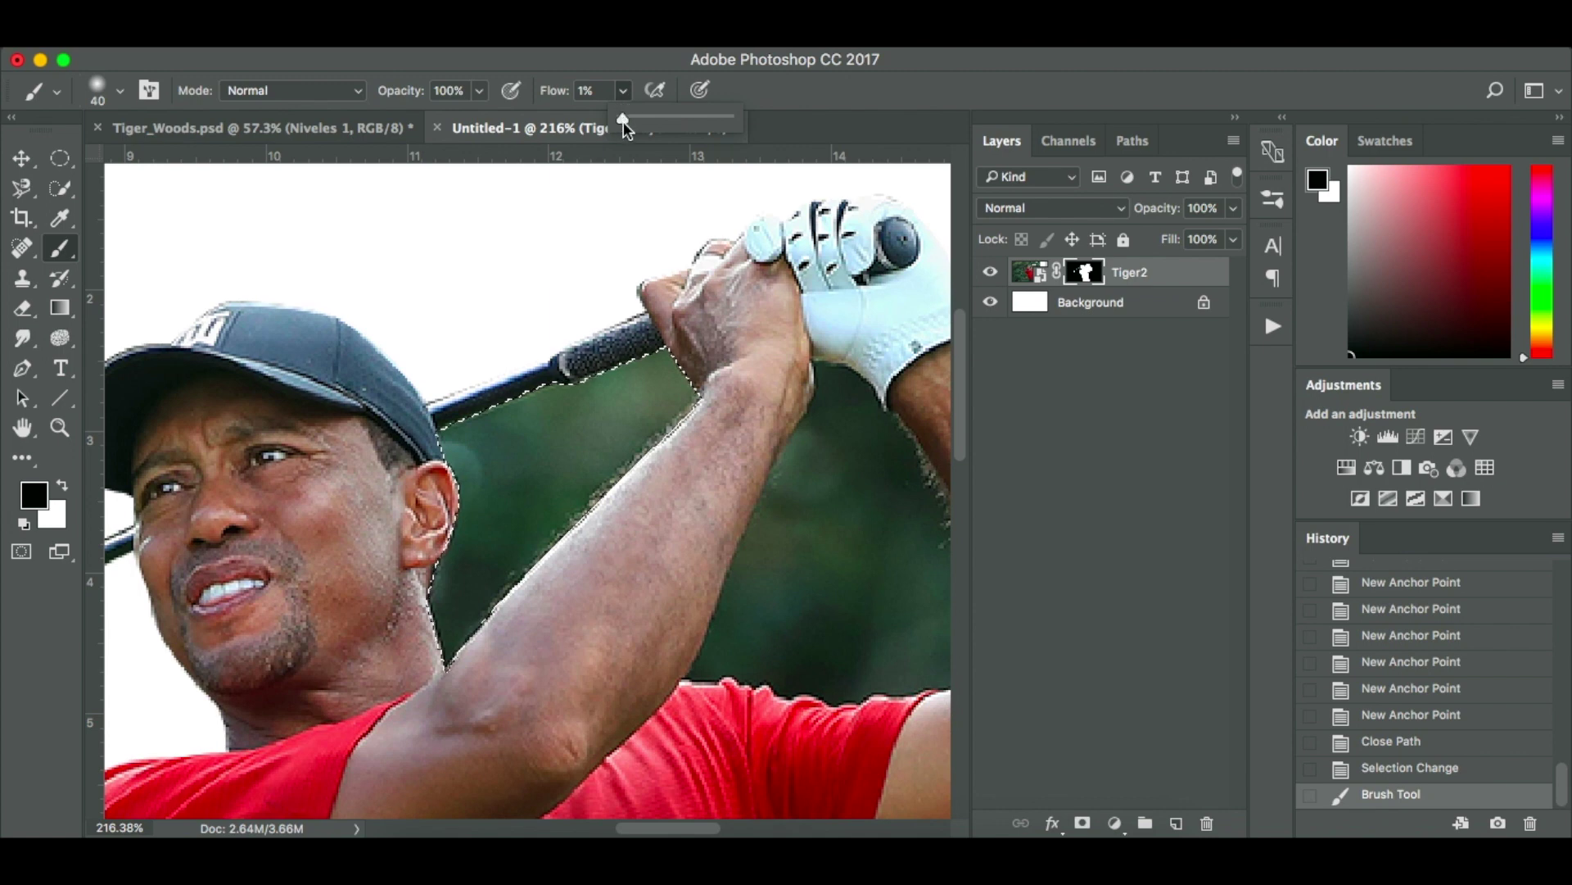
left_click_drag(623, 120, 836, 127)
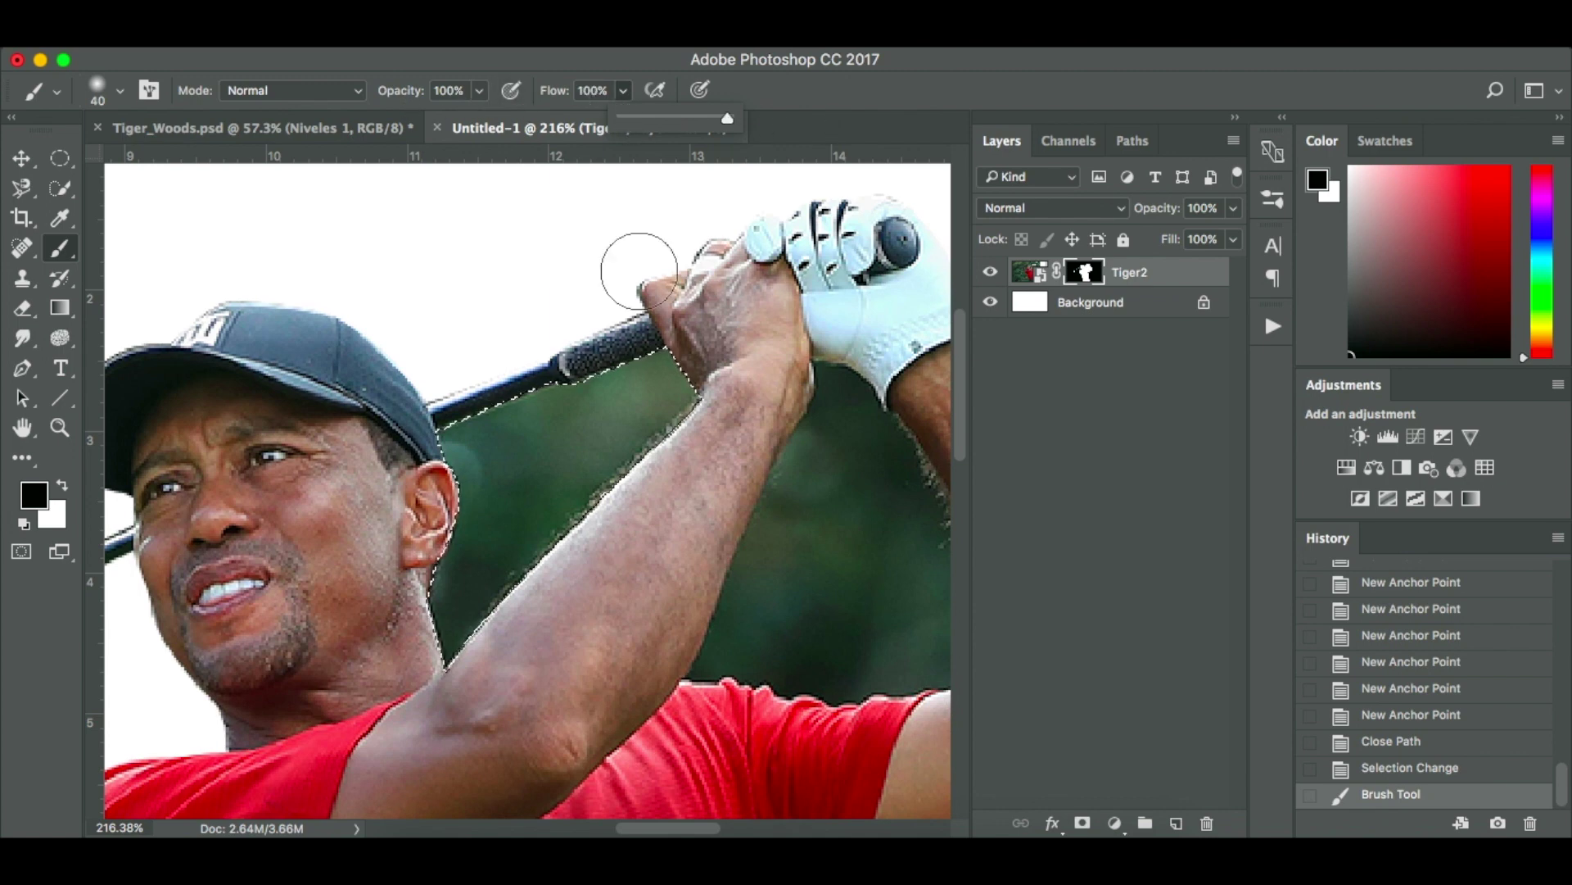
mouse_move(655, 360)
left_mouse_down()
mouse_move(569, 425)
mouse_move(633, 439)
mouse_move(419, 667)
mouse_move(512, 487)
left_mouse_up()
right_click(512, 487)
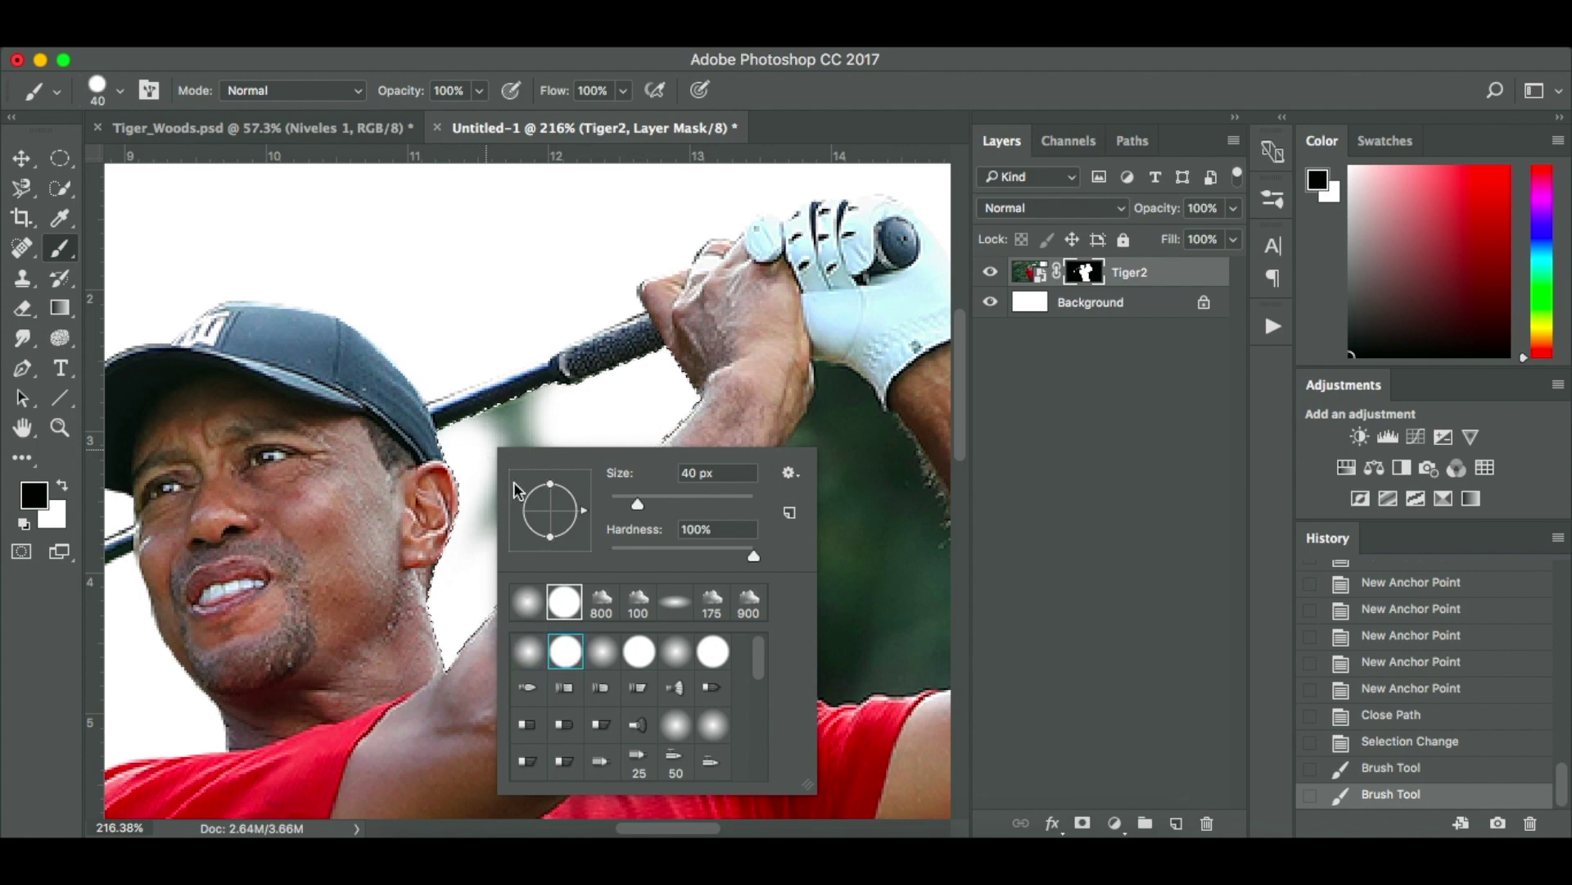
left_click(479, 458)
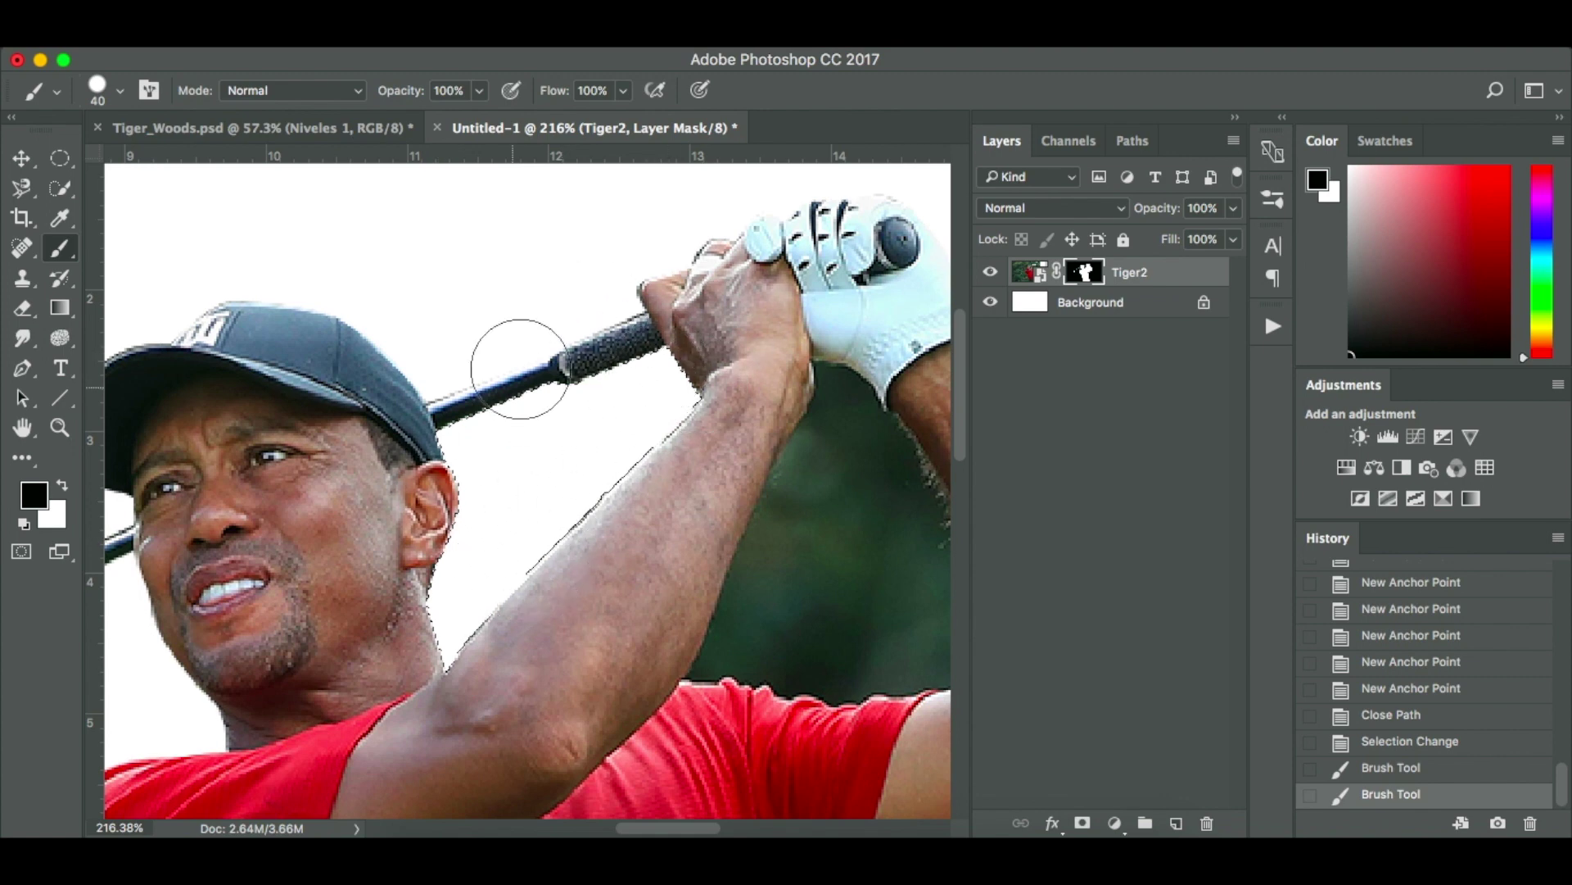
left_click(520, 369)
Clear the selection and pan over to the green gap between the raised forearms.
key("v")
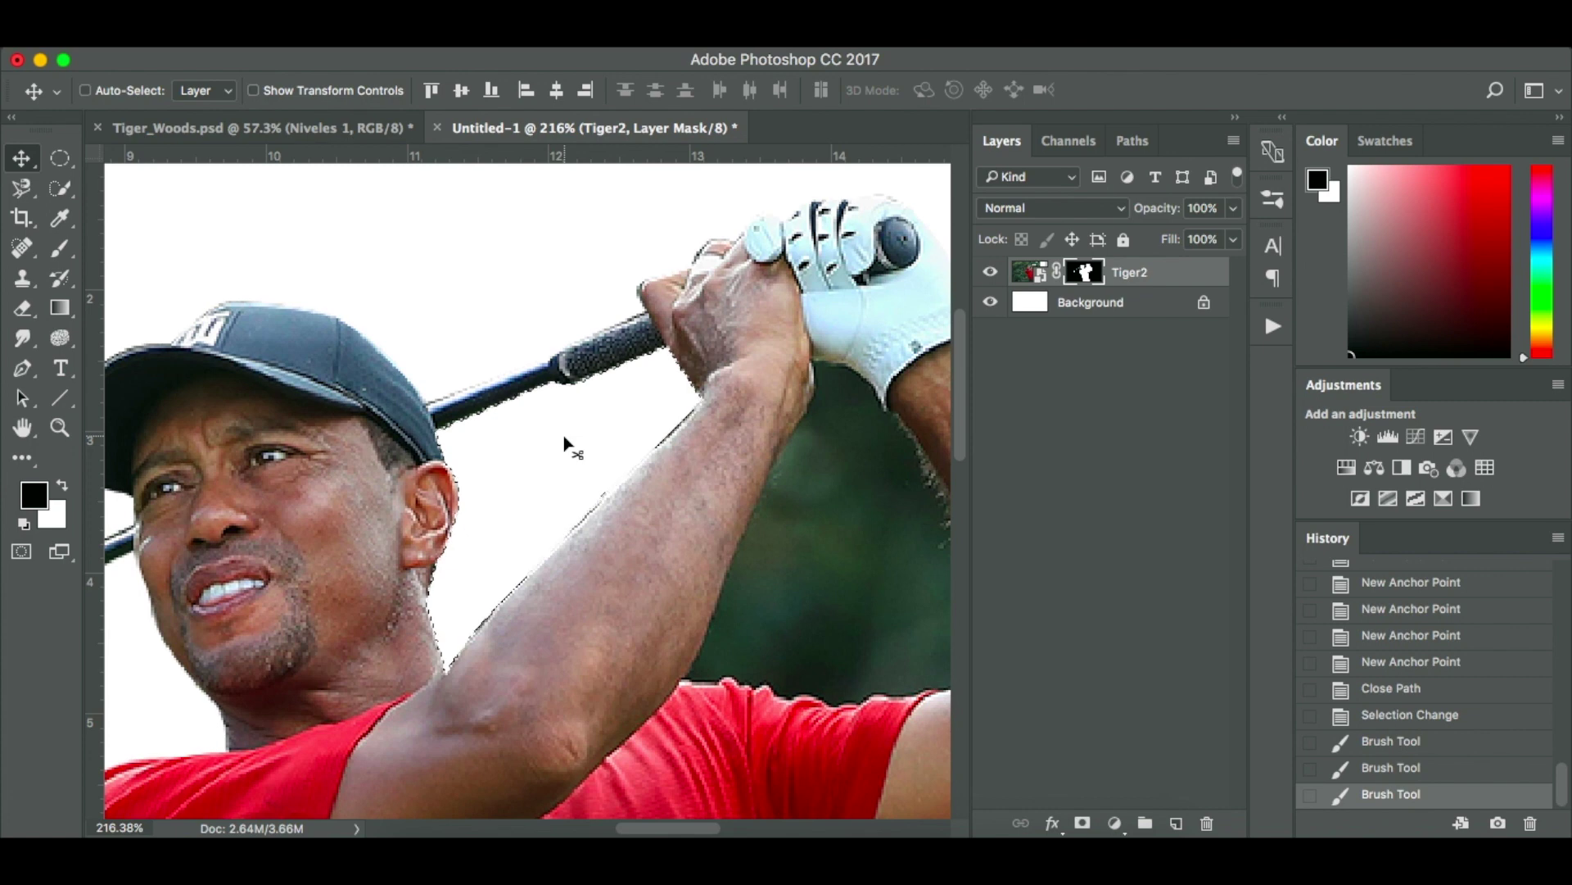
key("super+d")
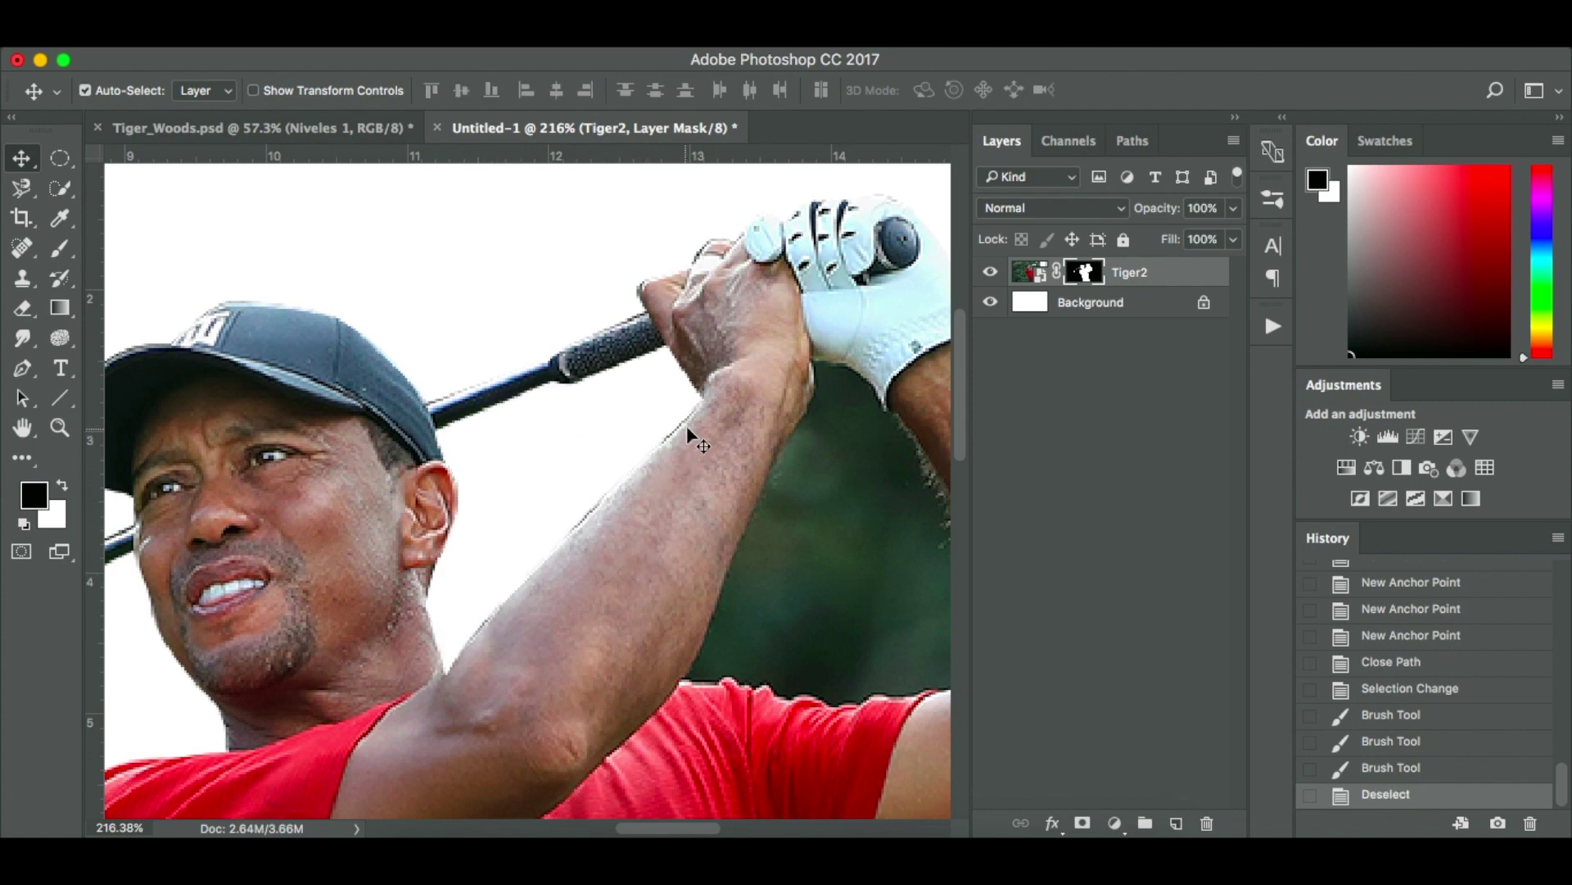
scroll(596, 411, "down", 5)
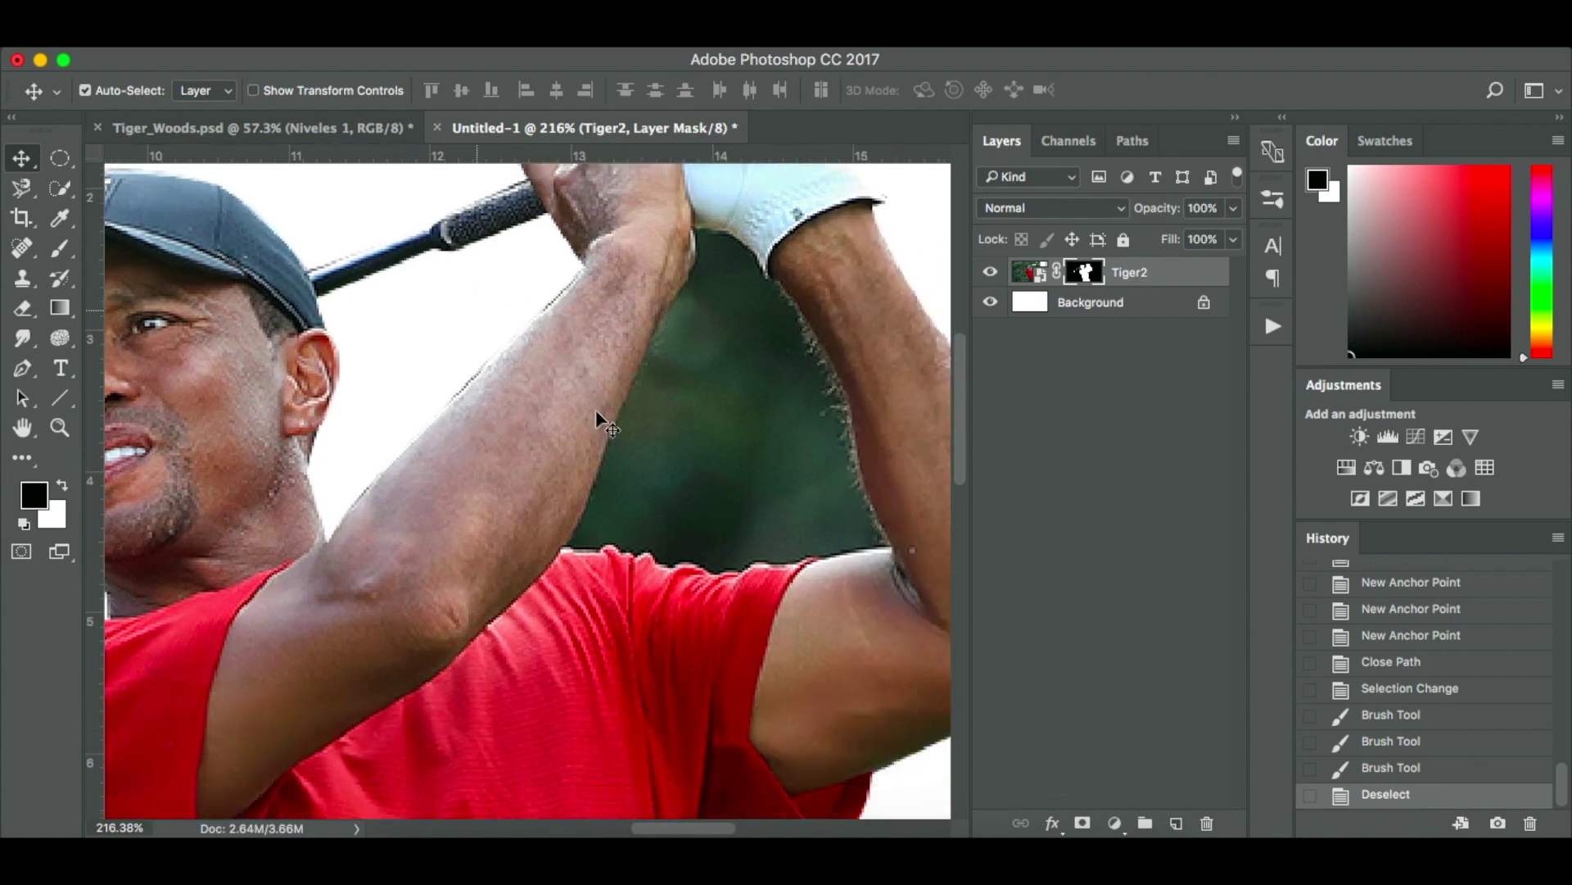
scroll(597, 412, "up", 3)
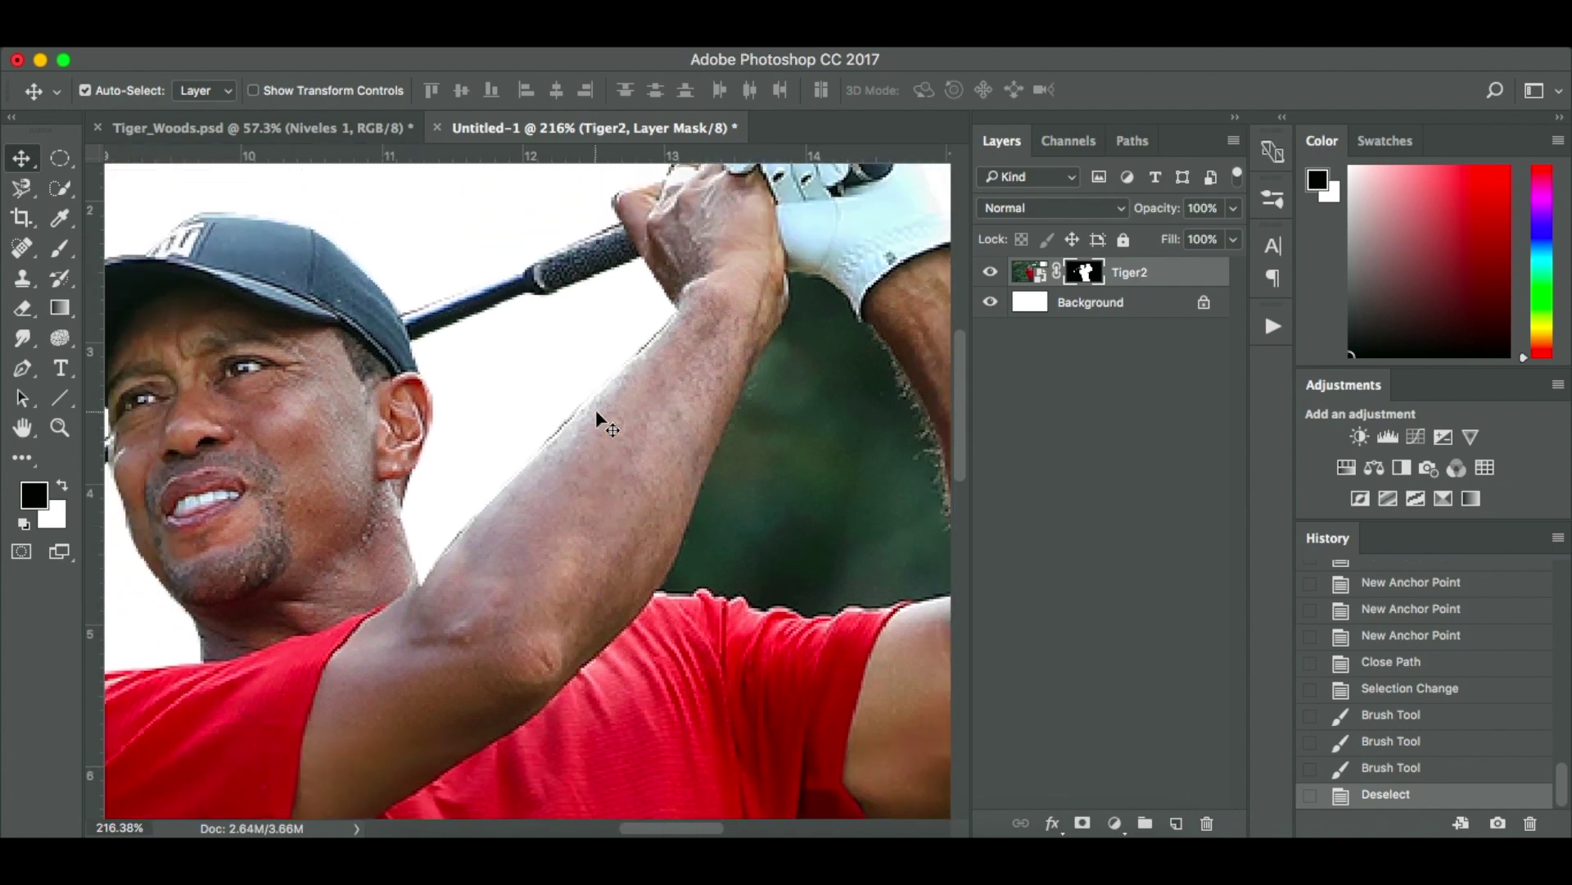
scroll(597, 413, "right", 5)
scroll(597, 414, "up", 2)
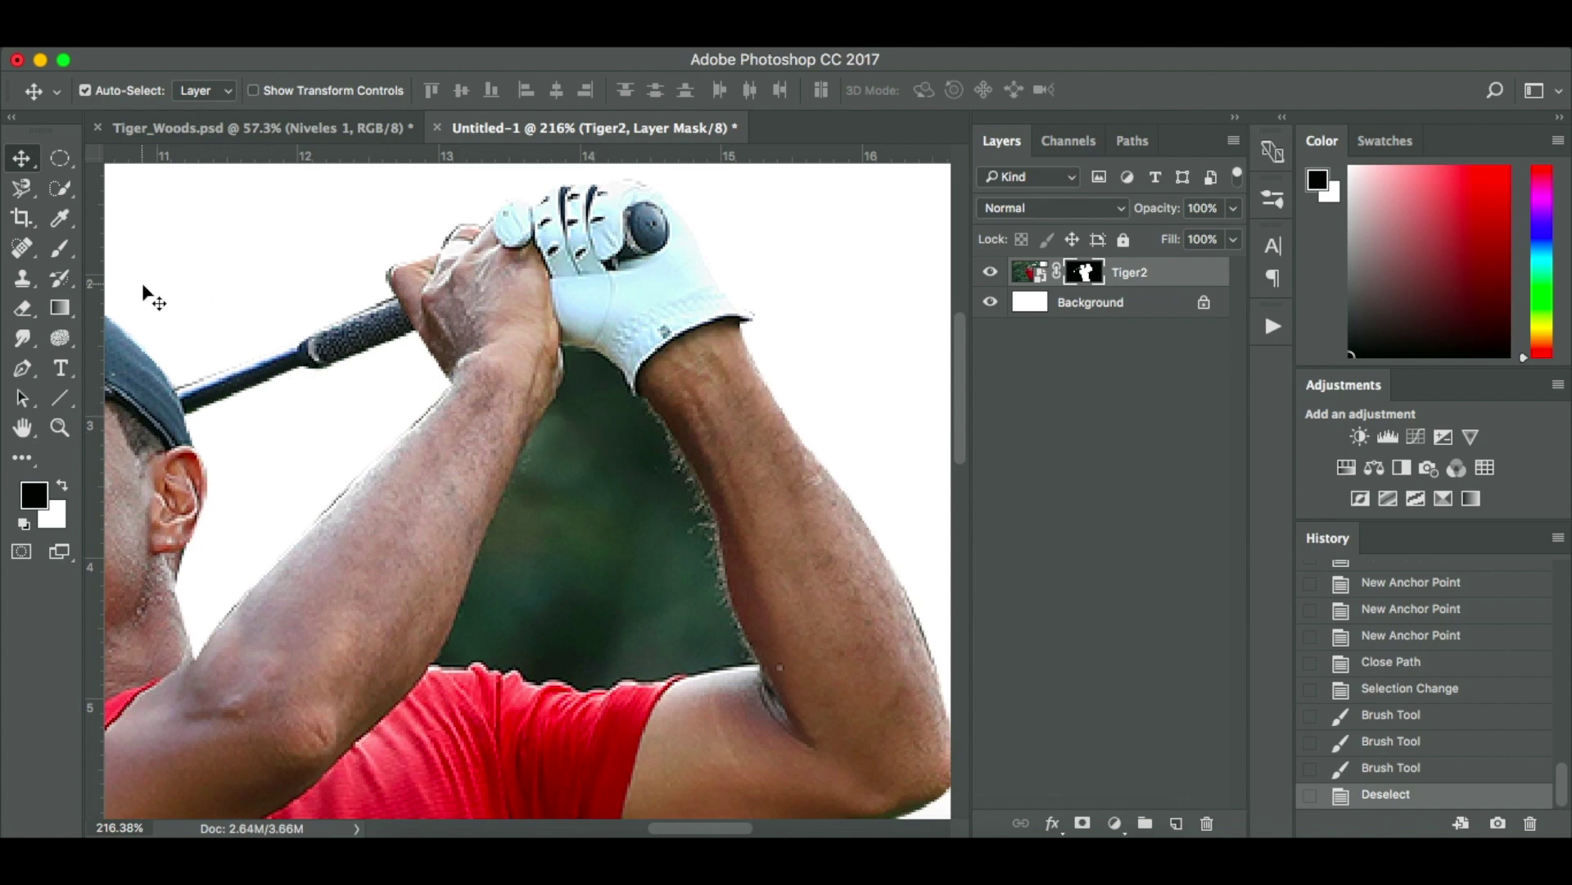
key("p")
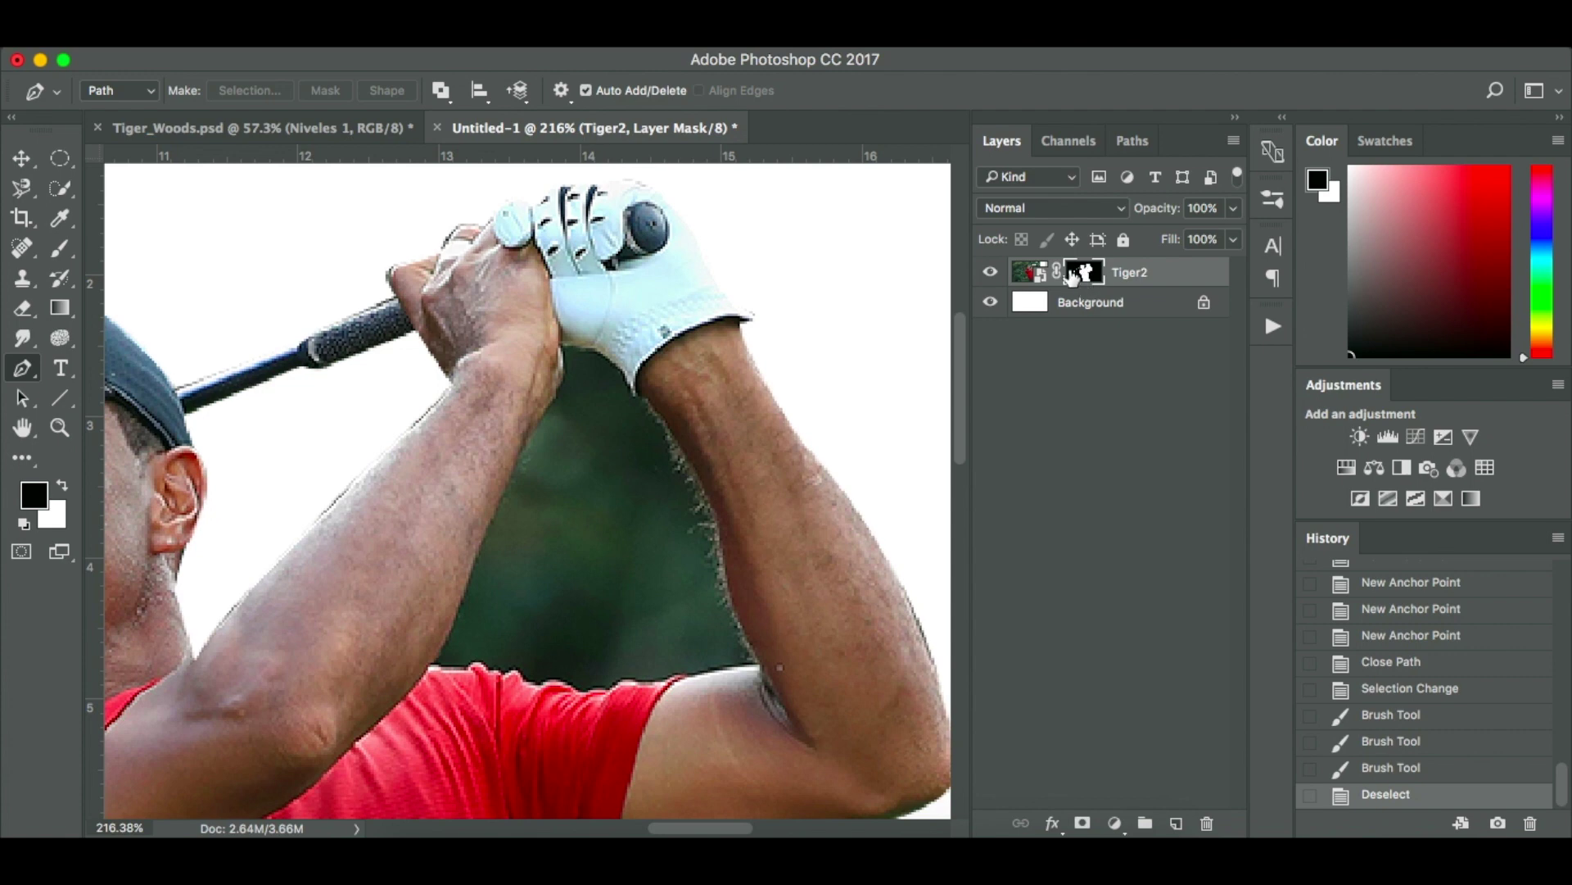
Trace a closed path around the green gap between the raised forearms and red shirt.
left_click(561, 346)
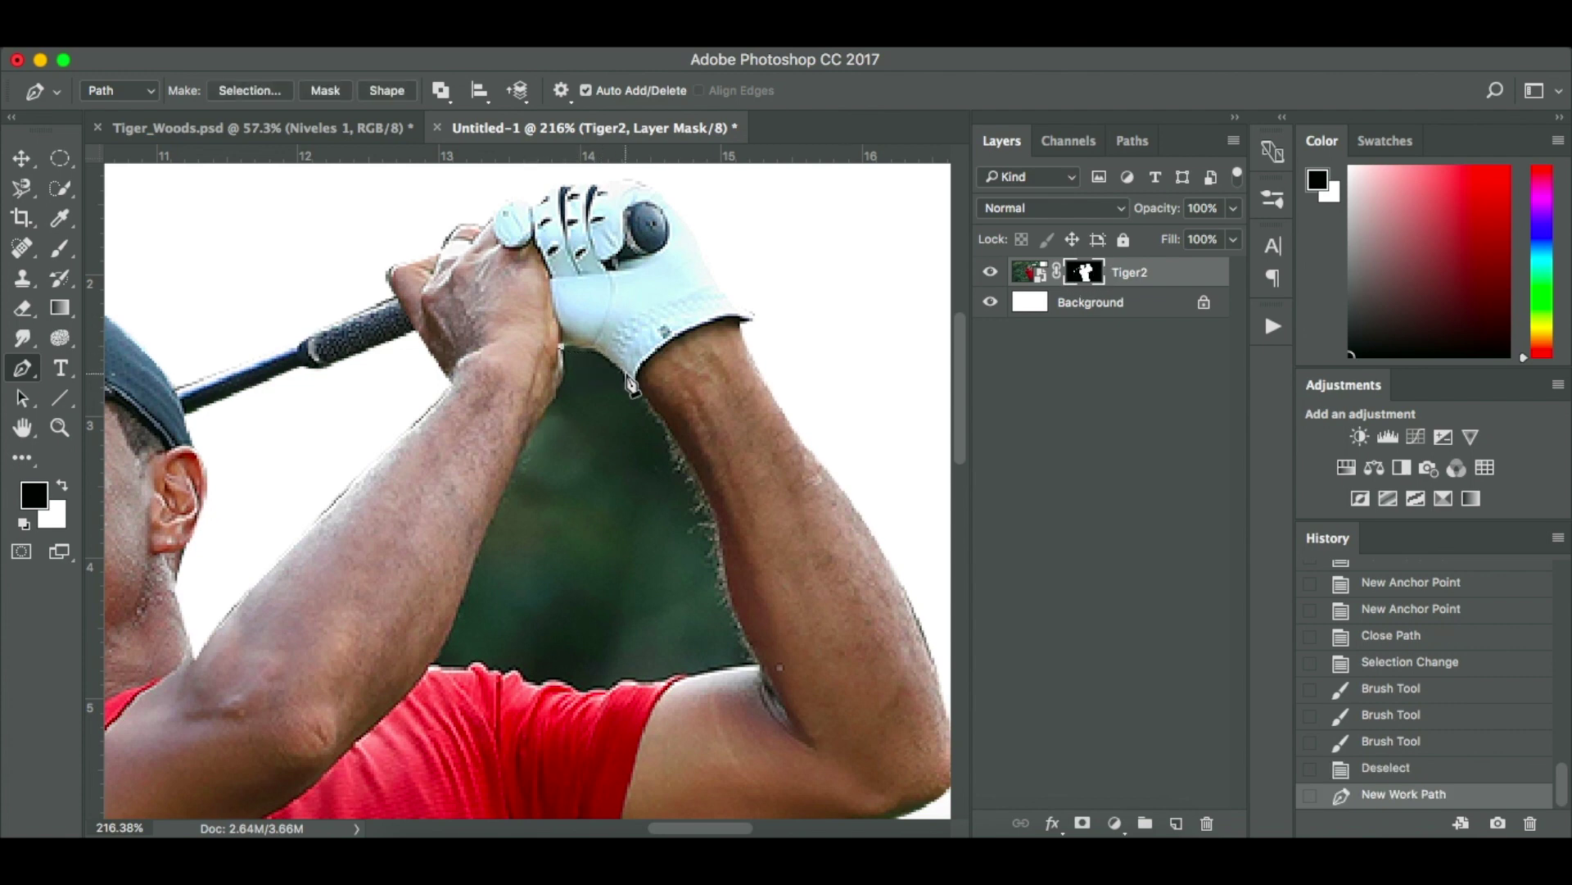
left_click(626, 373)
left_click(651, 401)
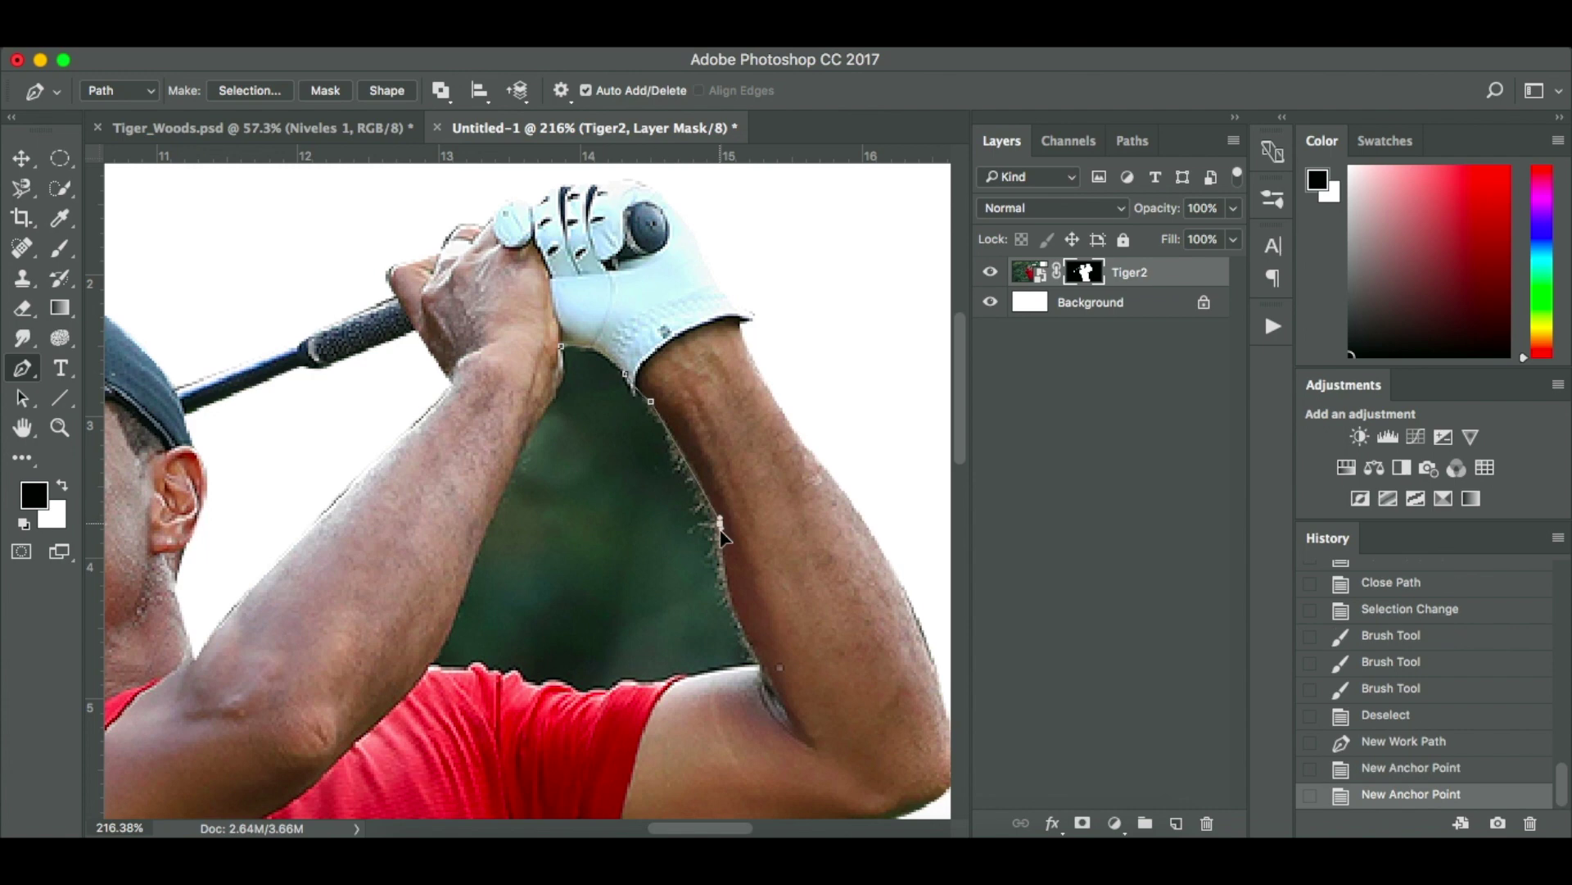
left_click(762, 665)
left_click(678, 678)
left_click(647, 683)
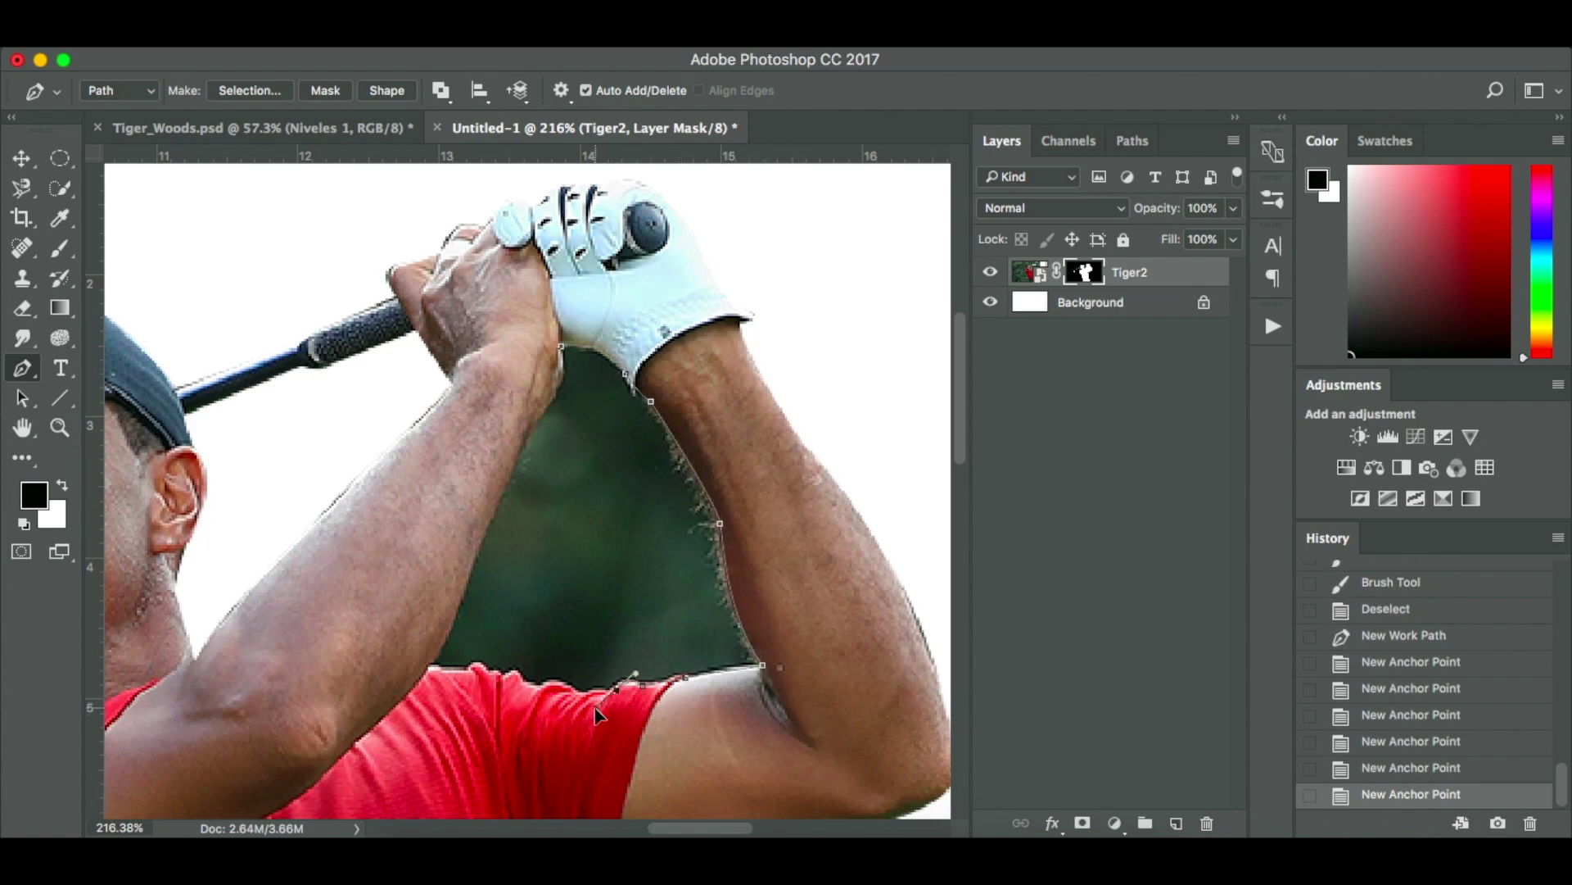
left_click(616, 687)
left_click(577, 692)
left_click(541, 683)
left_click(521, 685)
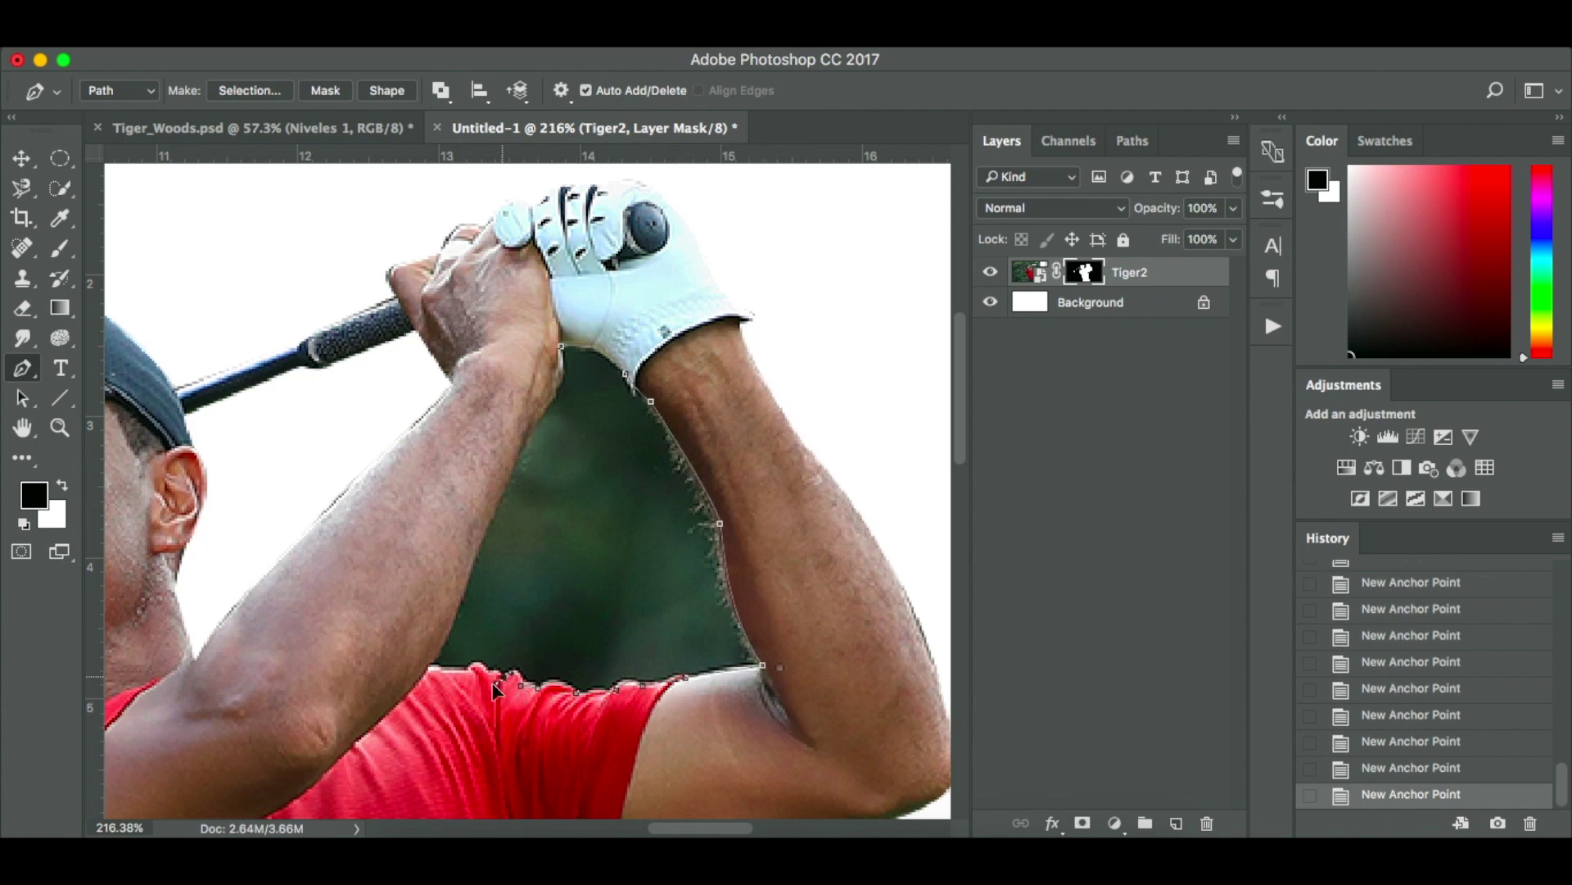
left_click(502, 676)
left_click(466, 672)
left_click(472, 567)
left_click(527, 441)
left_click(558, 386)
left_click(561, 347)
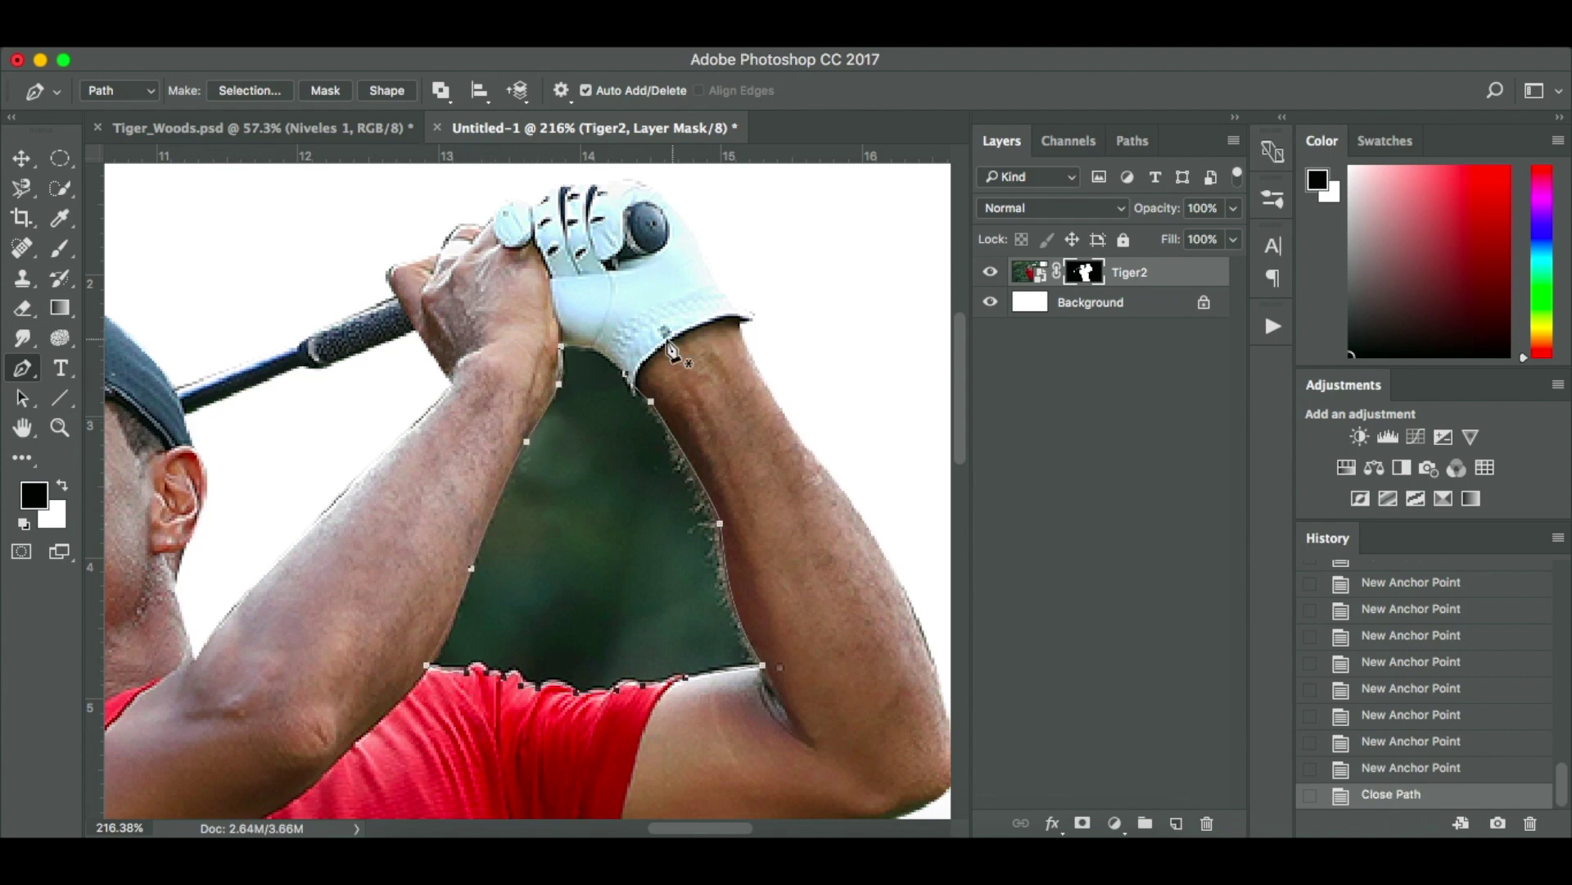
Convert the path to a selection, paint it black on the mask, and deselect.
left_click(250, 90)
left_click(912, 299)
key("b")
mouse_move(547, 387)
left_mouse_down()
mouse_move(756, 675)
mouse_move(596, 410)
mouse_move(737, 597)
left_mouse_up()
key("super+d")
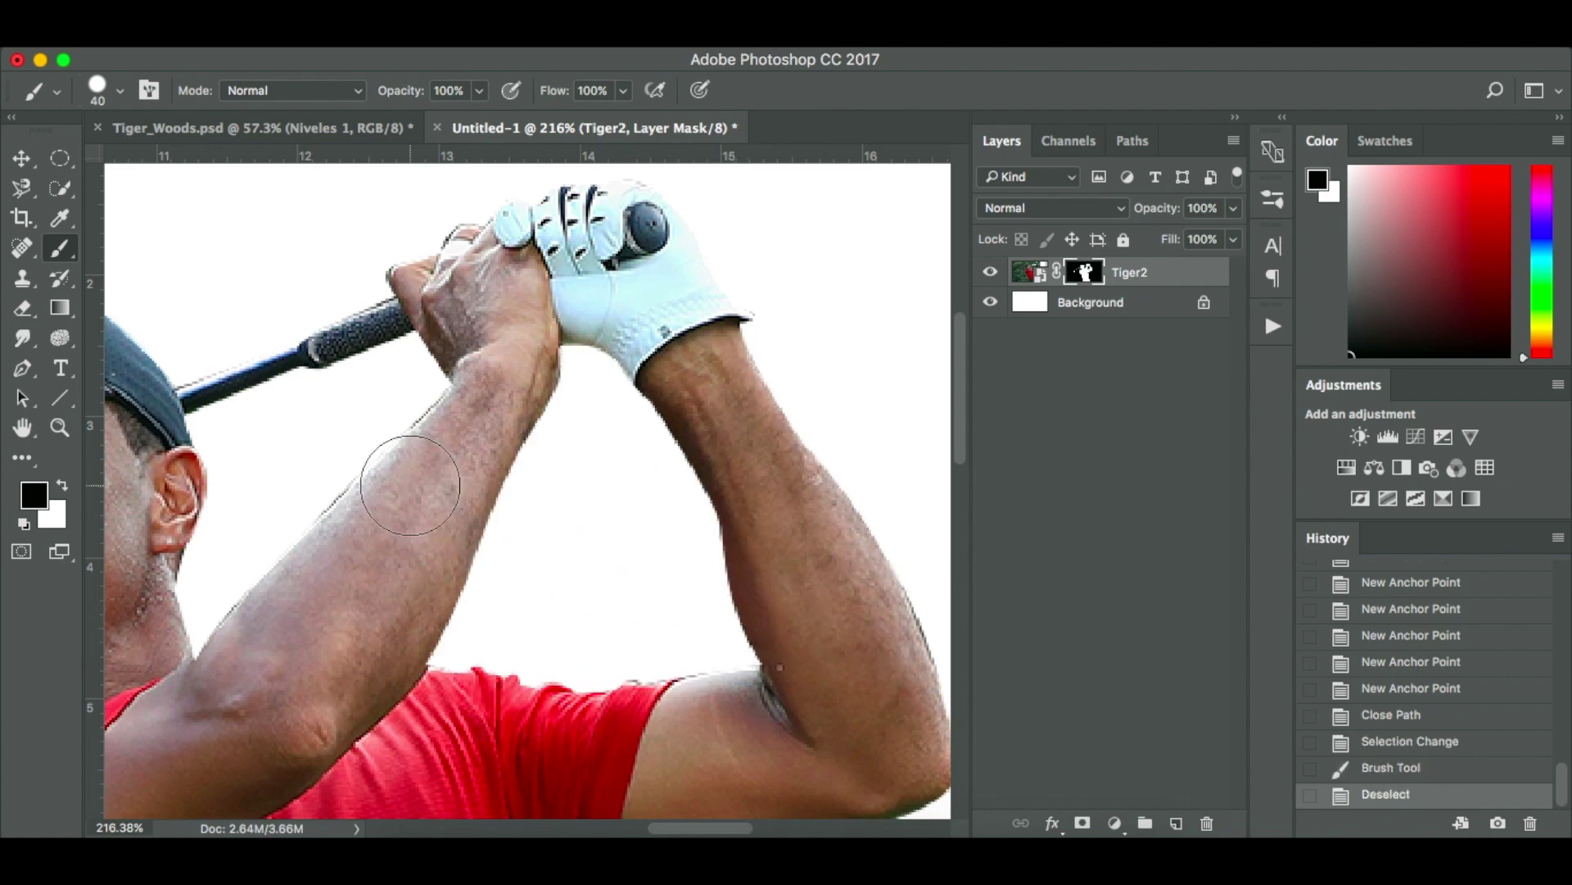
Paint the forearm fringe off the mask with a 5 px soft round brush, then fit the image.
key("bracketleft")
key("bracketleft")
key("bracketleft")
key("bracketleft")
key("bracketleft")
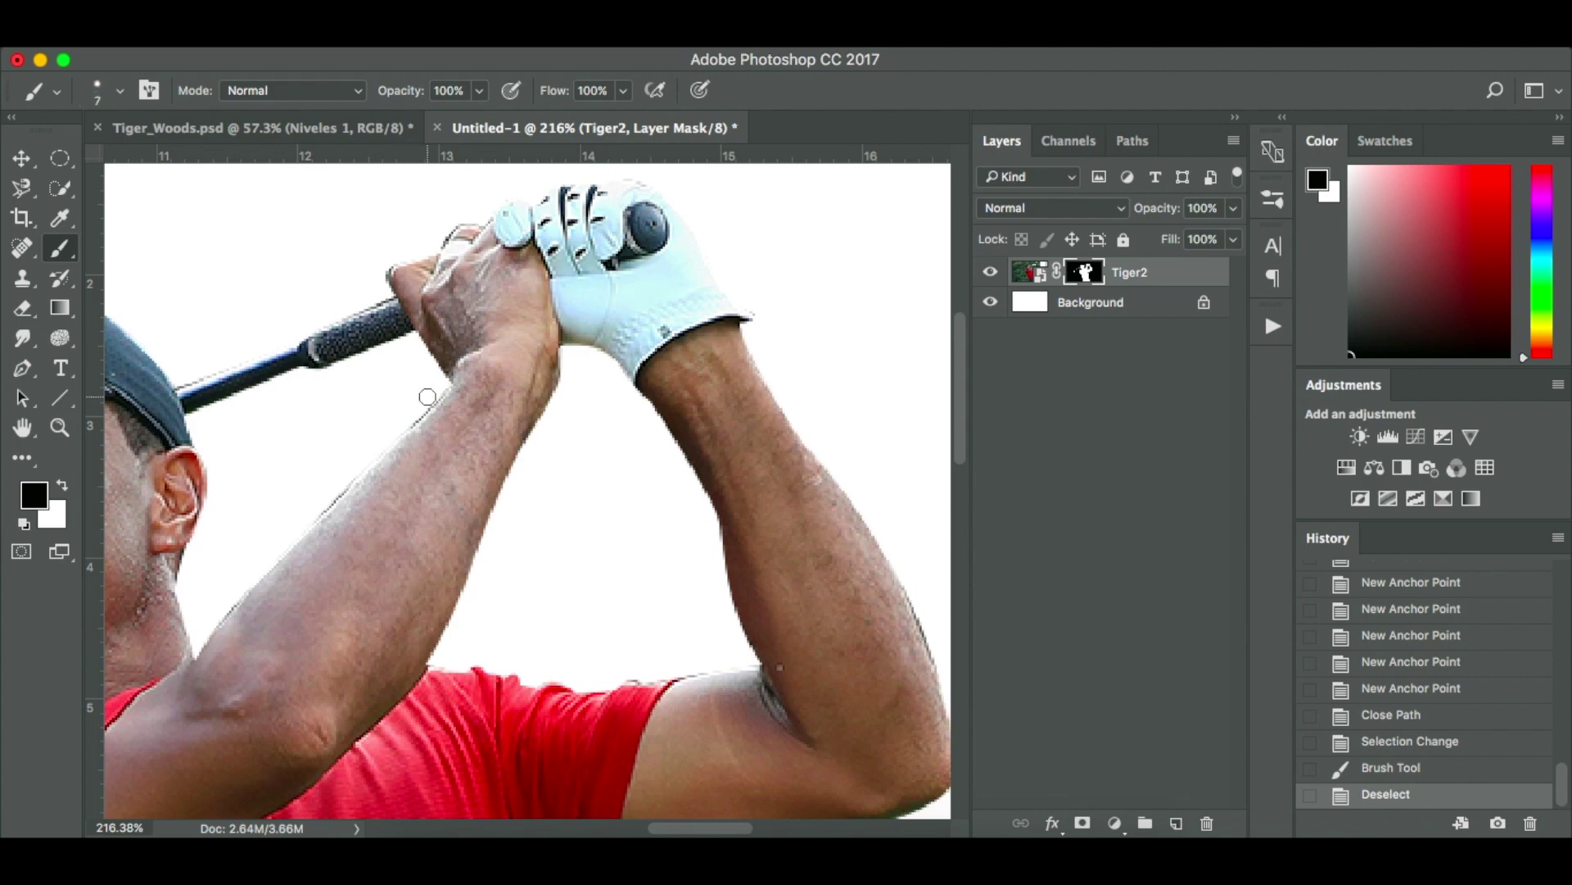
right_click(427, 396)
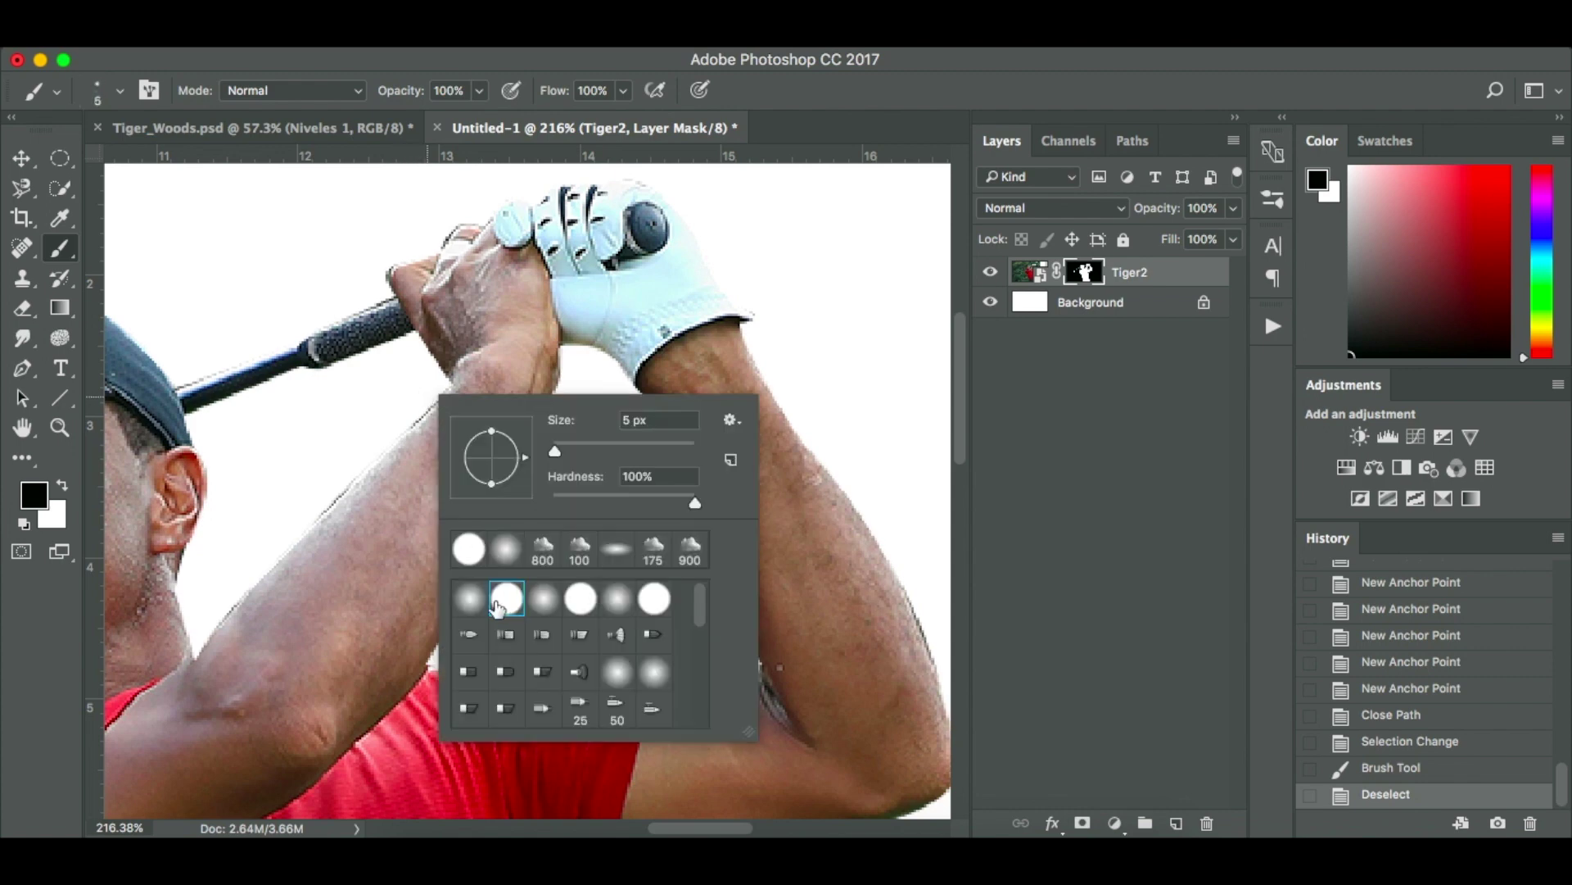
left_click(469, 598)
left_click_drag(381, 419, 432, 399)
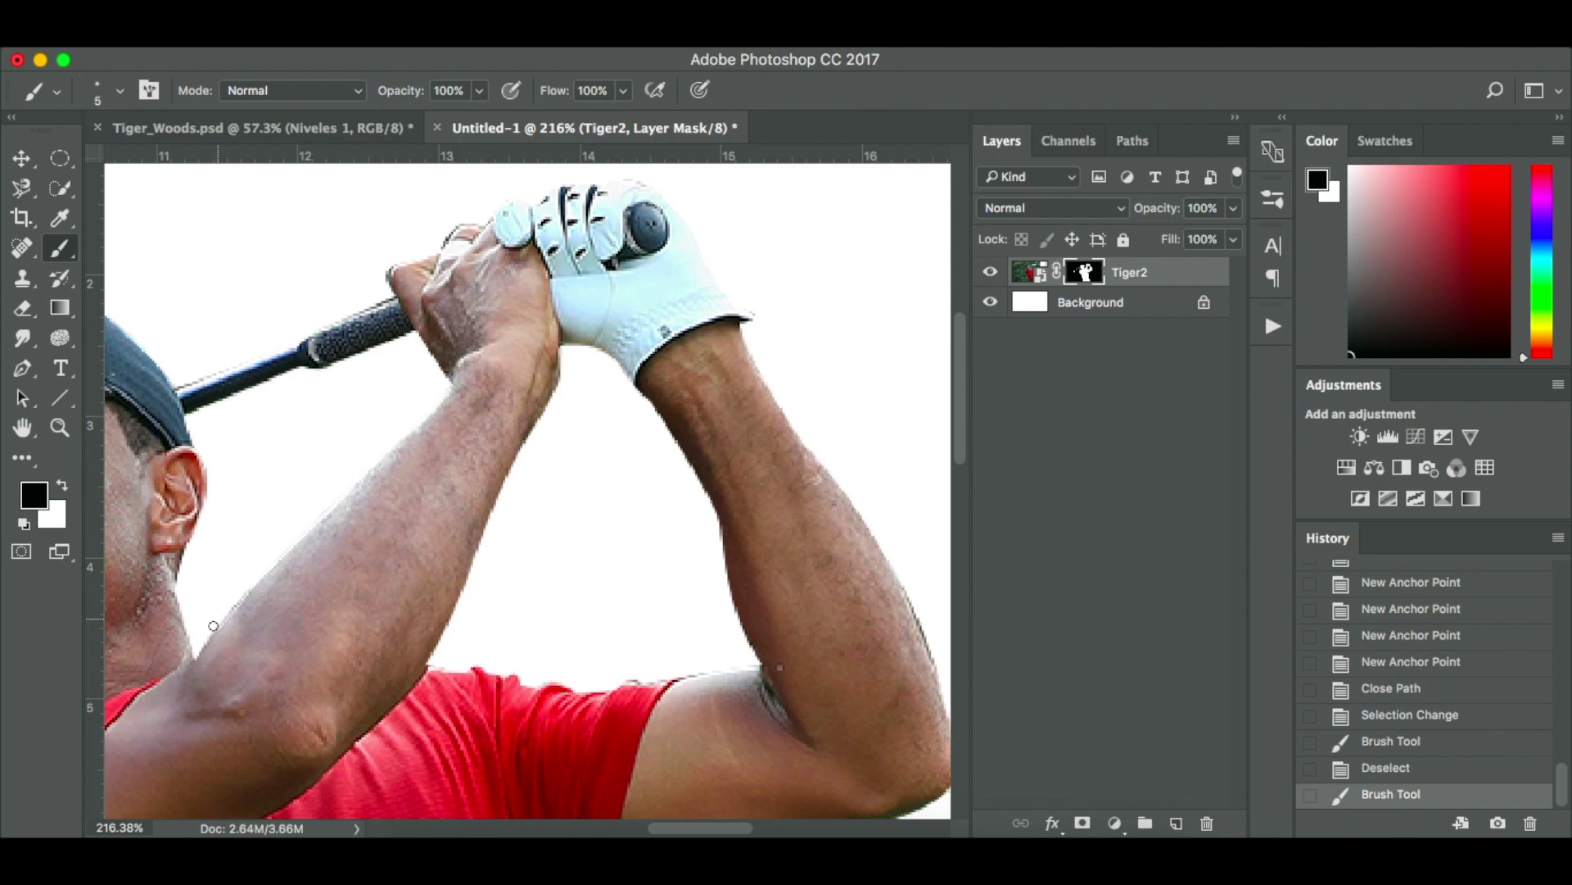
left_click_drag(207, 634, 203, 645)
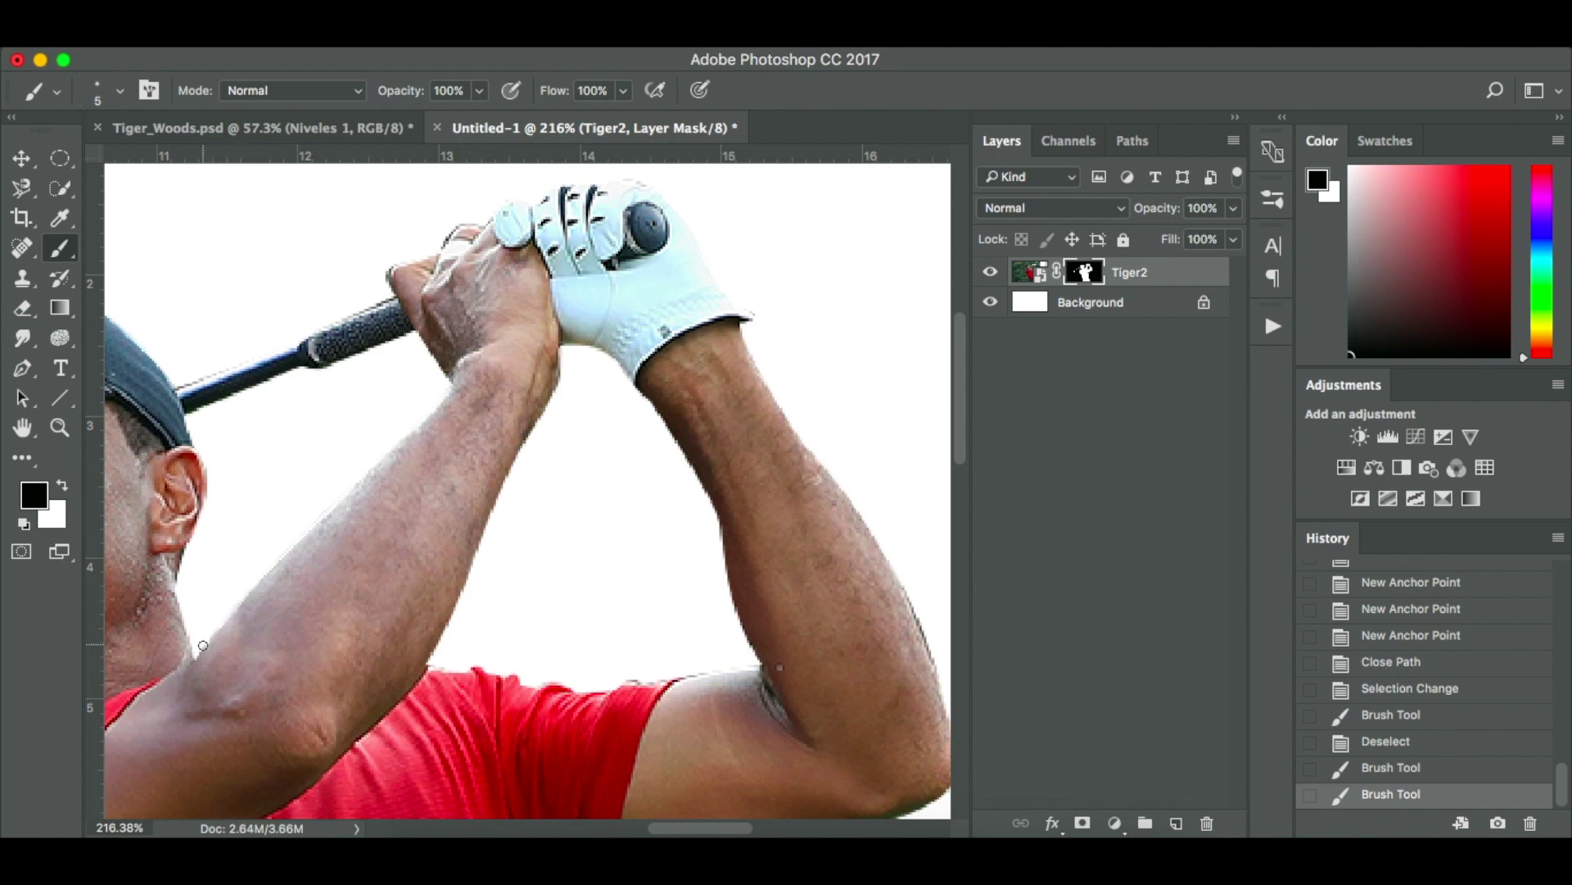
key("v")
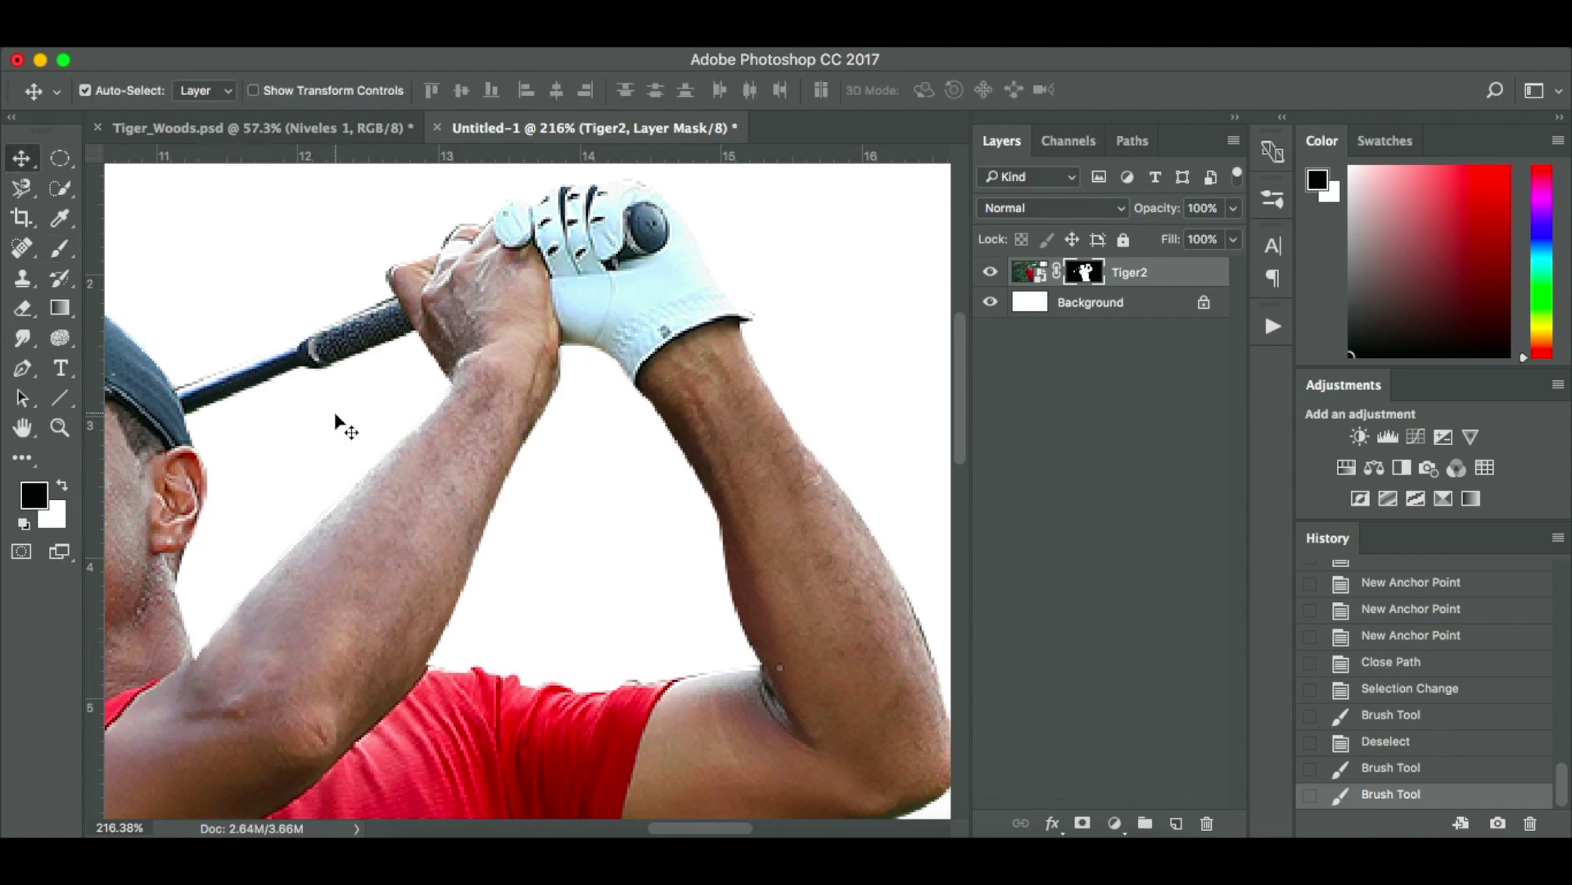
key("super+0")
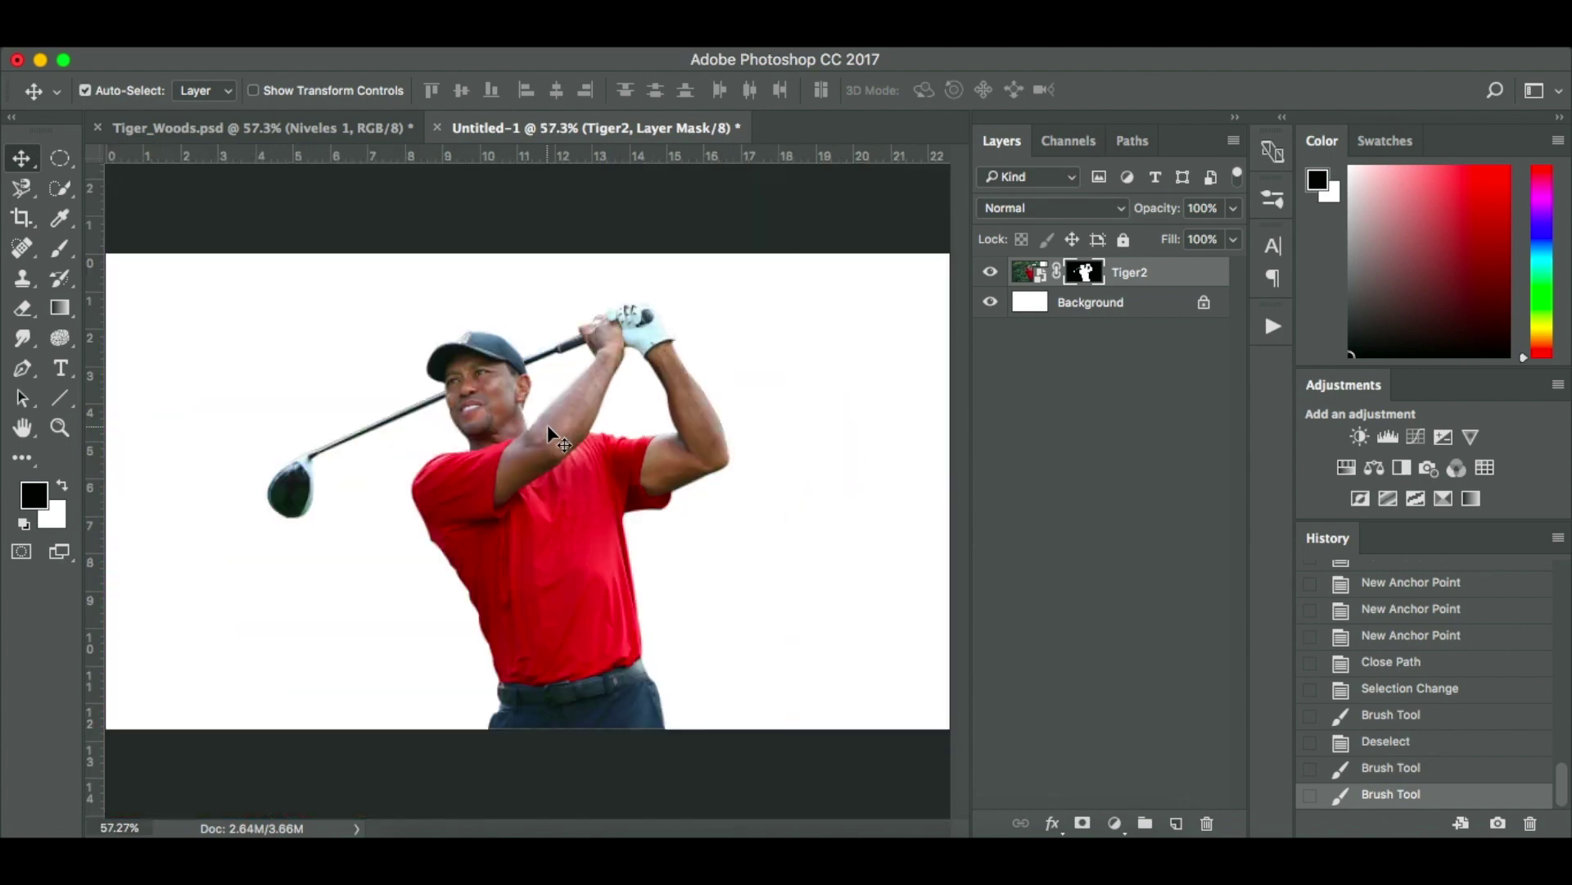
left_click(1088, 274, "alt")
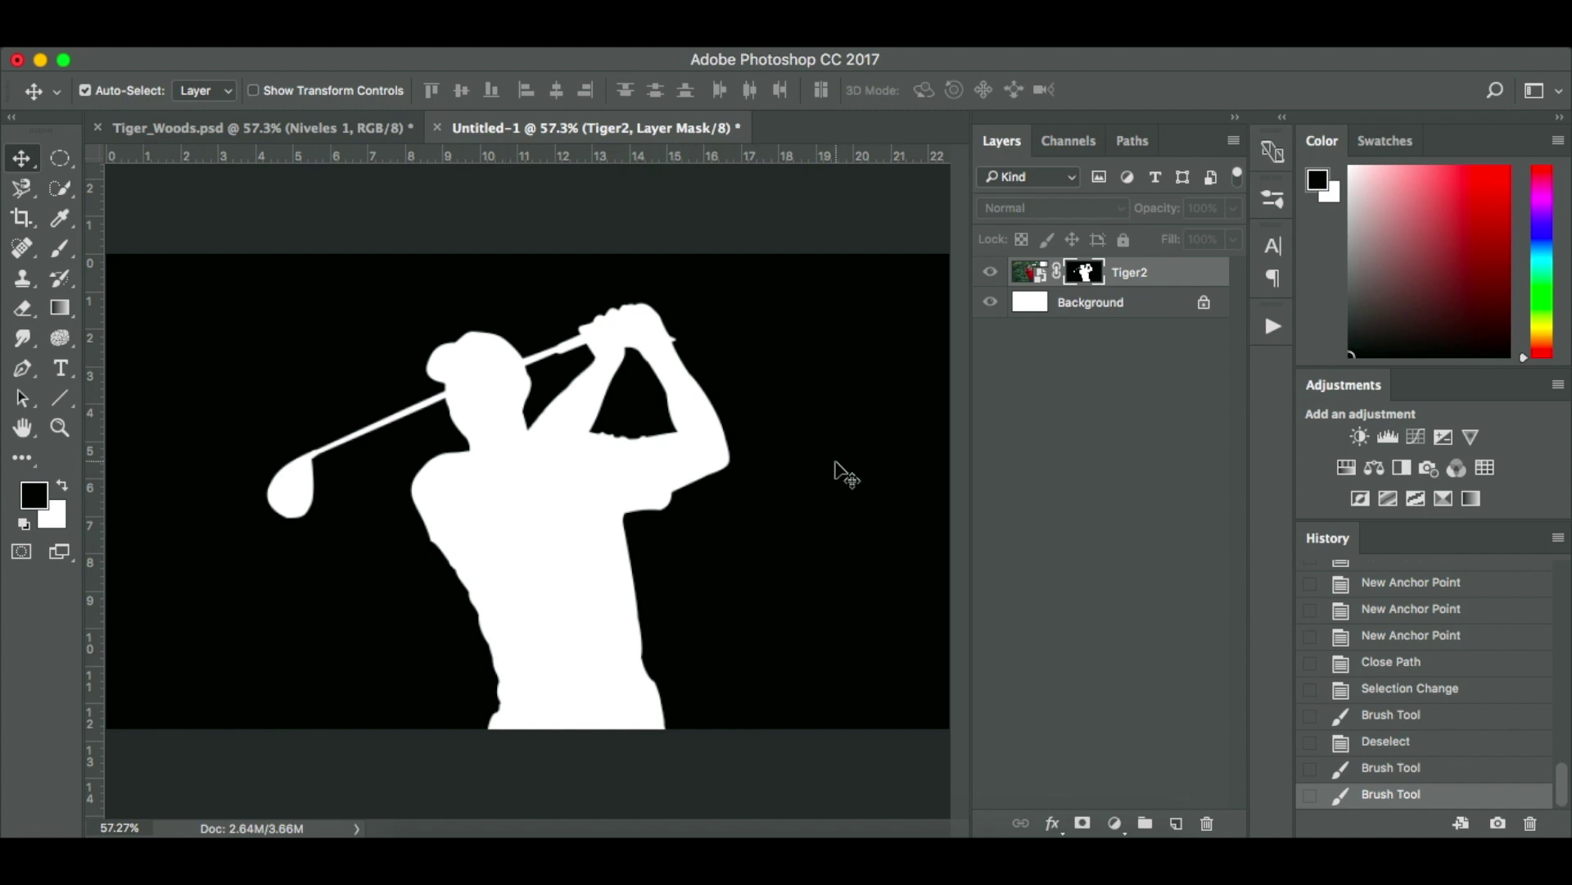
key("super+equal")
scroll(844, 473, "down", 5)
scroll(844, 473, "right", 3)
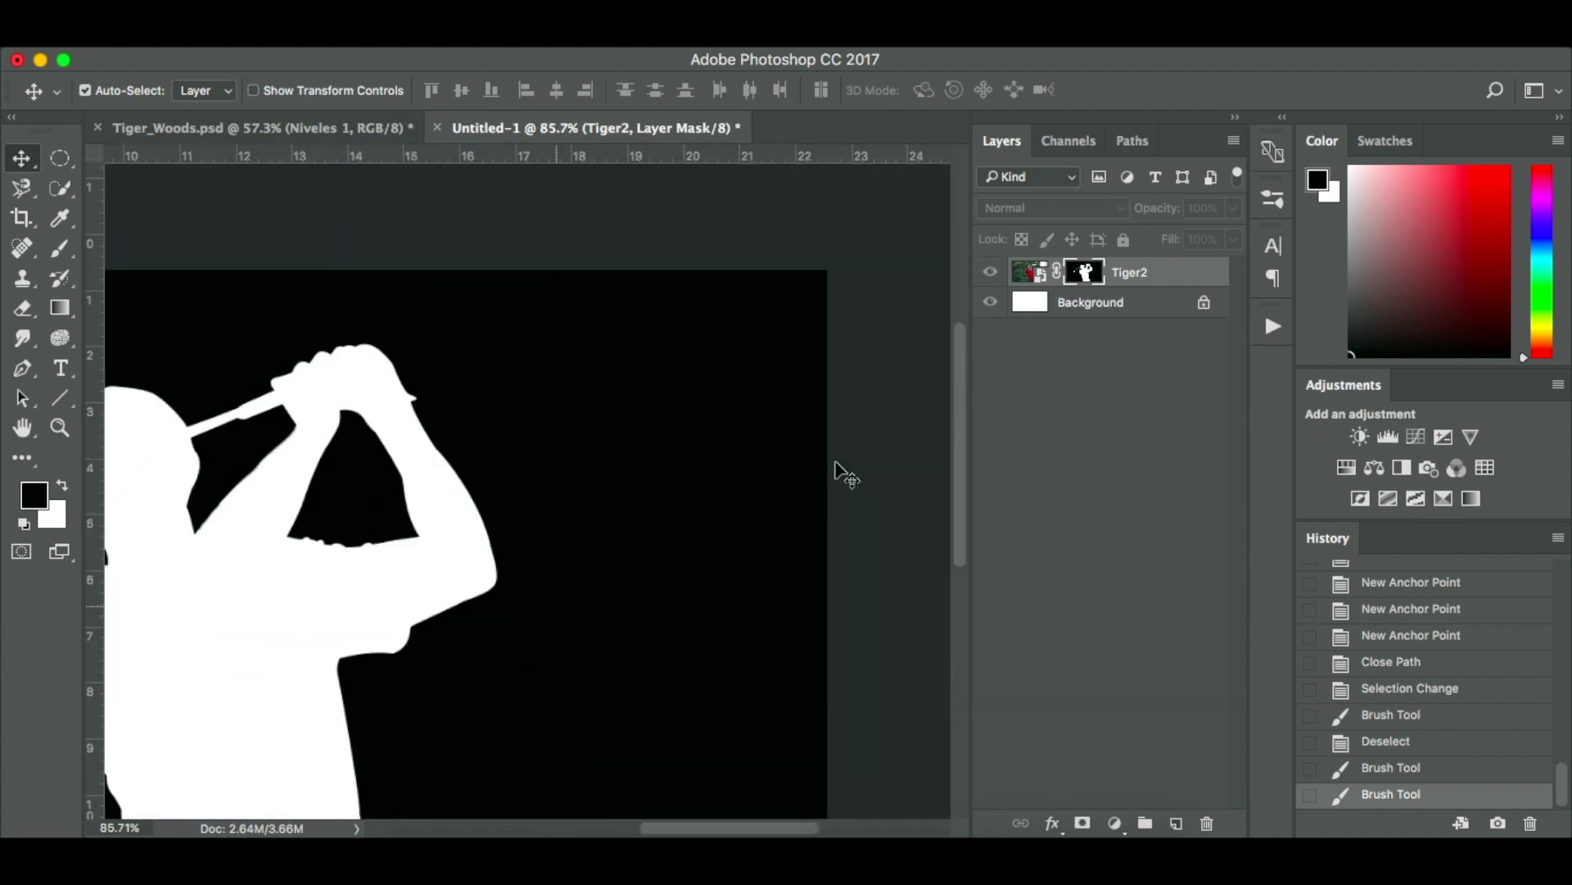
scroll(844, 474, "left", 5)
key("super+0")
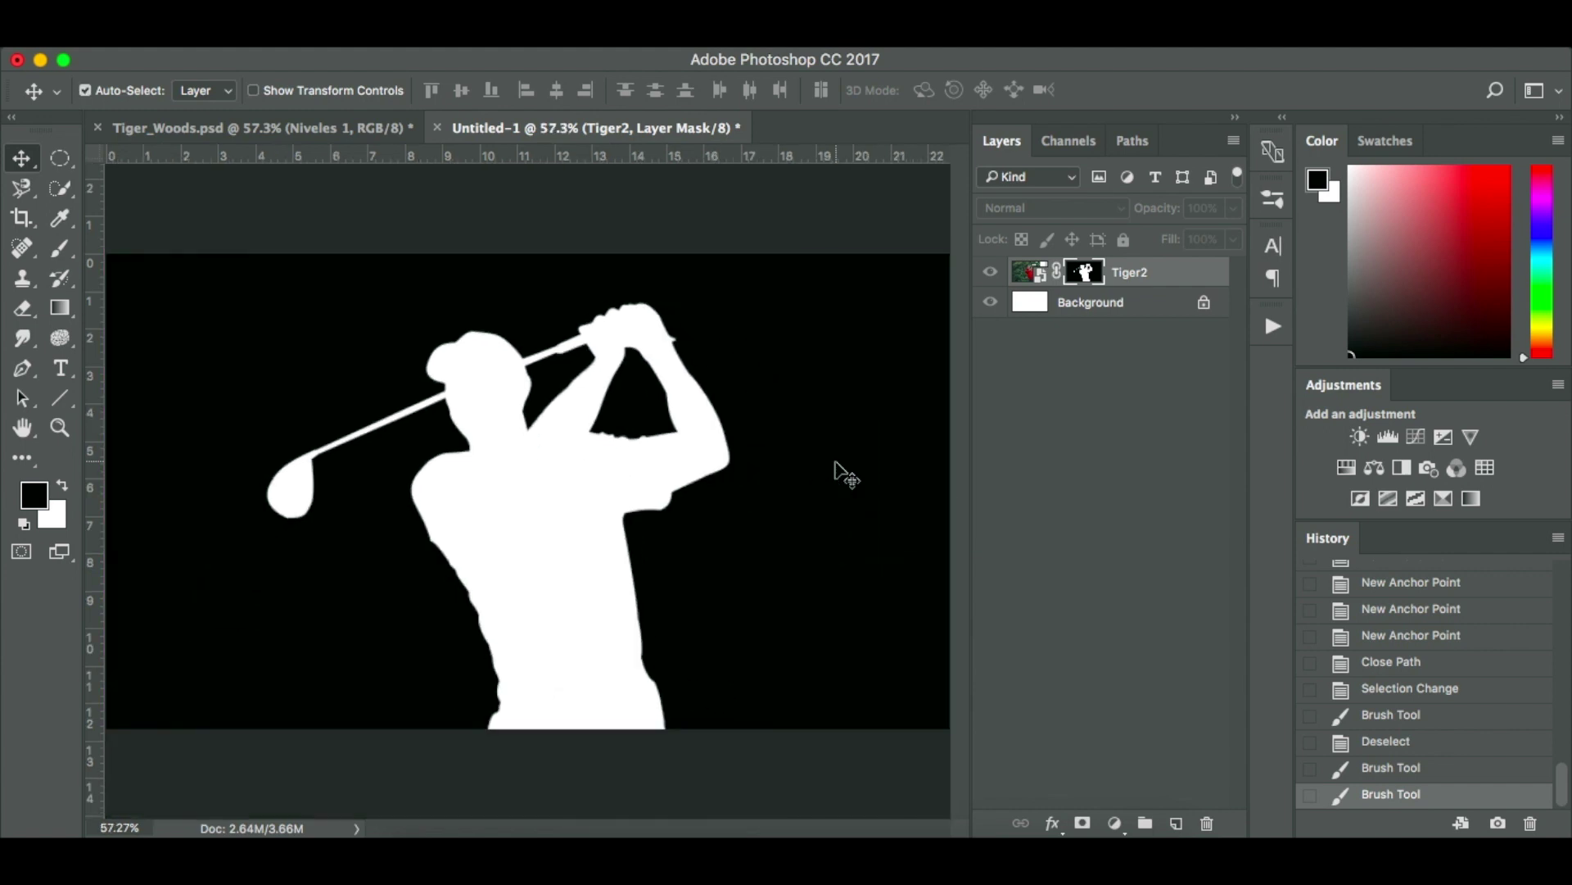
left_click(1086, 273, "alt")
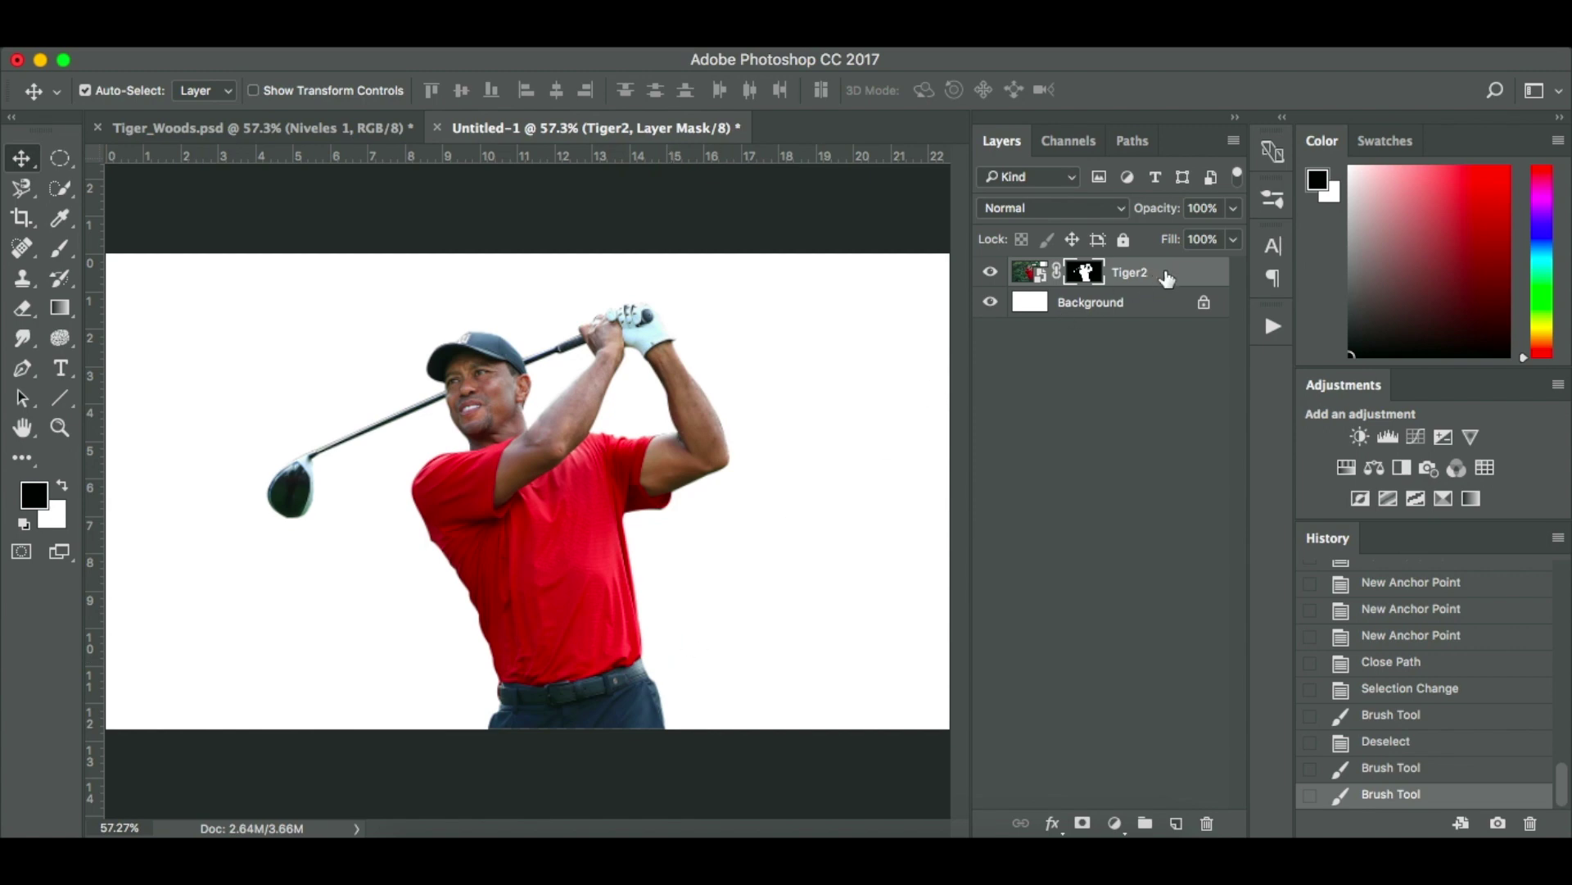
Duplicate Tiger2 with its mask as Tiger2 copy and convert the copy to a smart object.
key("super+j")
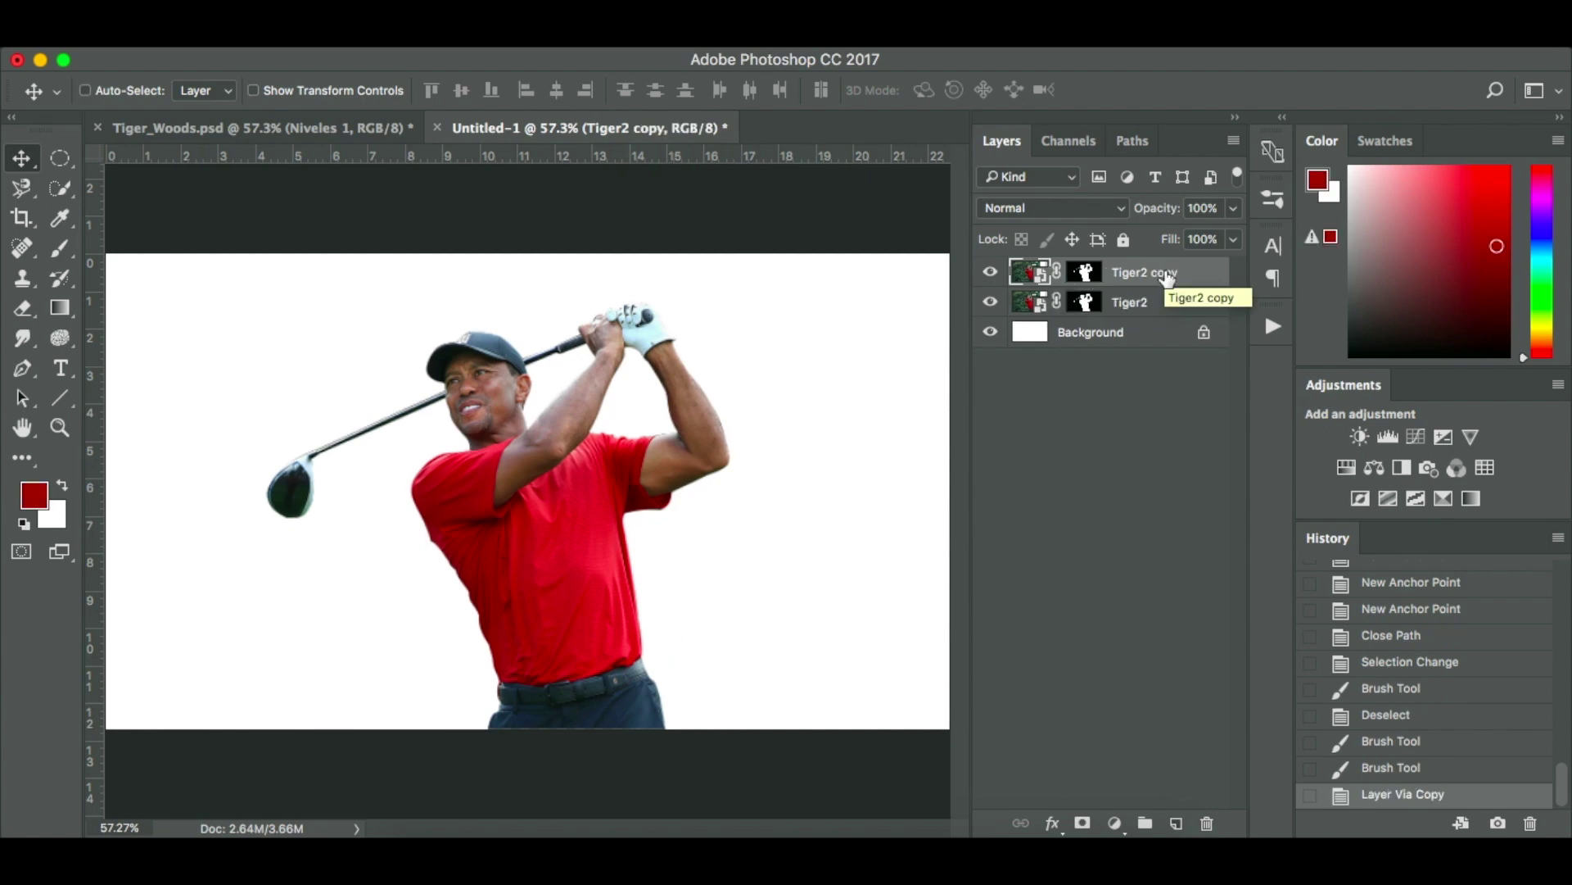
key("super+z")
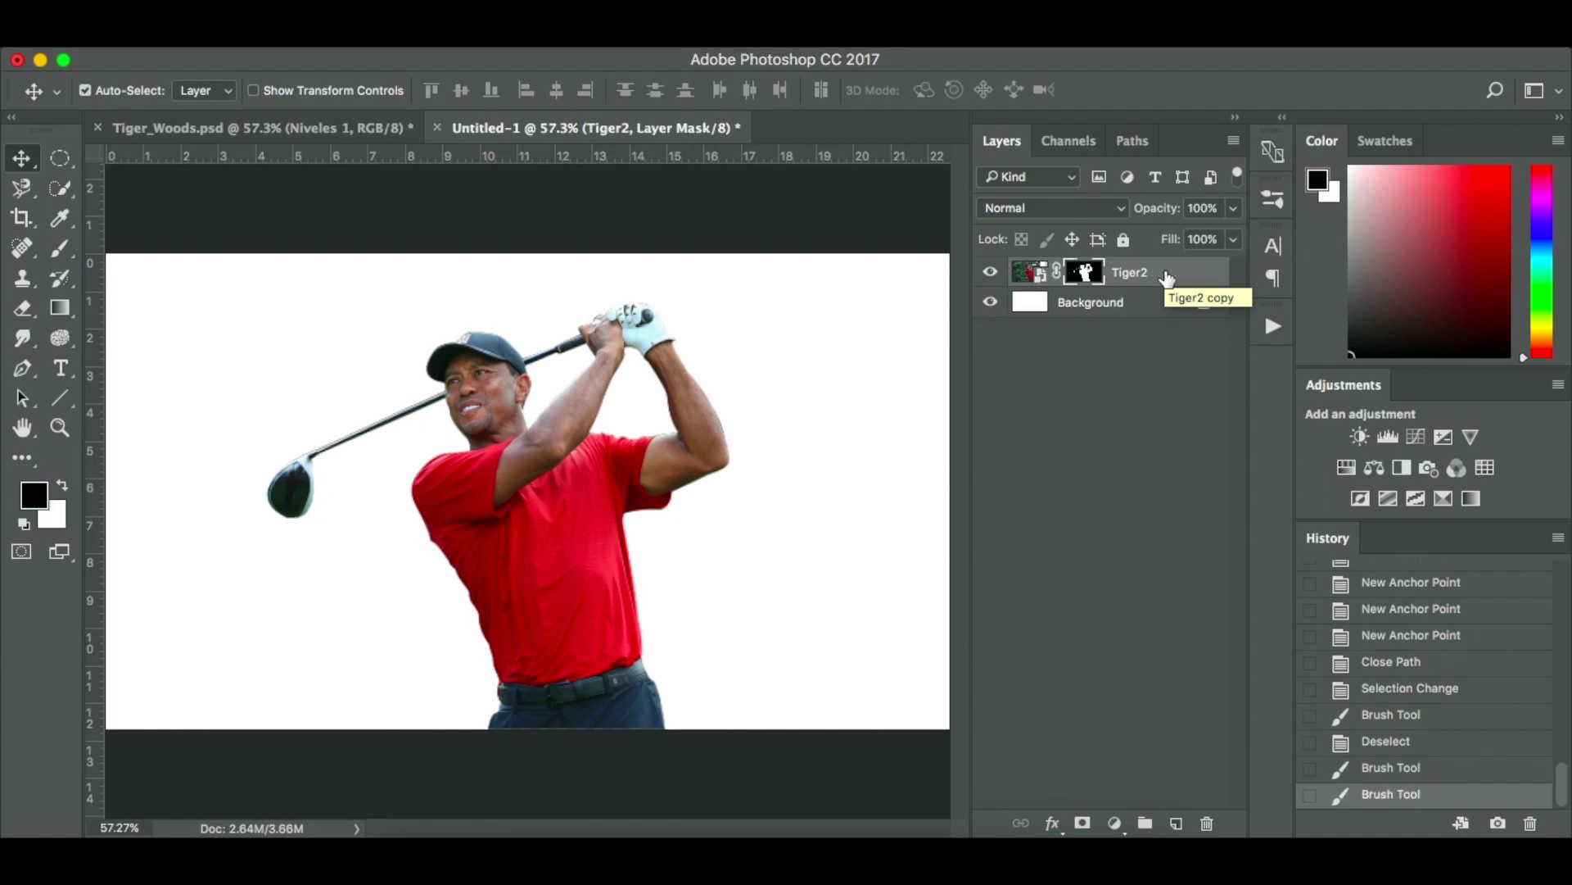
left_click_drag(1169, 278, 1178, 827)
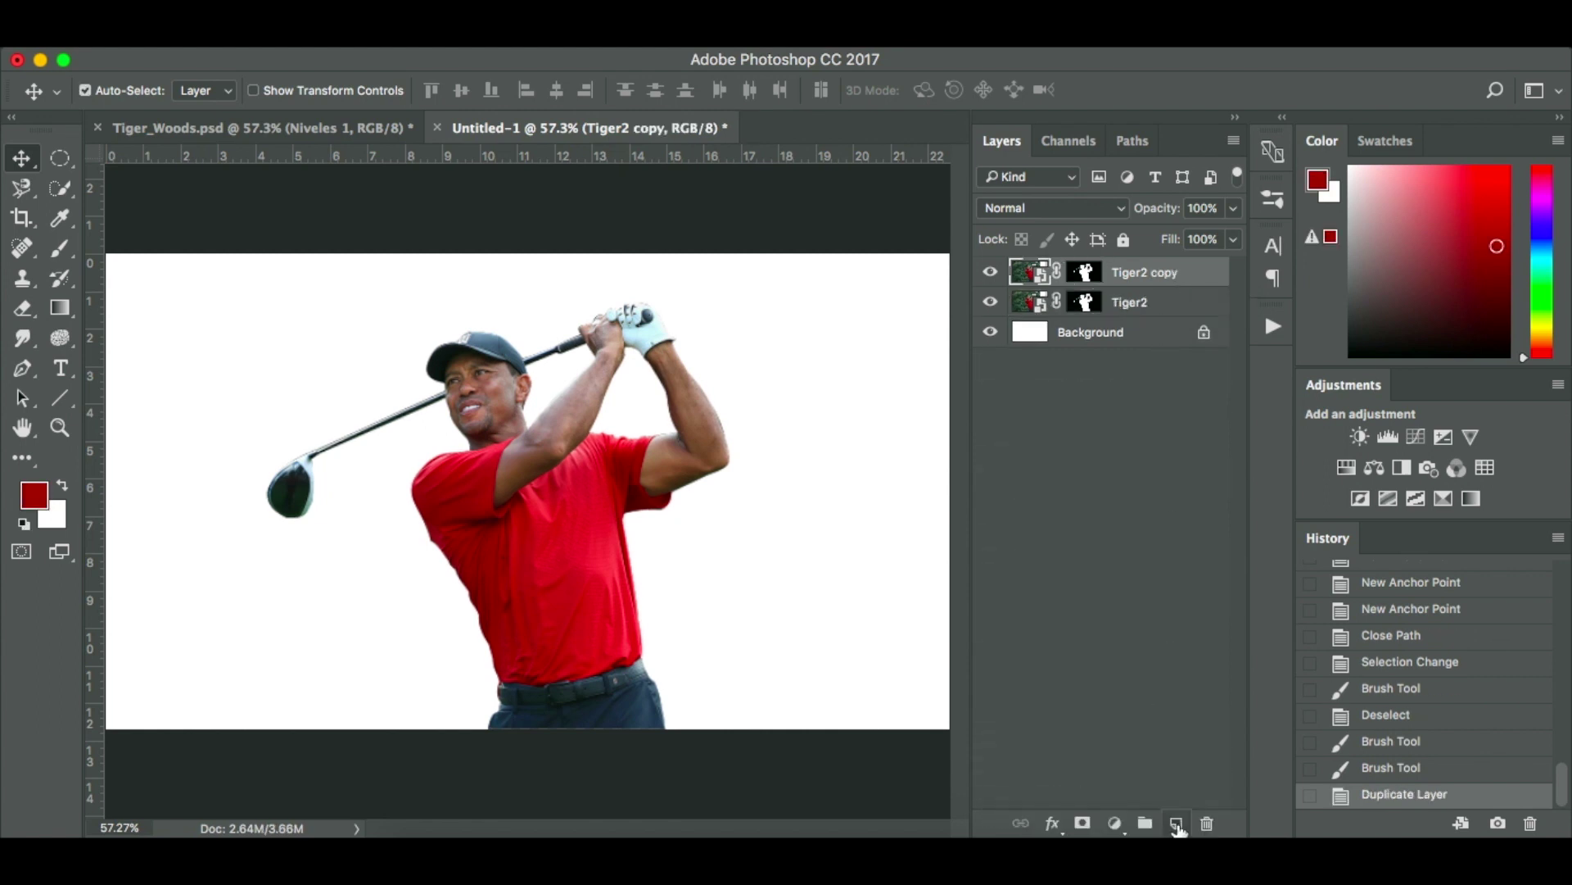
right_click(1196, 279)
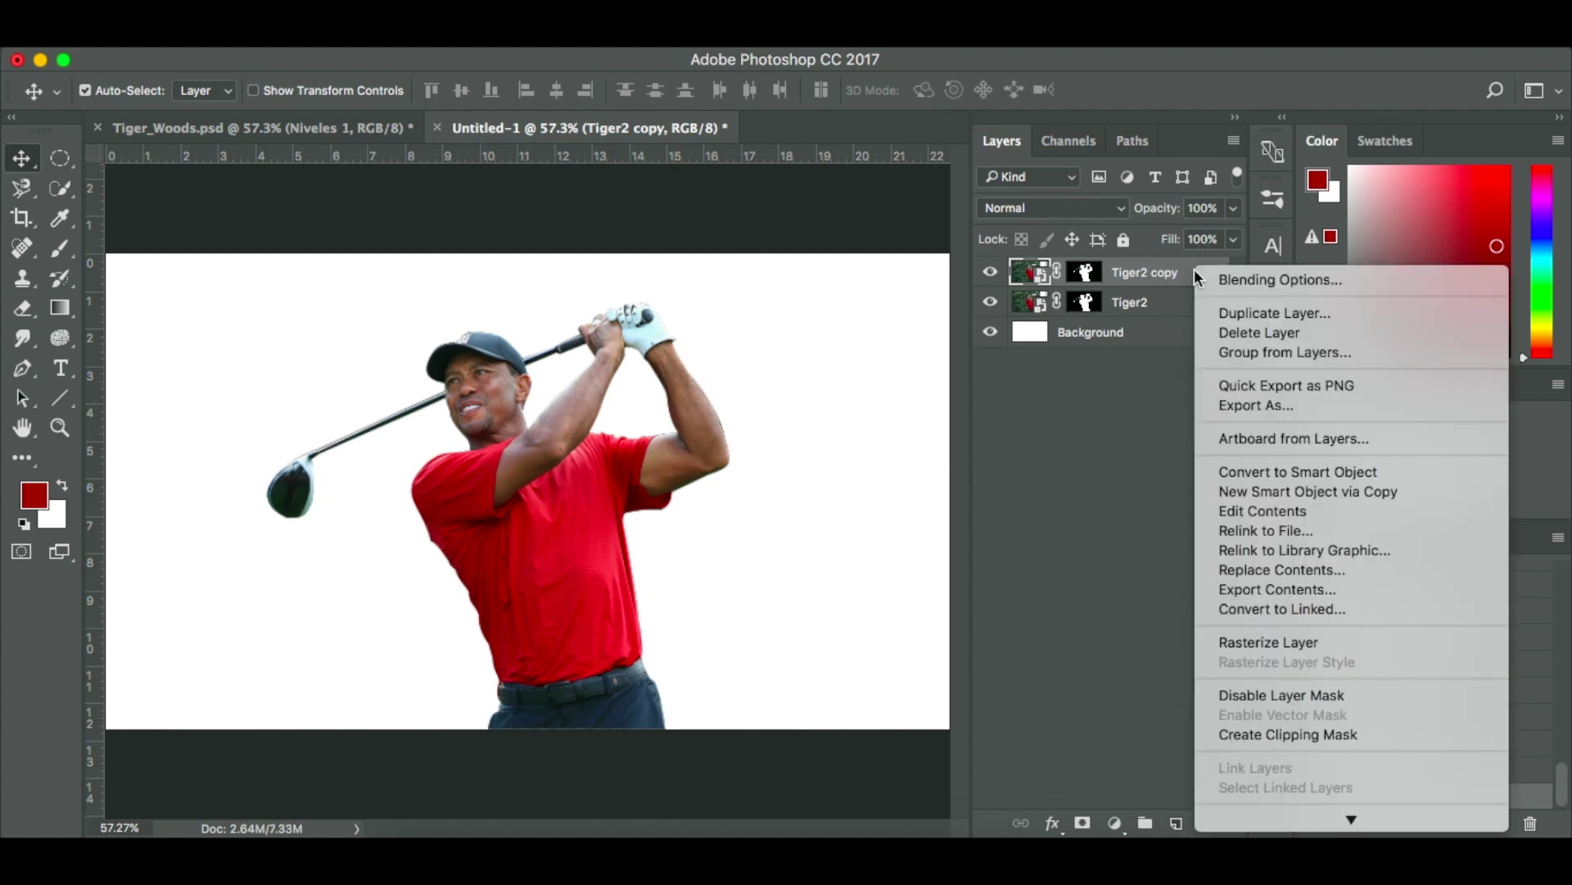
left_click(1264, 472)
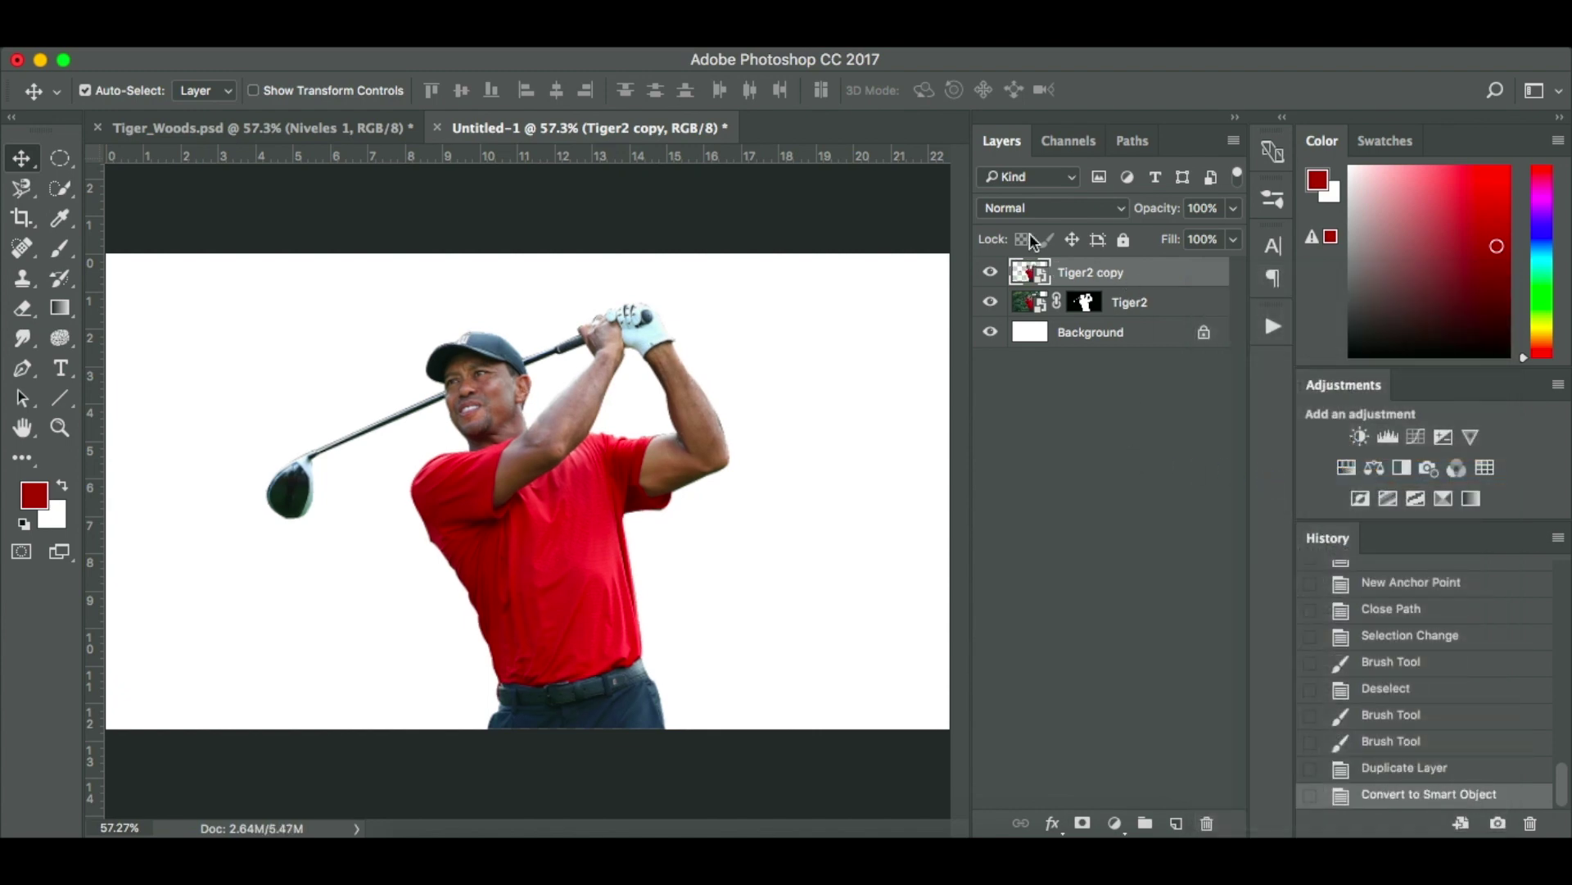
Open Filter > Other > High Pass on Tiger2 copy with a 3.5 pixel radius.
left_click(582, 48)
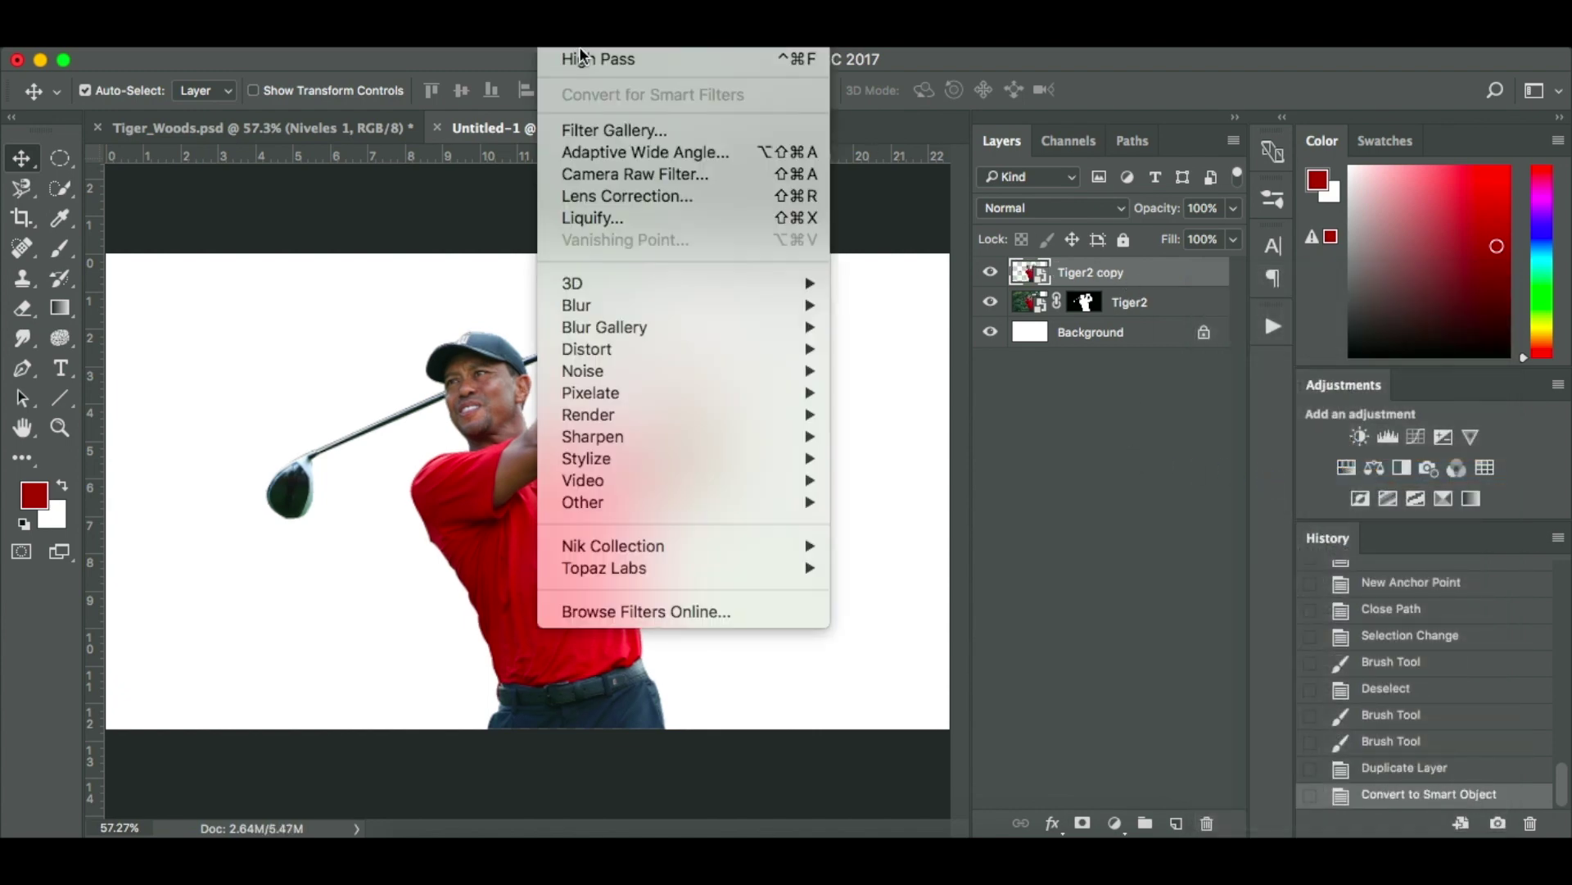
mouse_move(716, 498)
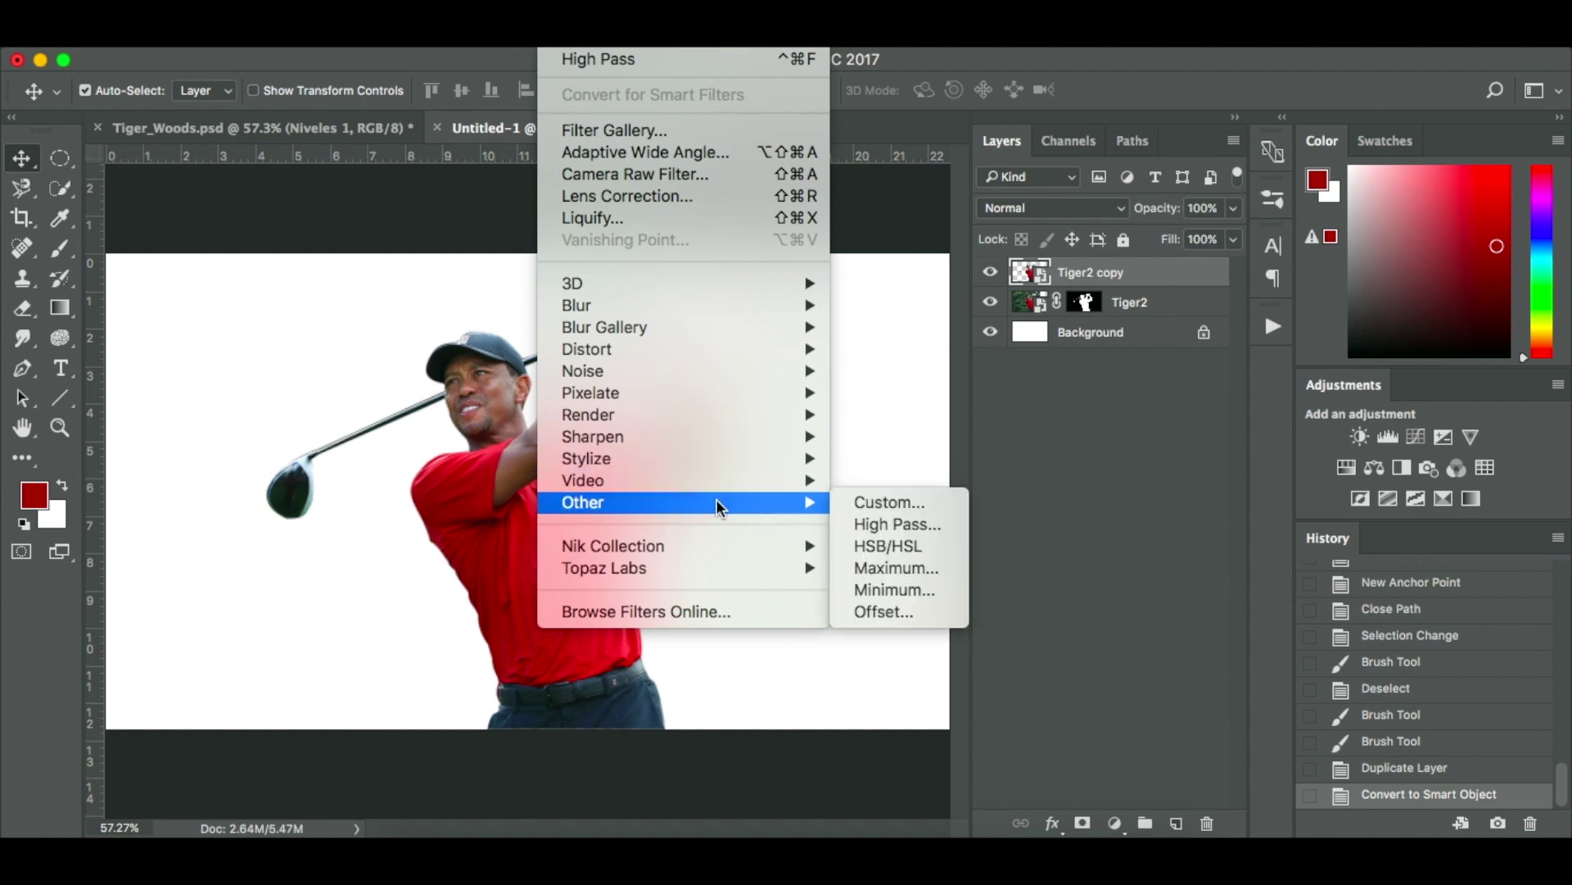
left_click(912, 520)
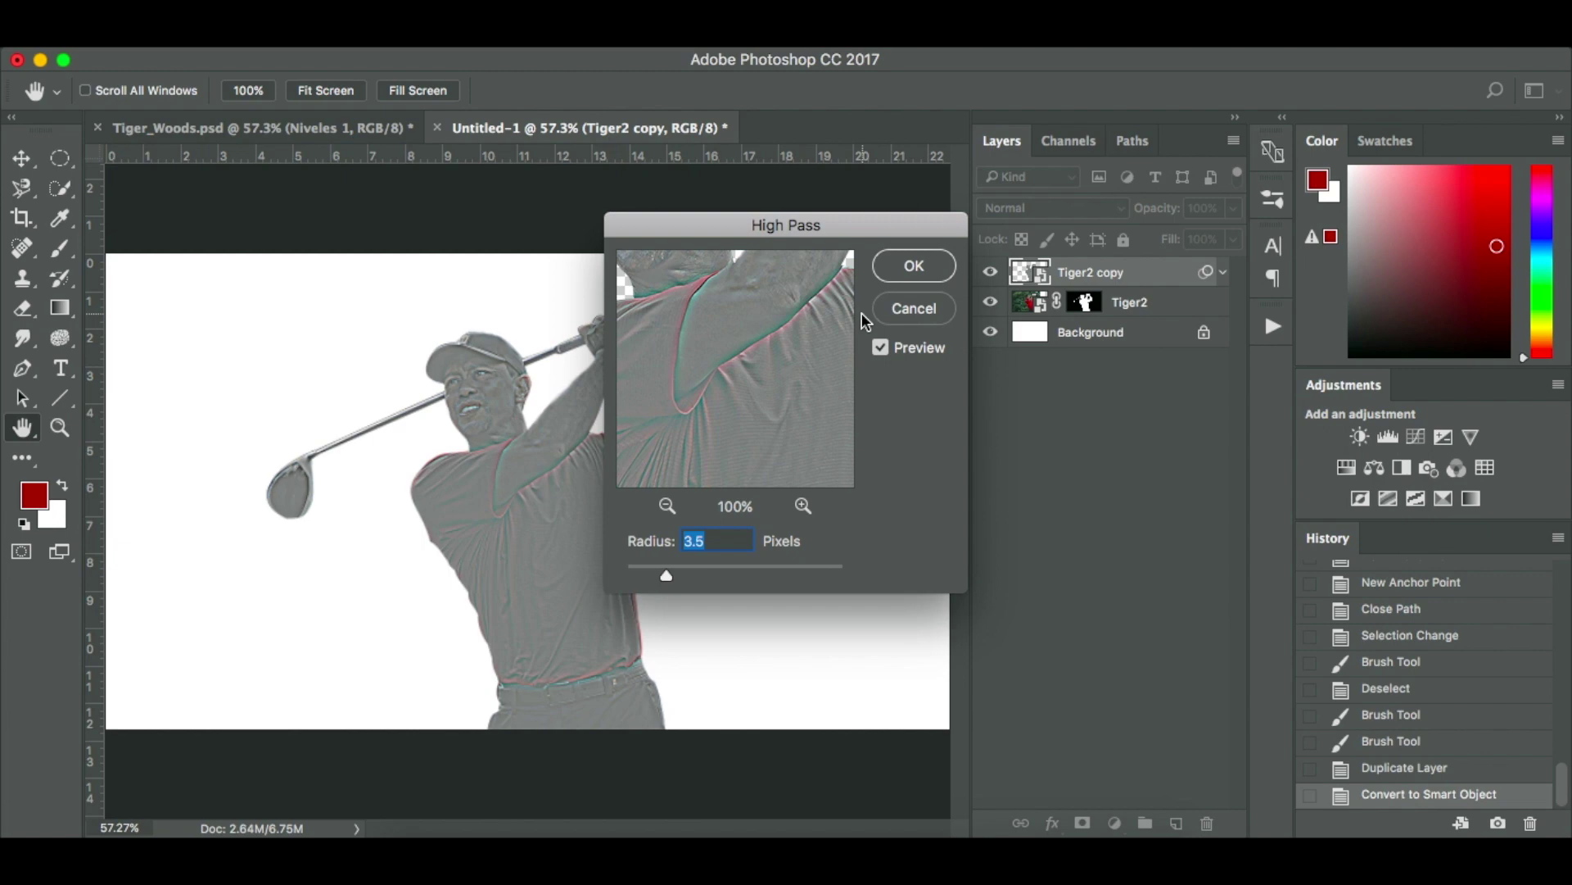
Apply High Pass at radius 3.5 and set Tiger2 copy's blend mode to Overlay.
left_click(901, 275)
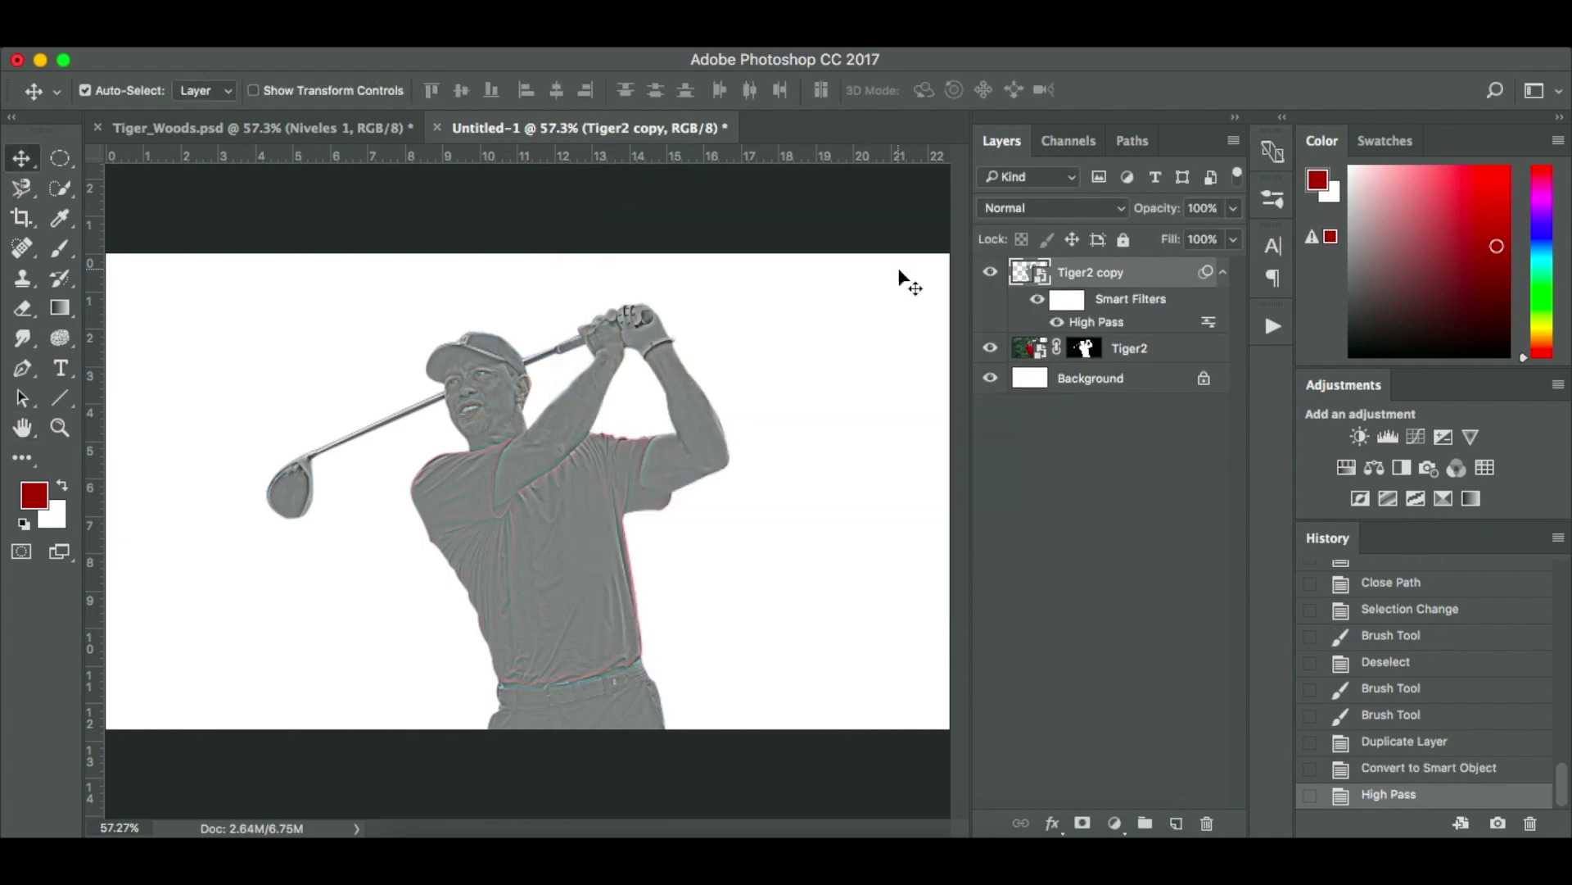
left_click(1070, 209)
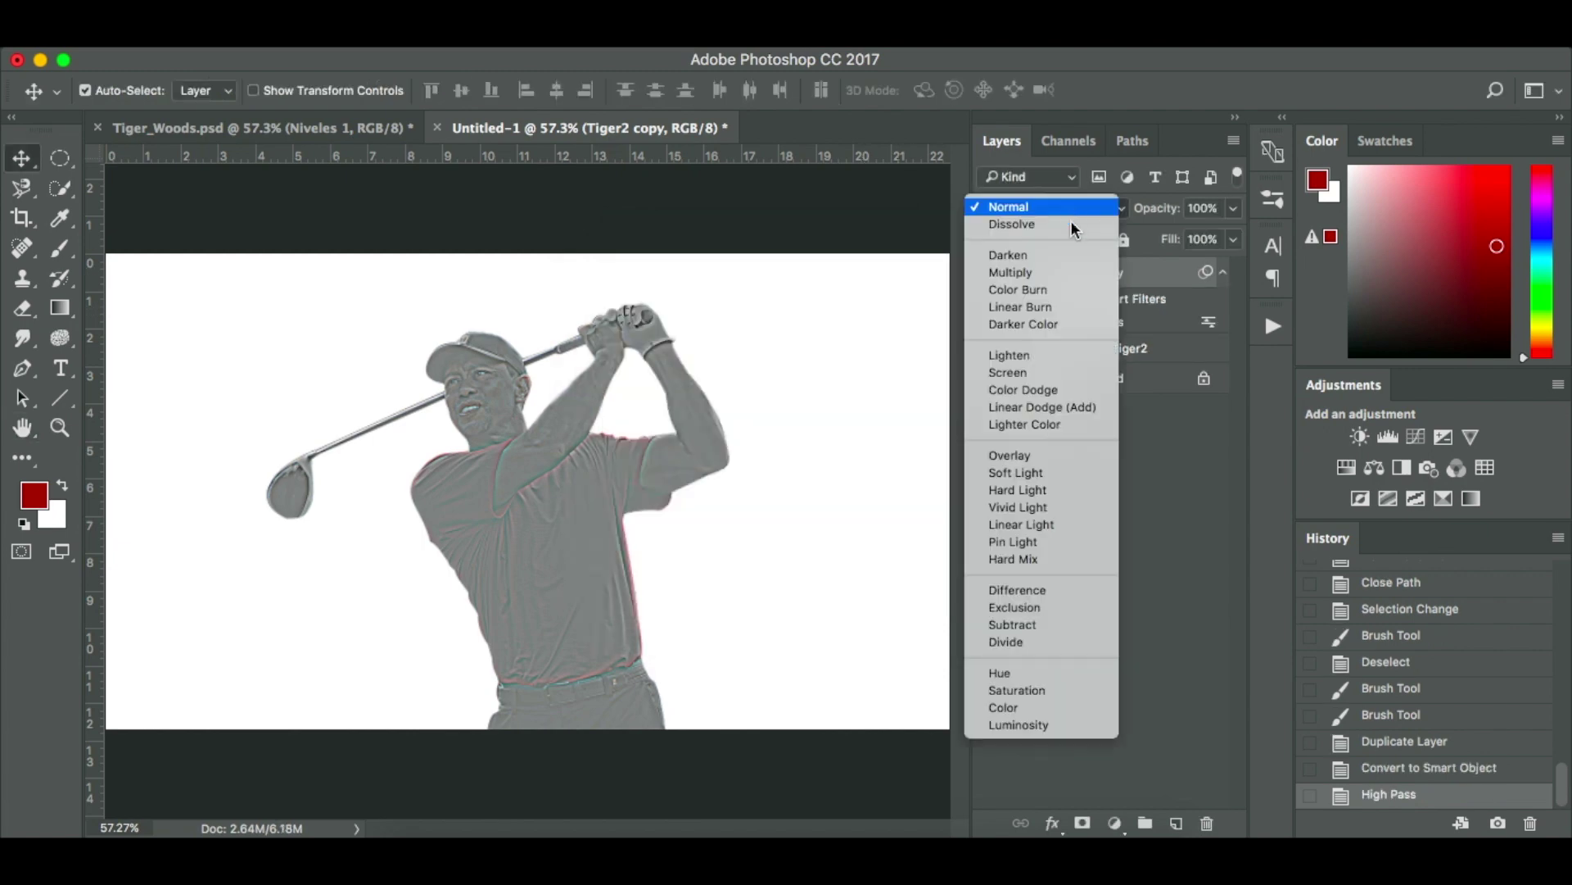
left_click(1072, 456)
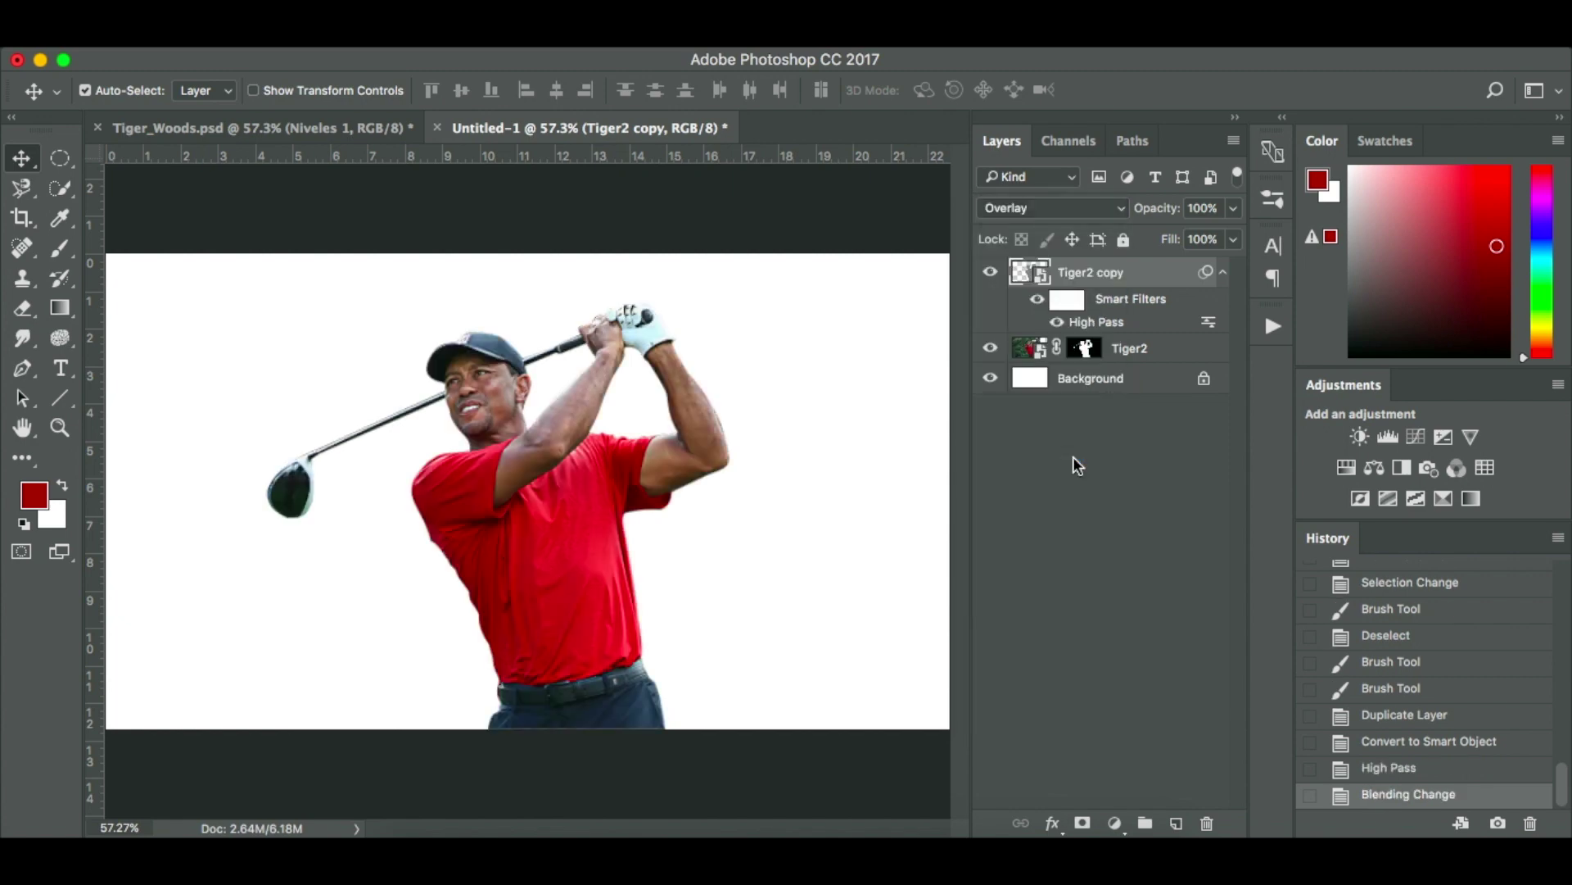
left_click(993, 277)
key("super+plus")
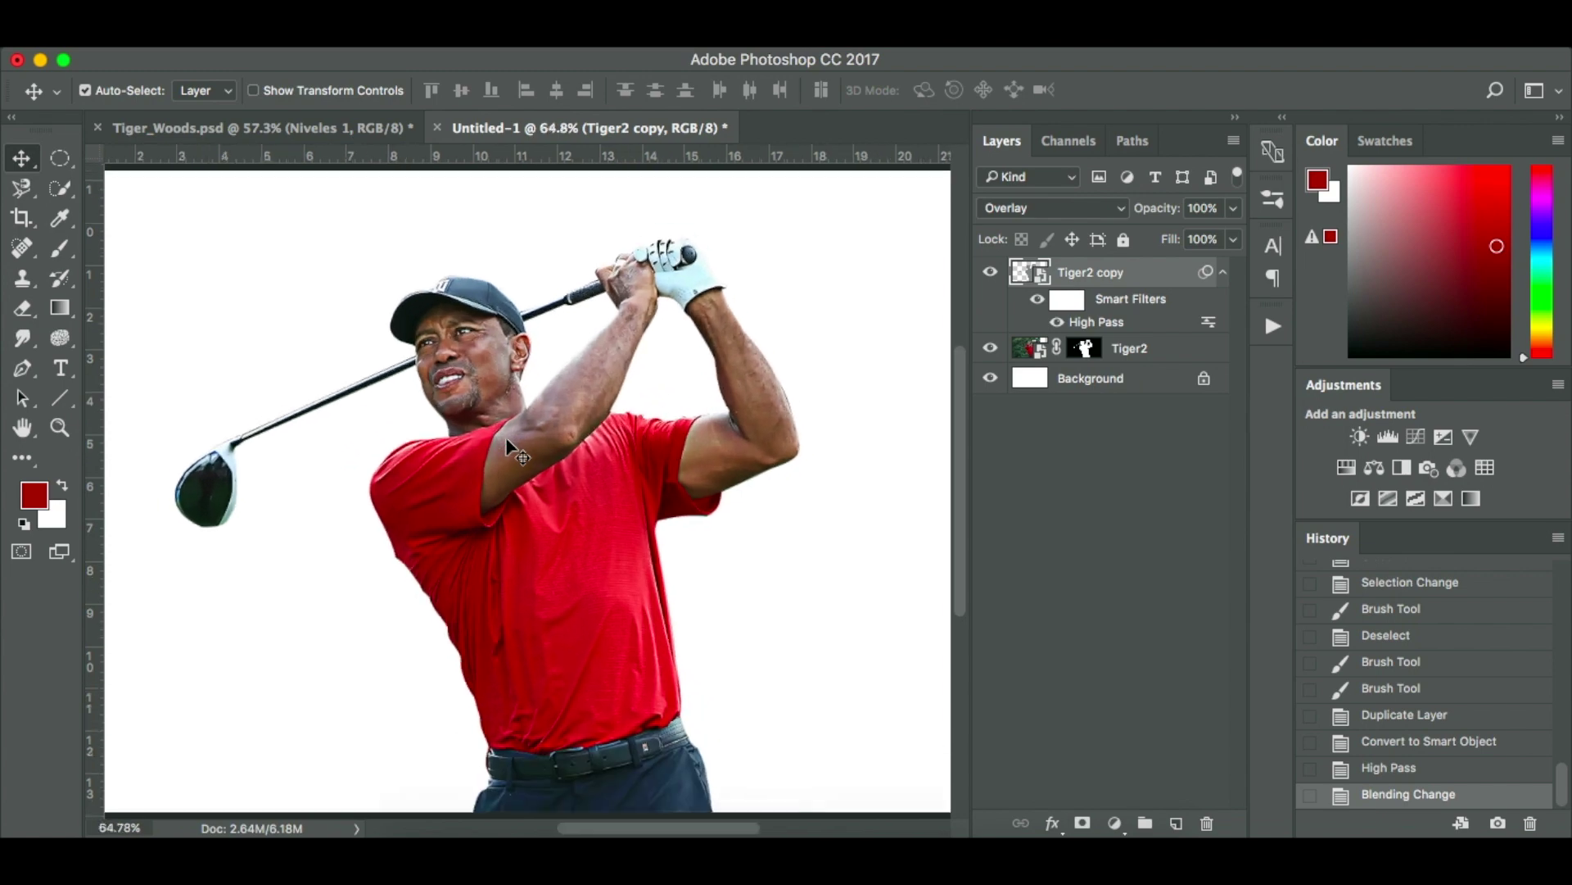
Lower Tiger2 copy's fill to 70% and collapse its smart filter list.
left_click(1233, 240)
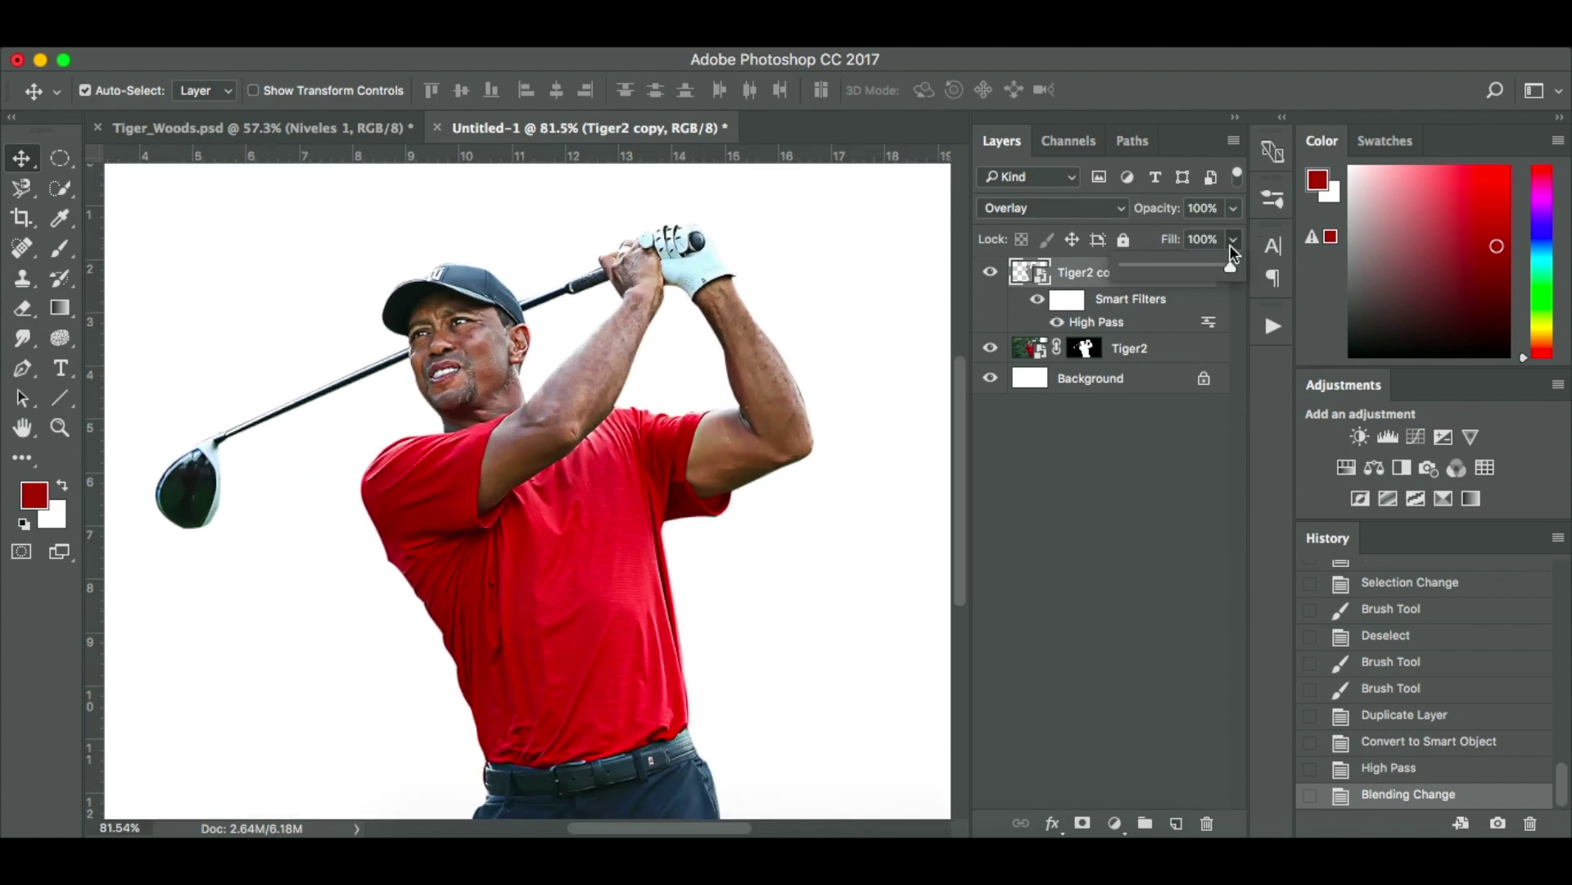
left_click(1200, 267)
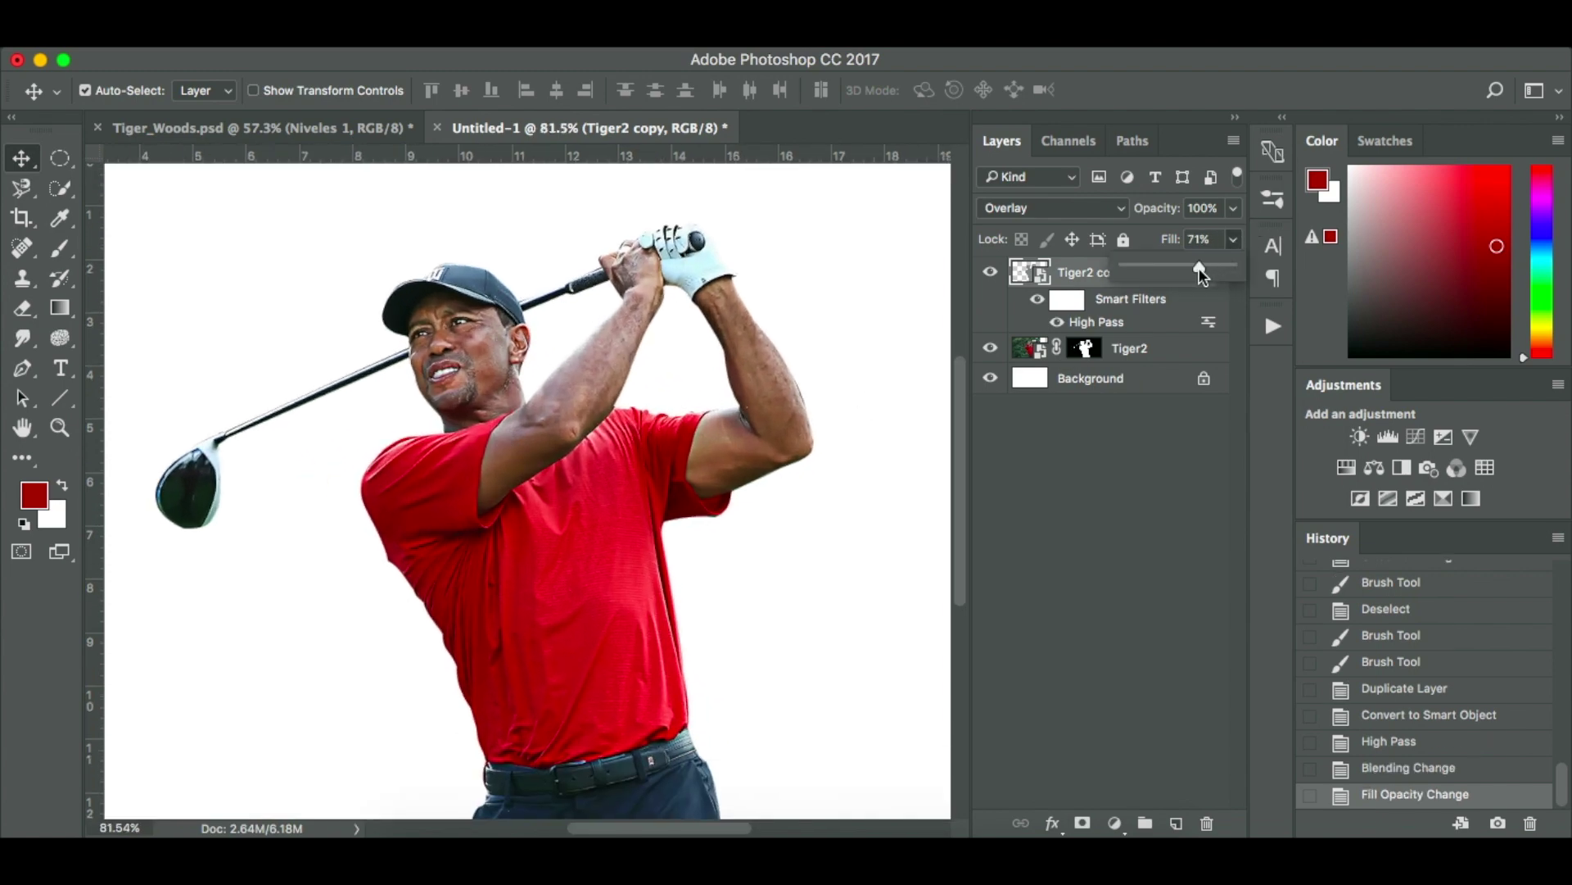
left_click(992, 275)
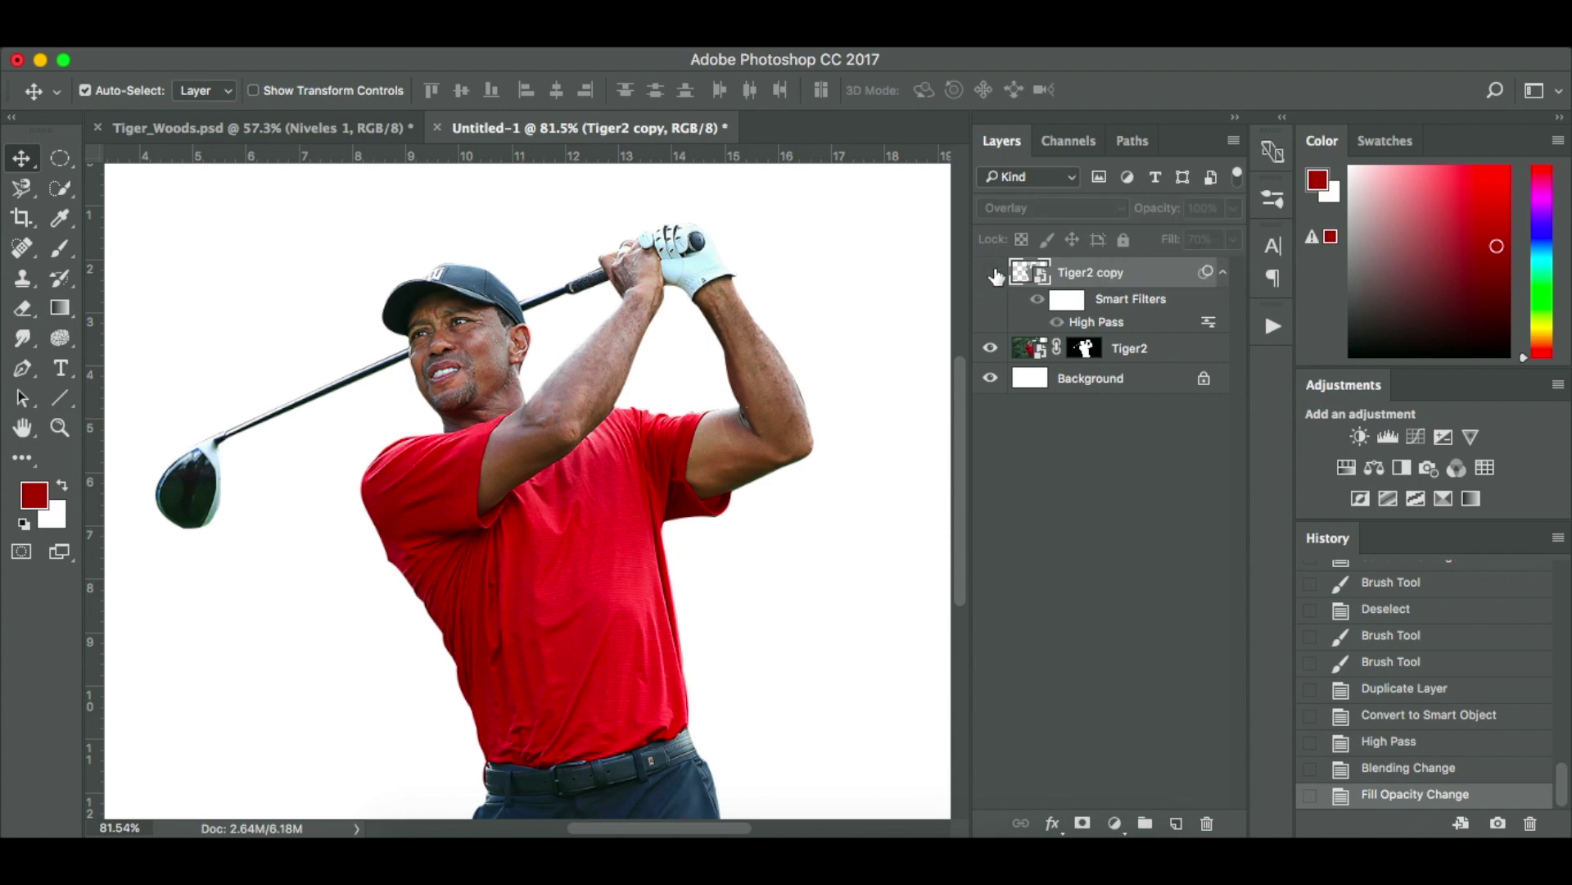
key("super+0")
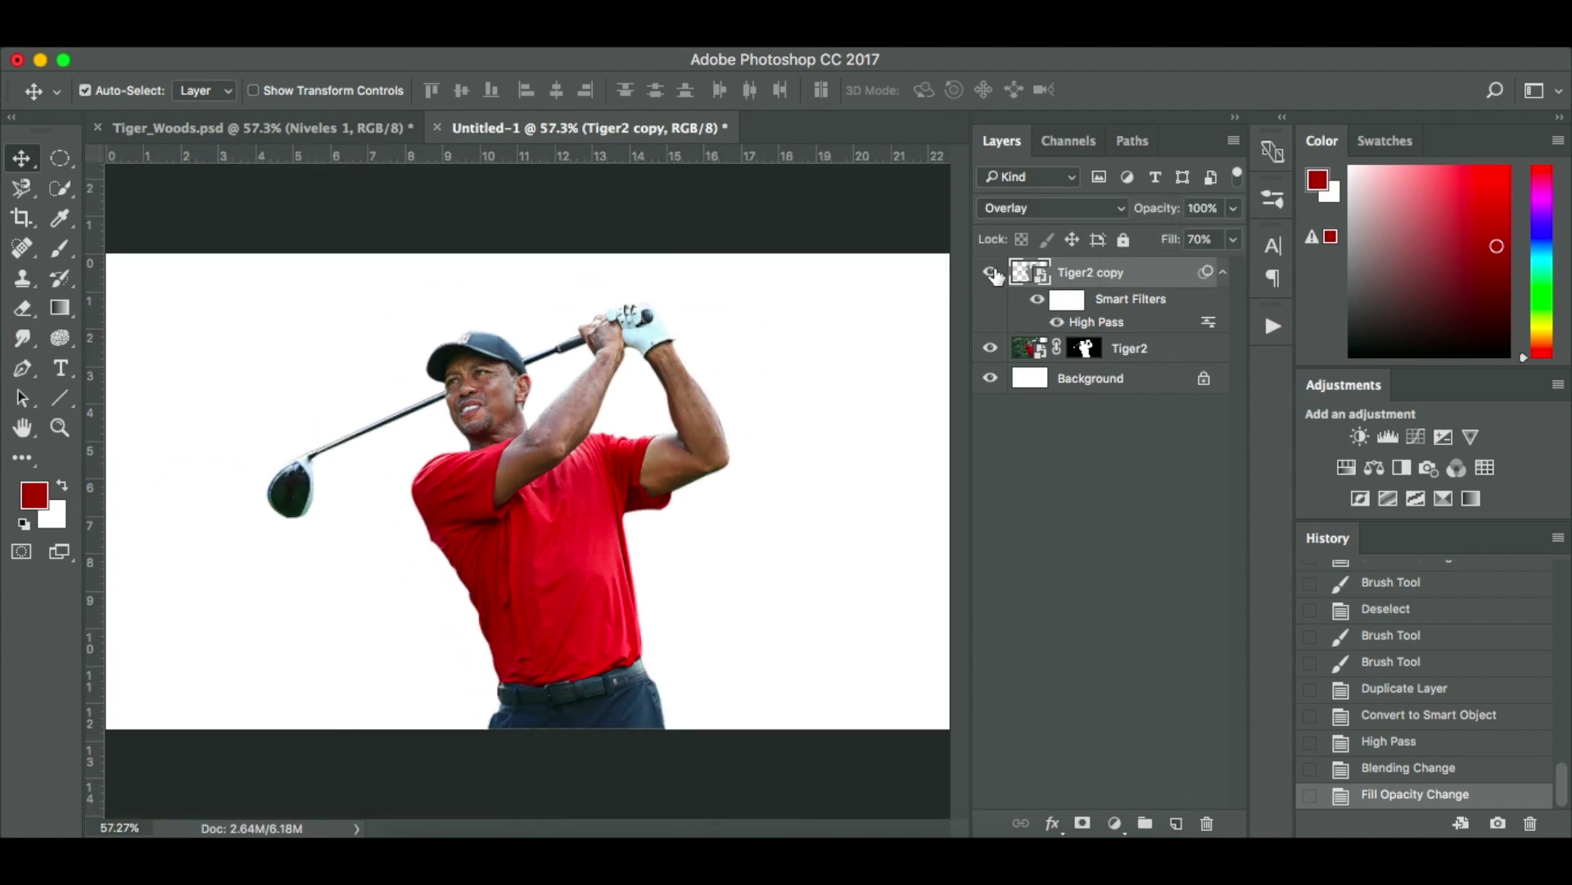
left_click(1104, 473)
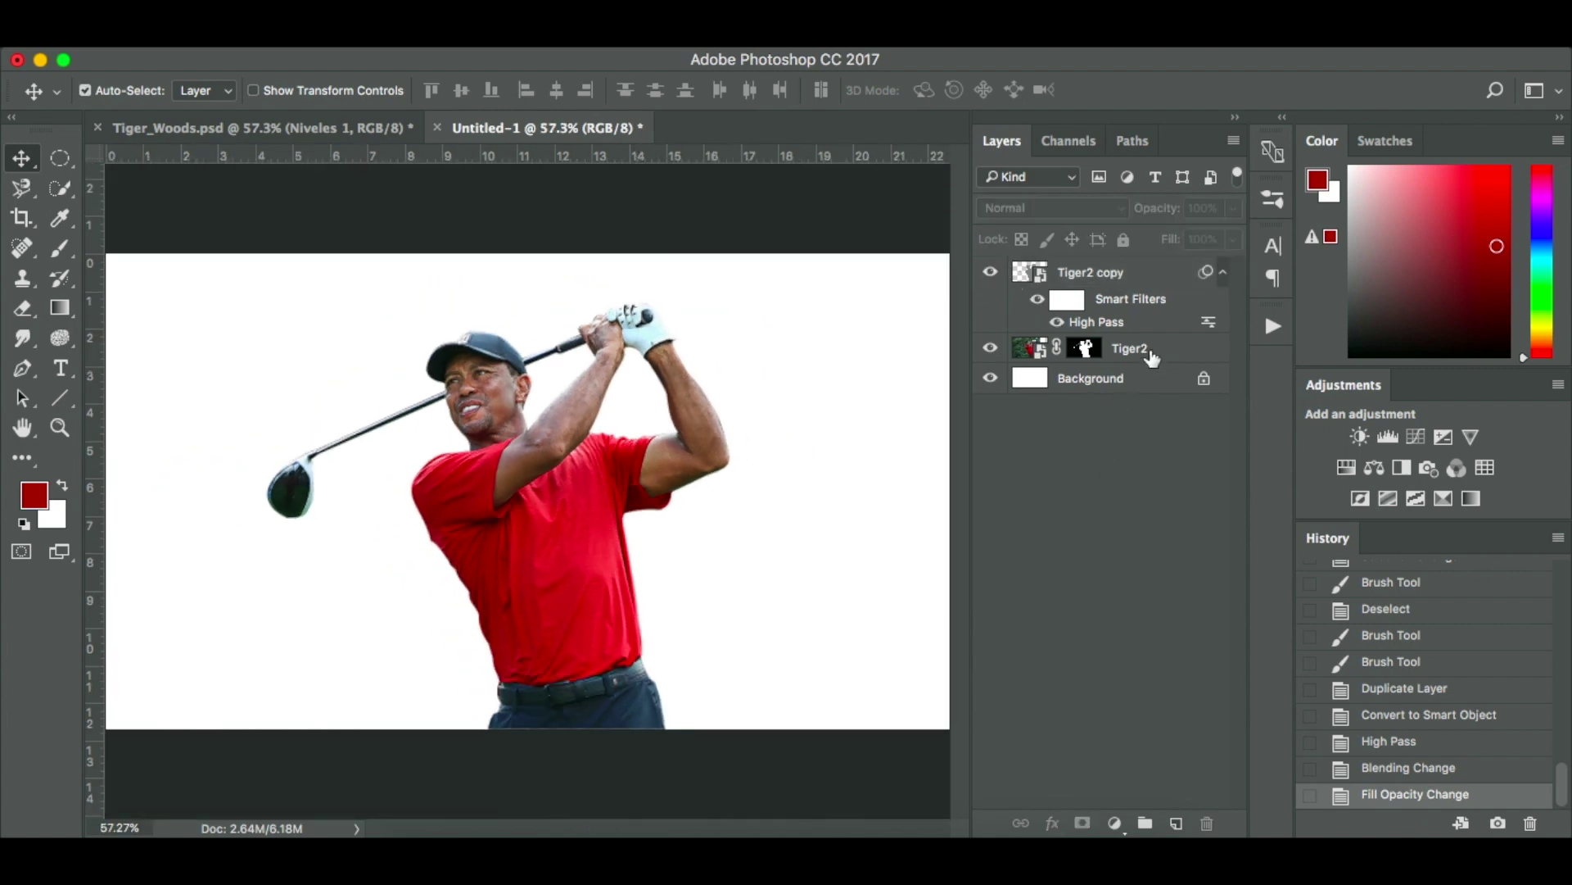
left_click(1223, 274)
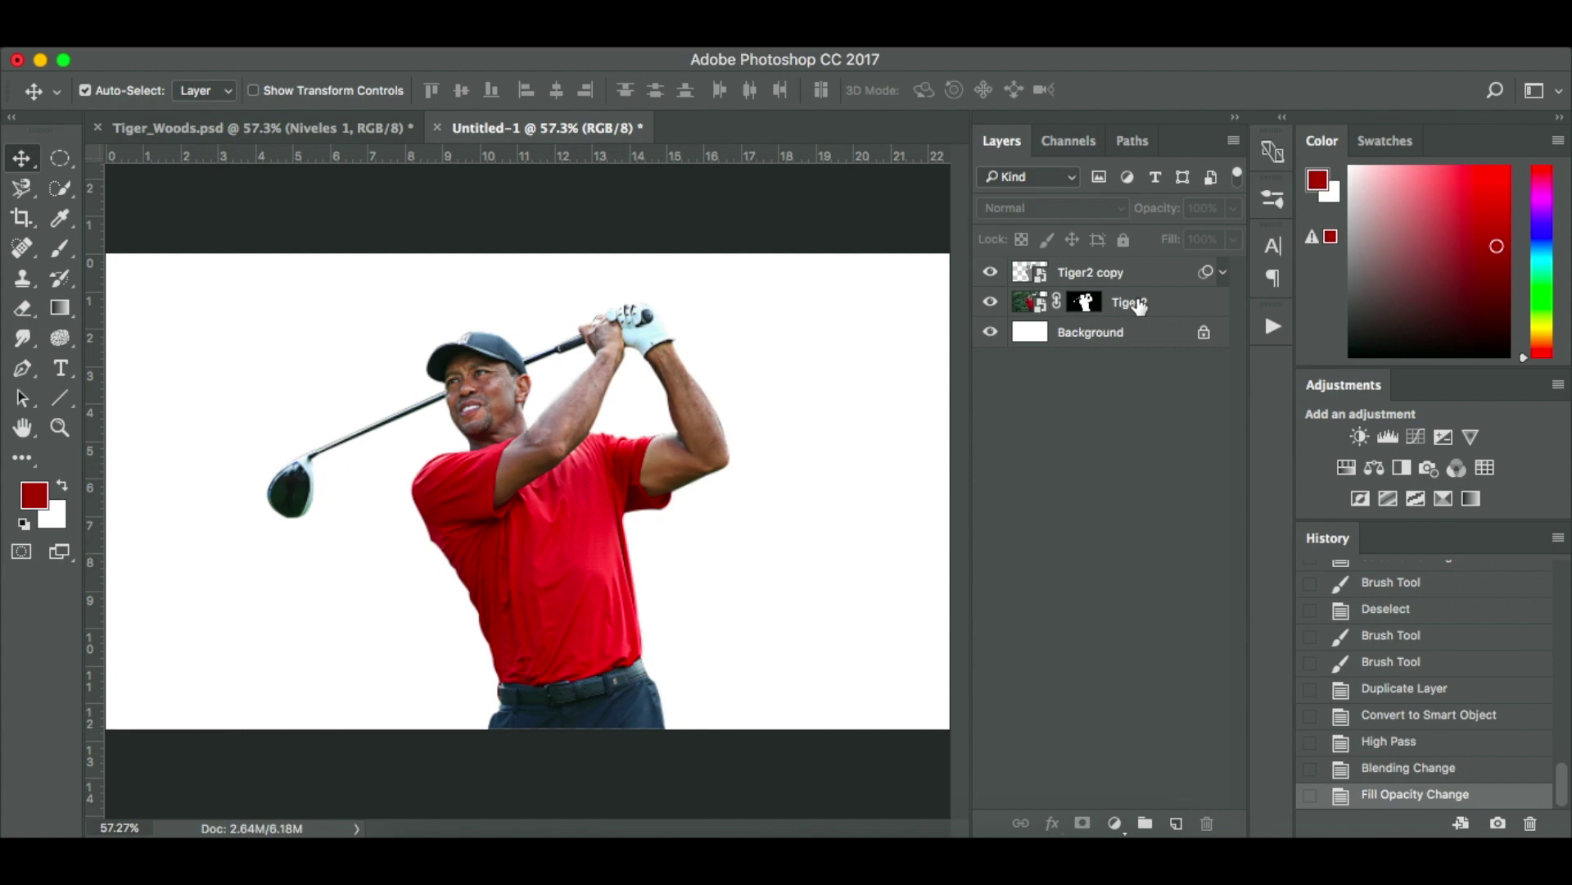
left_click(1156, 278)
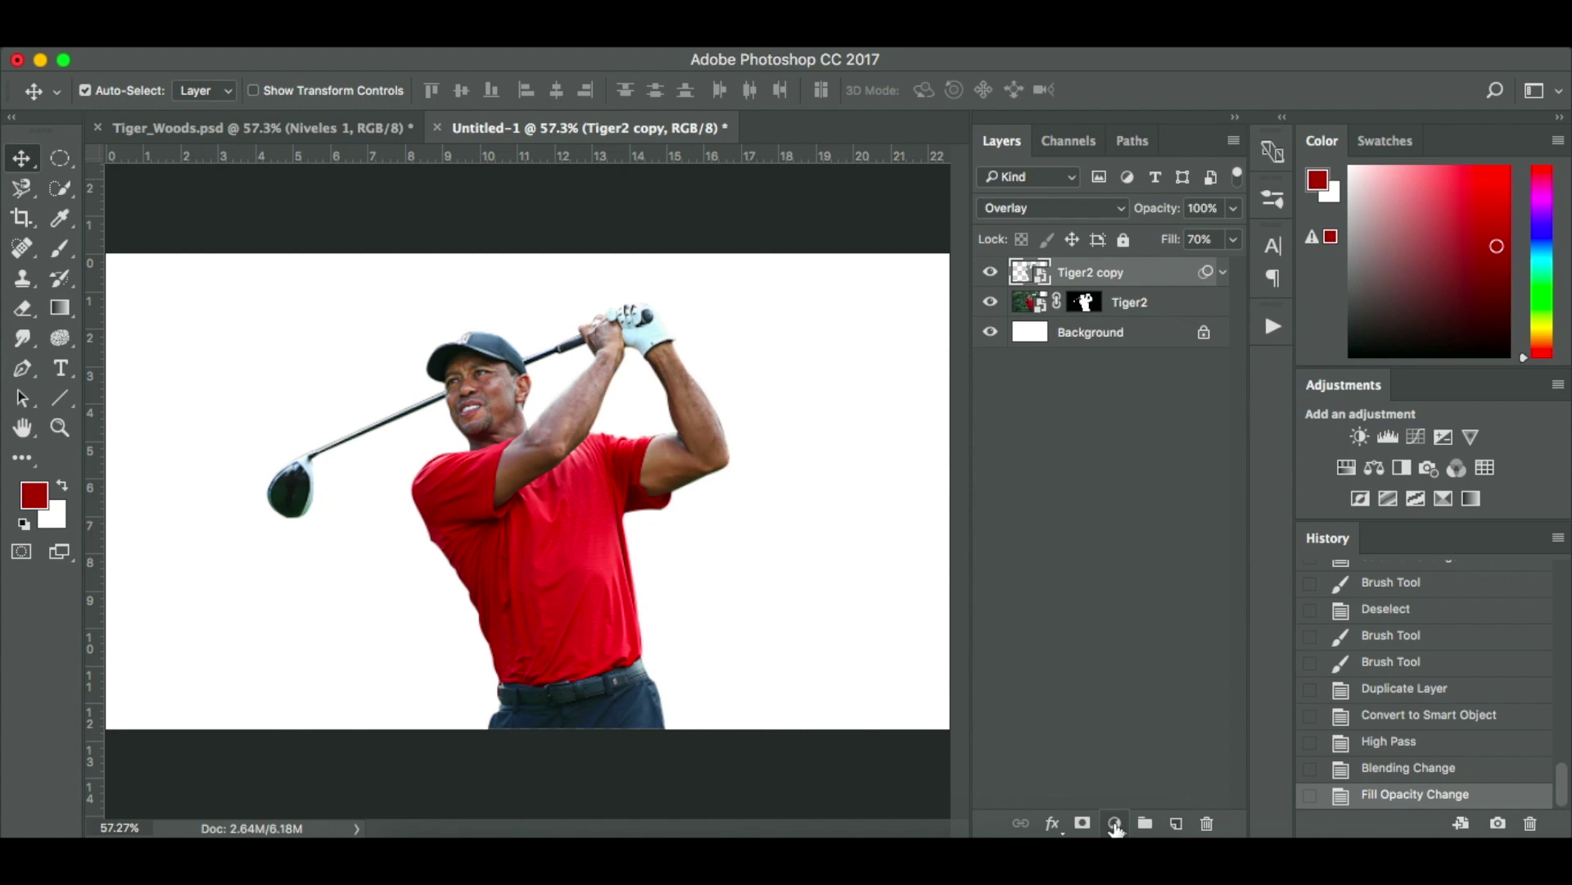
Add a trial Hue/Saturation layer, fully desaturated and clipped to Tiger2 copy.
left_click(1116, 823)
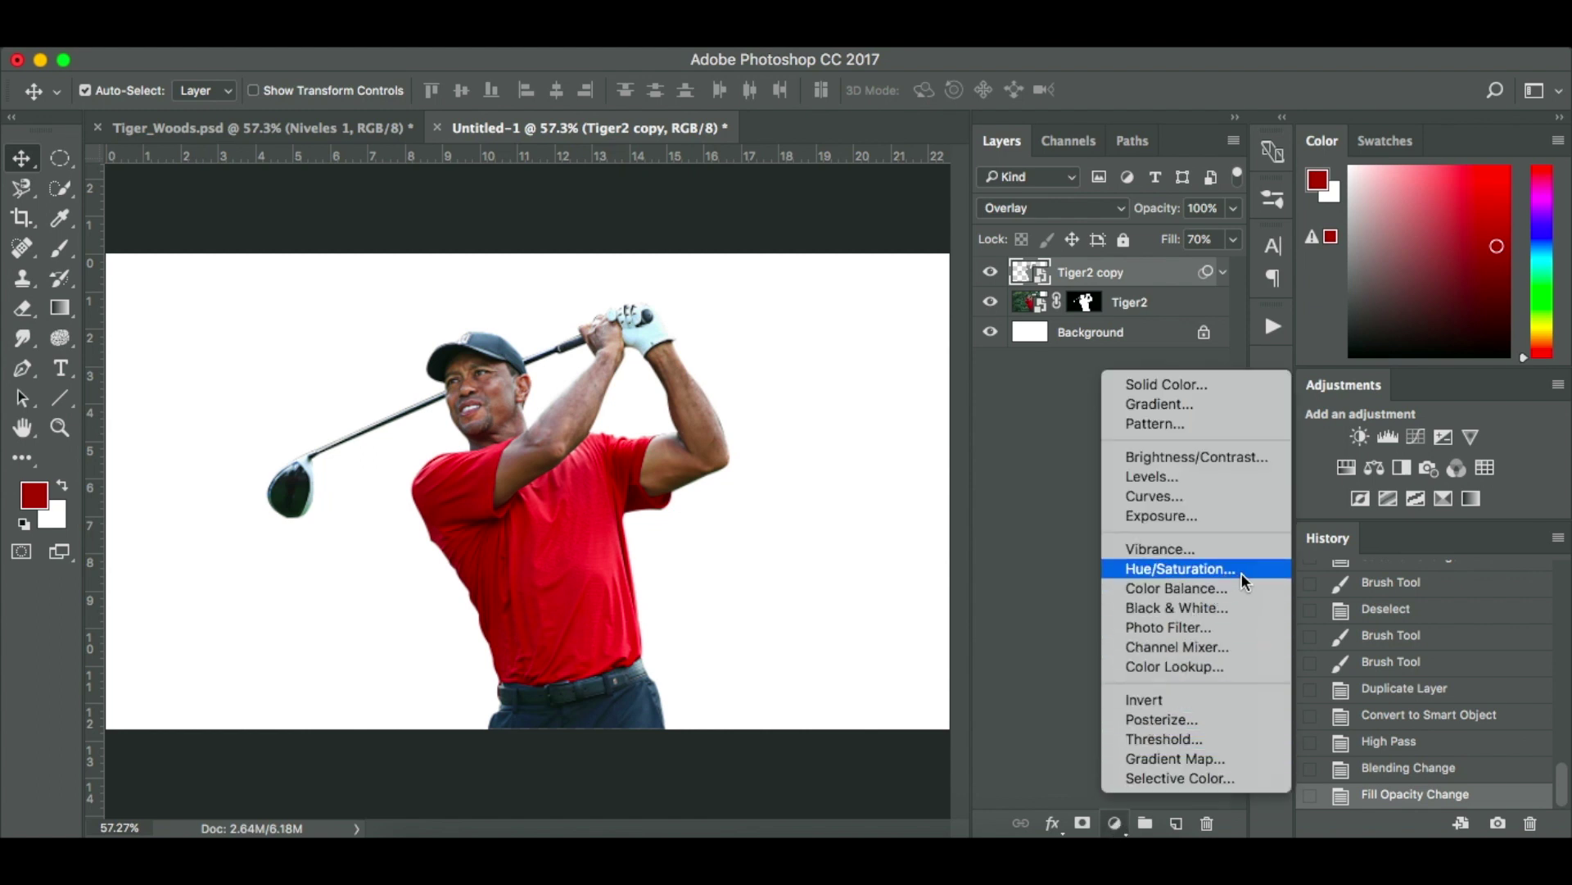
left_click(1180, 569)
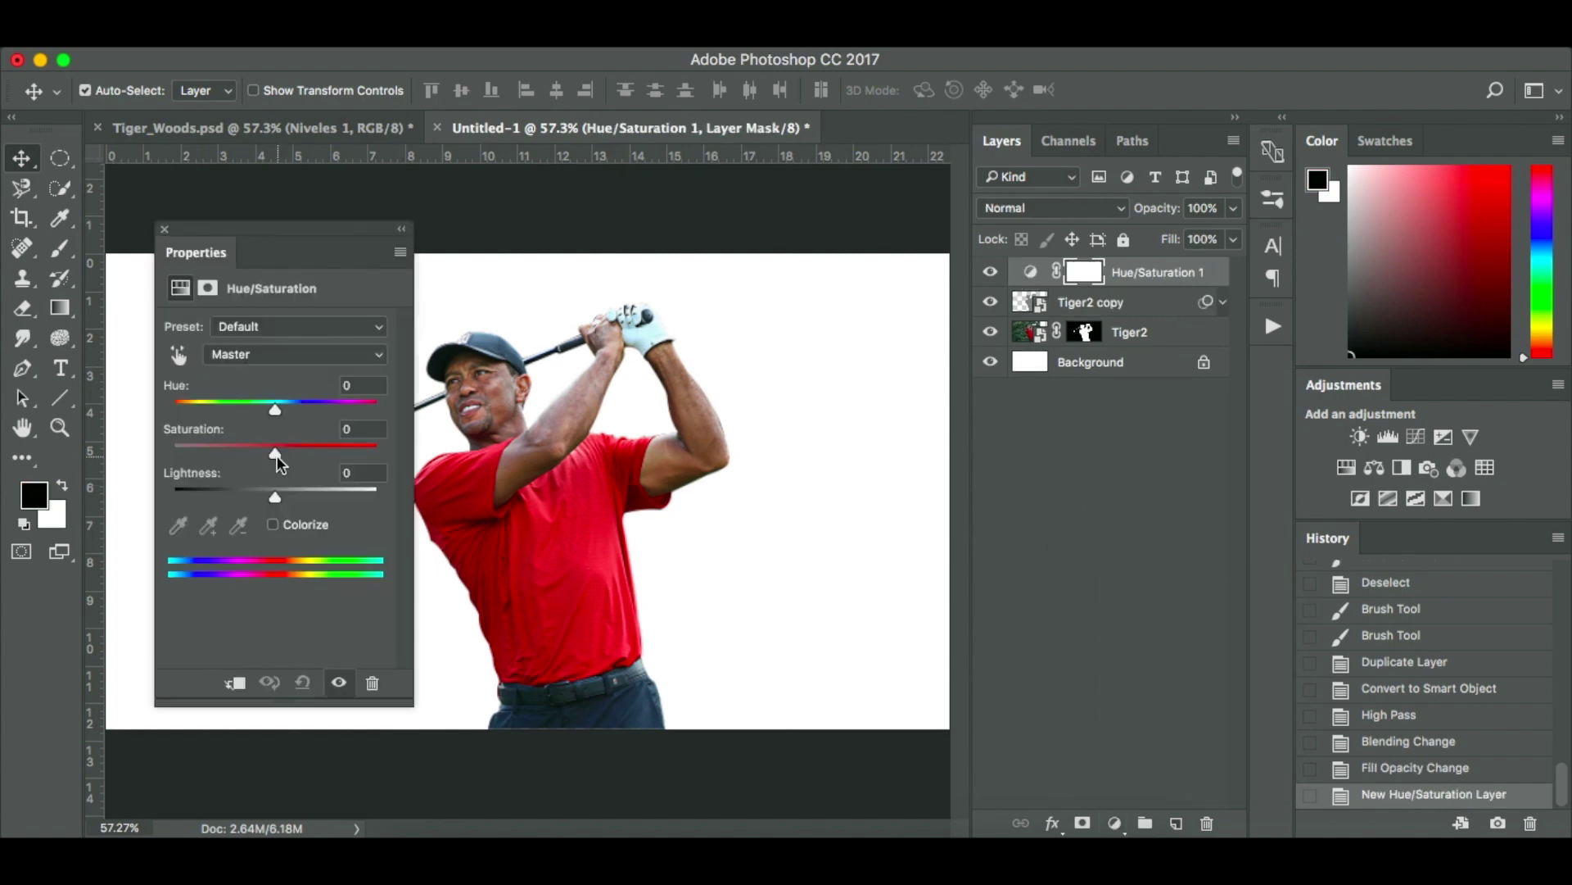
left_click_drag(275, 454, 117, 440)
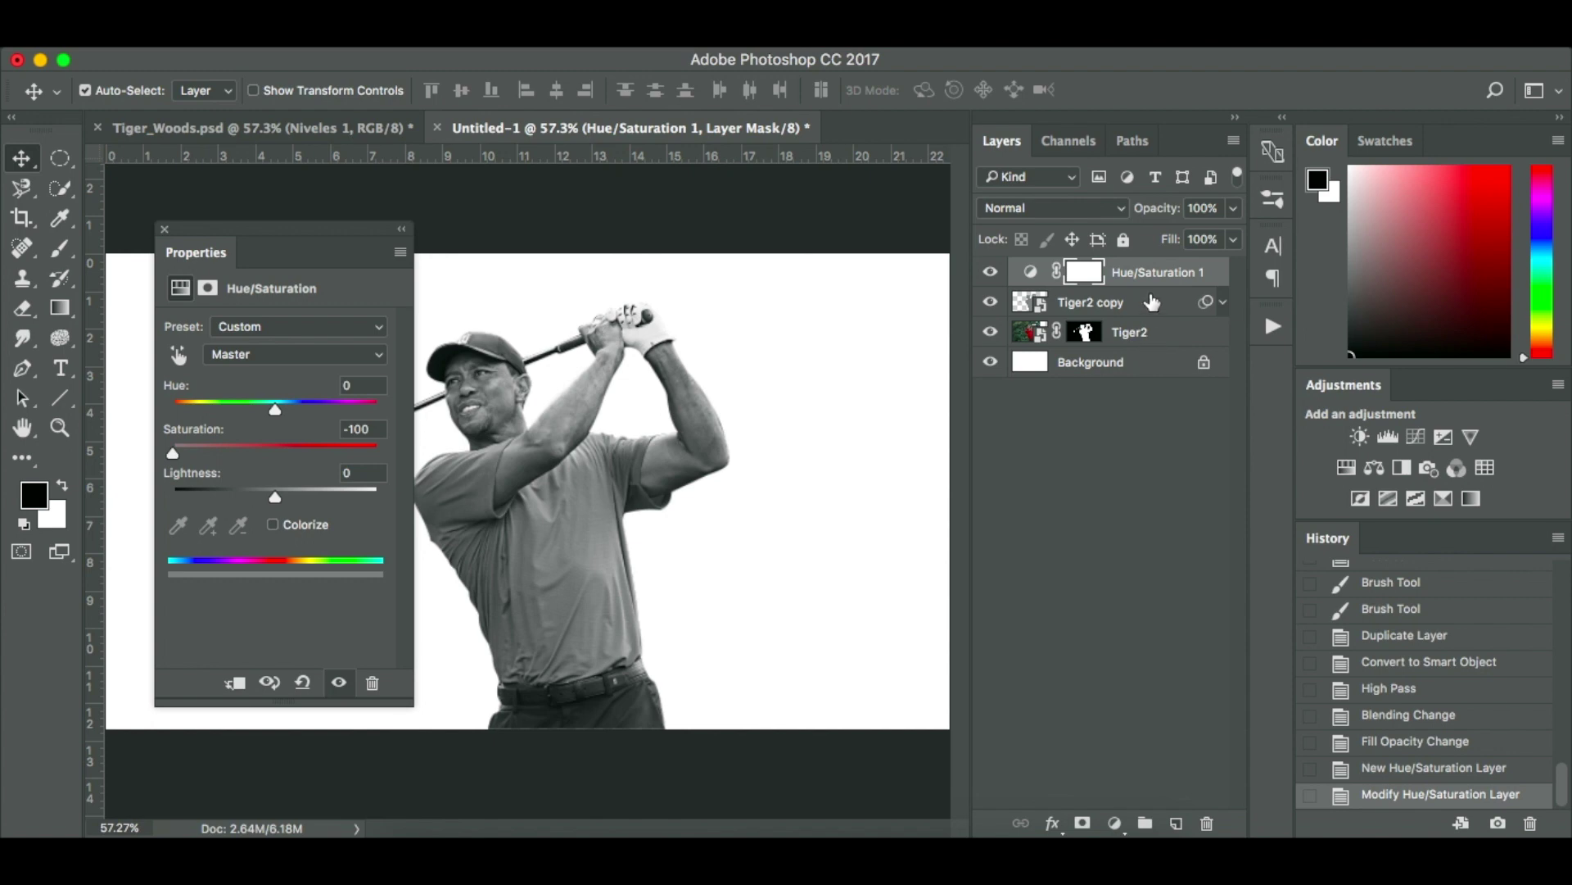
left_click(236, 684)
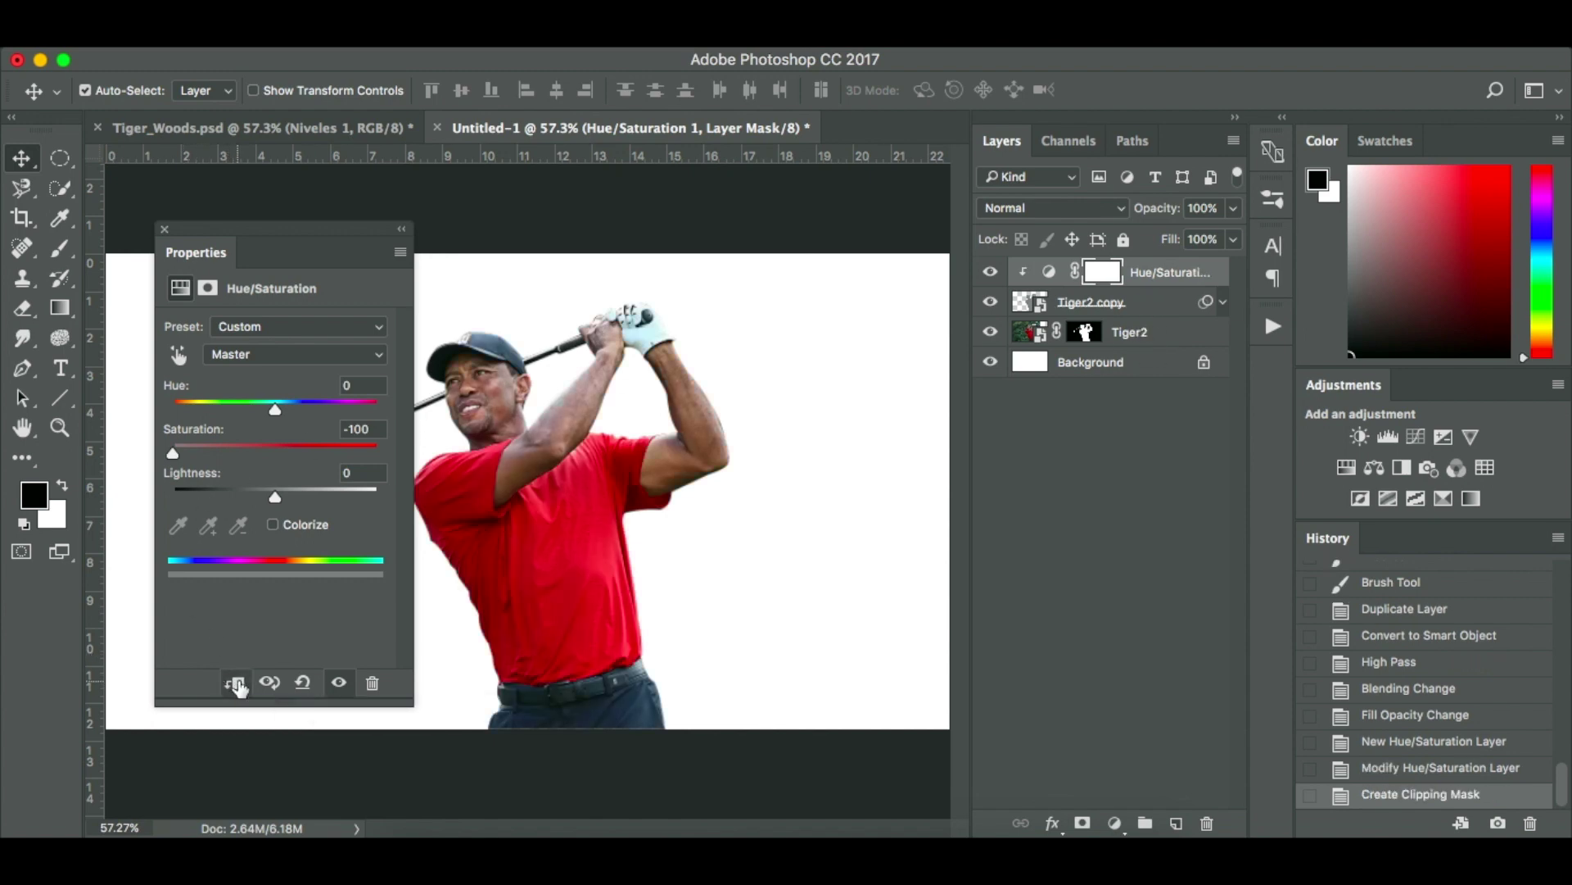
left_click(163, 230)
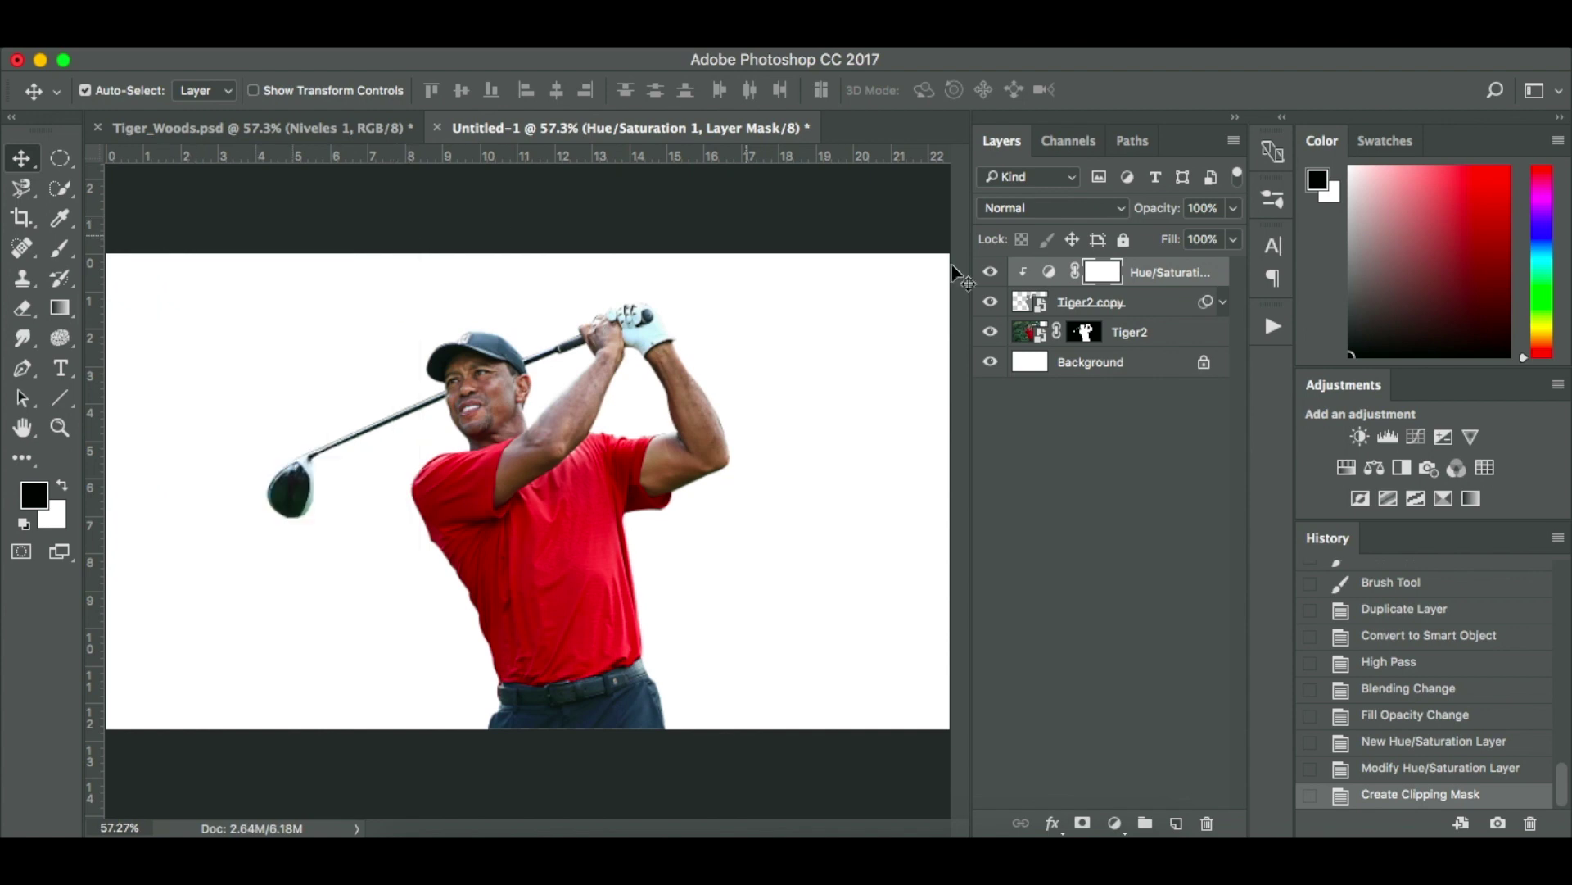
Clip Tiger2 copy to Tiger2, delete the trial Hue/Saturation layer, then release the clipping.
left_click(1166, 316, "alt")
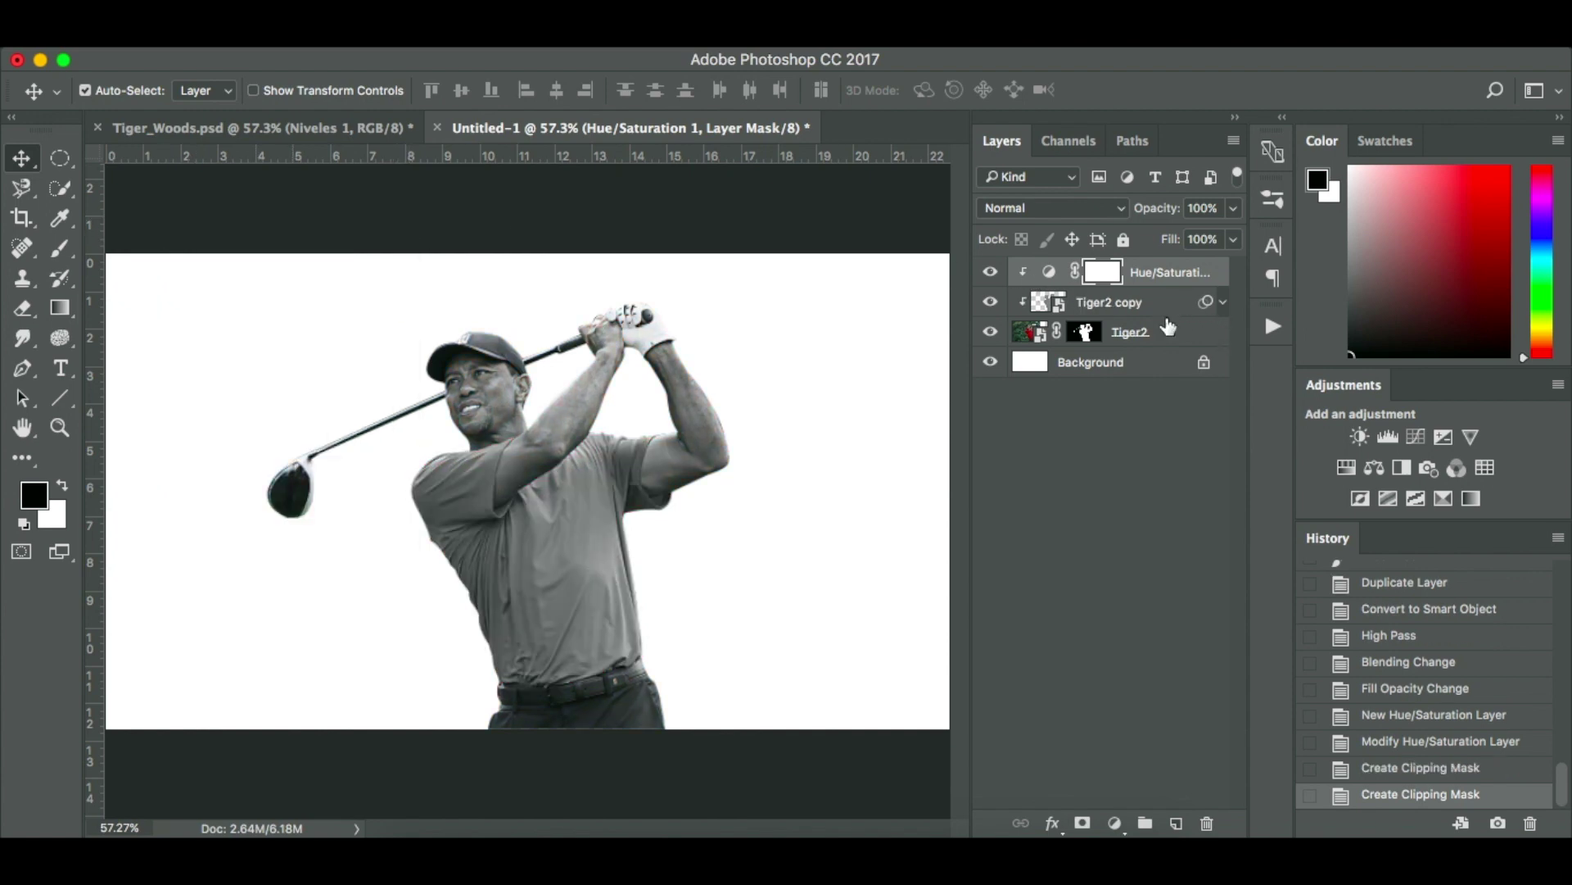
left_click_drag(1177, 278, 1206, 822)
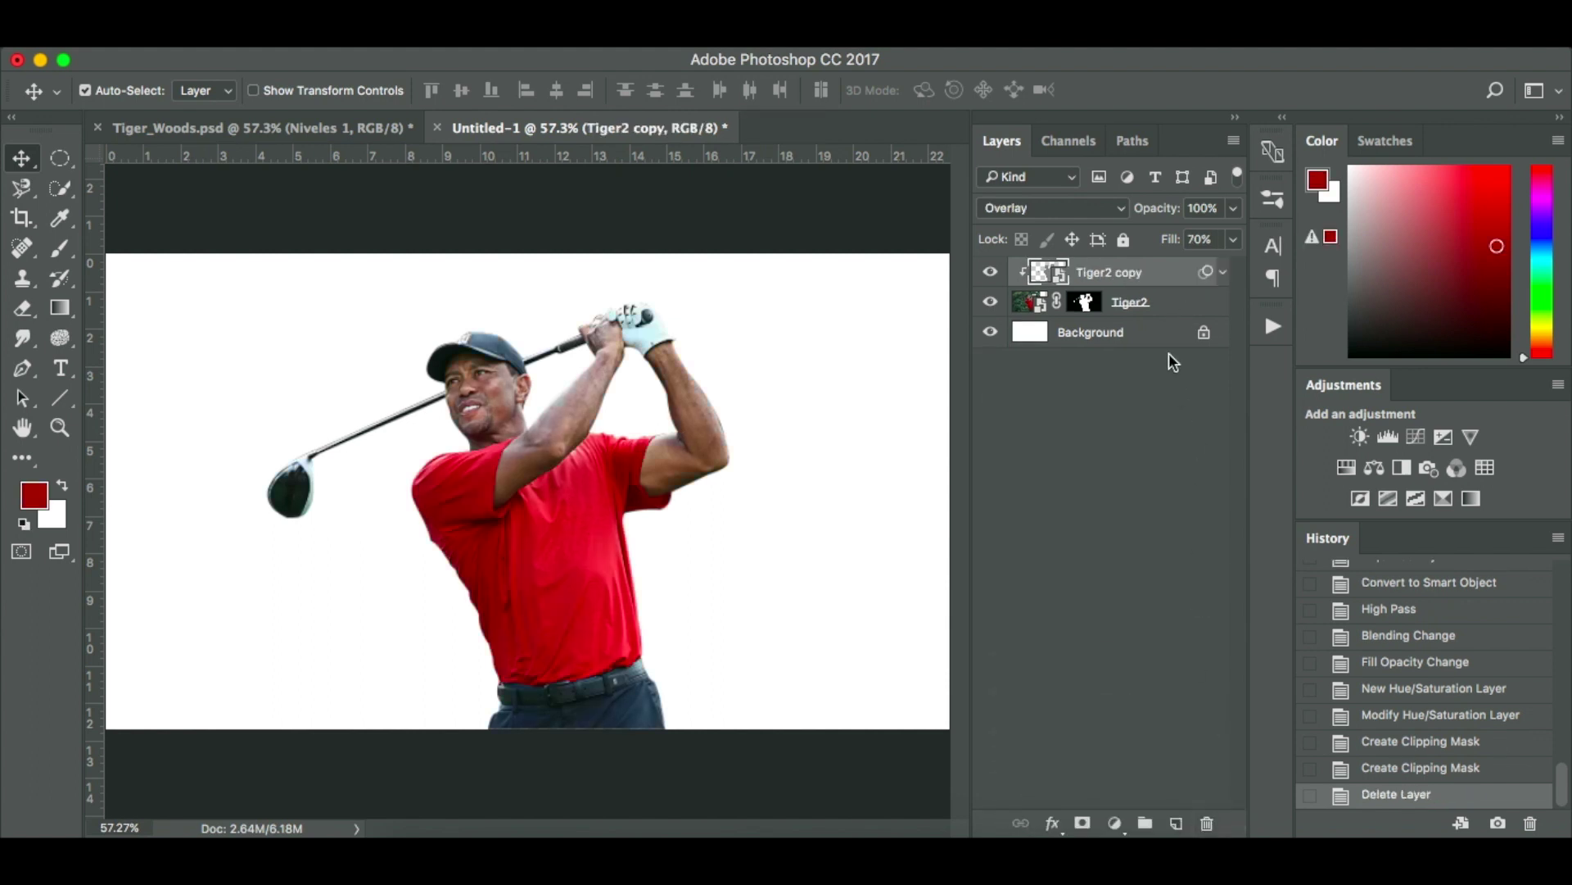
left_click(1161, 279, "alt")
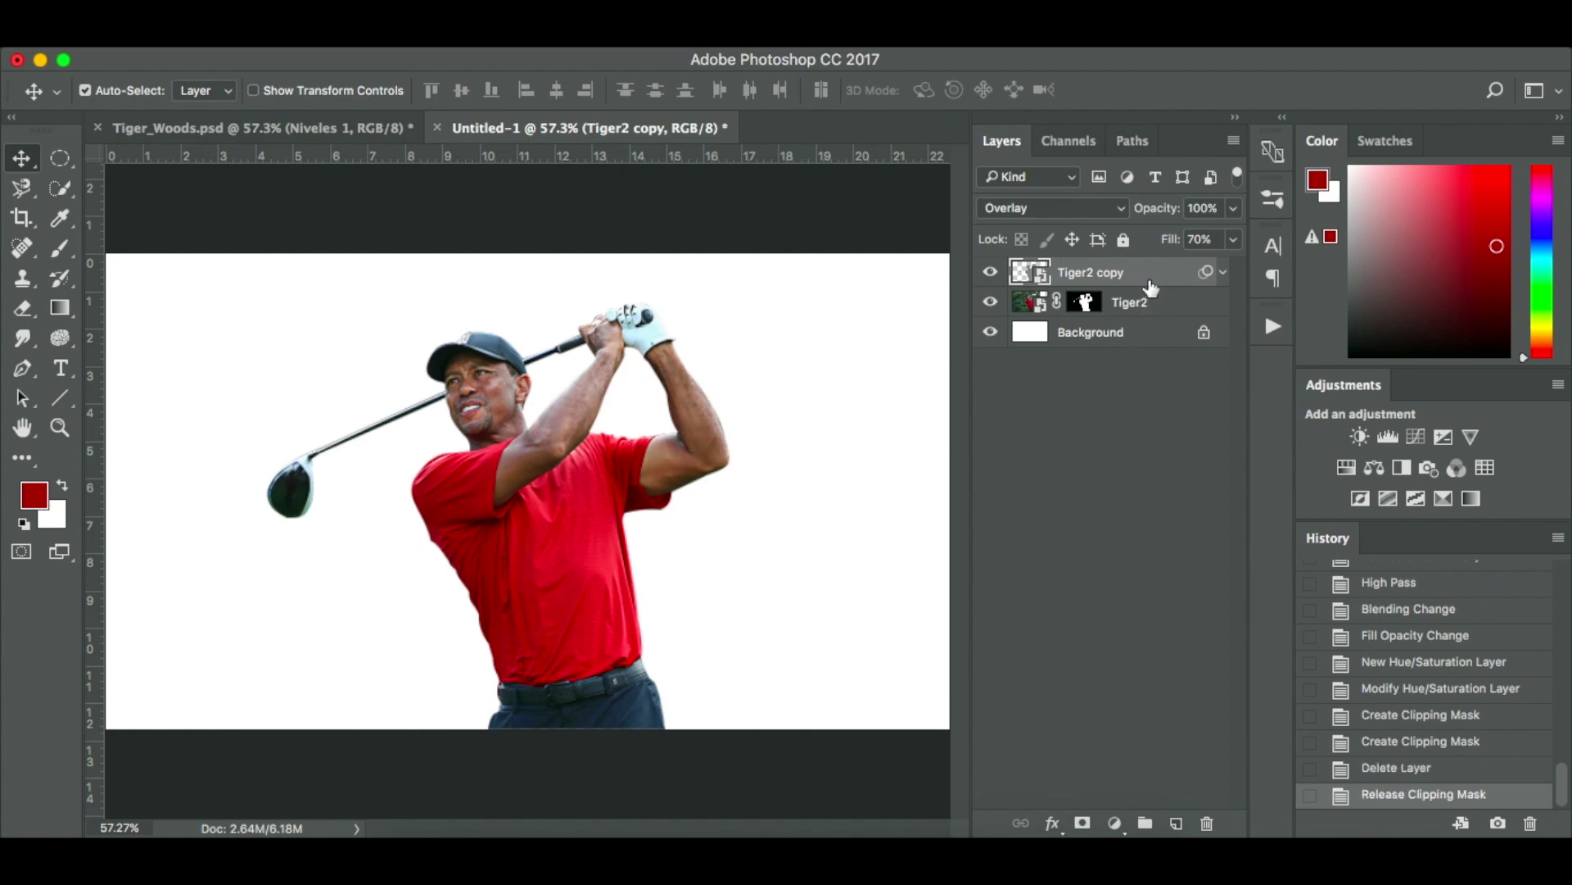
Clip Tiger2 copy to Tiger2 again with Create Clipping Mask.
right_click(1151, 276)
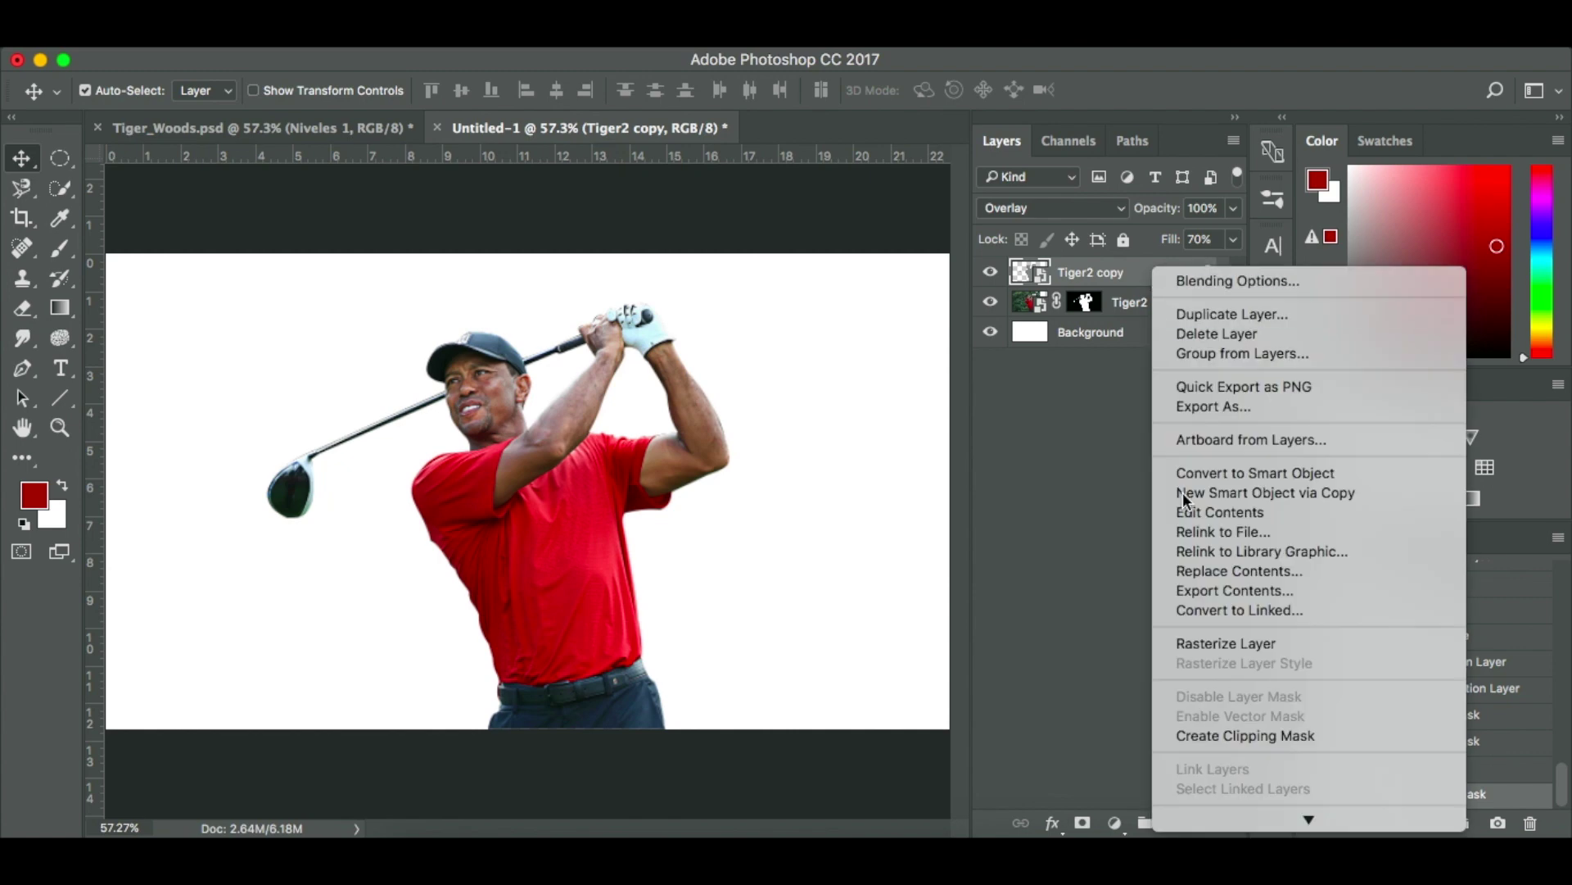
scroll(1212, 623, "down", 5)
scroll(1245, 759, "down", 5)
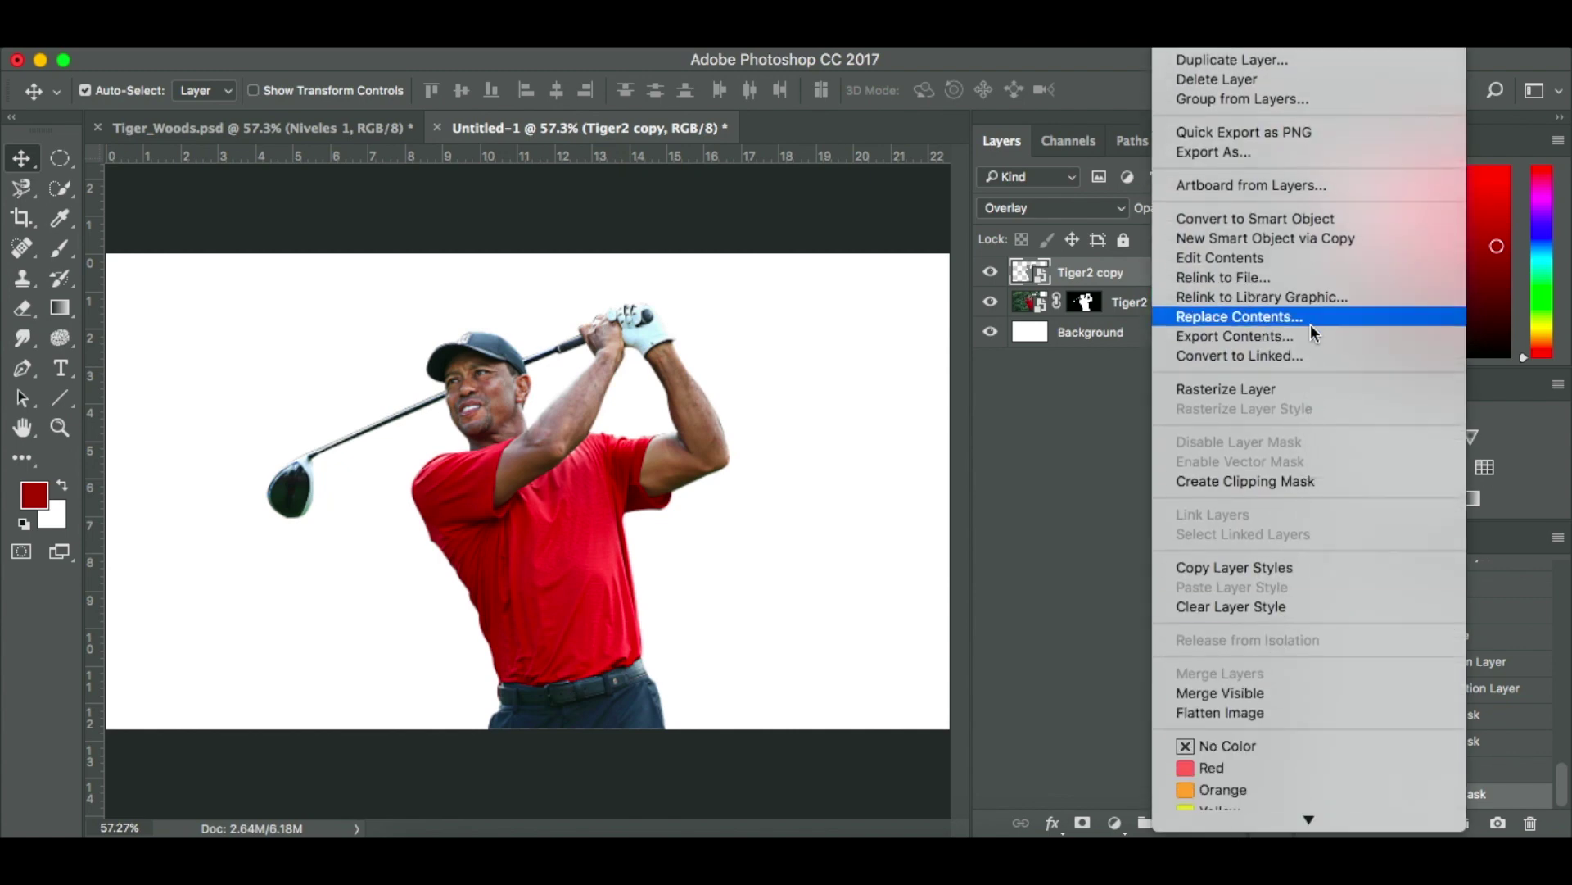
scroll(1288, 823, "down", 1)
scroll(1288, 824, "down", 3)
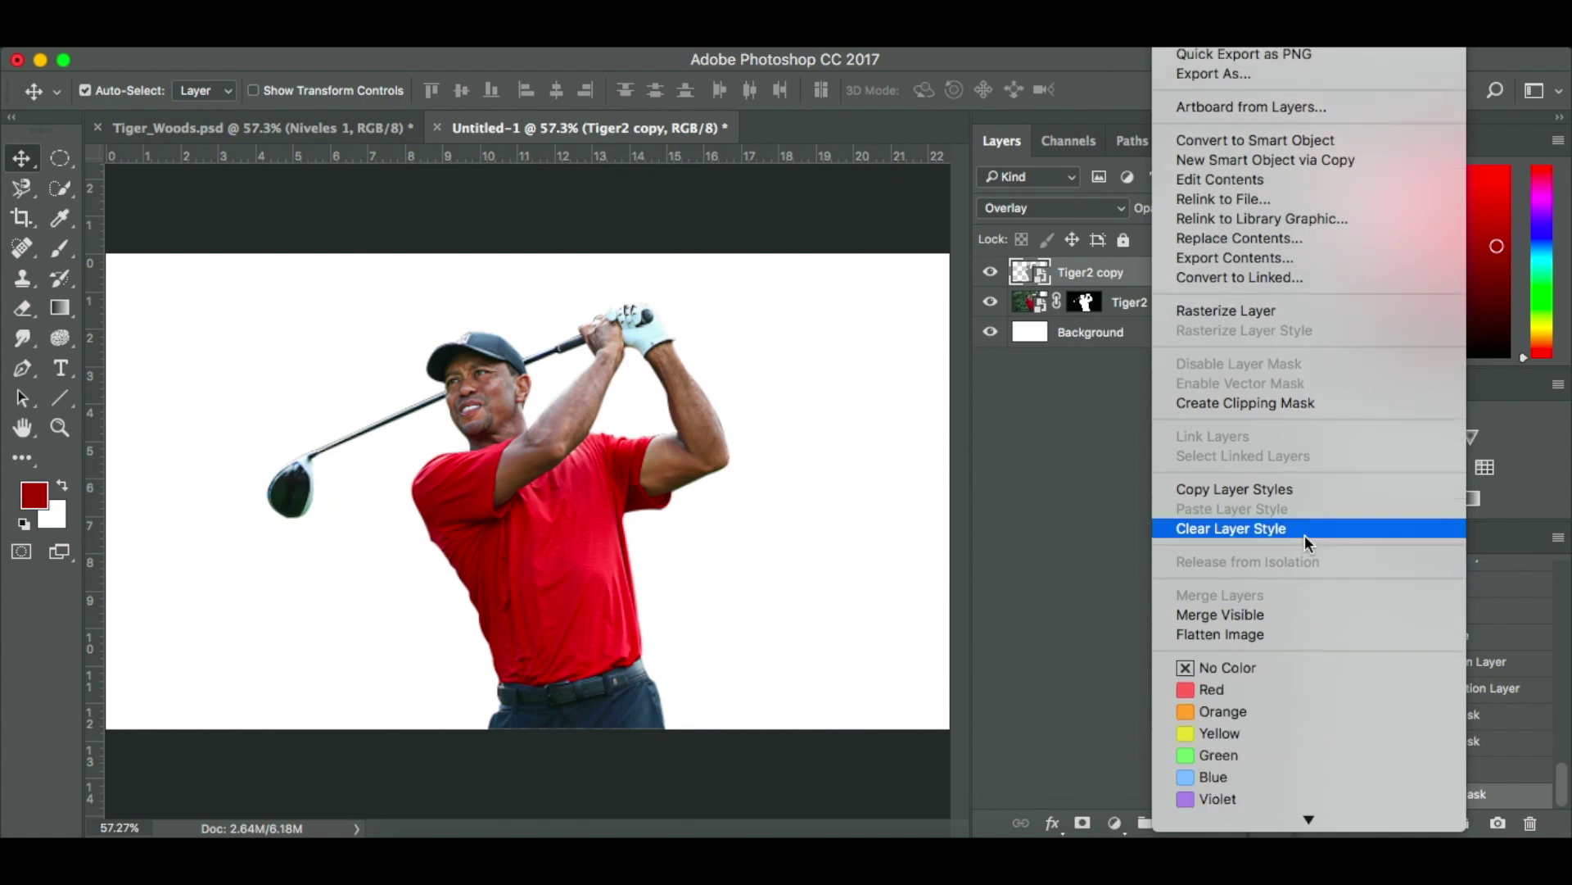
left_click(1305, 403)
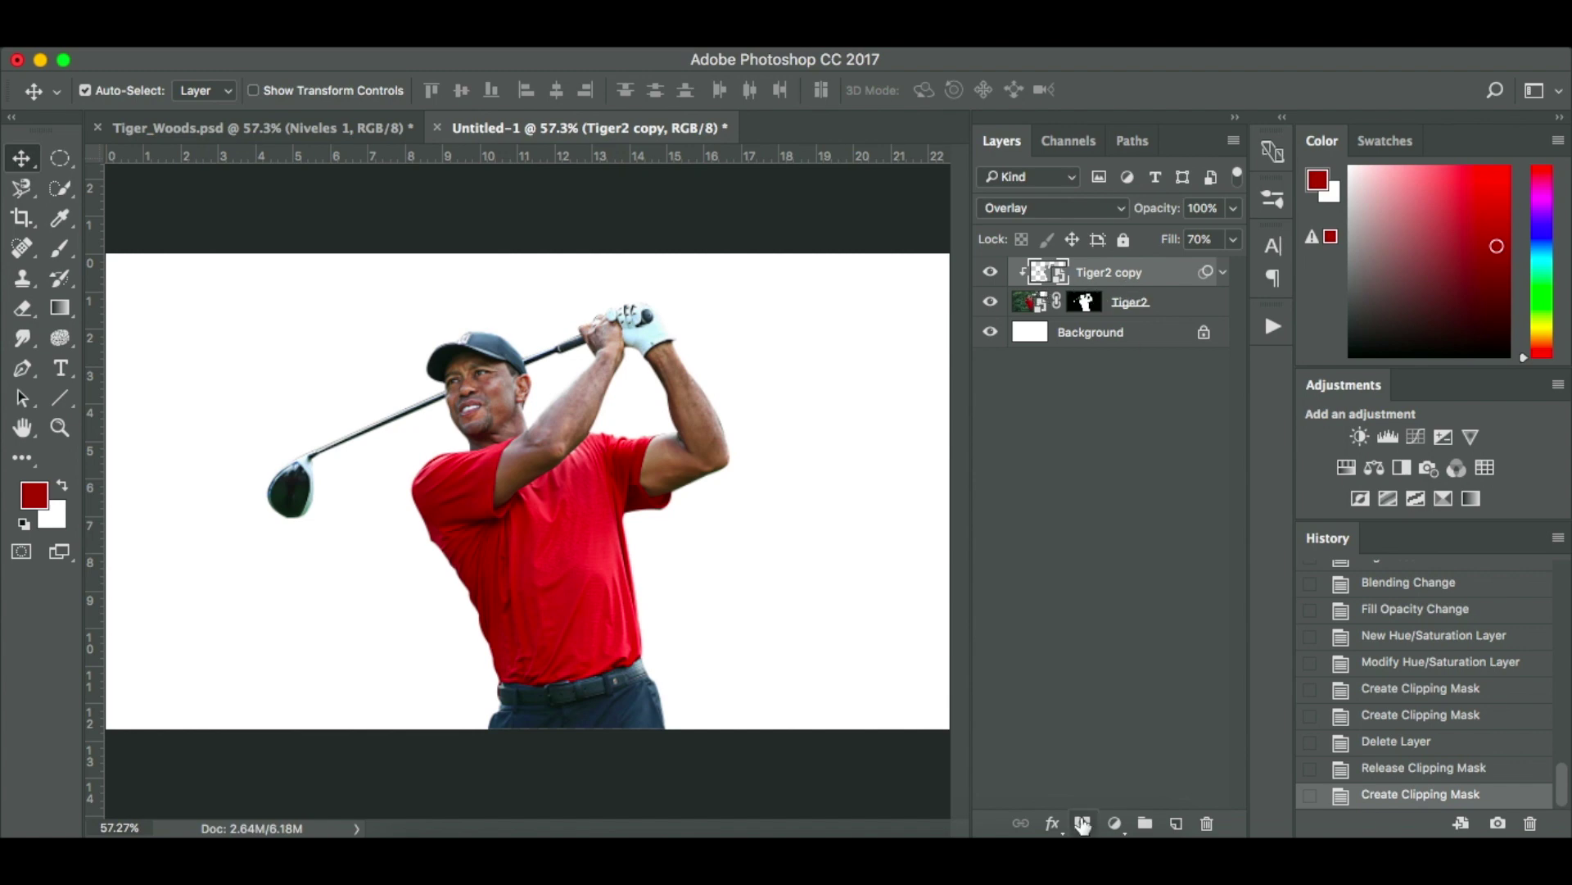
Add a Hue/Saturation layer at saturation -100, clipped to the golfer layers.
left_click(1115, 823)
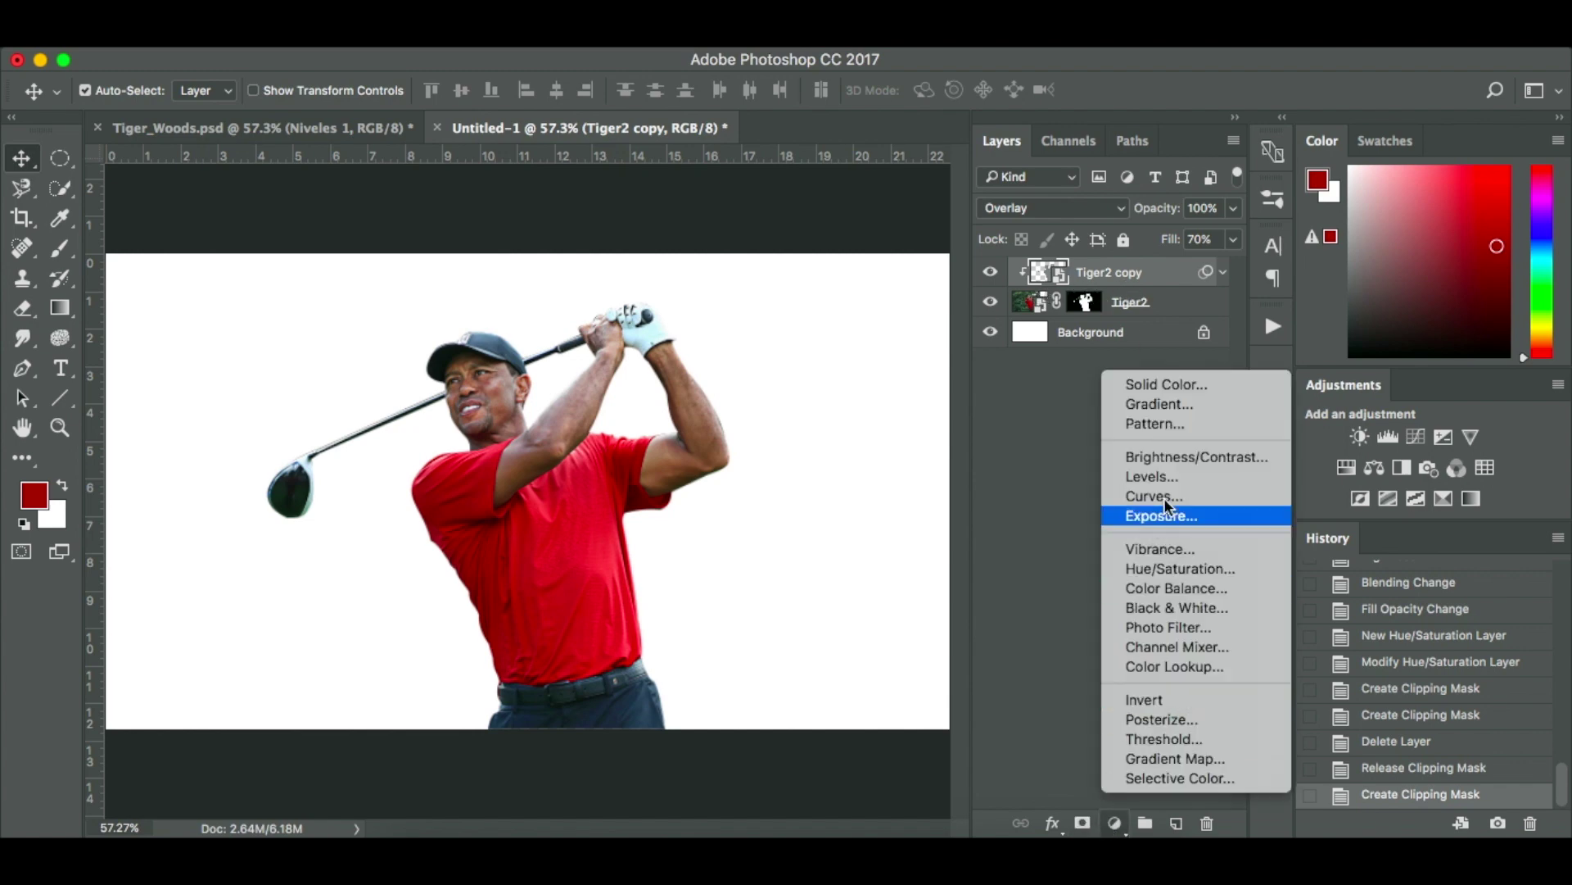
left_click(1187, 569)
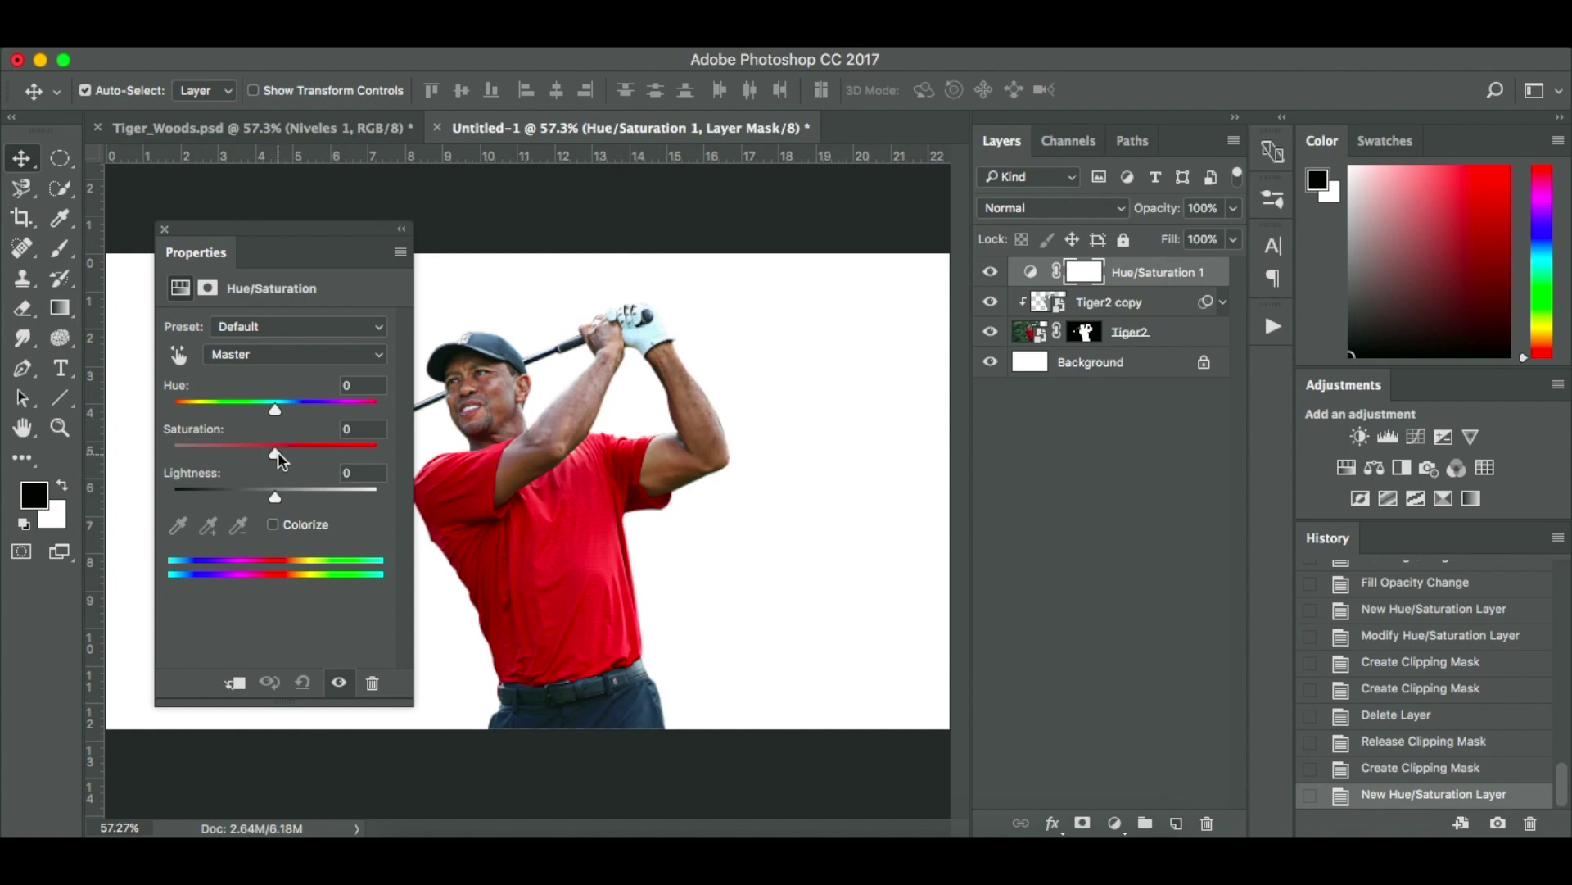
left_click_drag(276, 453, 171, 453)
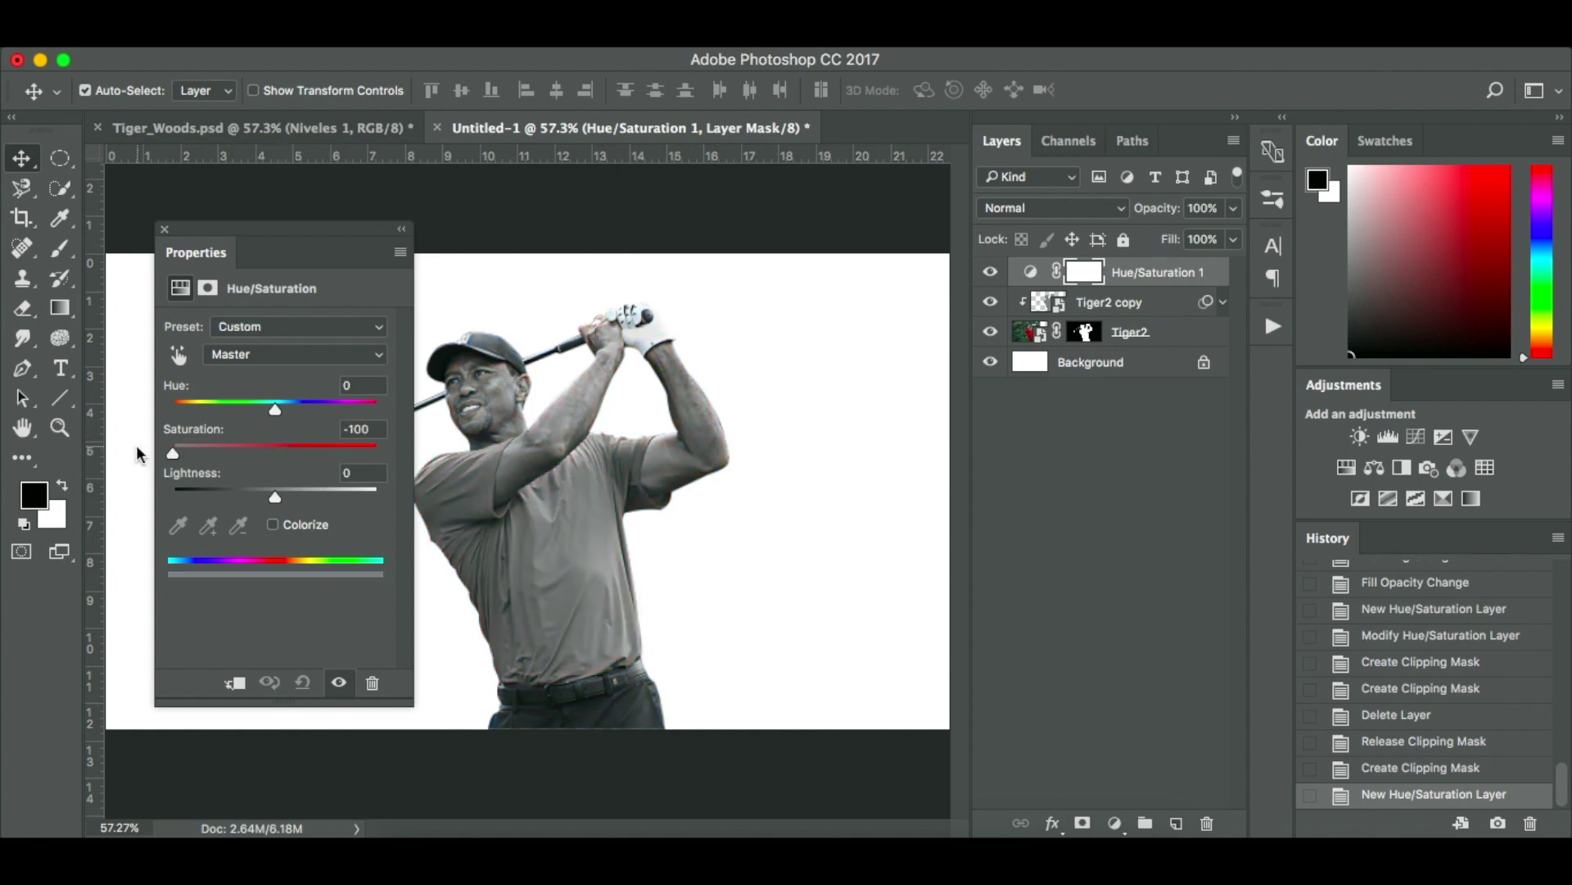
left_click(238, 683)
left_click(165, 230)
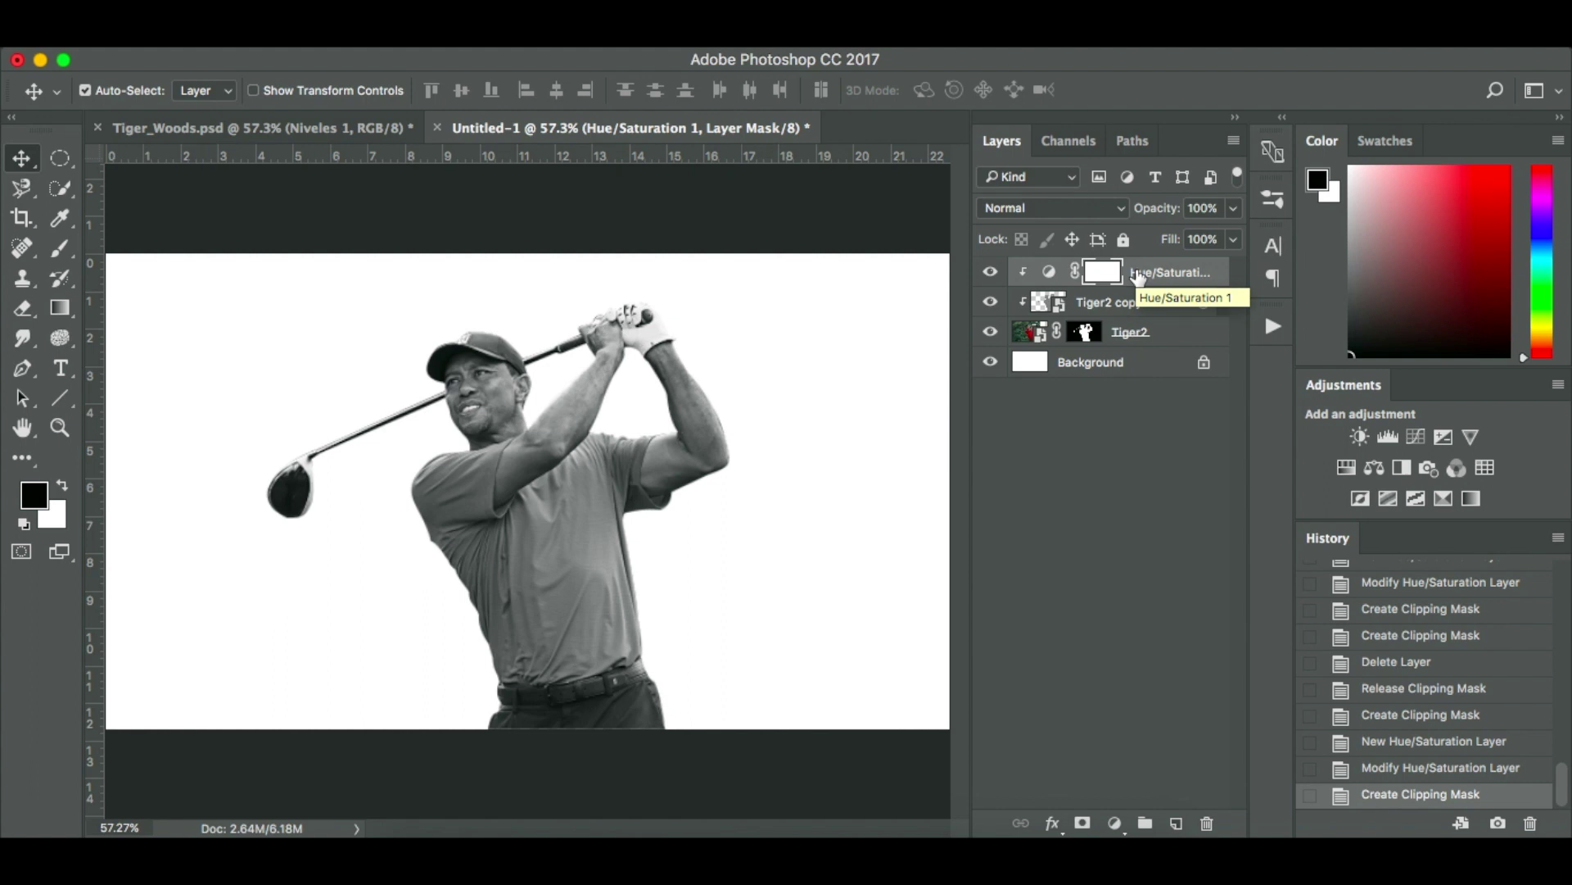
left_click(1114, 822)
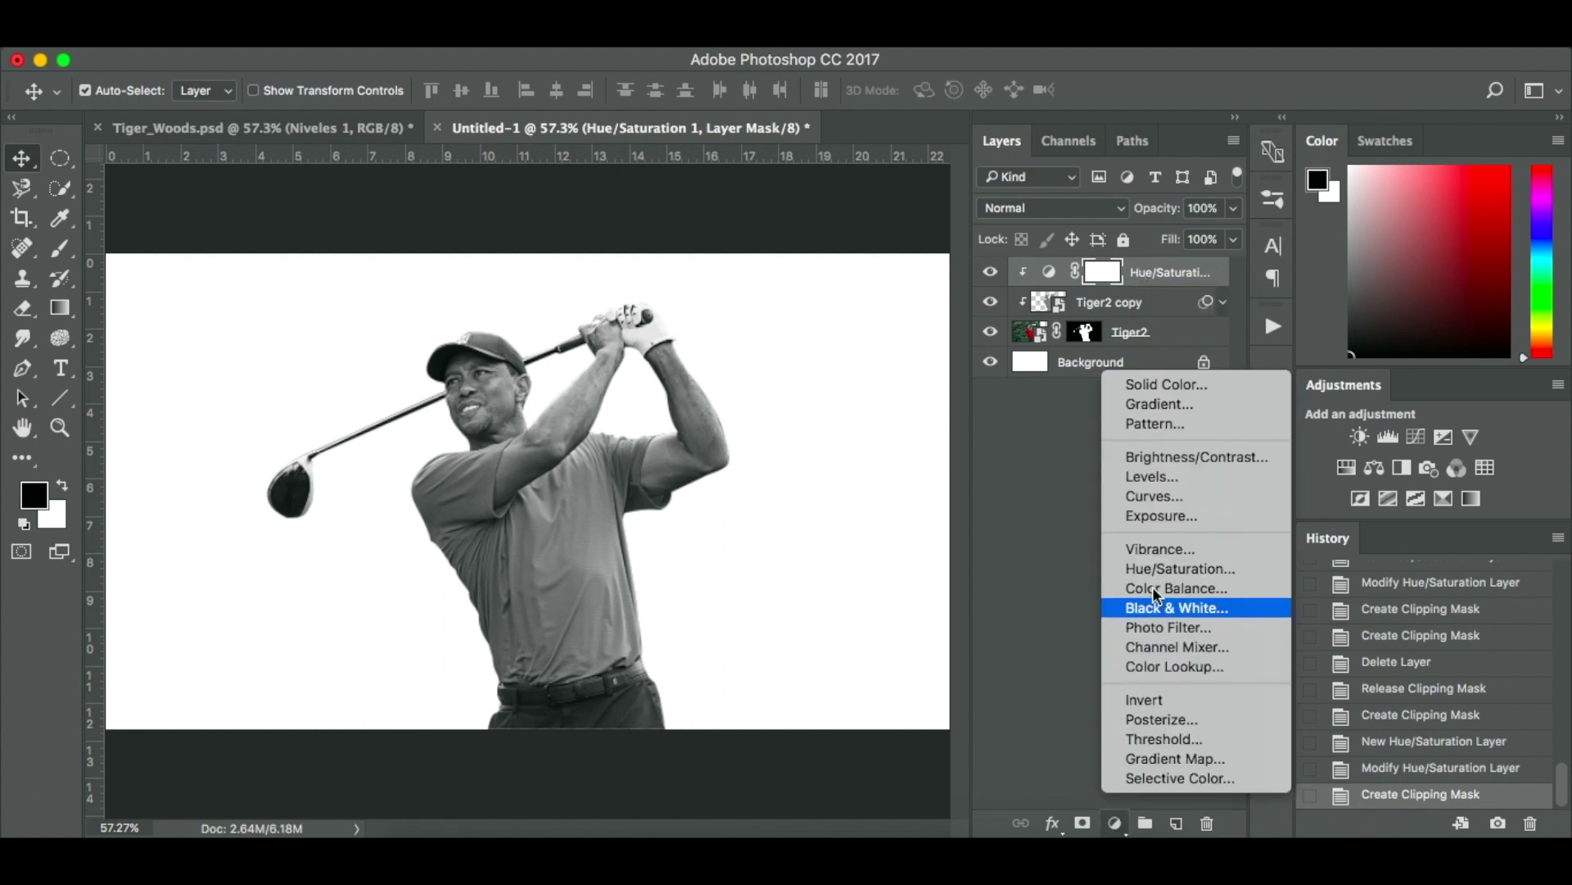
Add a clipped Levels 1 layer with input levels 30, 0.78 and 217.
left_click(1190, 480)
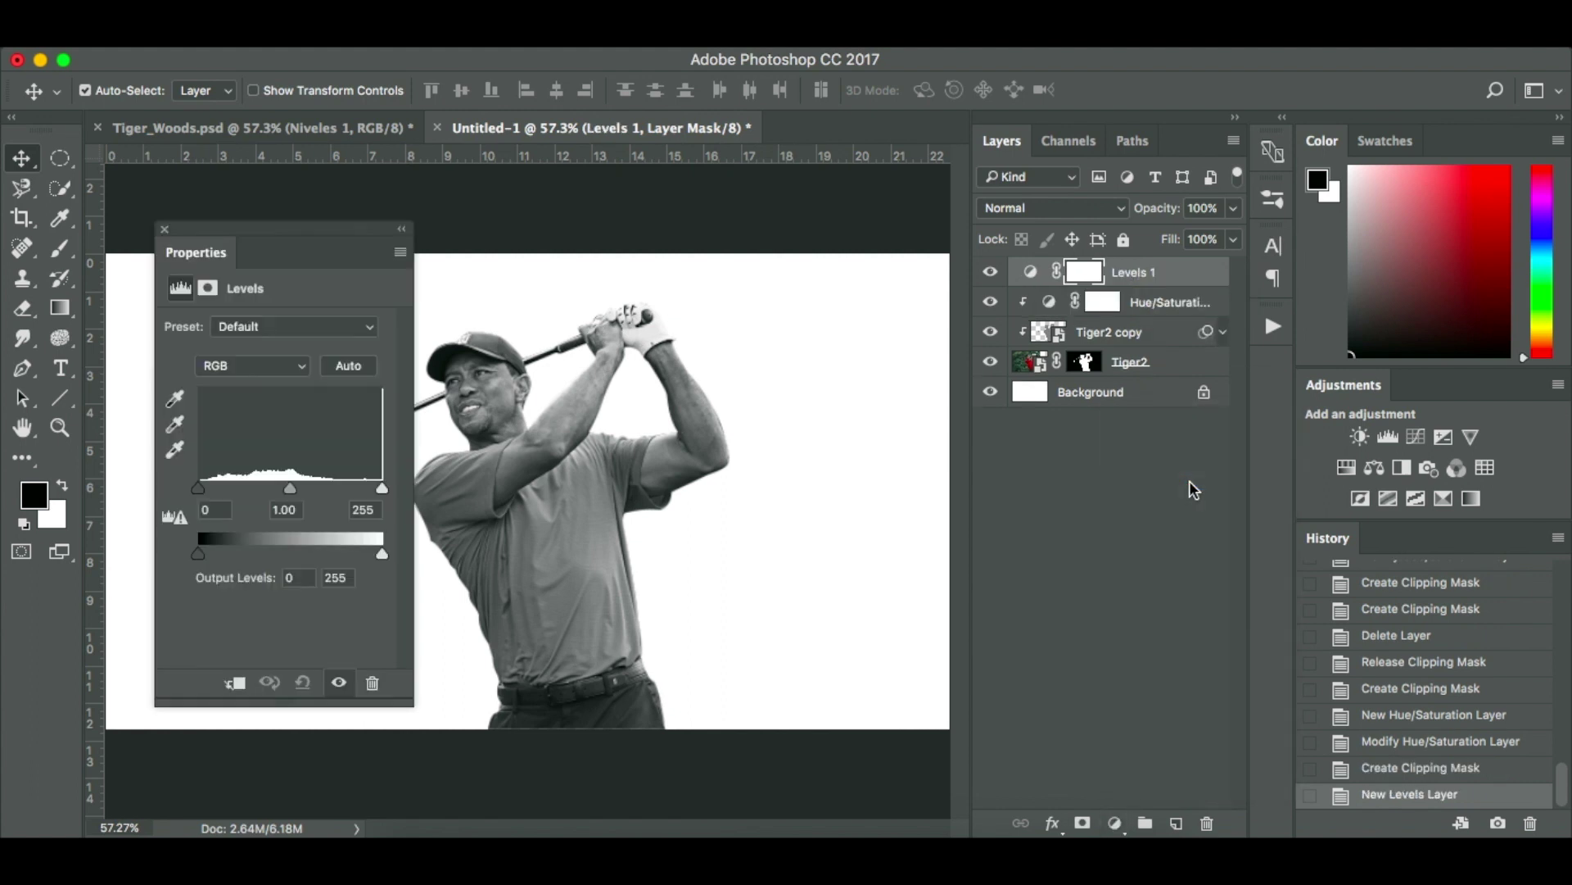
left_click(235, 682)
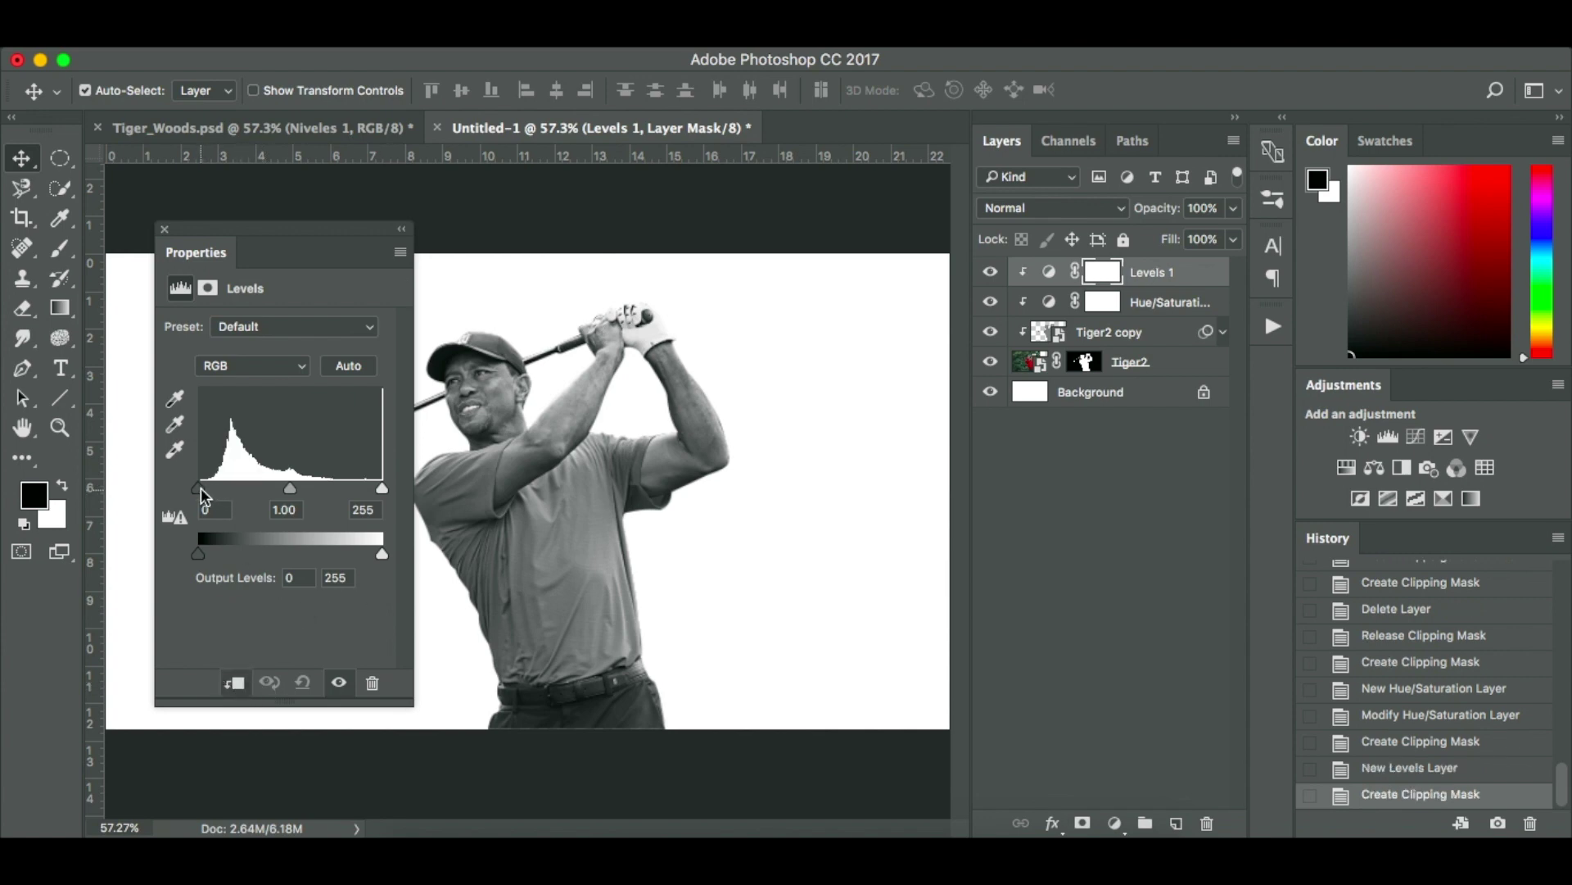
left_click_drag(199, 488, 213, 490)
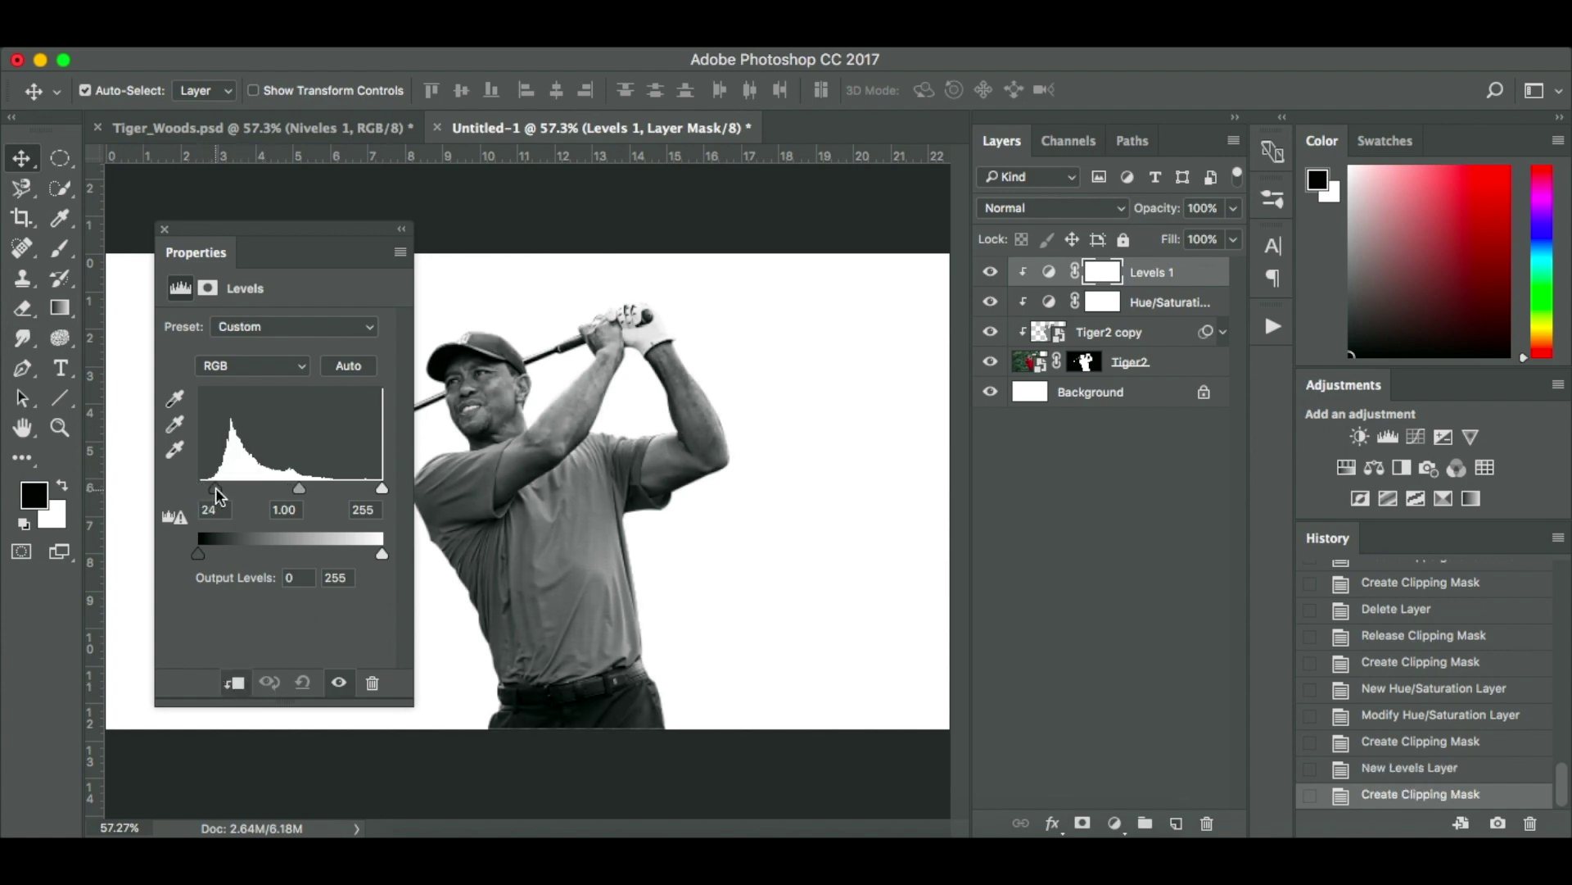
left_click_drag(214, 488, 218, 488)
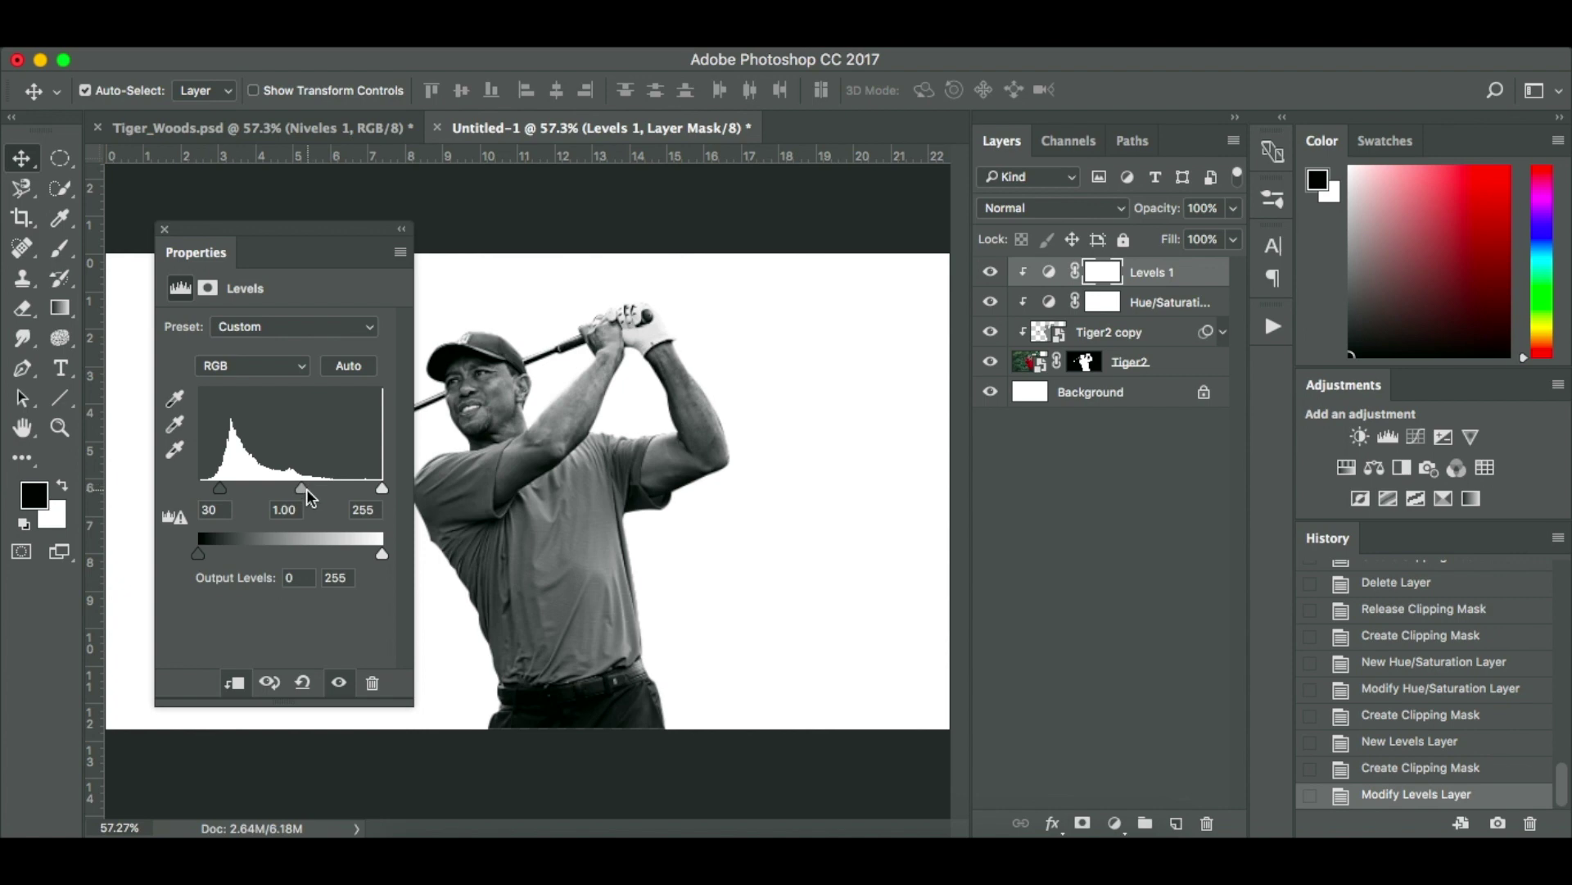
mouse_move(301, 488)
left_mouse_down()
mouse_move(288, 488)
mouse_move(311, 495)
left_mouse_up()
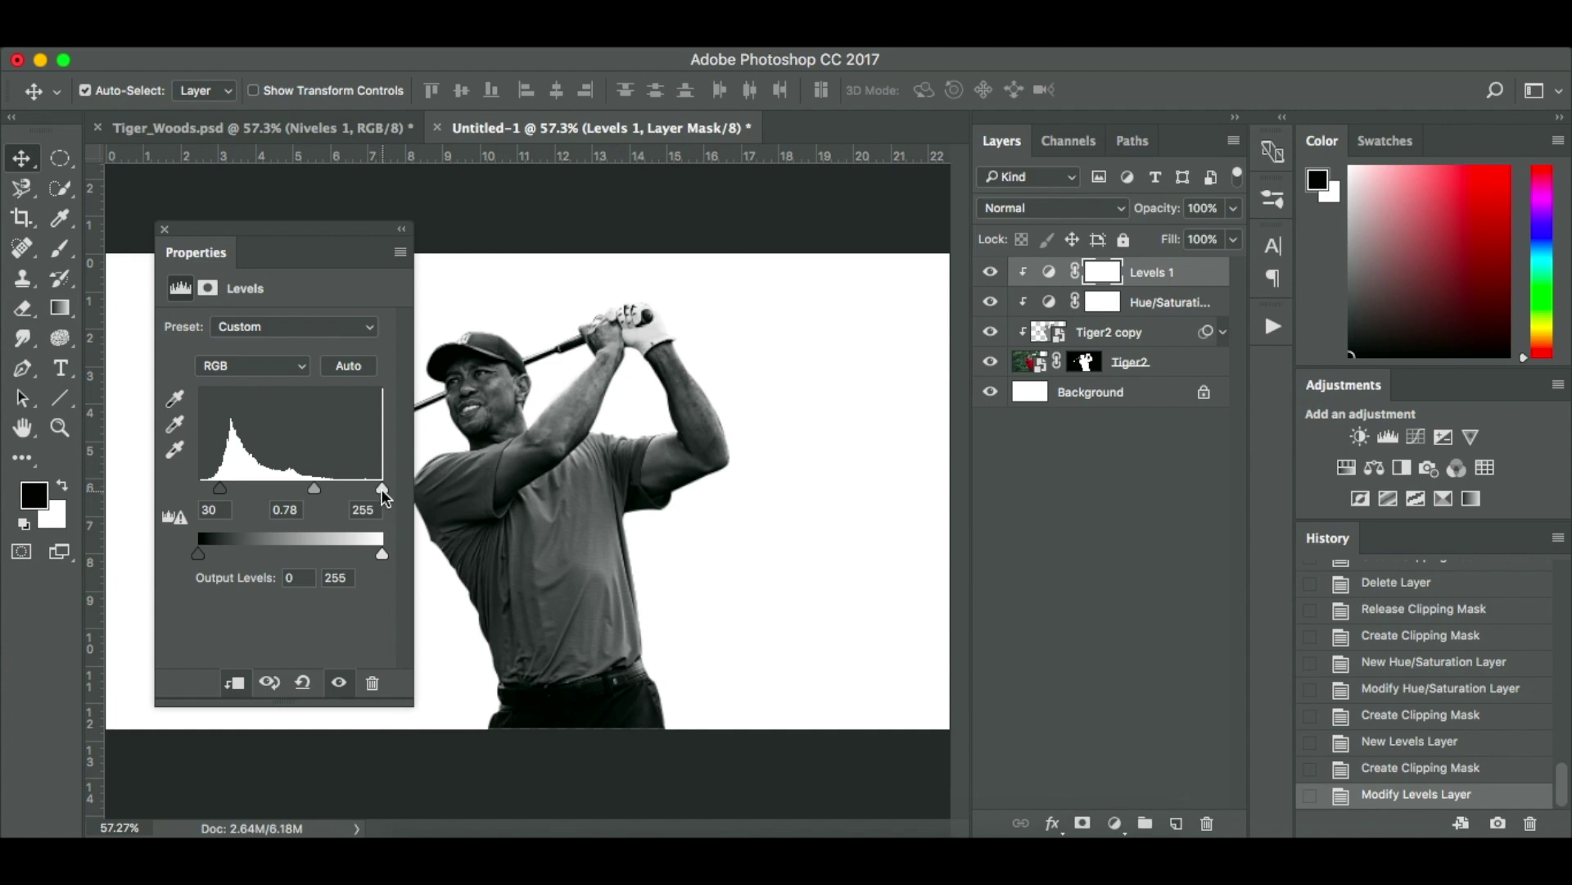
left_click_drag(380, 489, 355, 488)
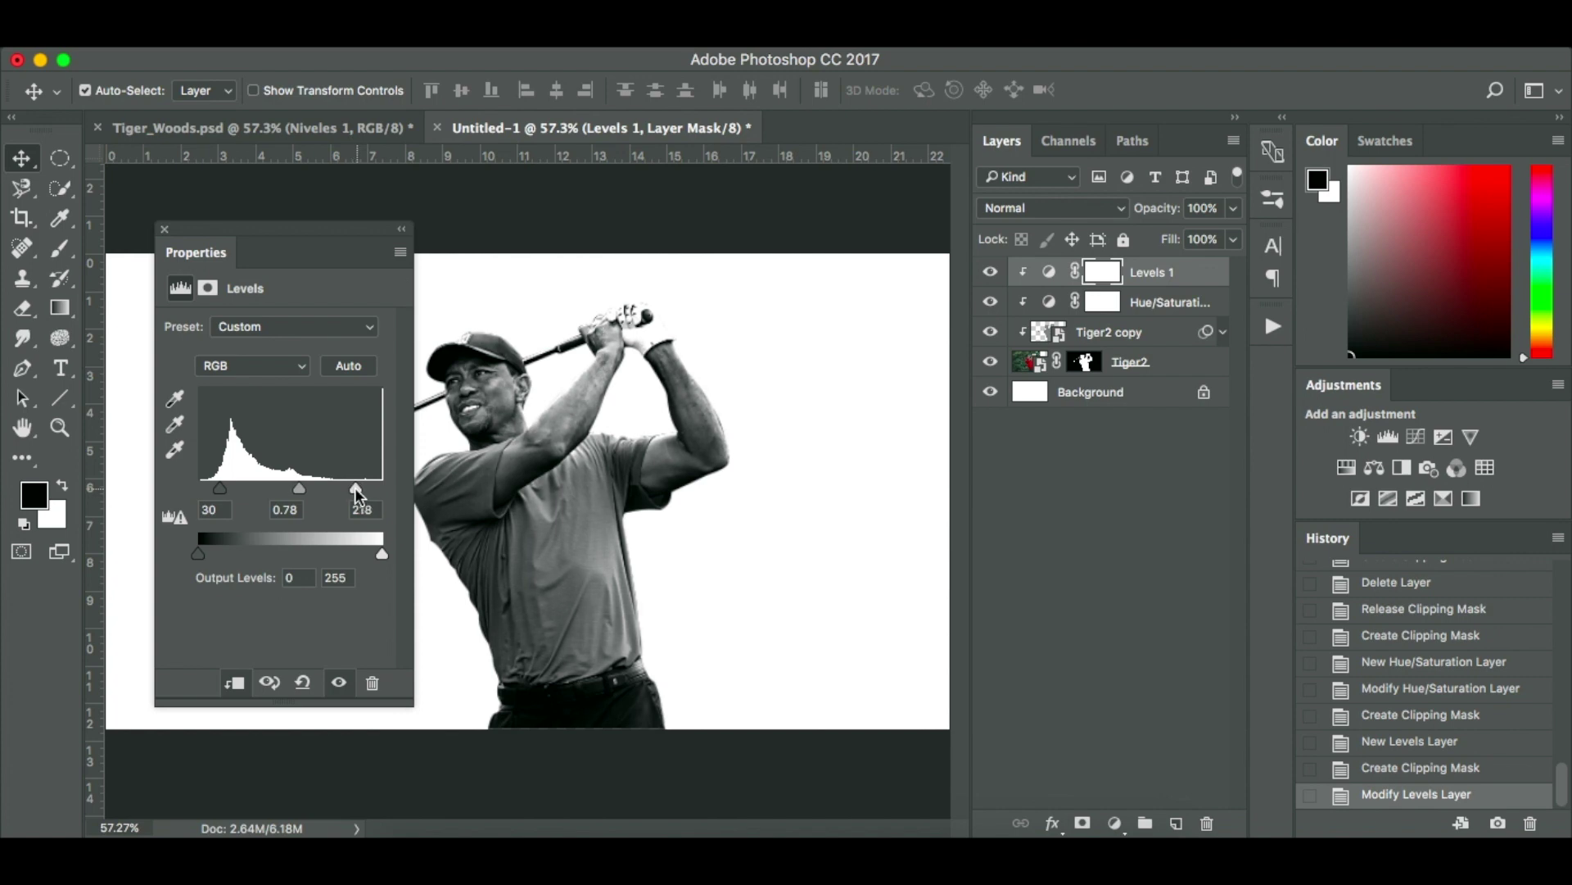
Toggle the Levels effect off and on to compare, then review the Levels 1 settings.
left_click(340, 683)
left_click(340, 683)
left_click(165, 230)
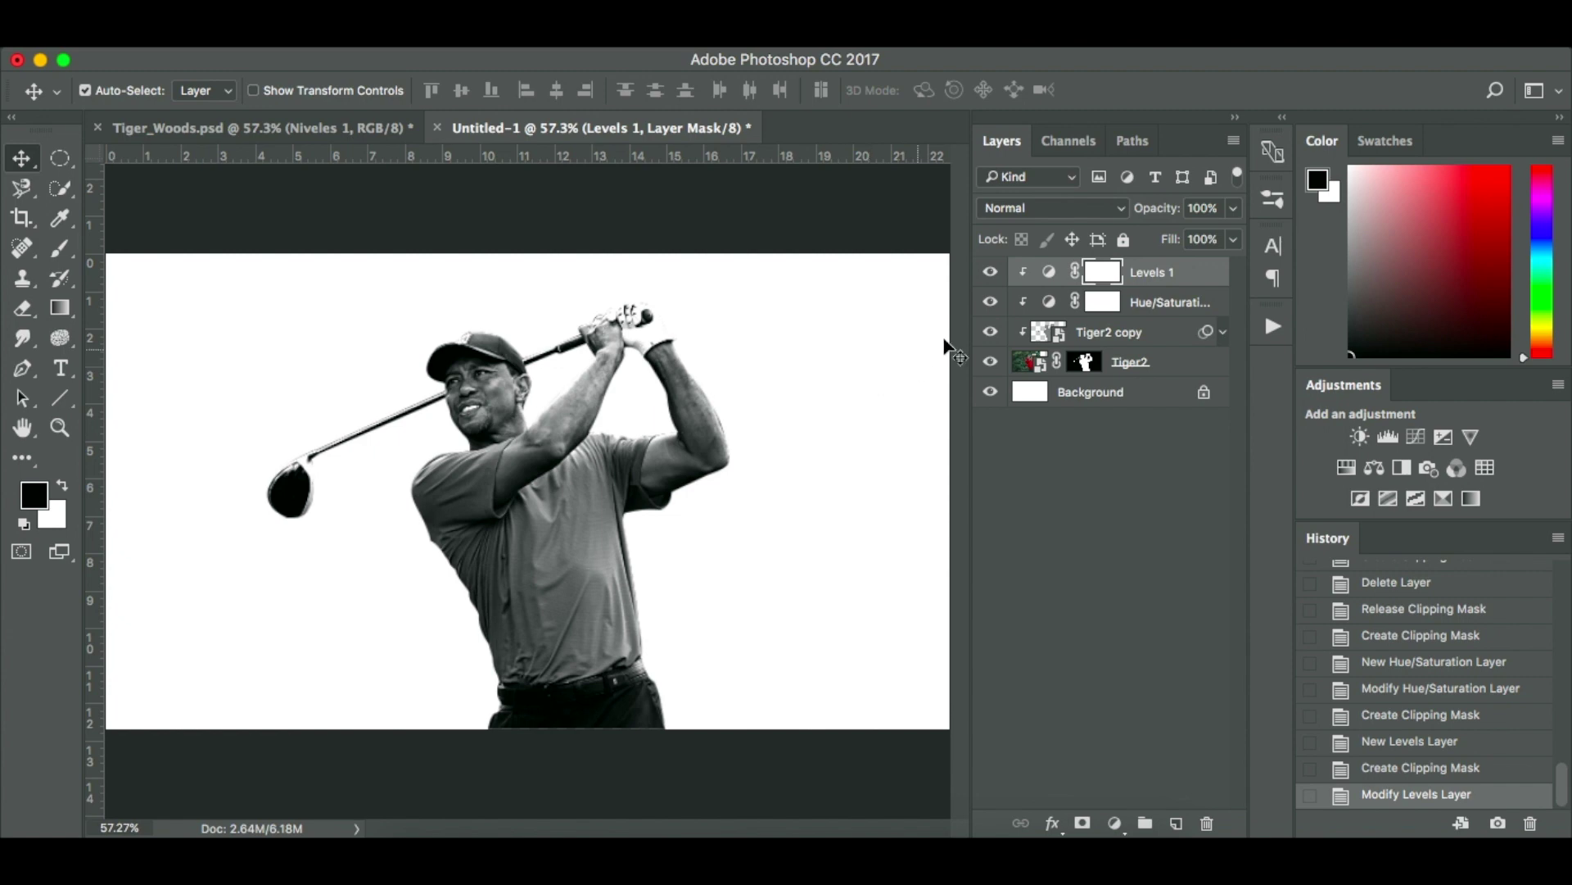
double_click(1048, 274)
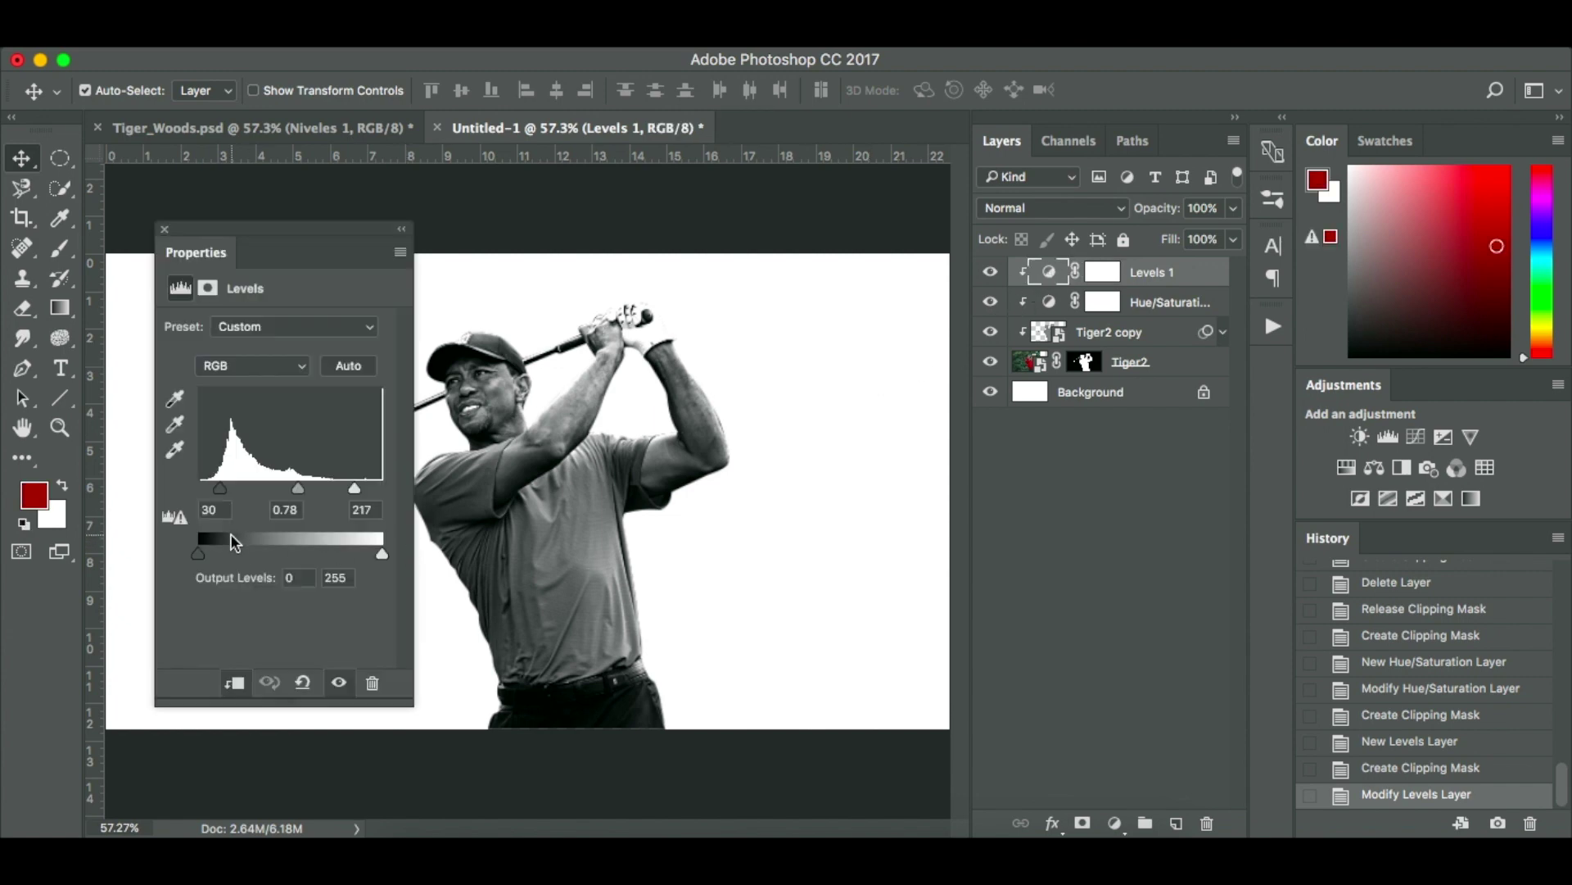
left_click(163, 230)
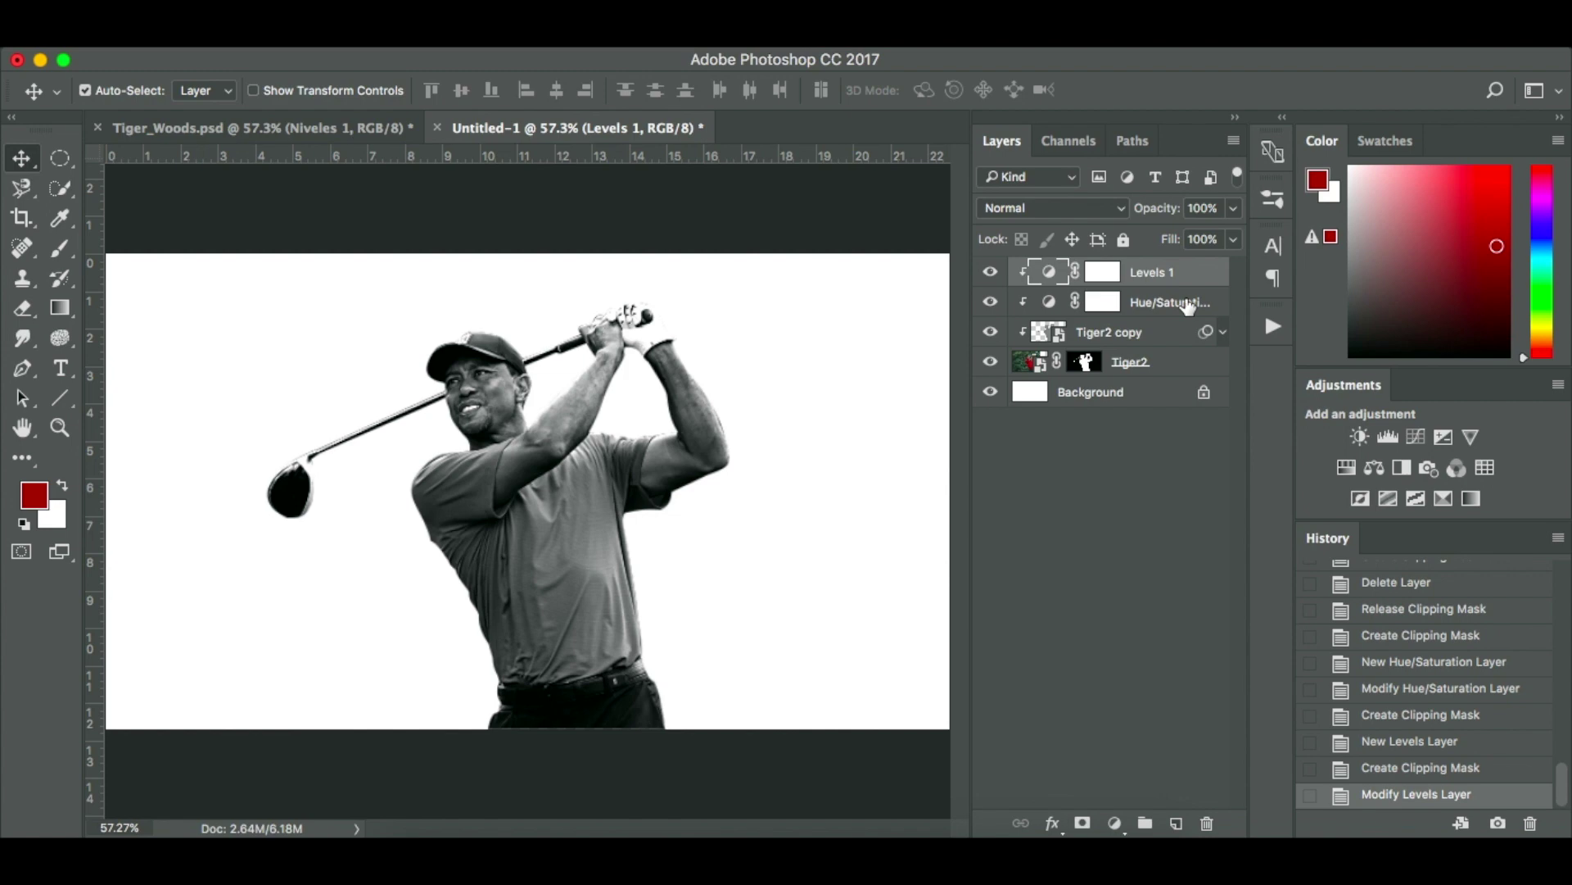
left_click(1114, 823)
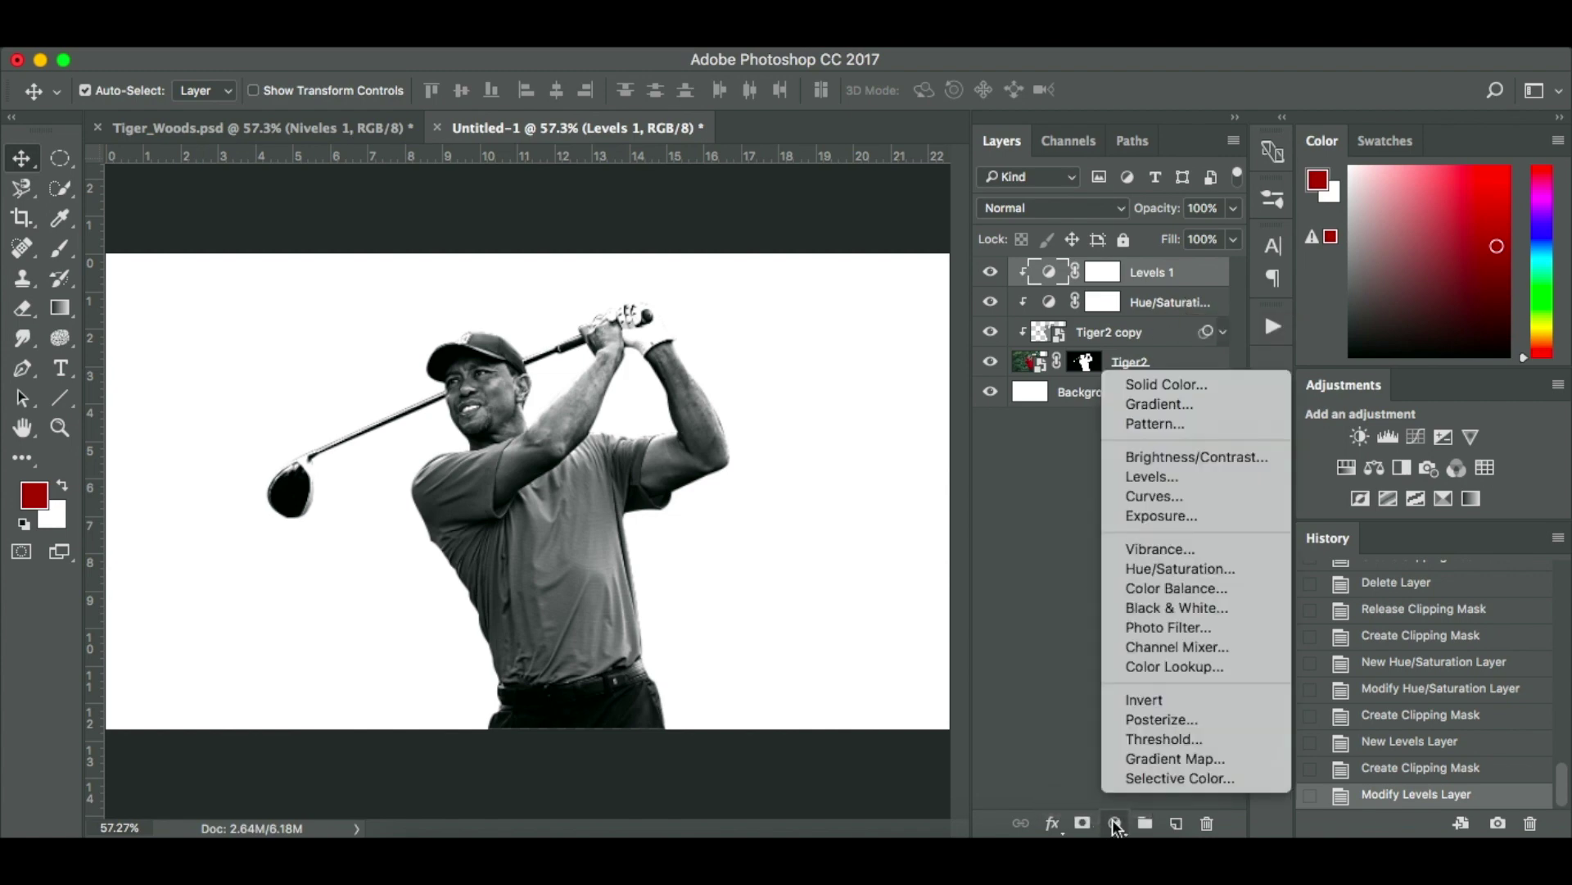
Add a Curves adjustment layer and pull the midtone point to darken slightly.
left_click(1203, 495)
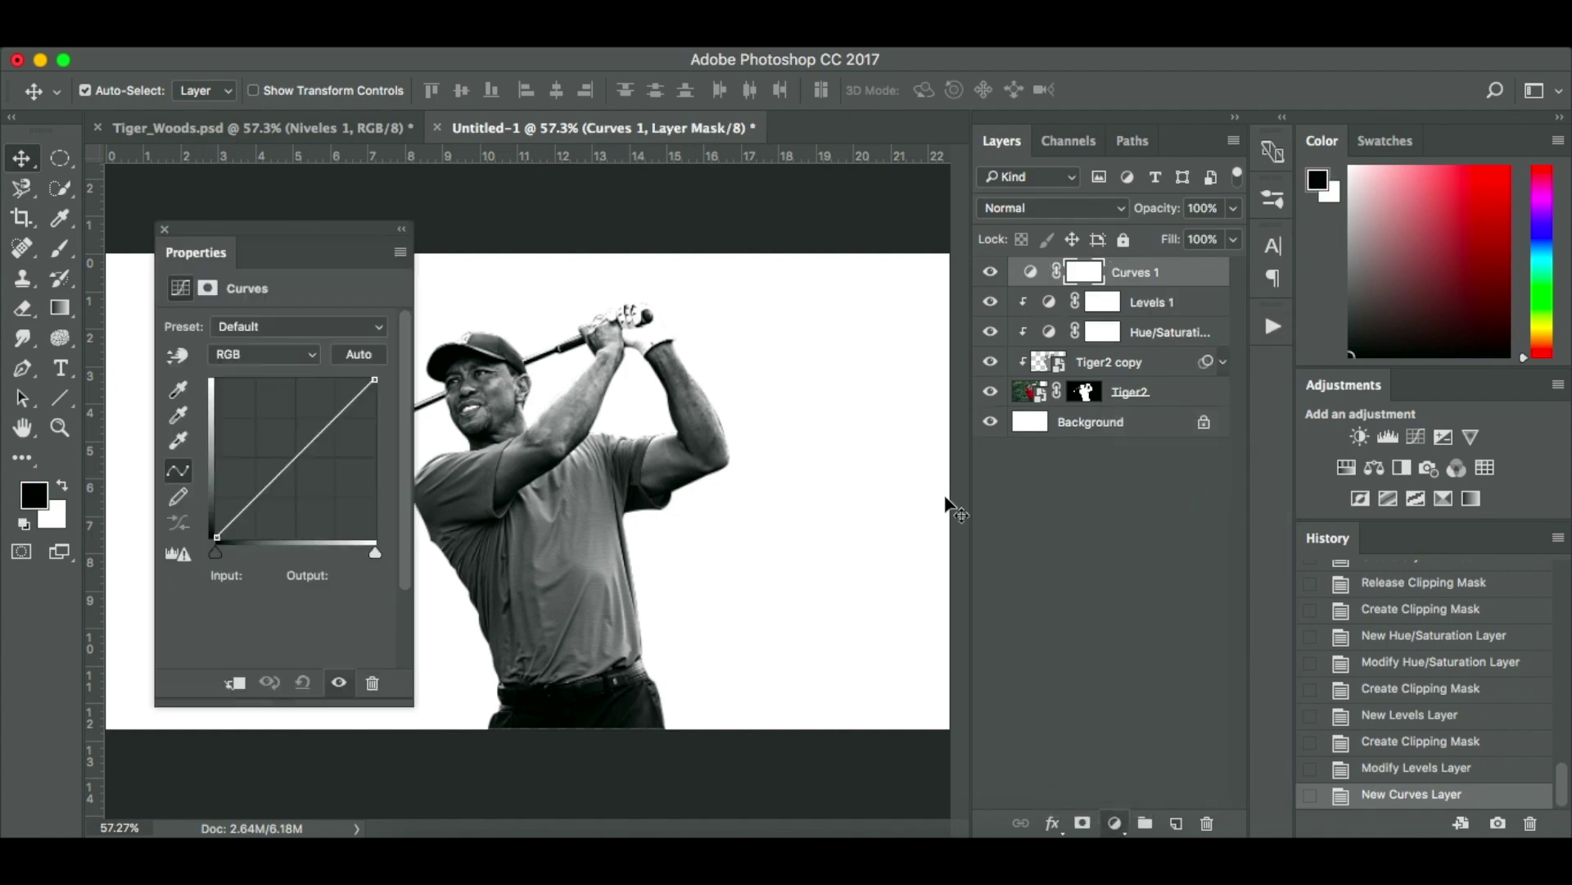
left_click(296, 457)
left_click_drag(296, 457, 295, 455)
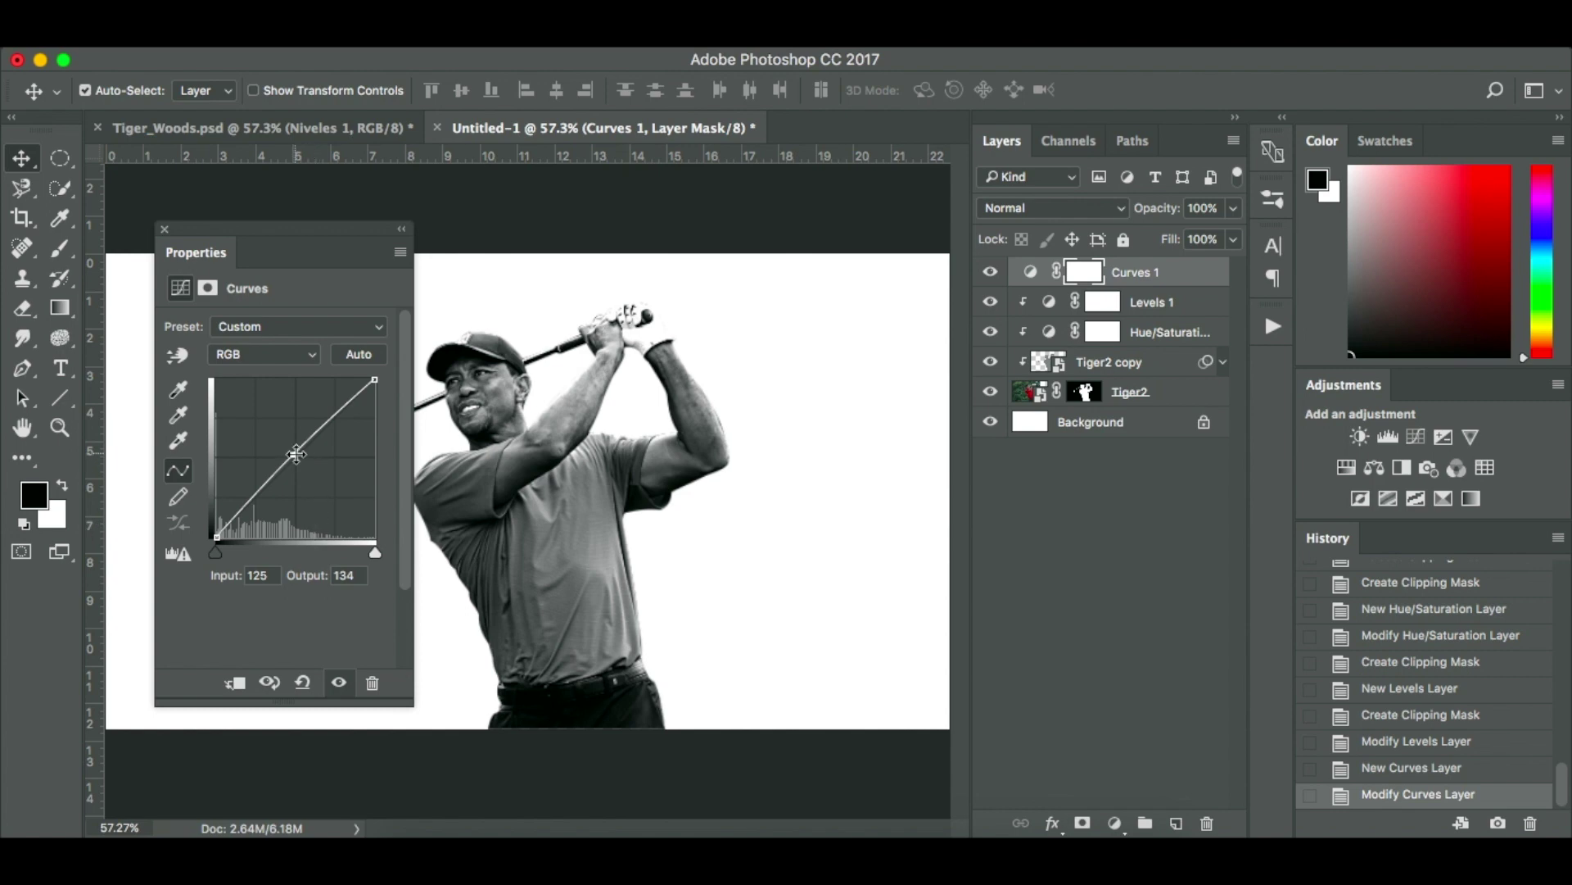
left_click_drag(294, 454, 297, 452)
Toggle Curves 1 off and on to compare, then clip it to the layers beneath.
left_click(339, 683)
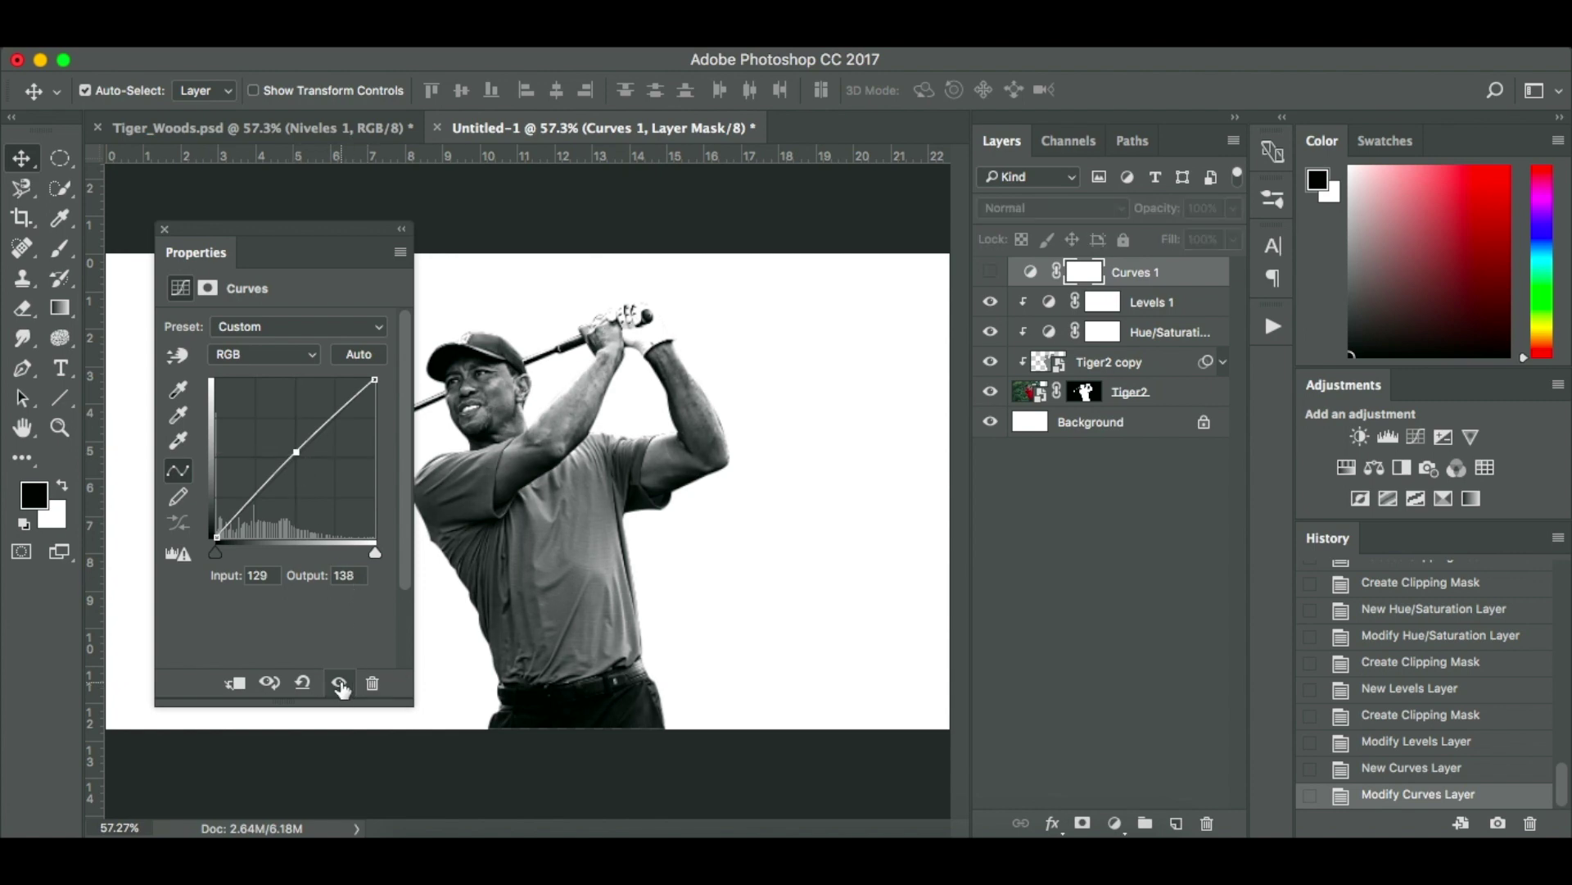
left_click(339, 683)
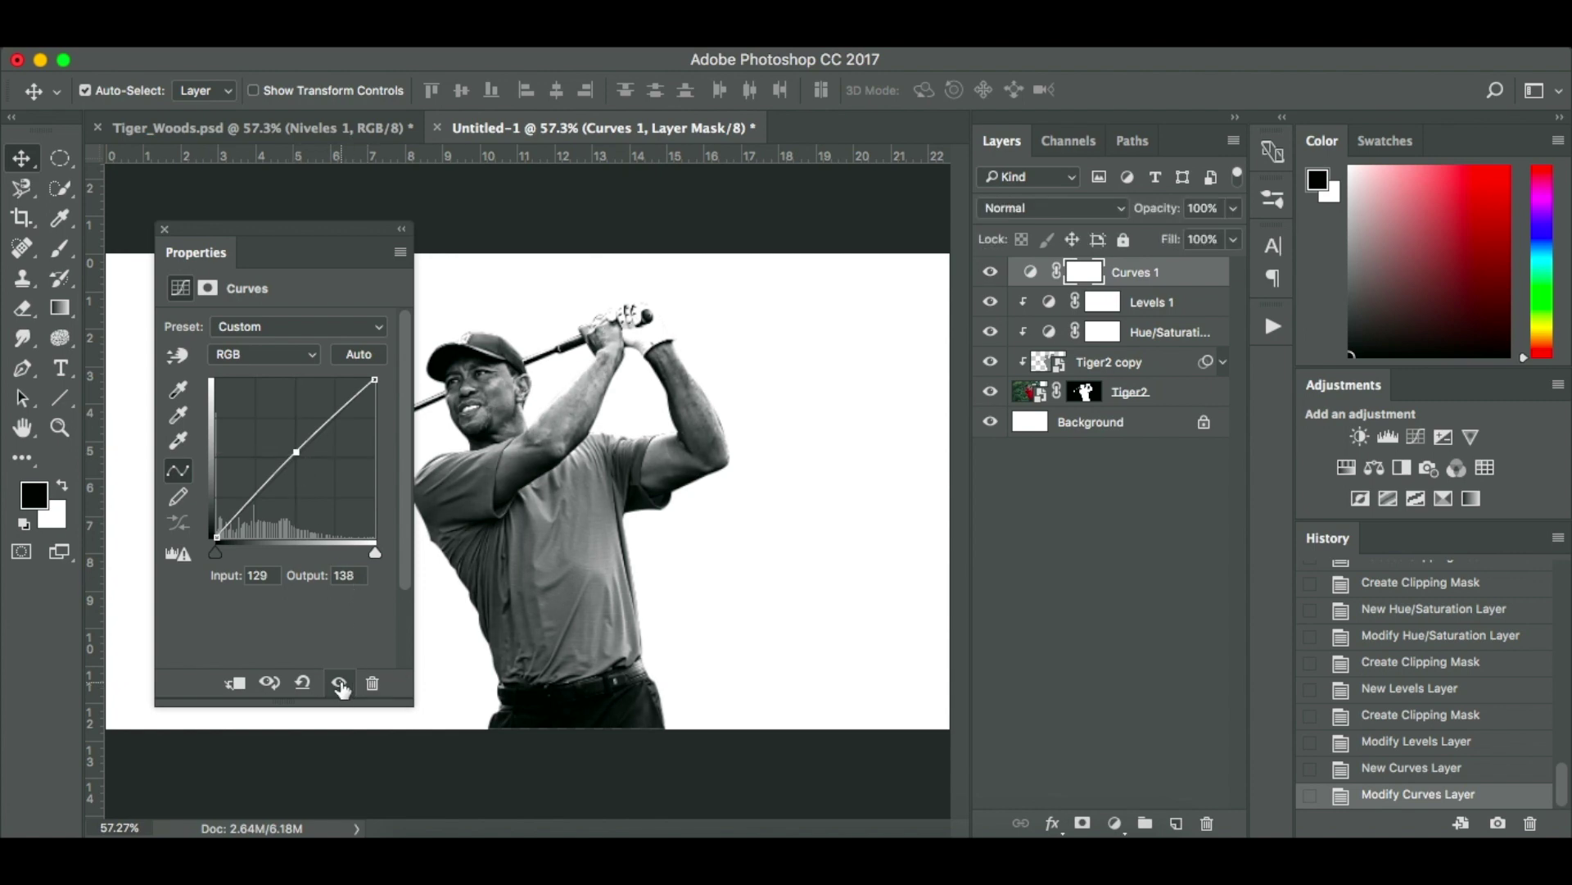
left_click(165, 230)
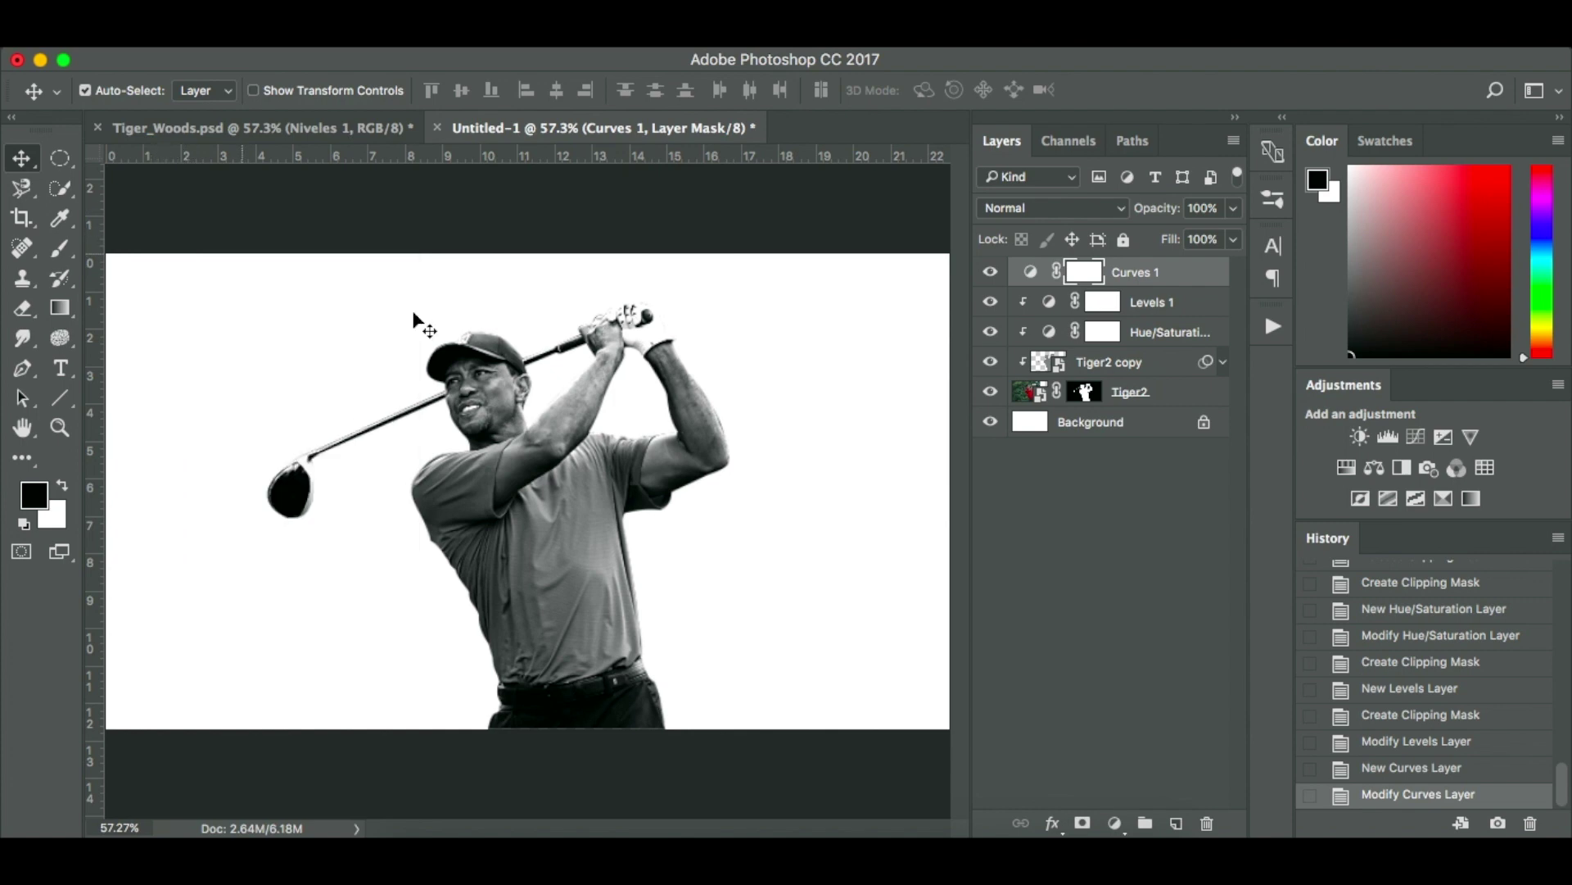
left_click(1184, 287, "alt")
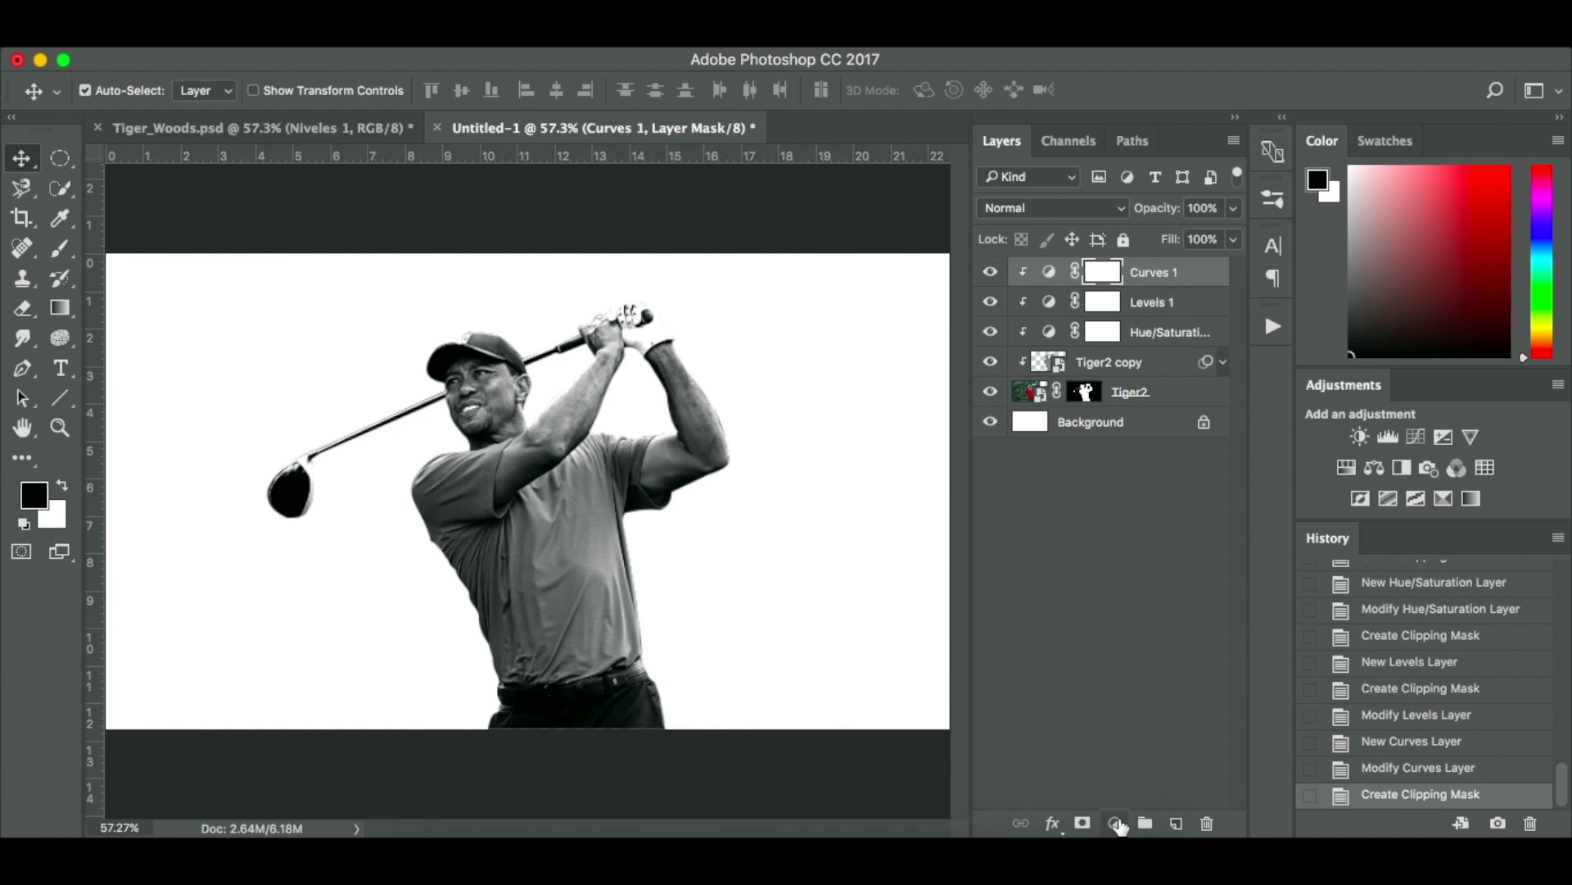
Add a Gradient Map using Sepia-Selenium 3 from the loaded Photographic Toning presets.
left_click(1115, 823)
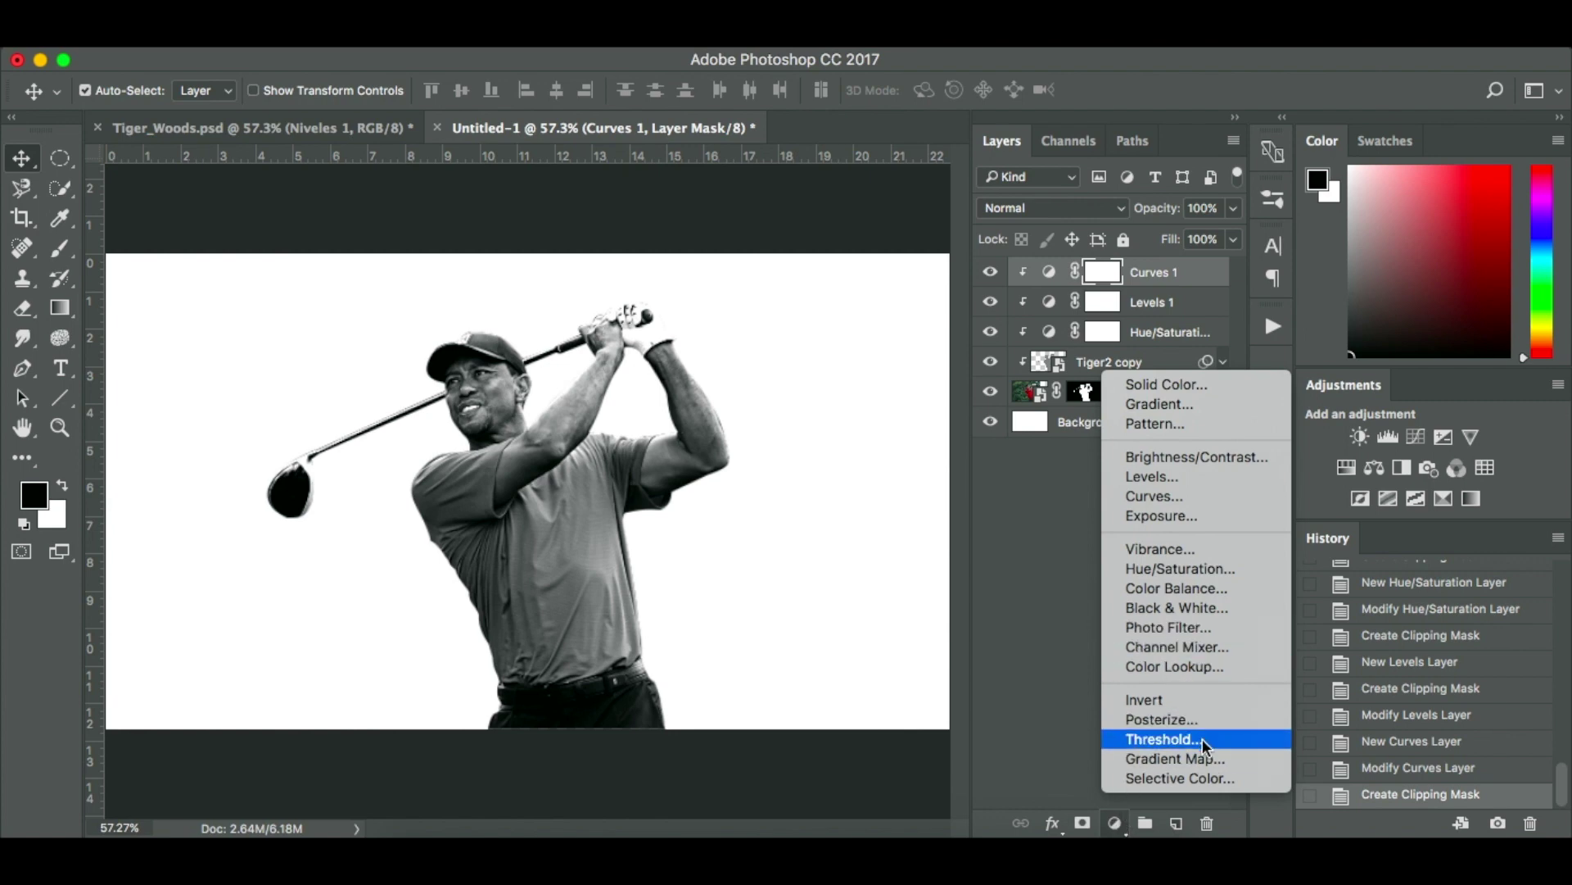
left_click(1245, 759)
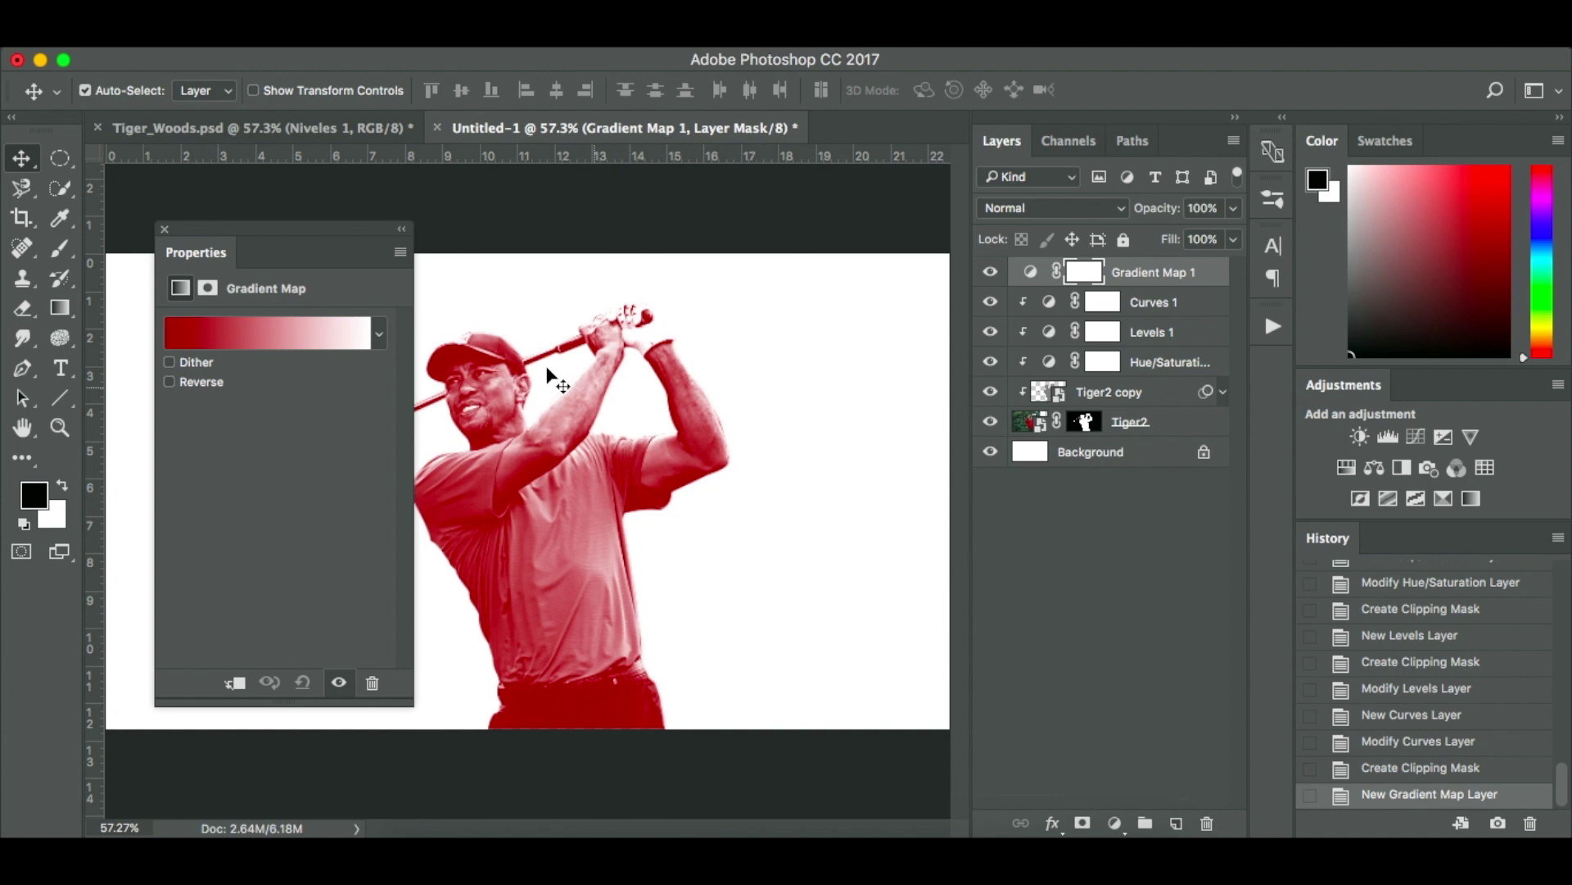
left_click(292, 328)
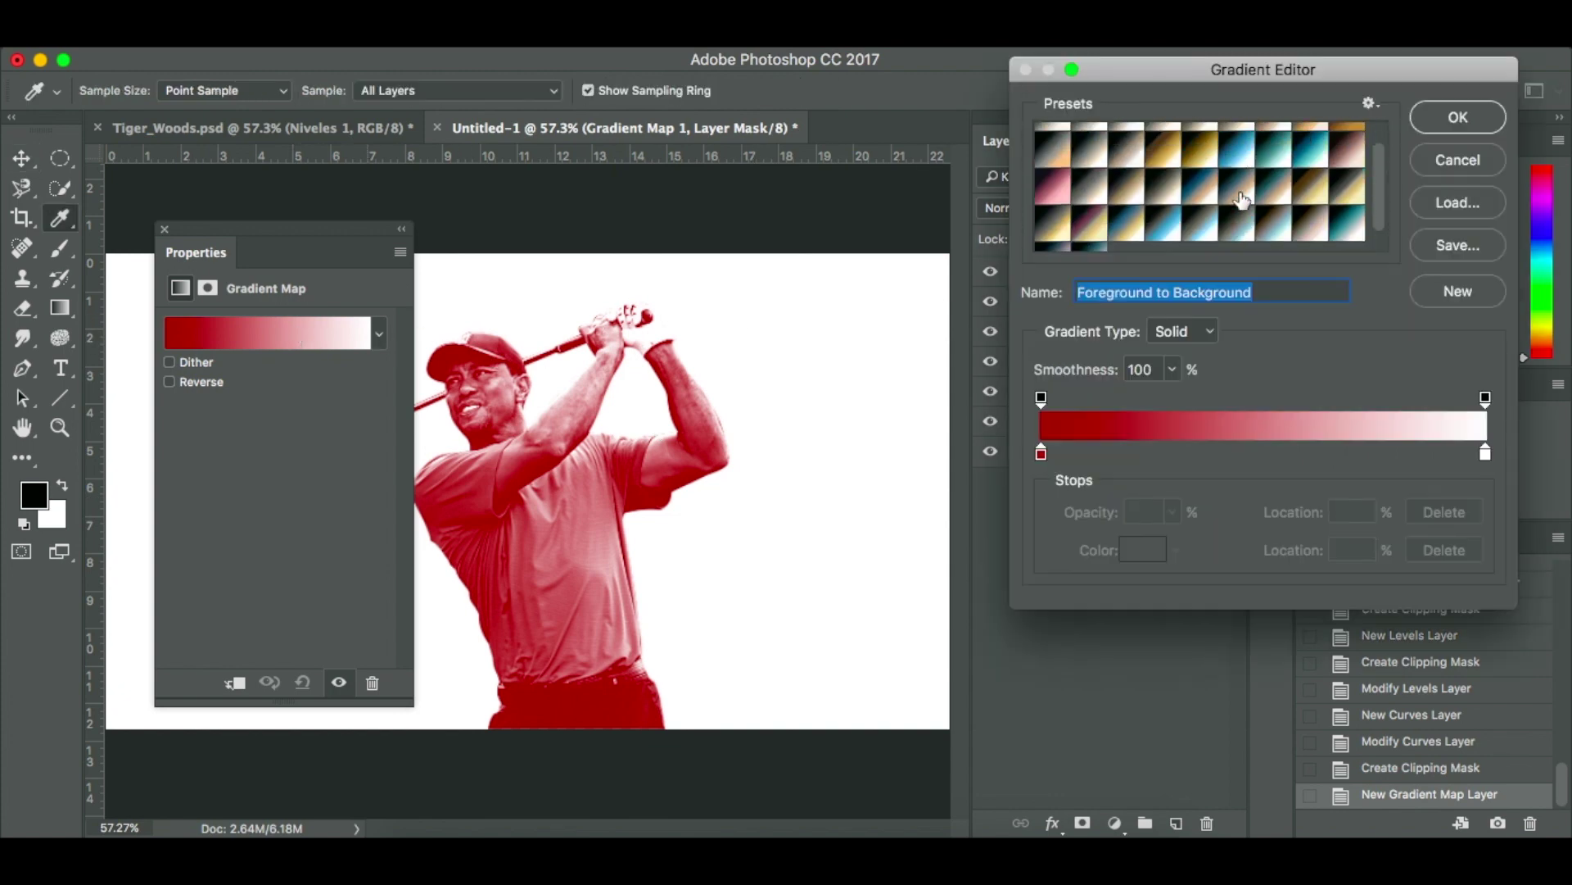
left_click(1371, 103)
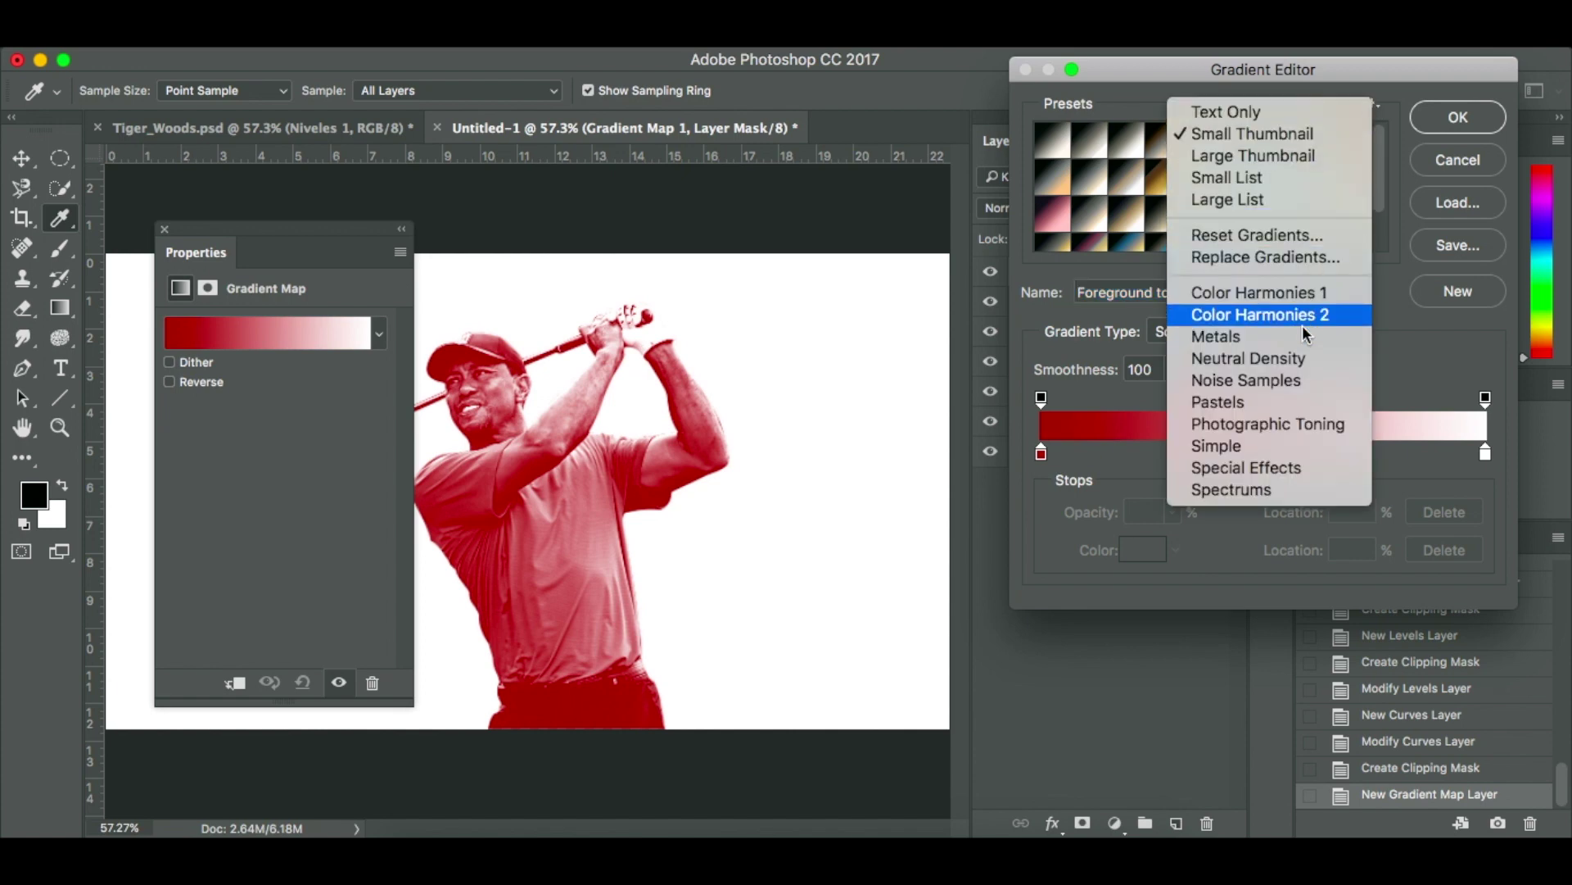
left_click(1322, 429)
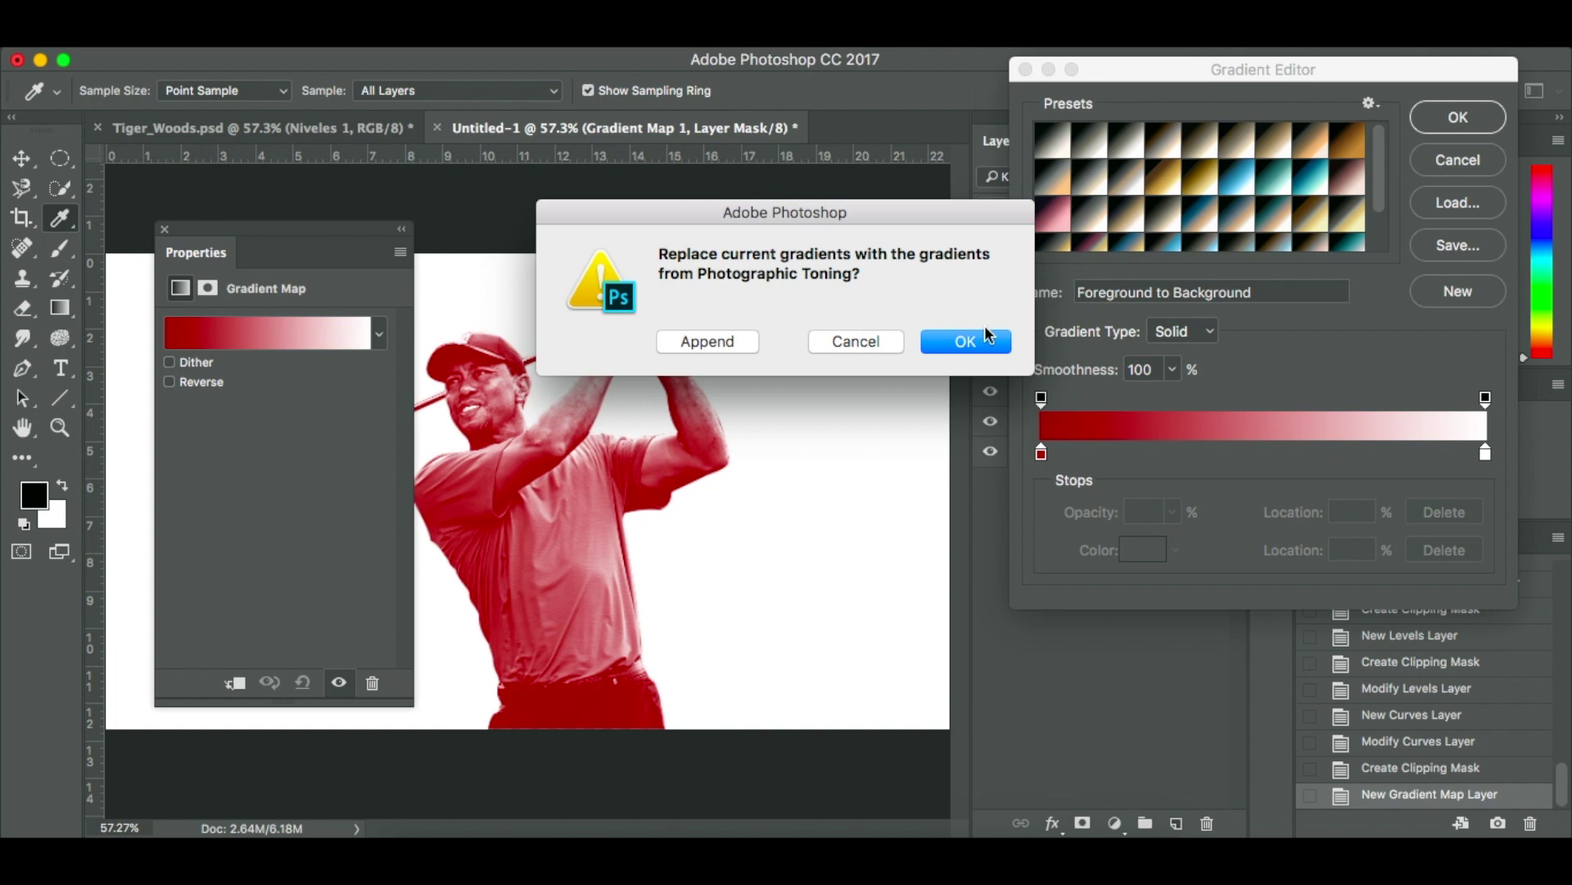
left_click(970, 343)
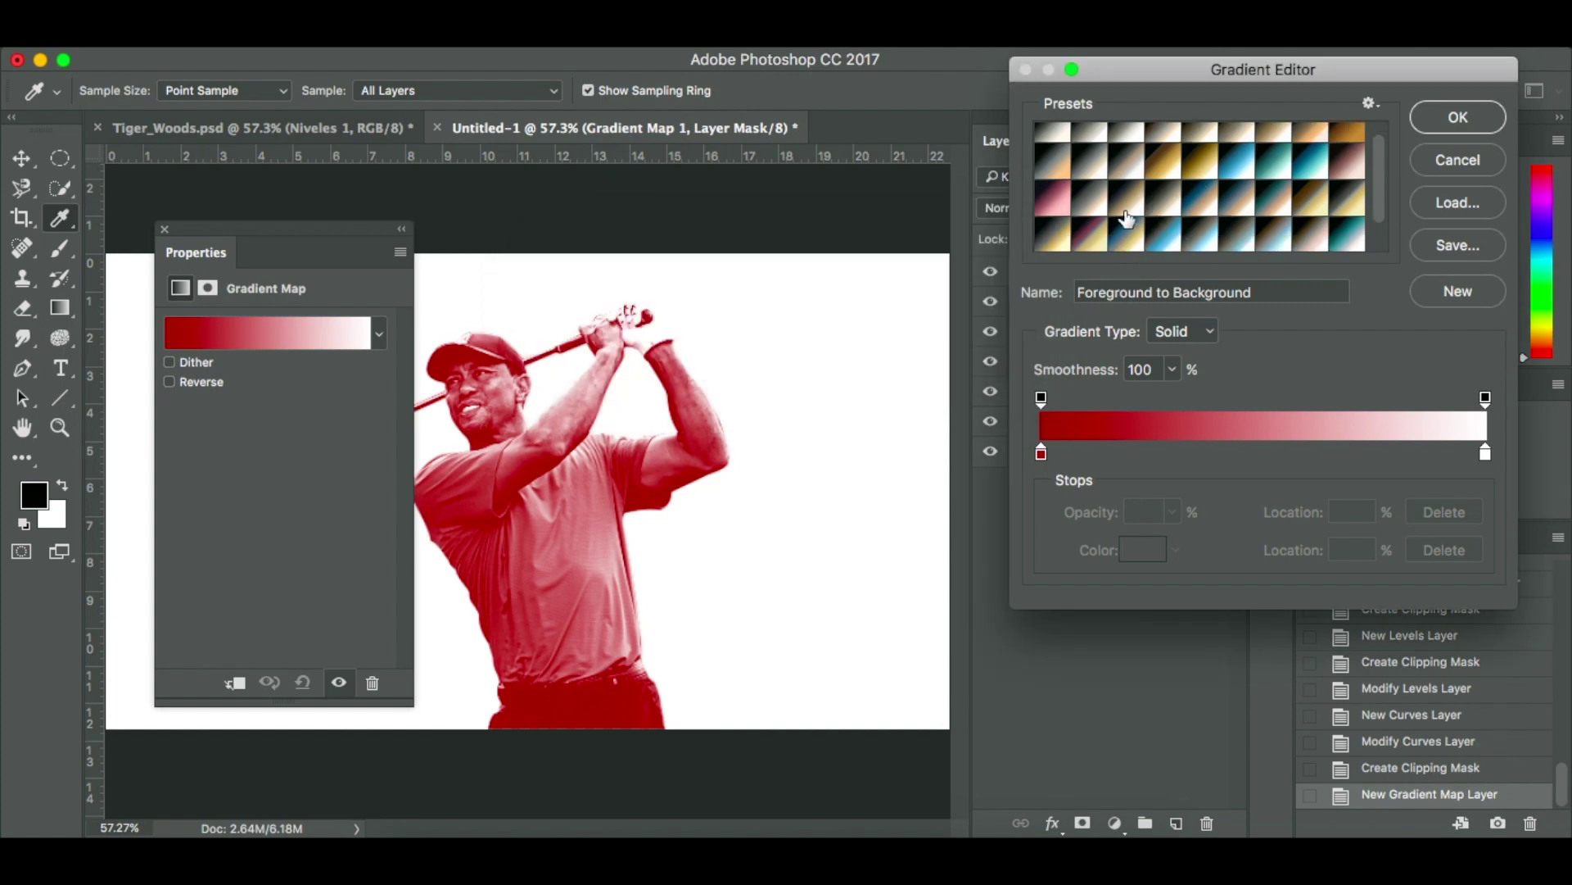
left_click(1171, 227)
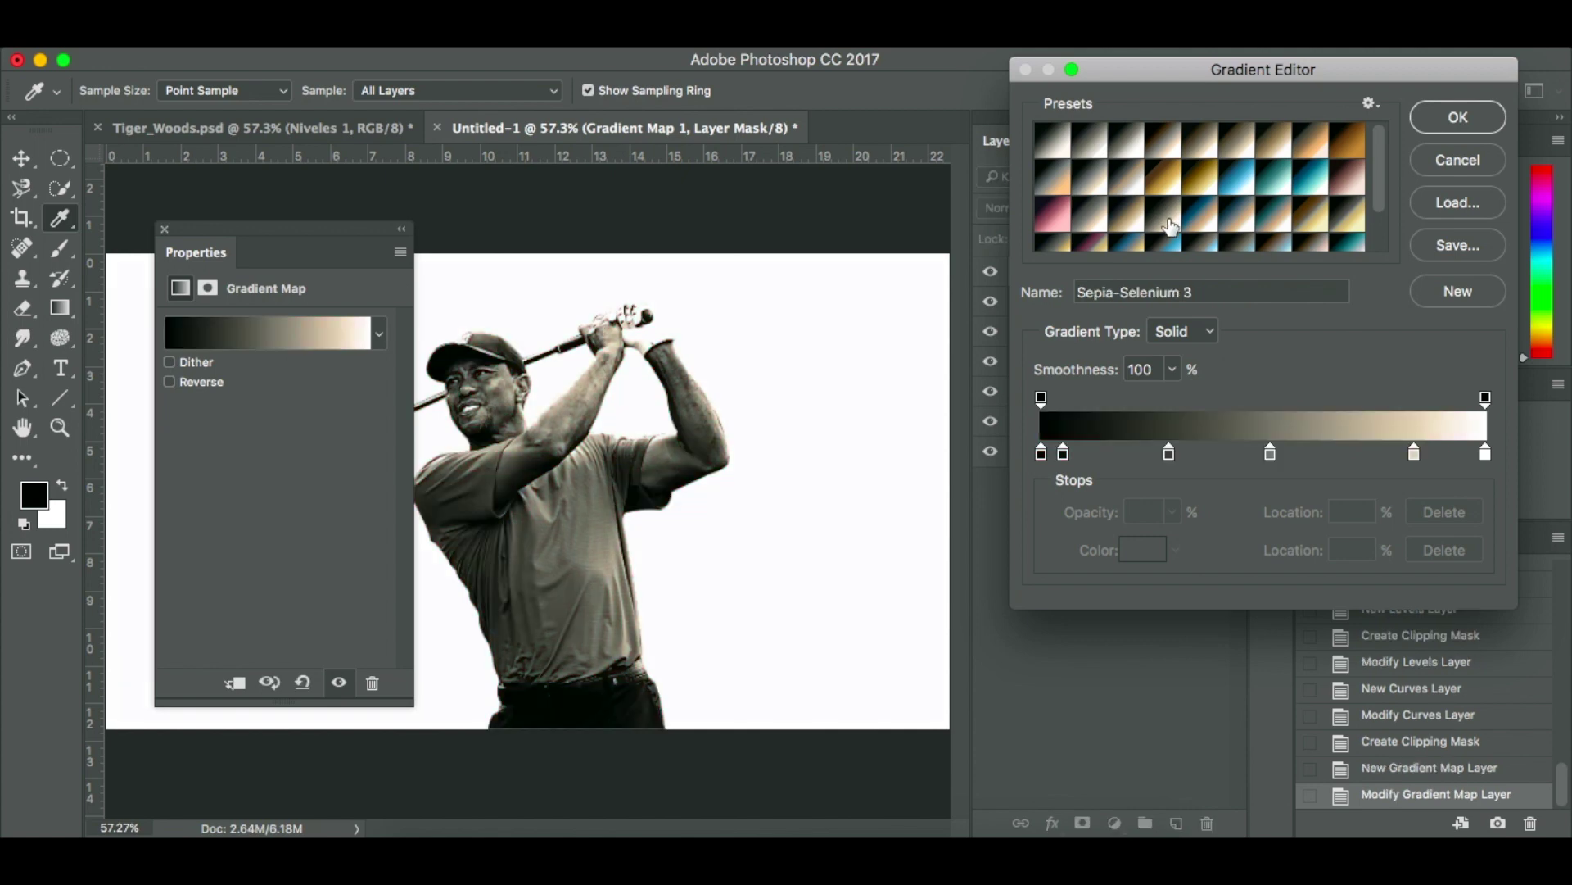
left_click(164, 230)
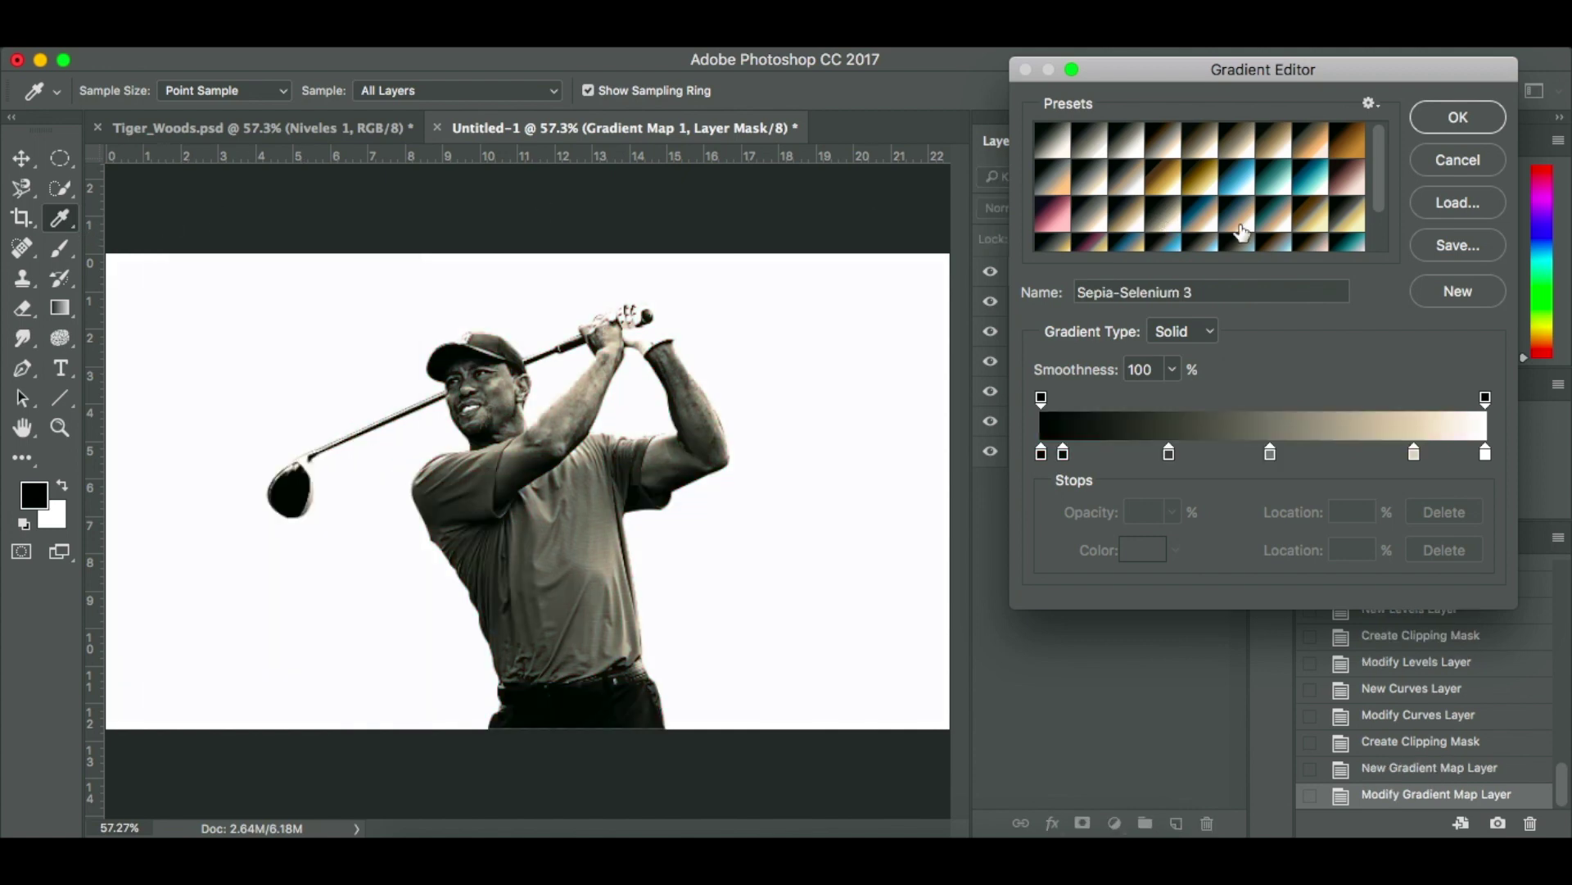
left_click(1456, 119)
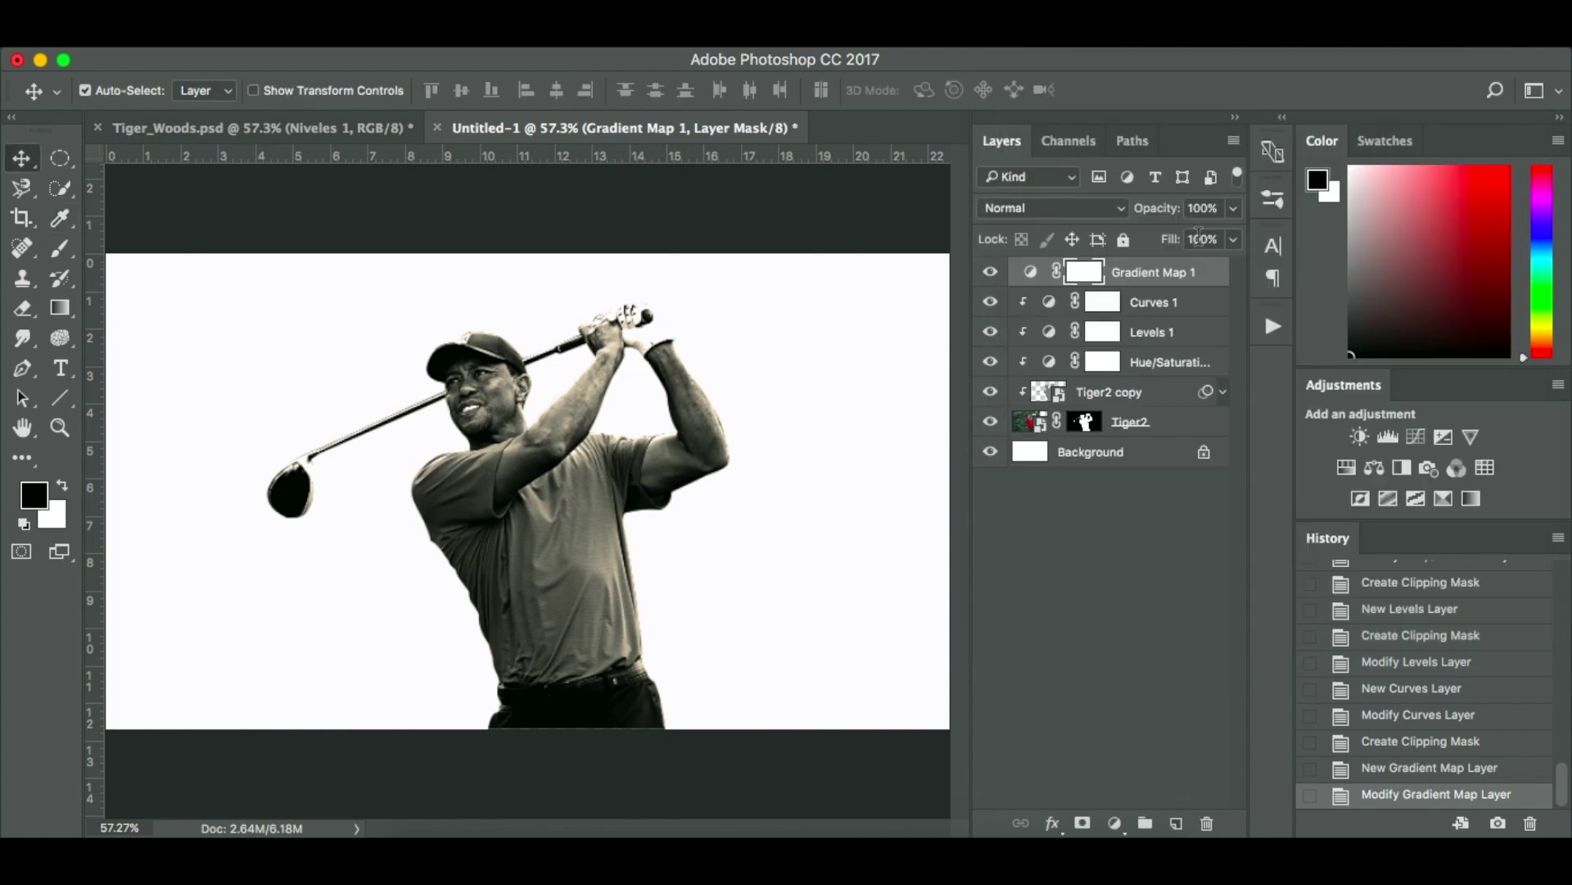
Clip Gradient Map 1 and set it to Darken blending at 75% opacity.
left_click_drag(1194, 283, 1085, 376)
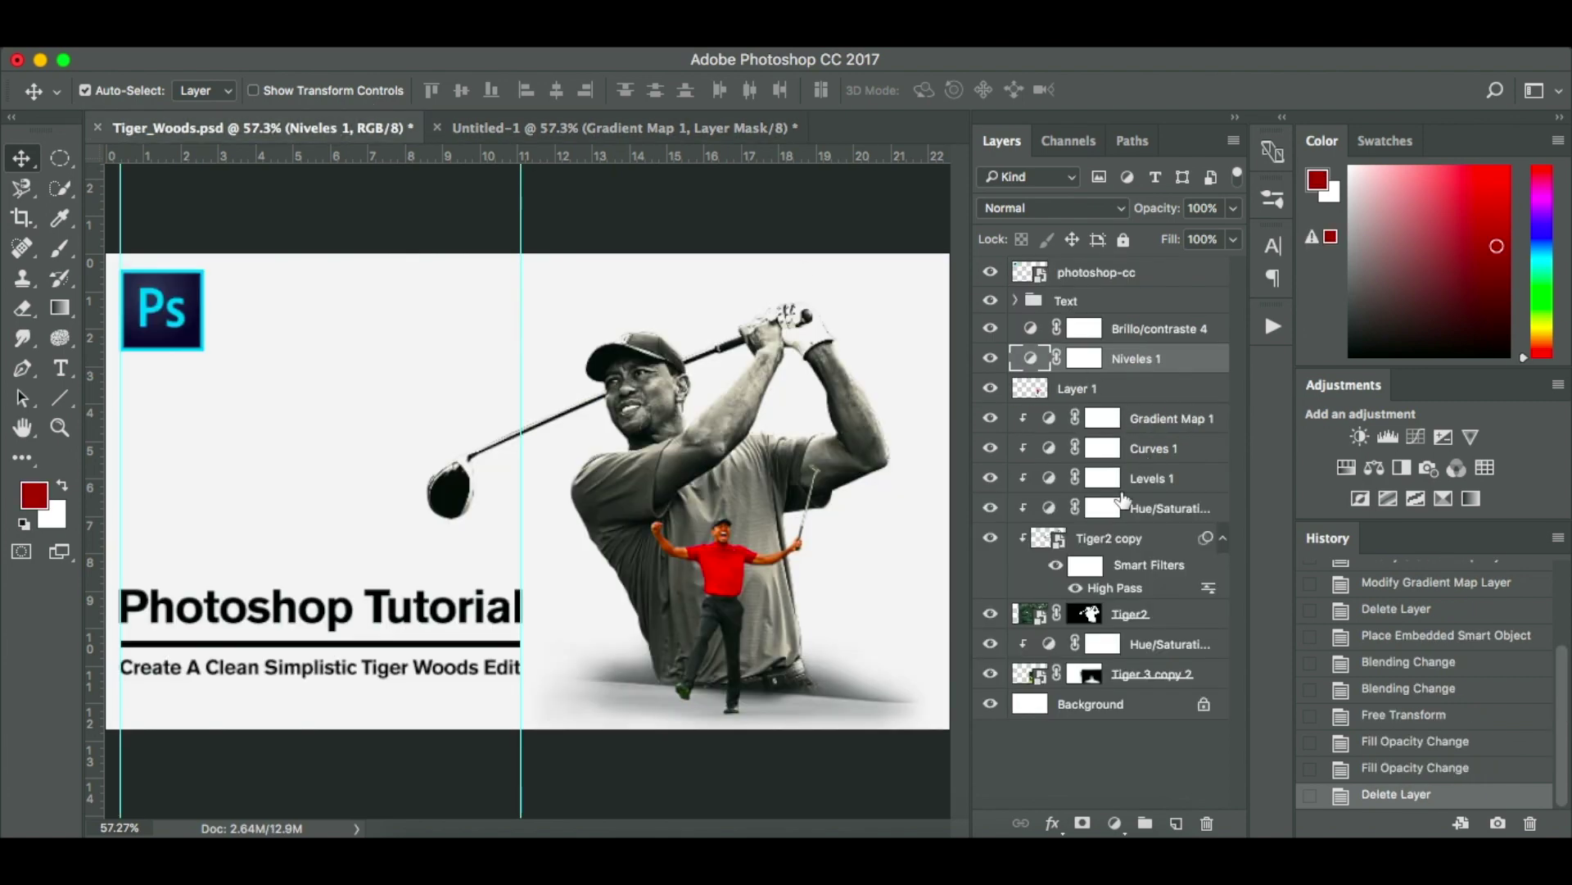
left_click(1167, 428)
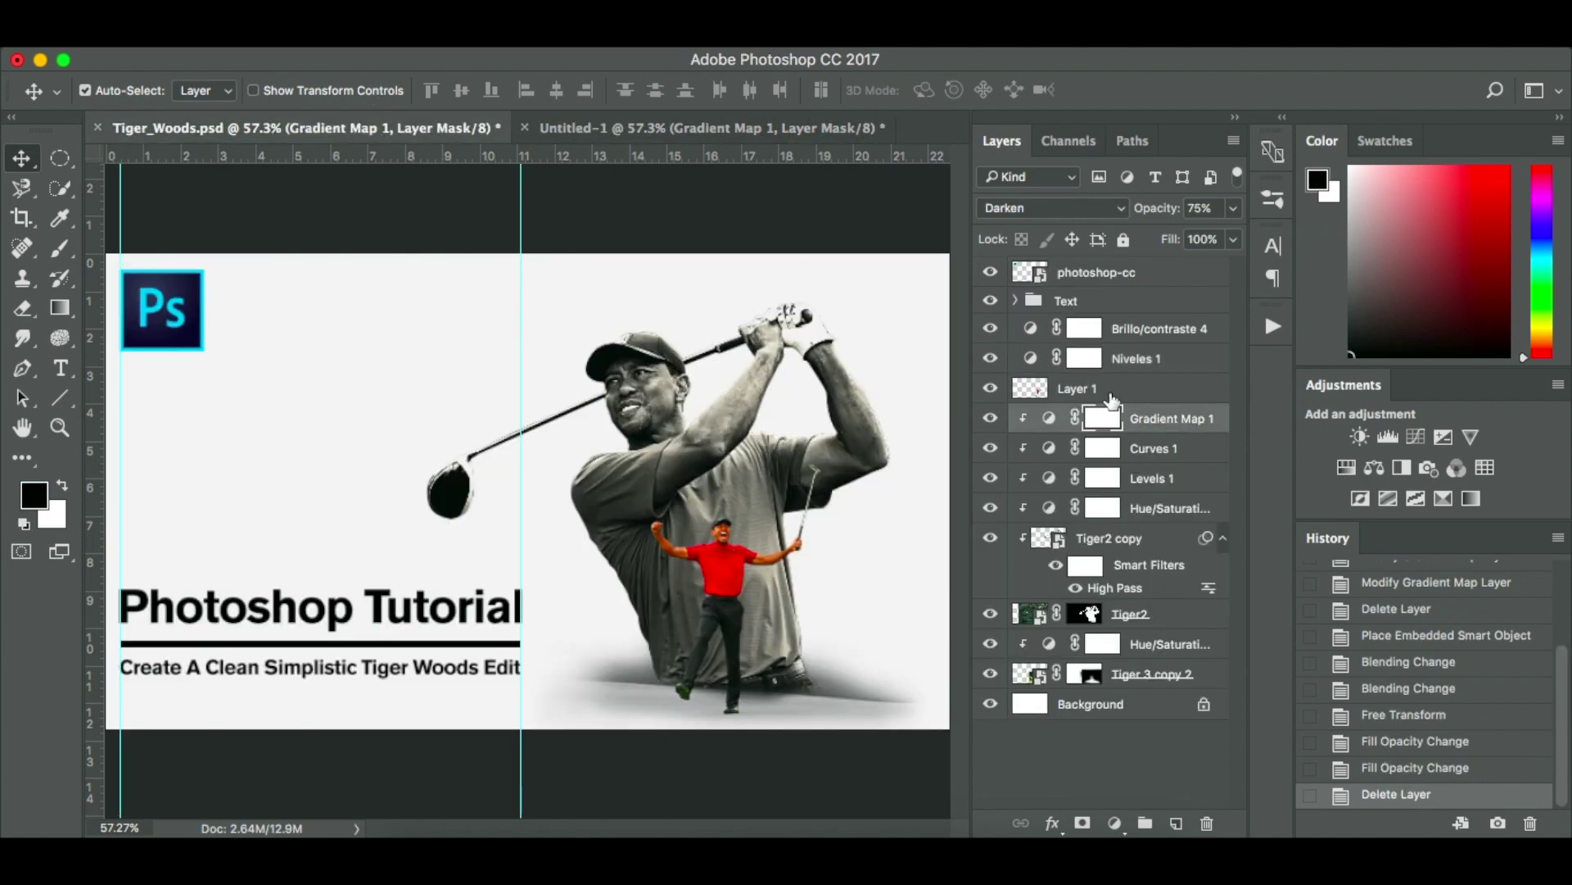
left_click(605, 129)
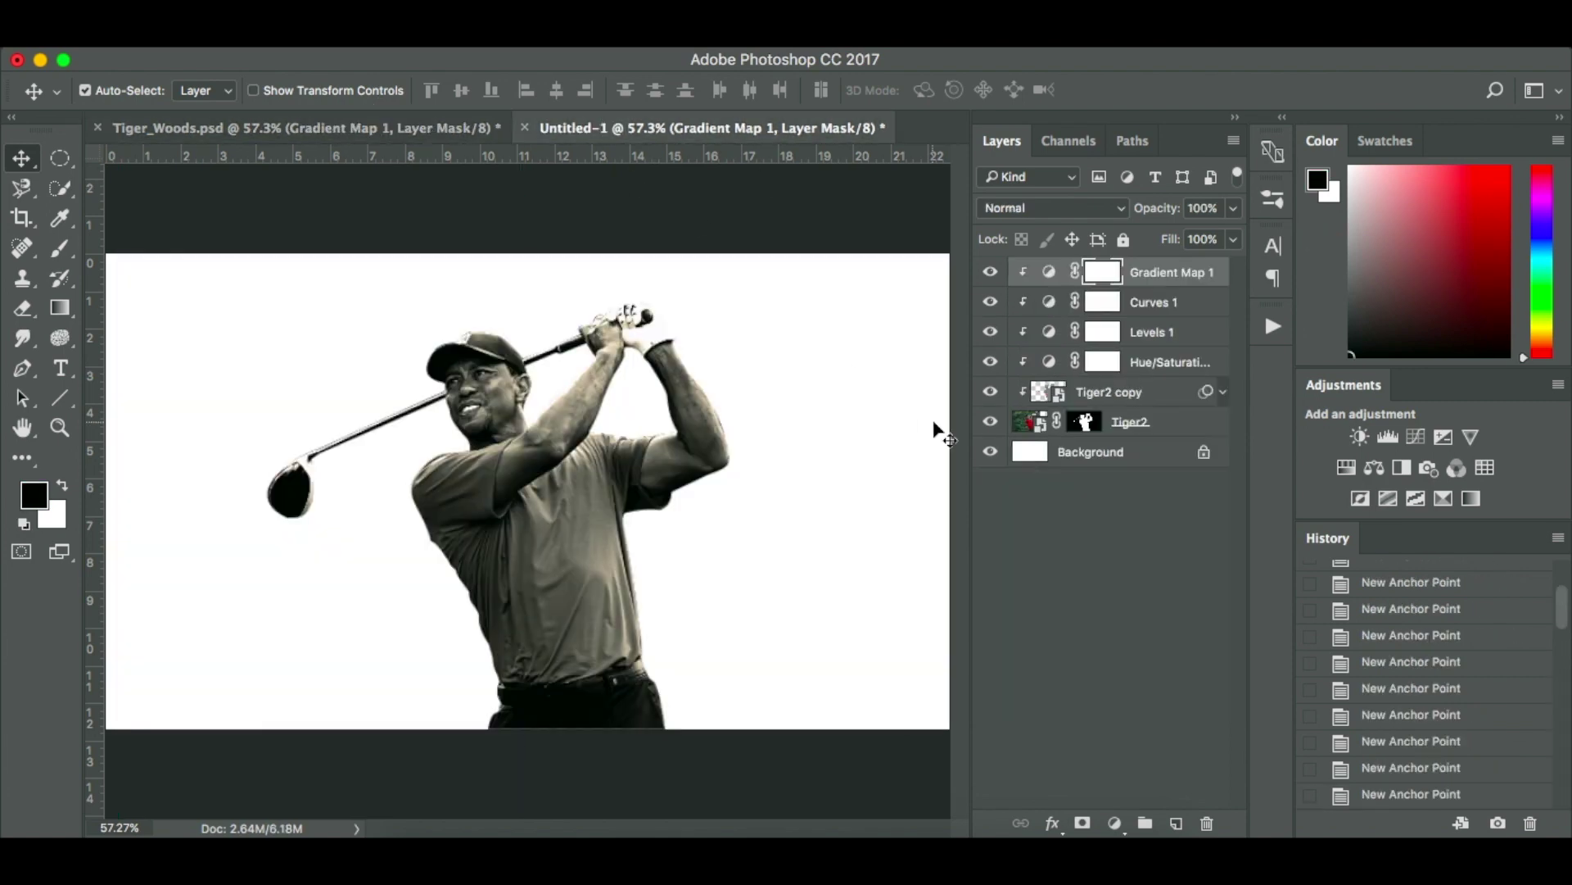
left_click(1119, 214)
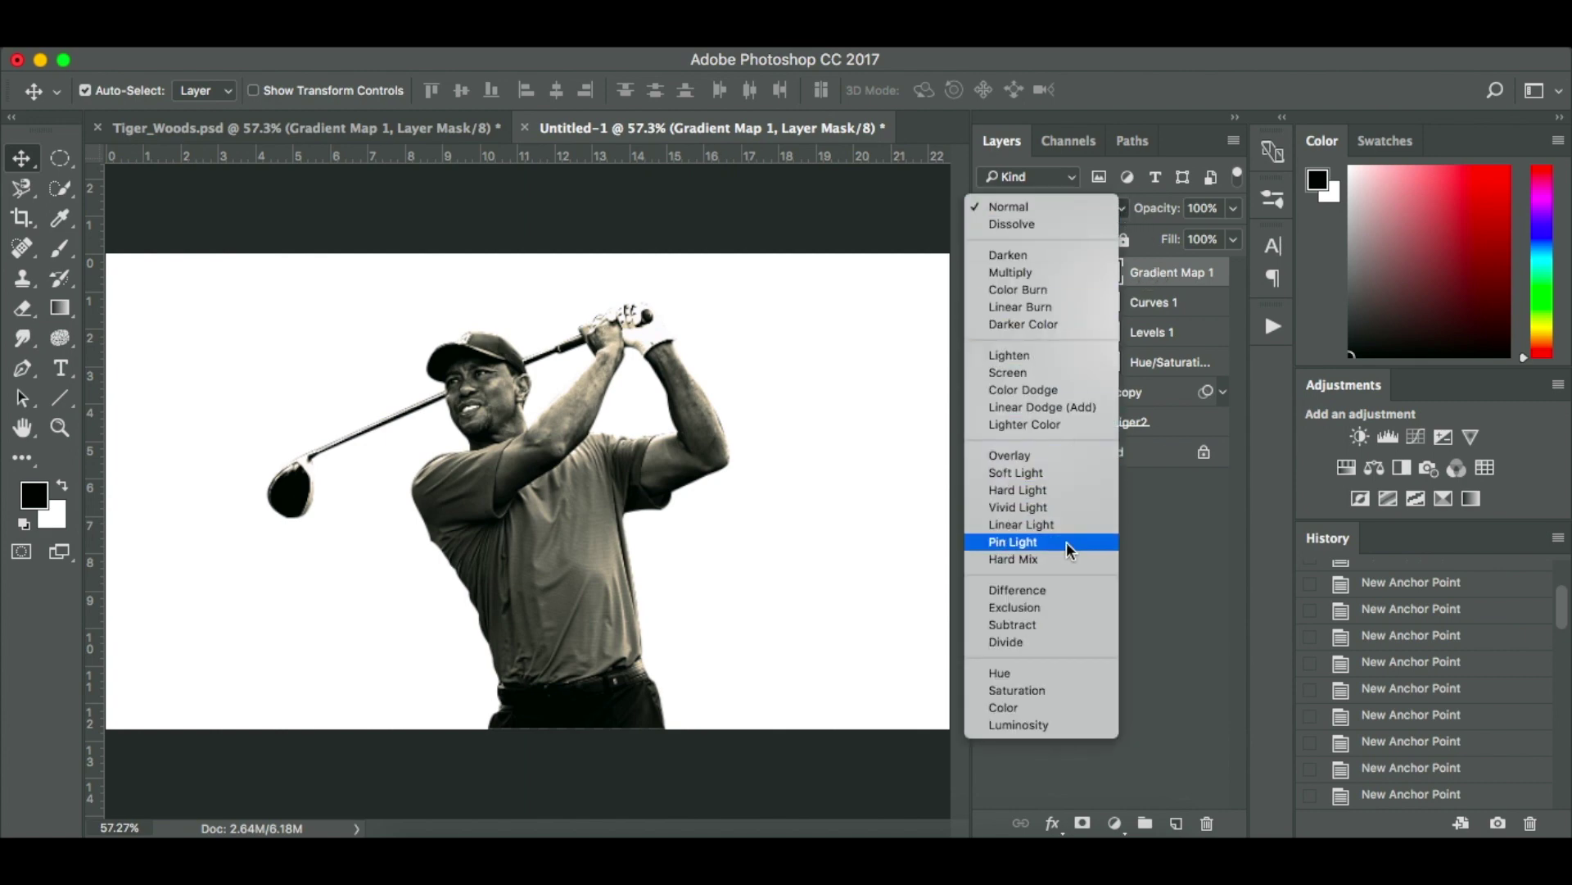
left_click(1062, 261)
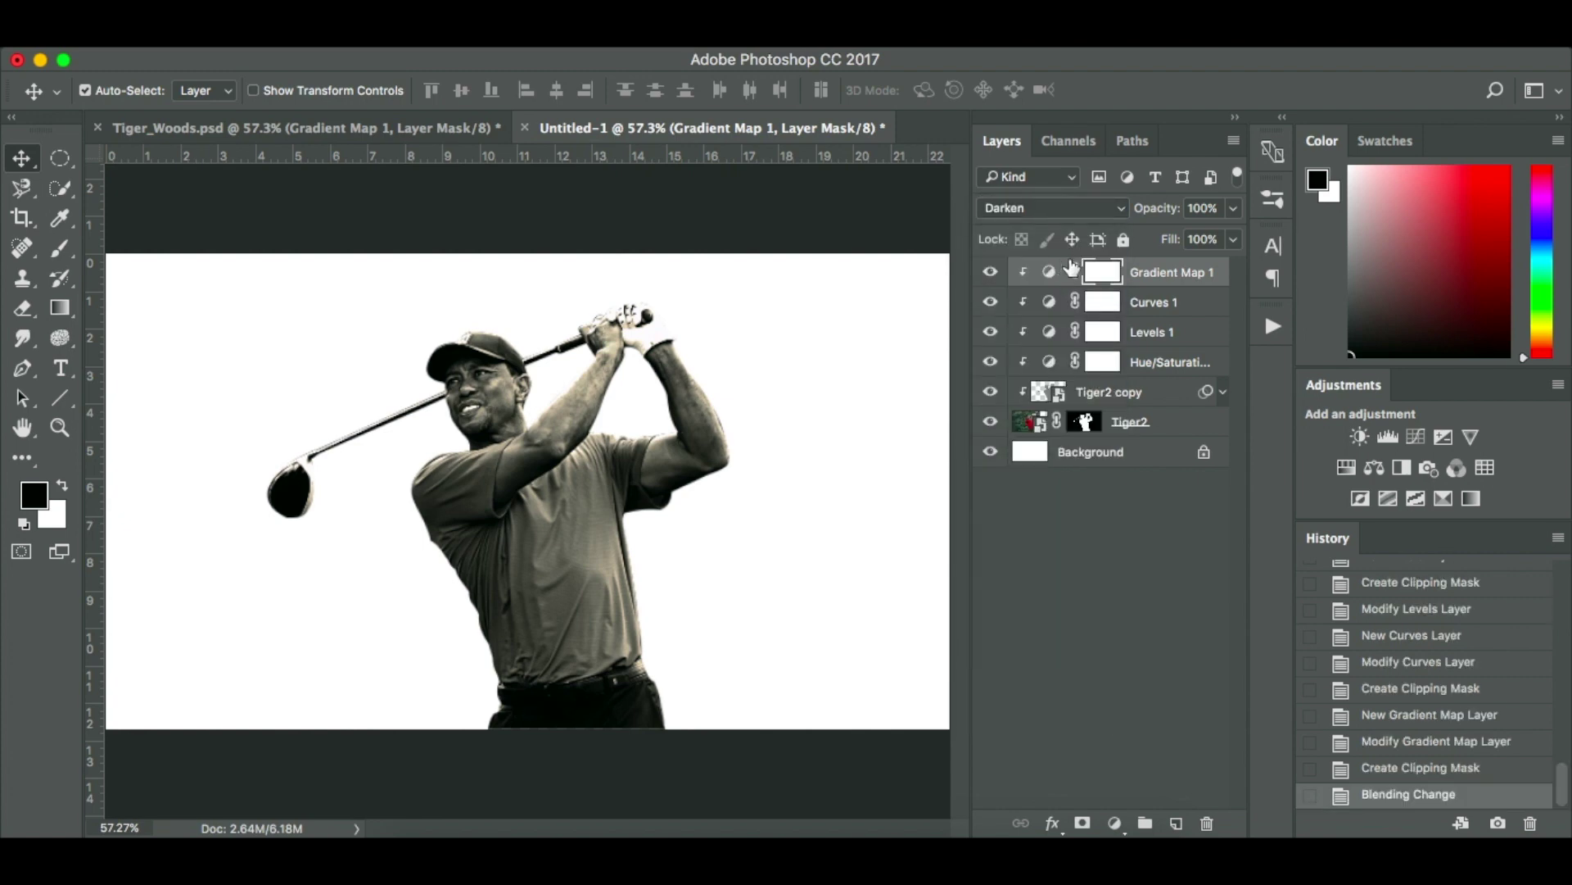
left_click(1233, 209)
left_click(1192, 234)
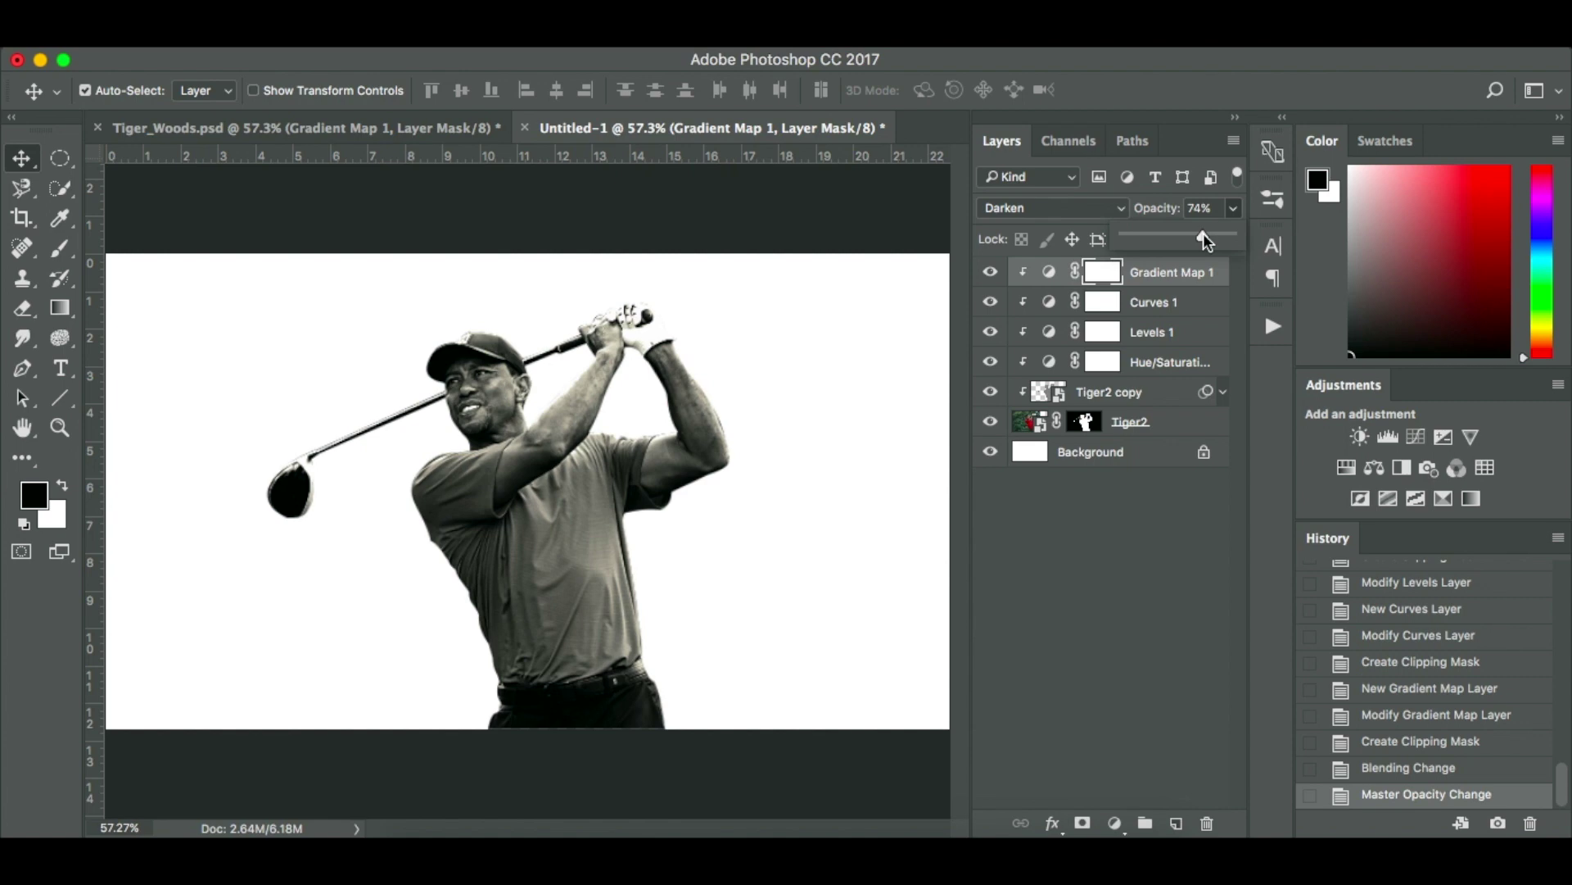
Recheck the gradient map against Tiger_Woods.psd, then bring up Finder's Latest Tutorial folder.
left_click(1106, 543)
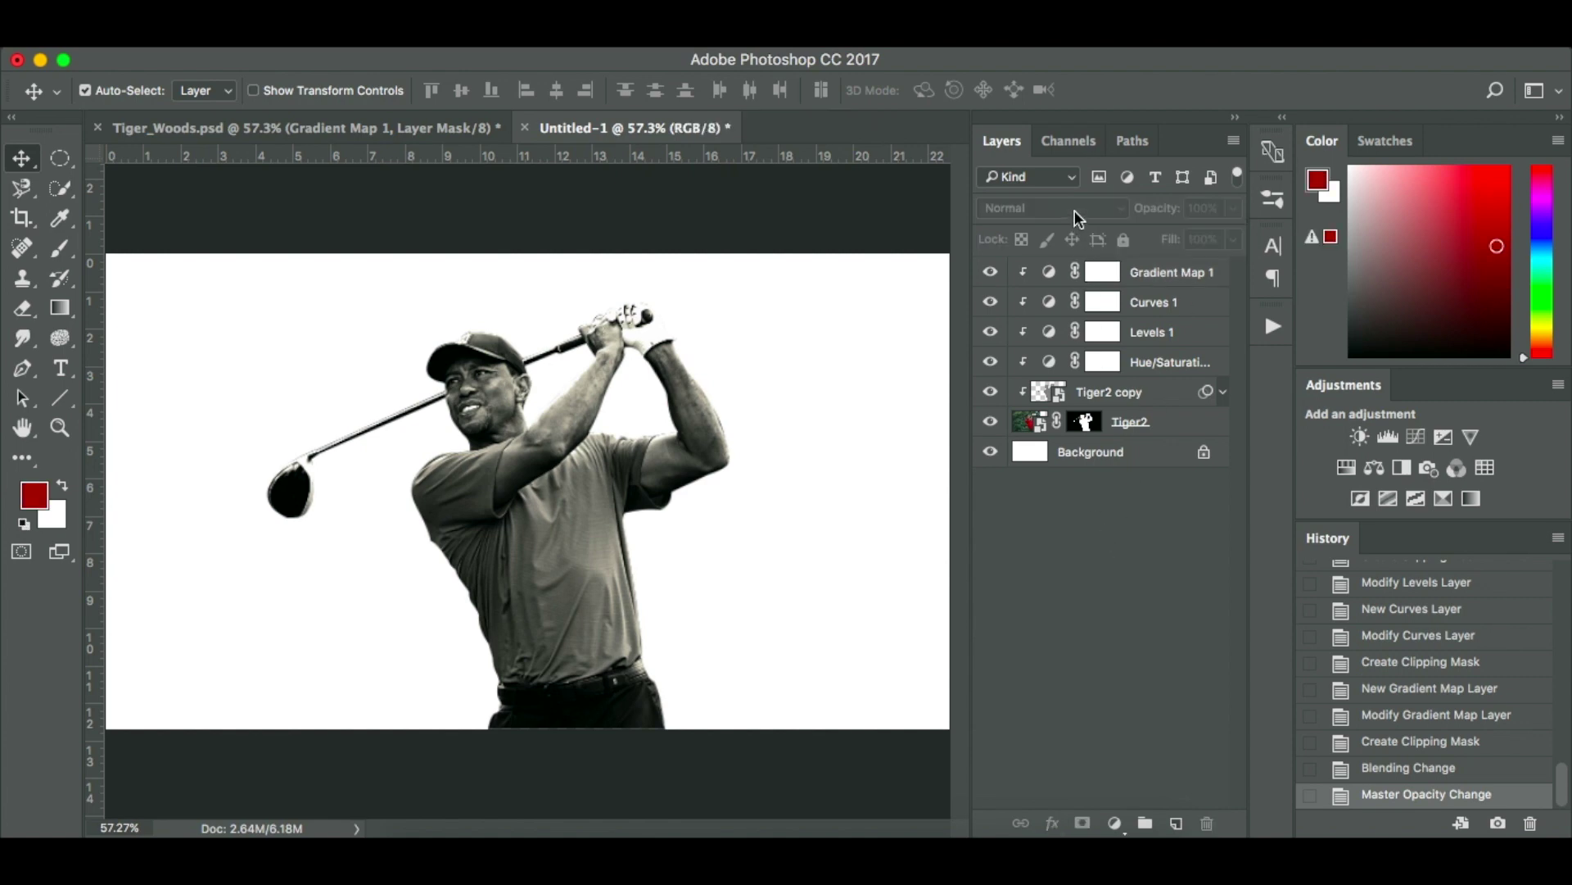
left_click(1168, 285)
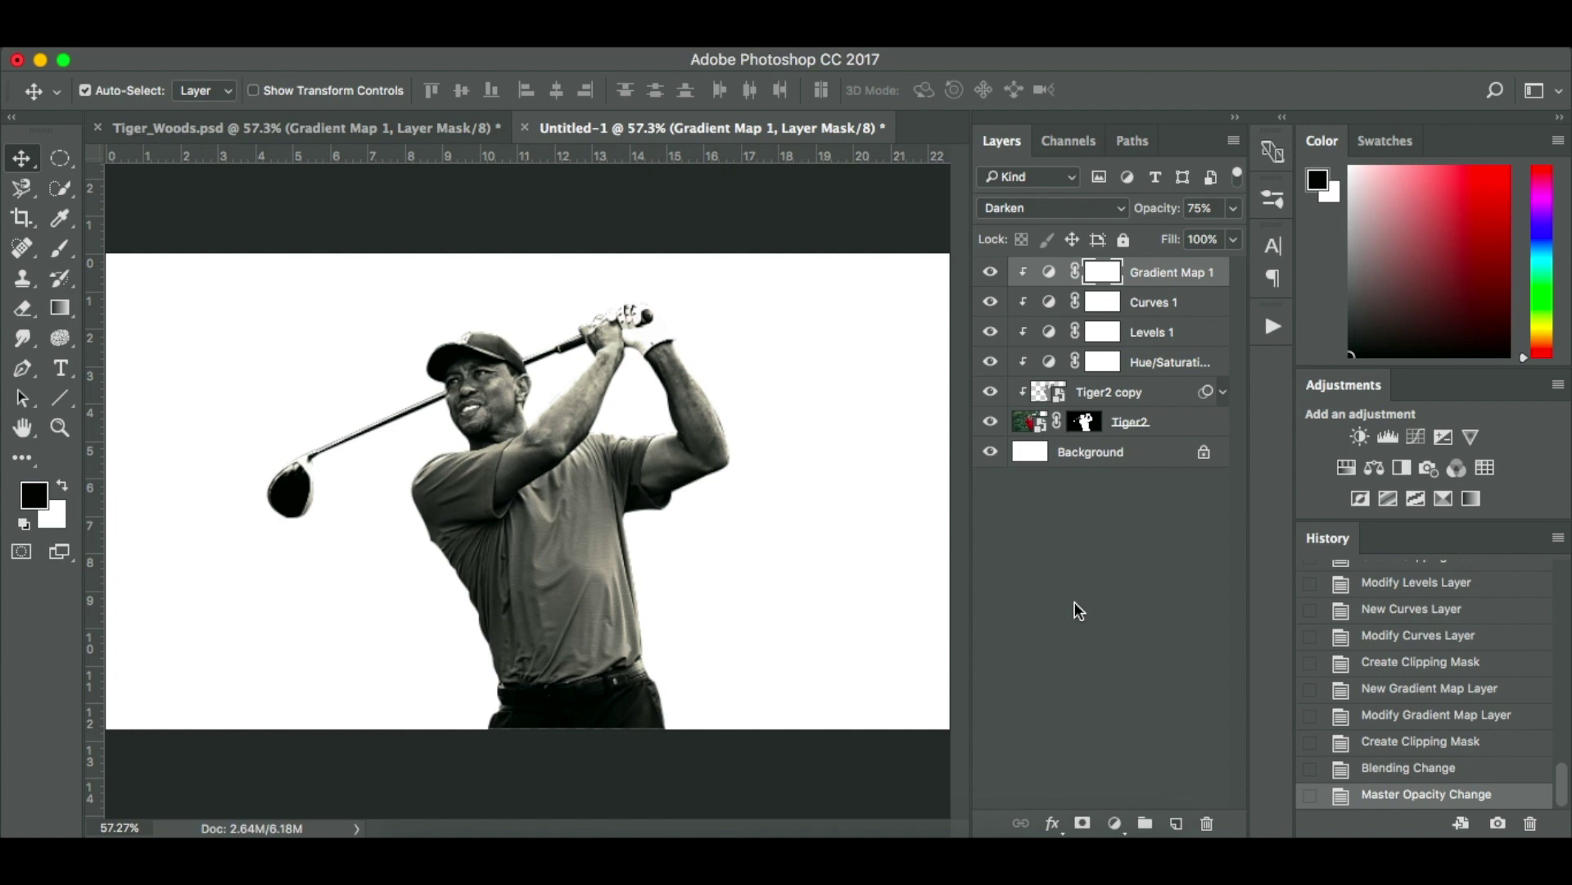
left_click(446, 125)
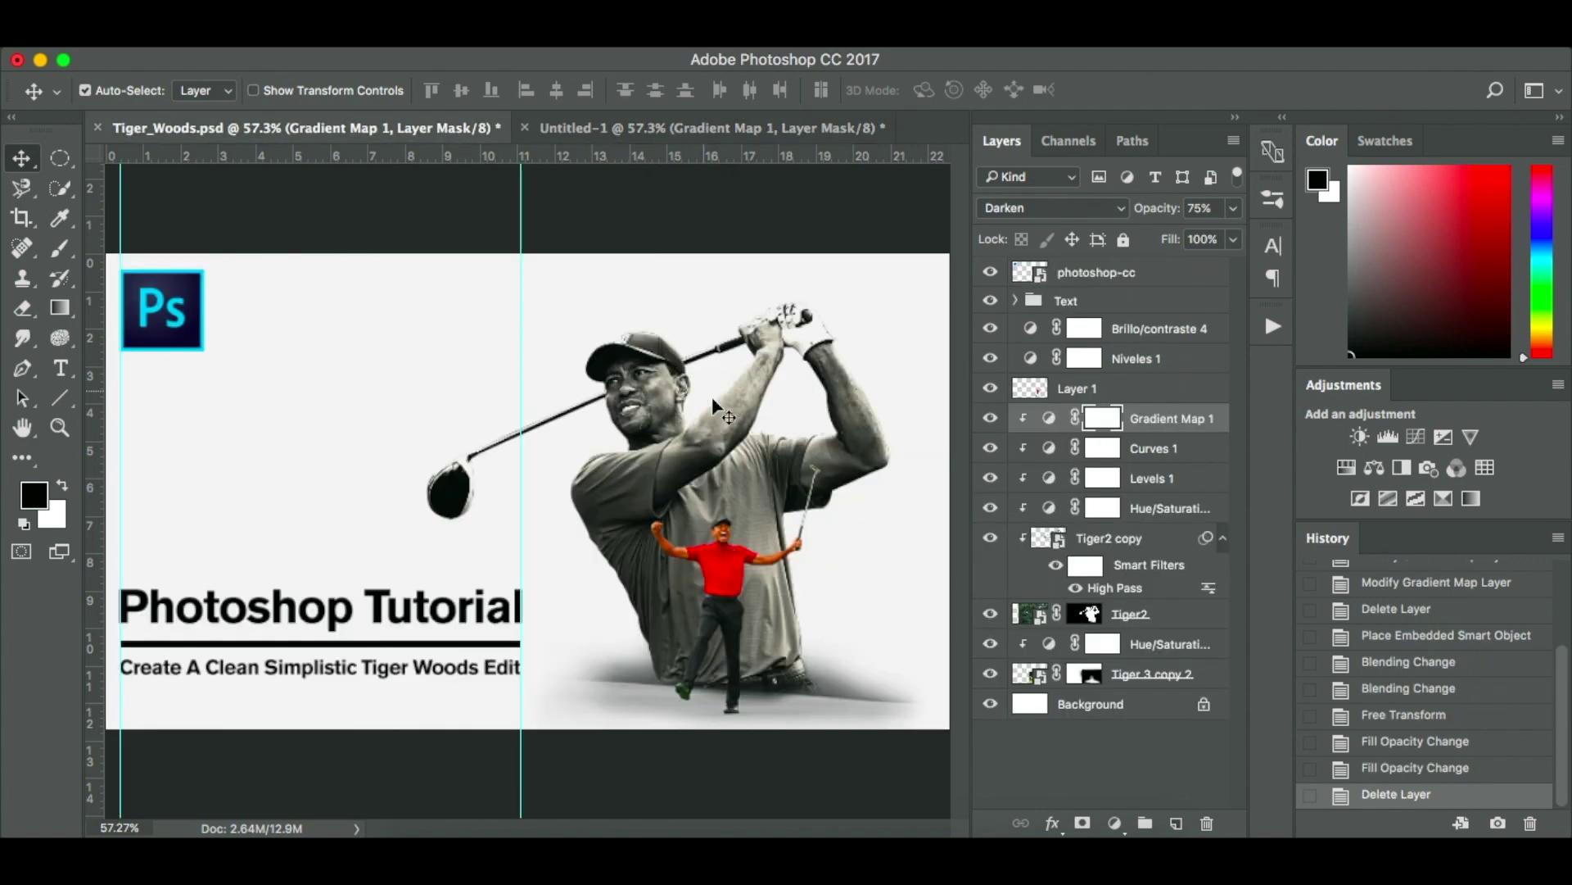
left_click(724, 124)
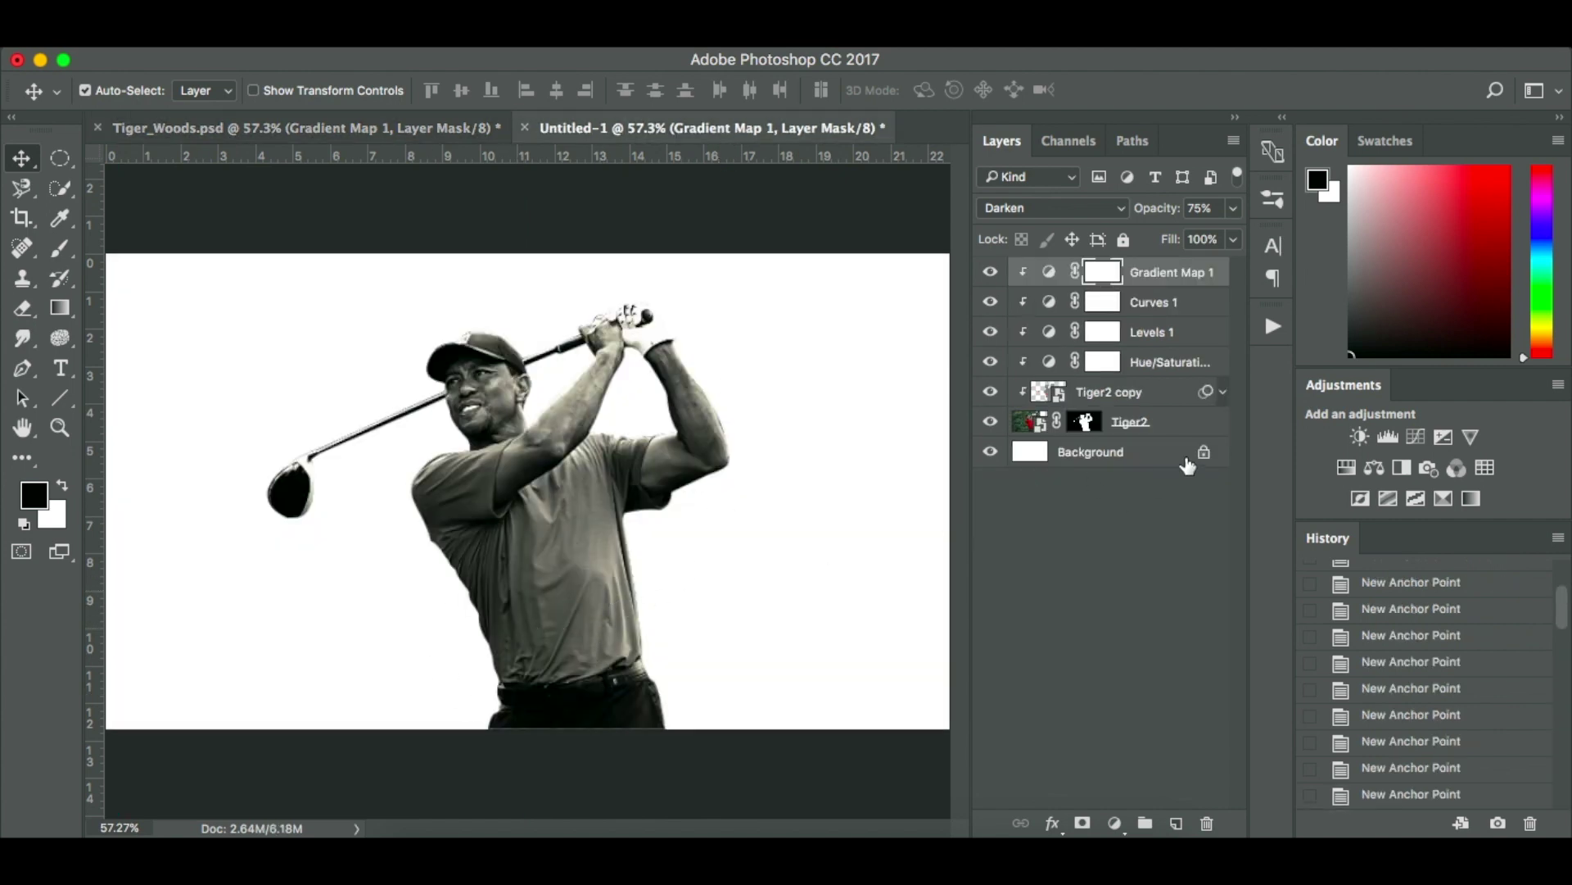
left_click(423, 831)
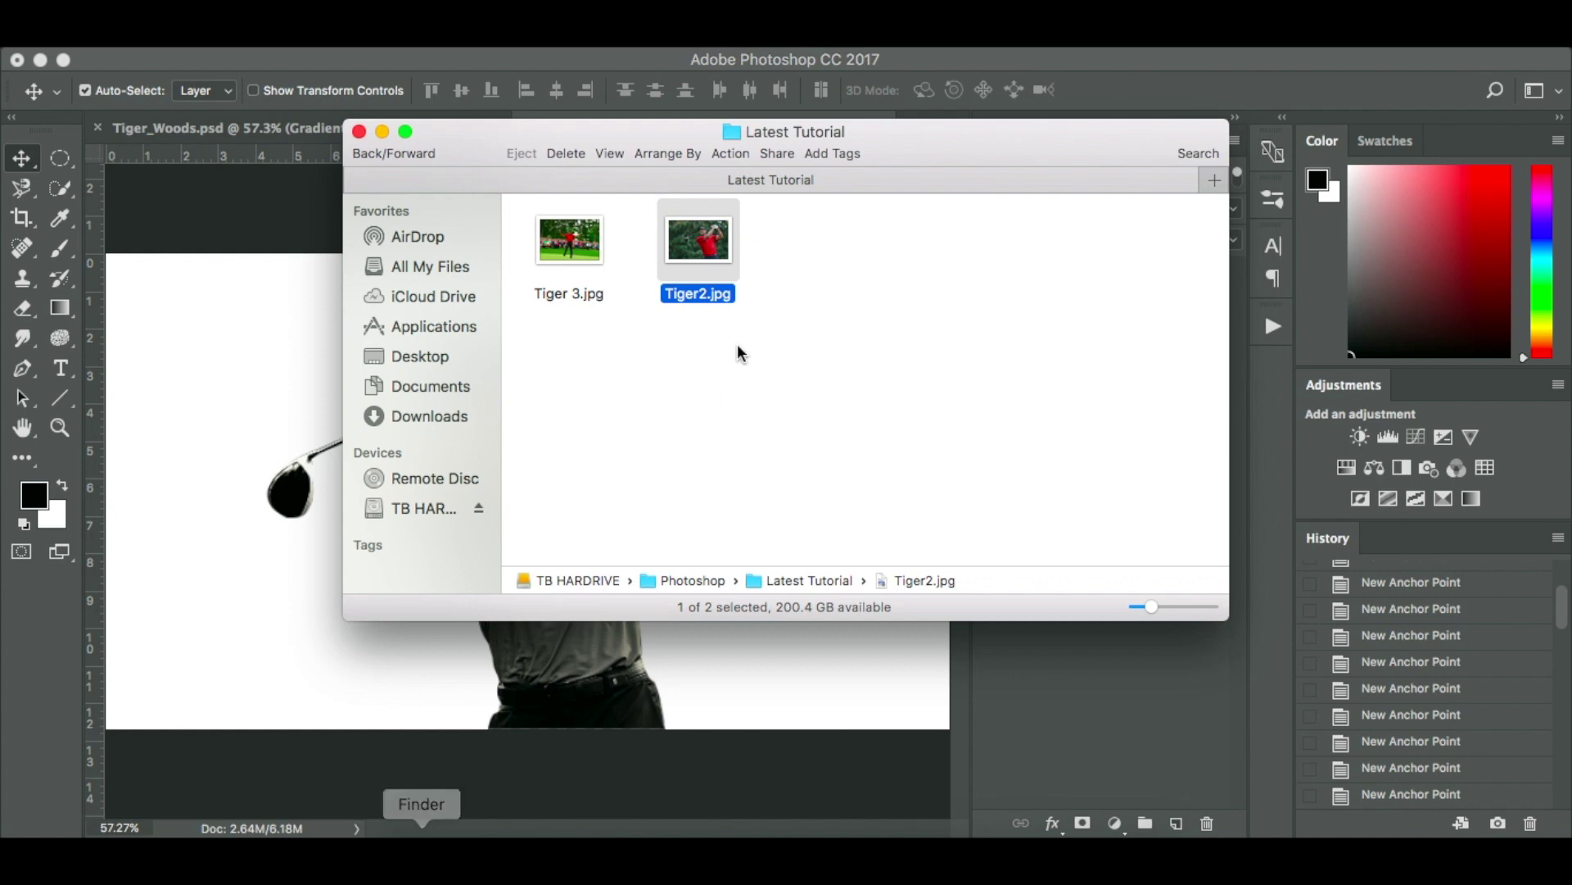
Place Tiger 3.jpg at roughly half size across the lower canvas and commit it.
left_click(562, 244)
left_click_drag(562, 243, 273, 448)
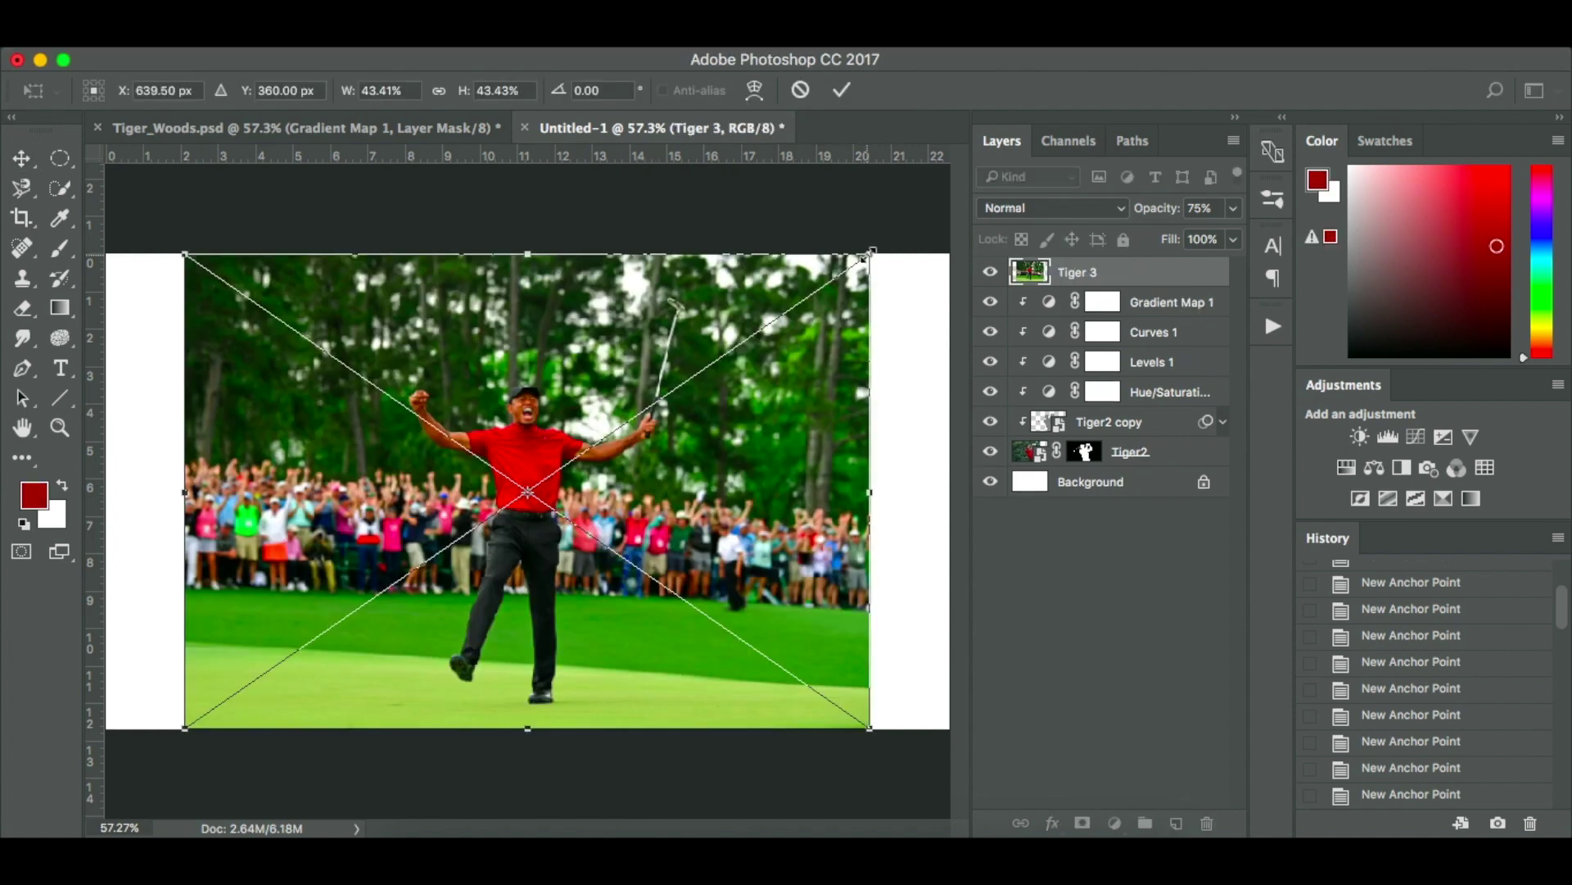
left_click_drag(871, 252, 745, 440)
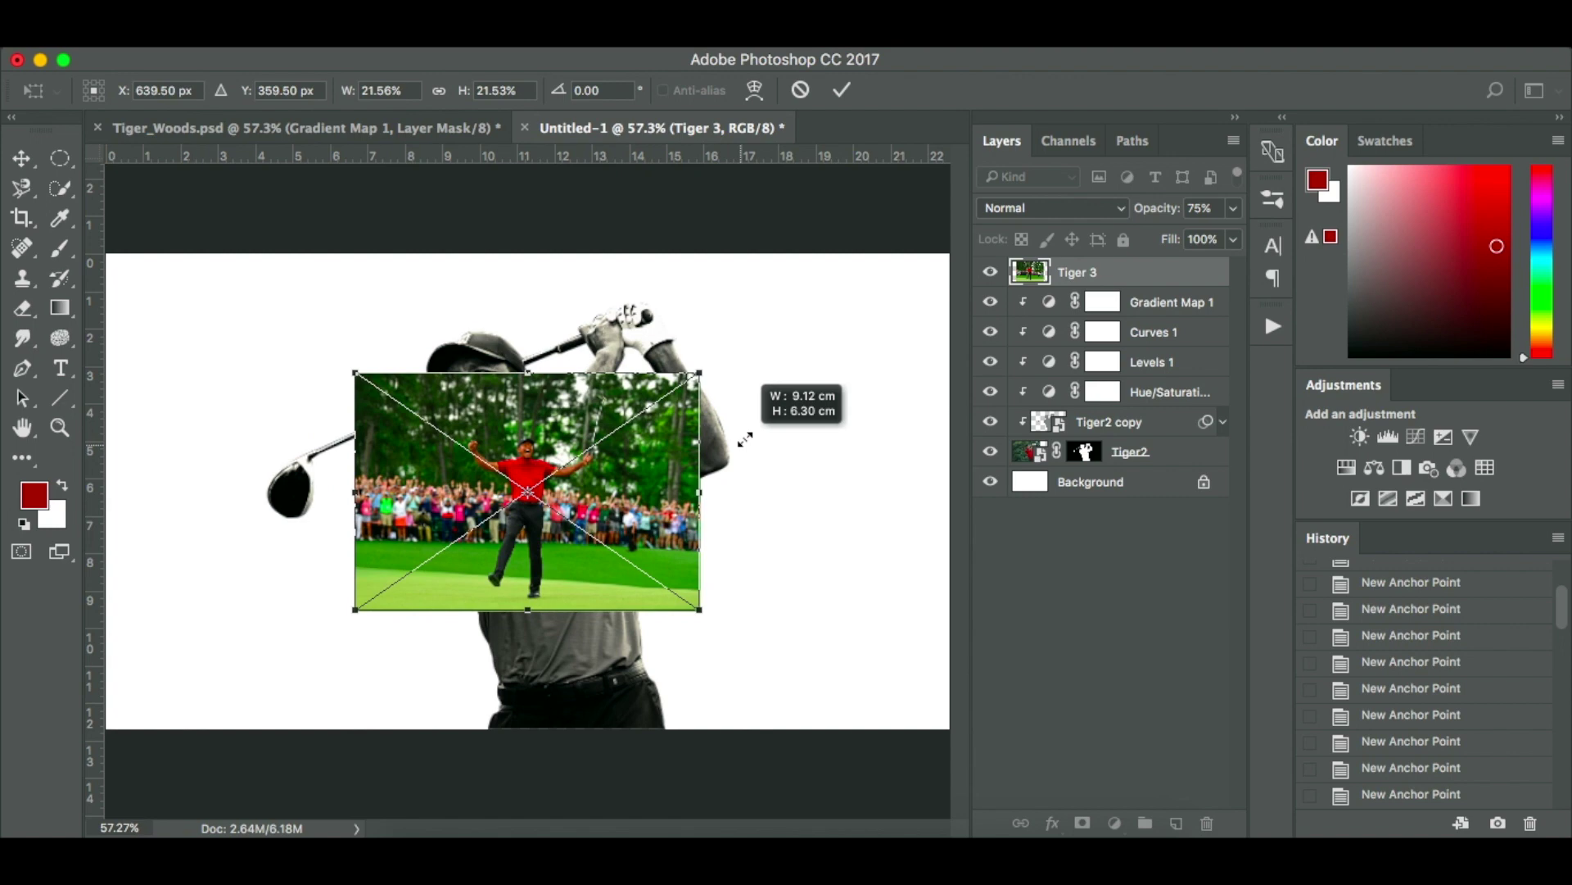
left_click_drag(630, 488, 665, 602)
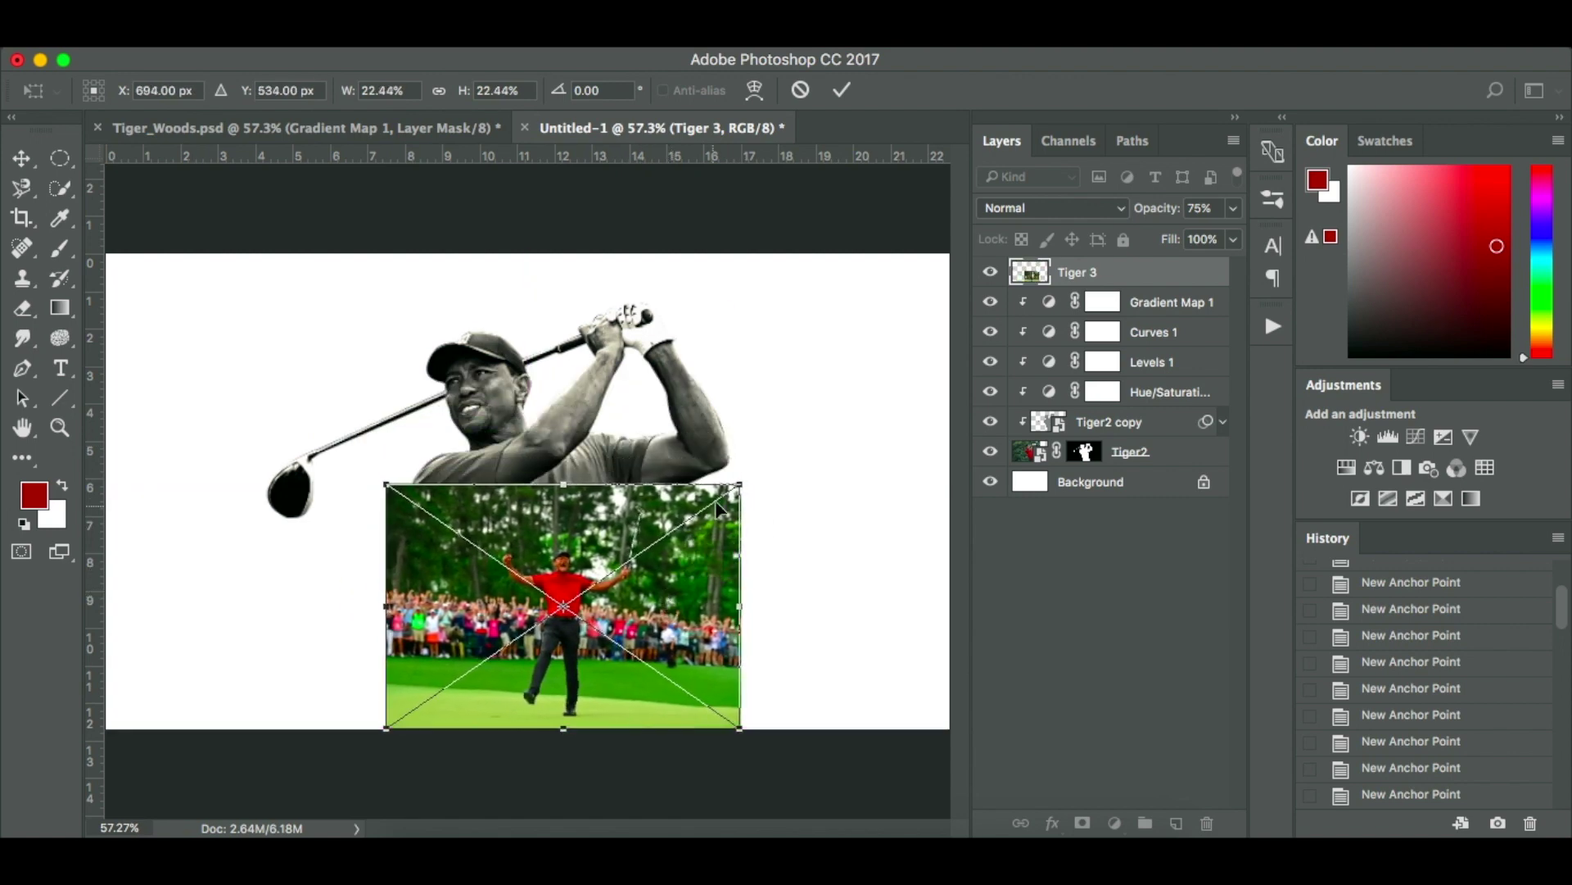
left_click_drag(735, 490, 757, 466)
left_click_drag(698, 565, 697, 543)
key("Return")
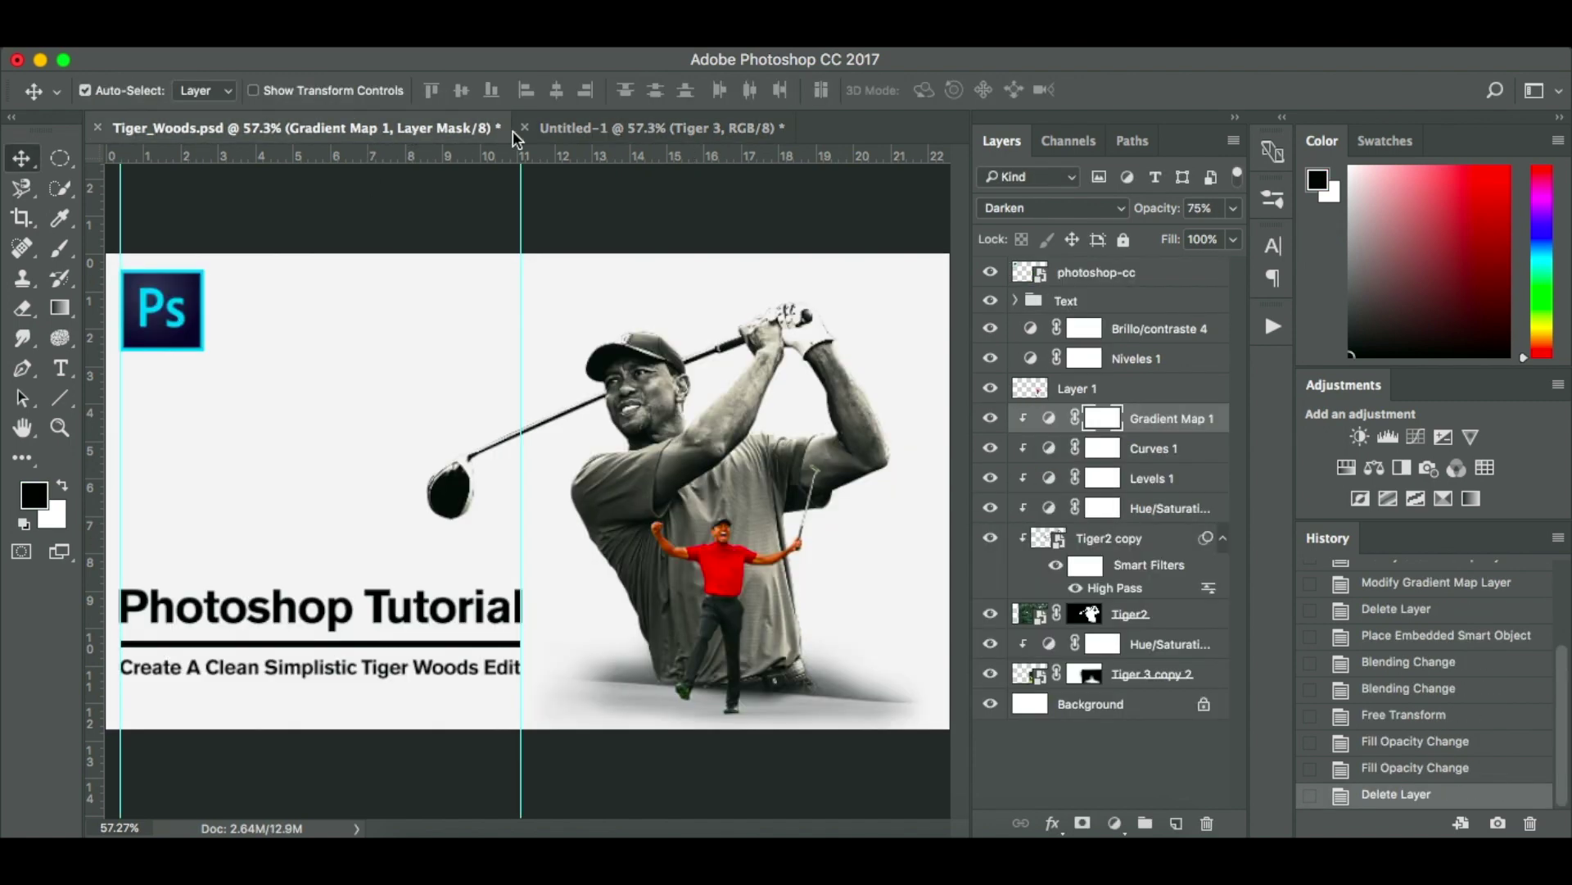
Lower the Tiger 3 layer's opacity to 54% and compare against Tiger_Woods.psd.
left_click(562, 128)
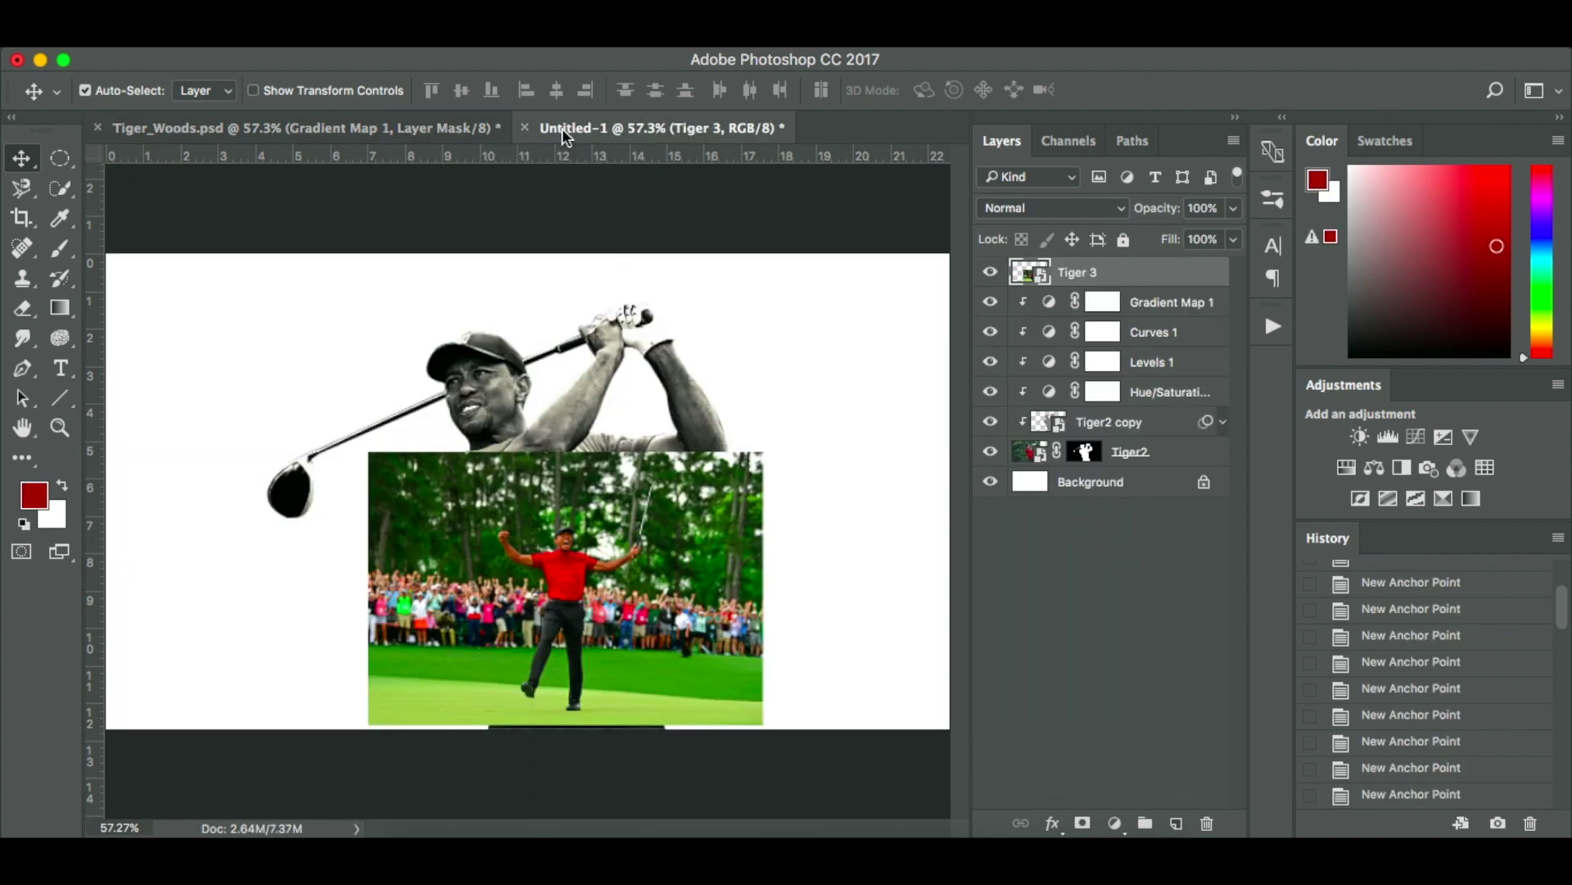
left_click(1235, 208)
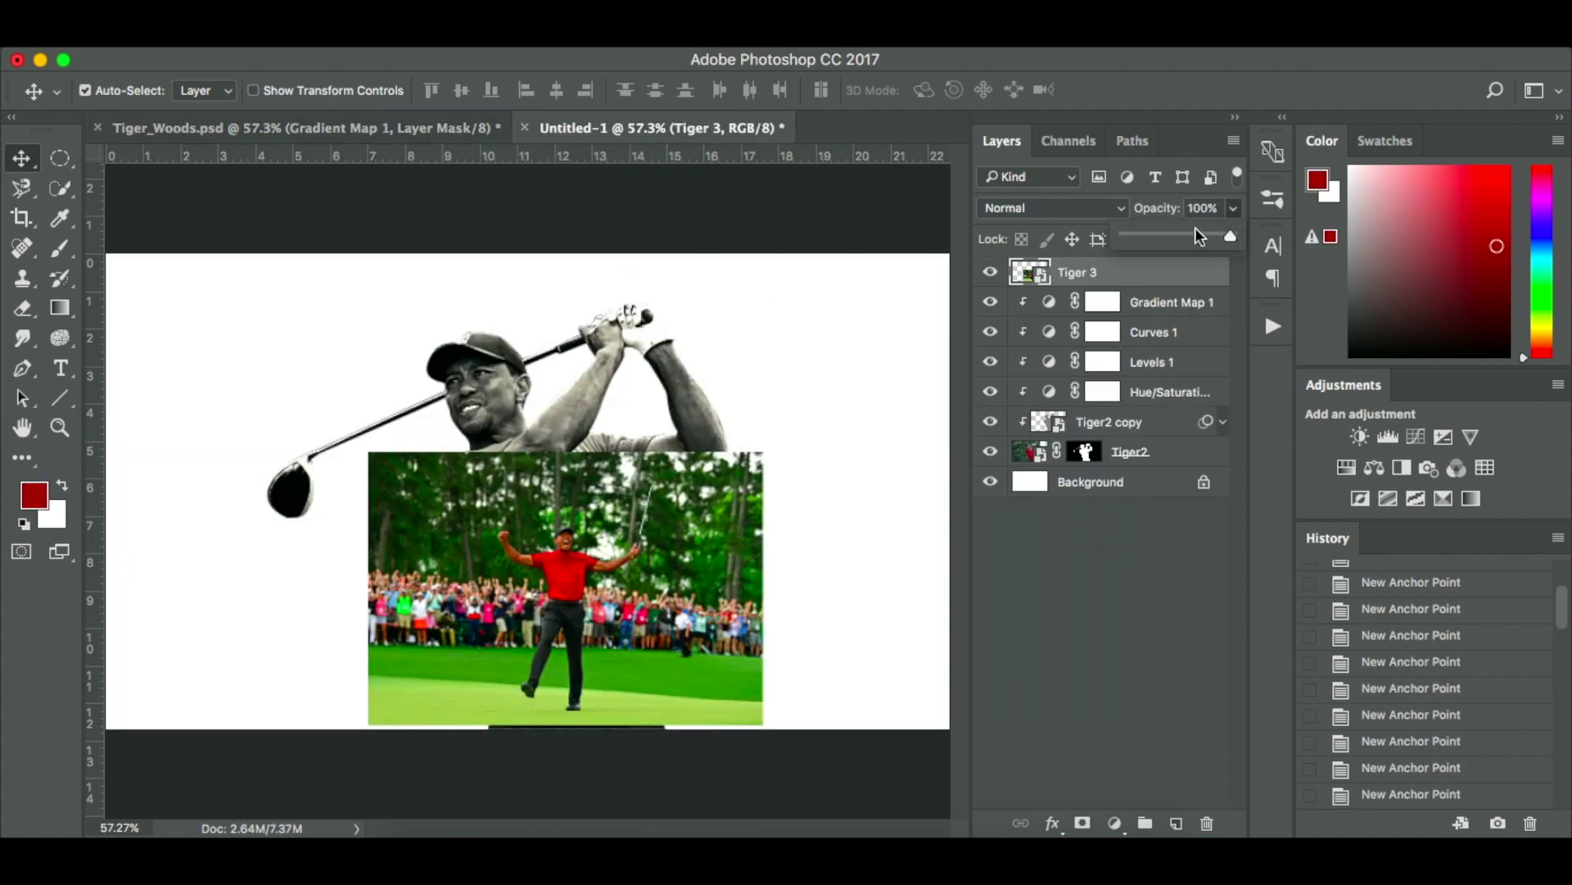
left_click(1181, 235)
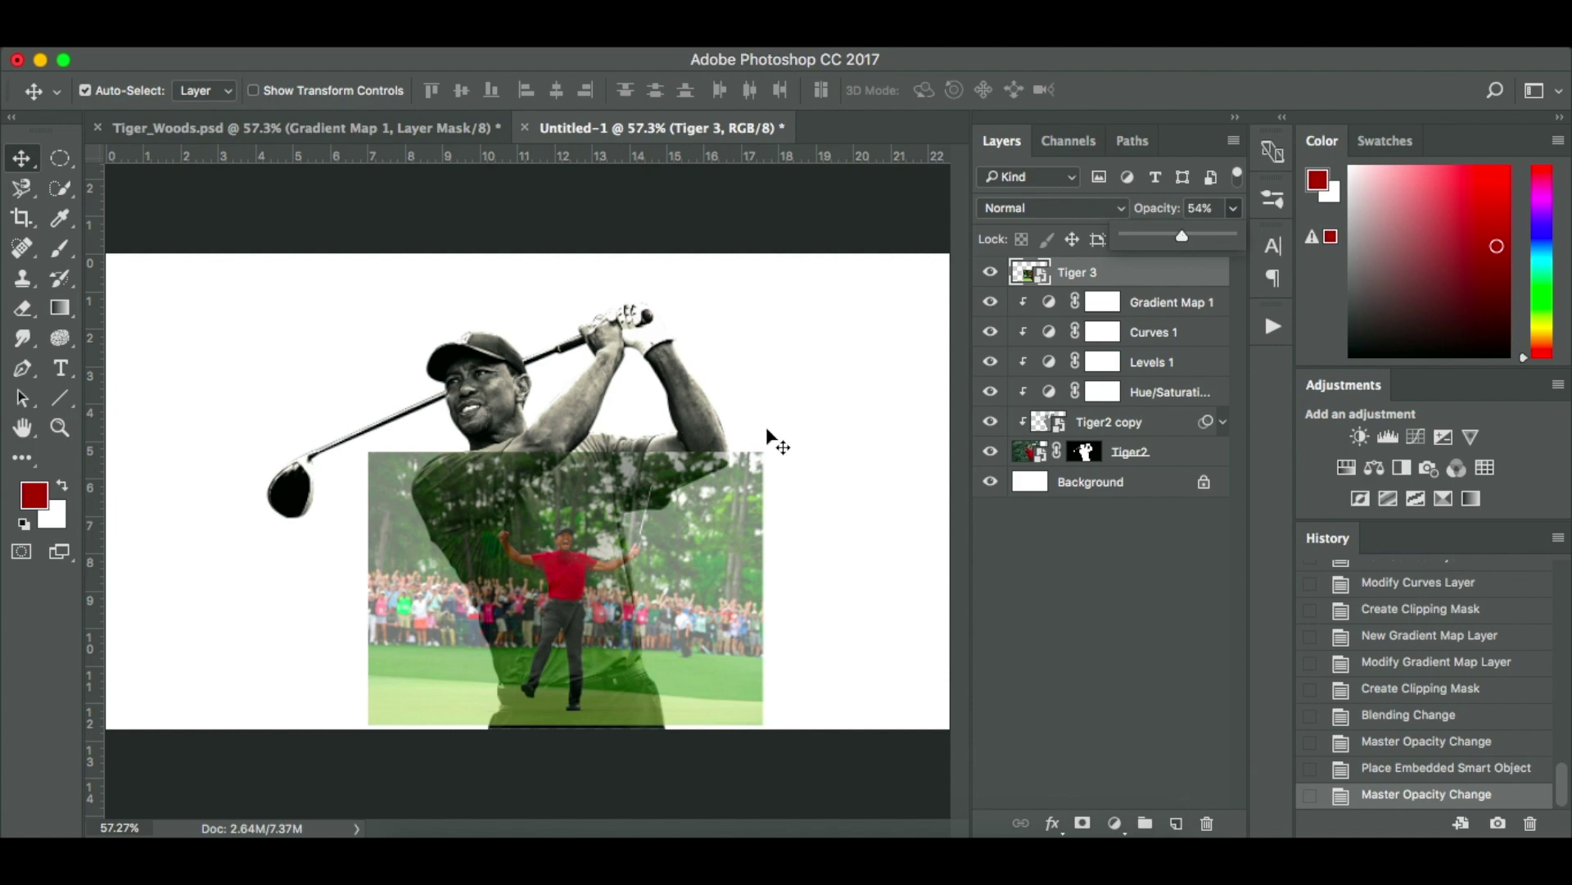
left_click(459, 127)
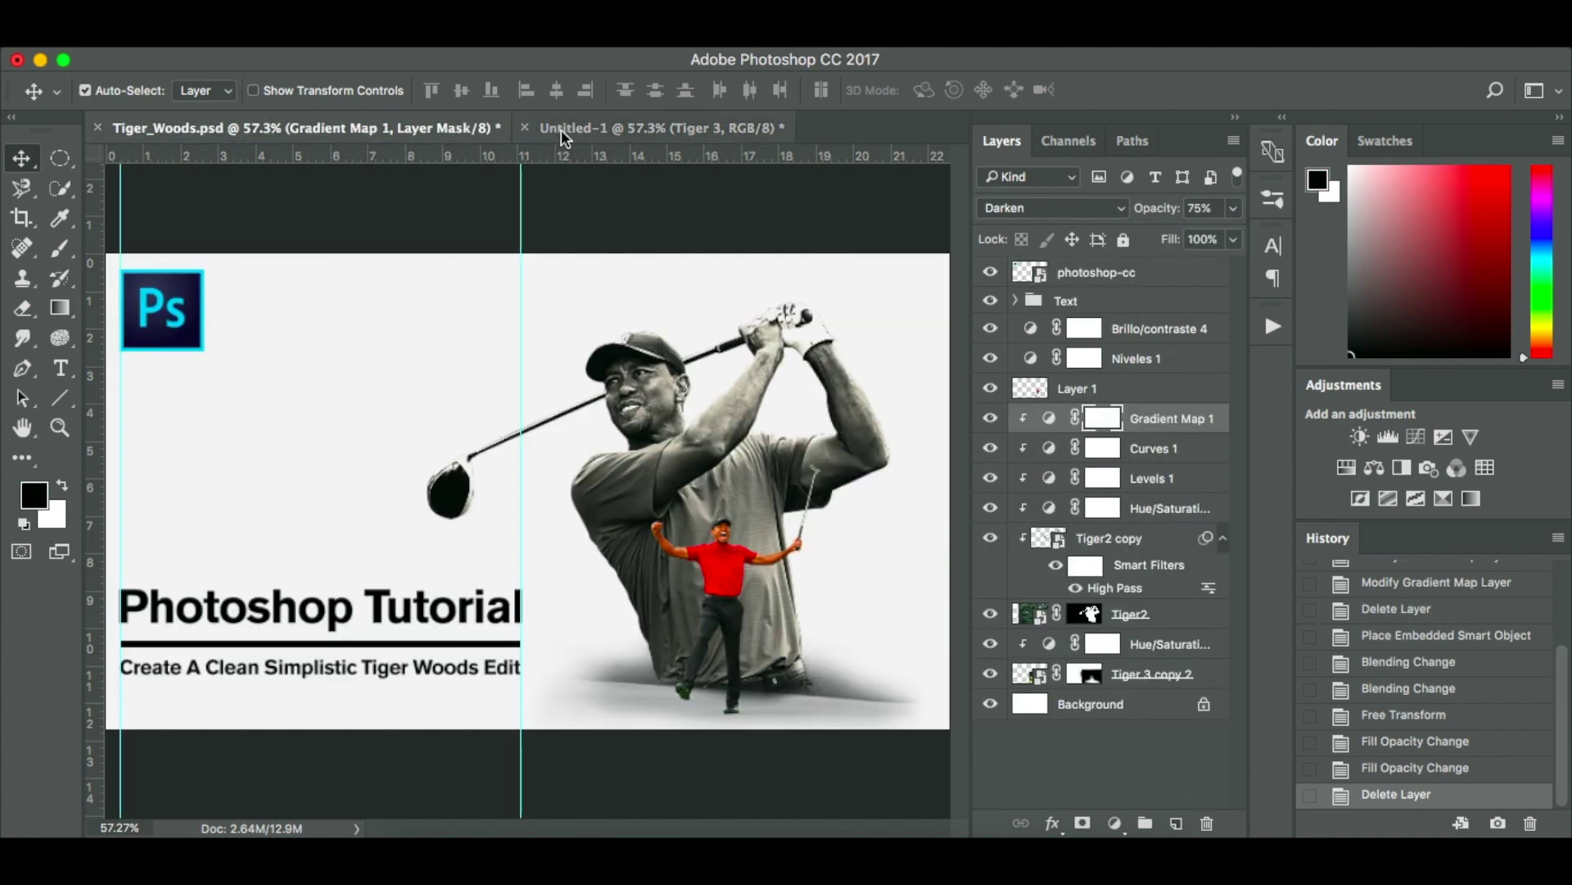
left_click(637, 130)
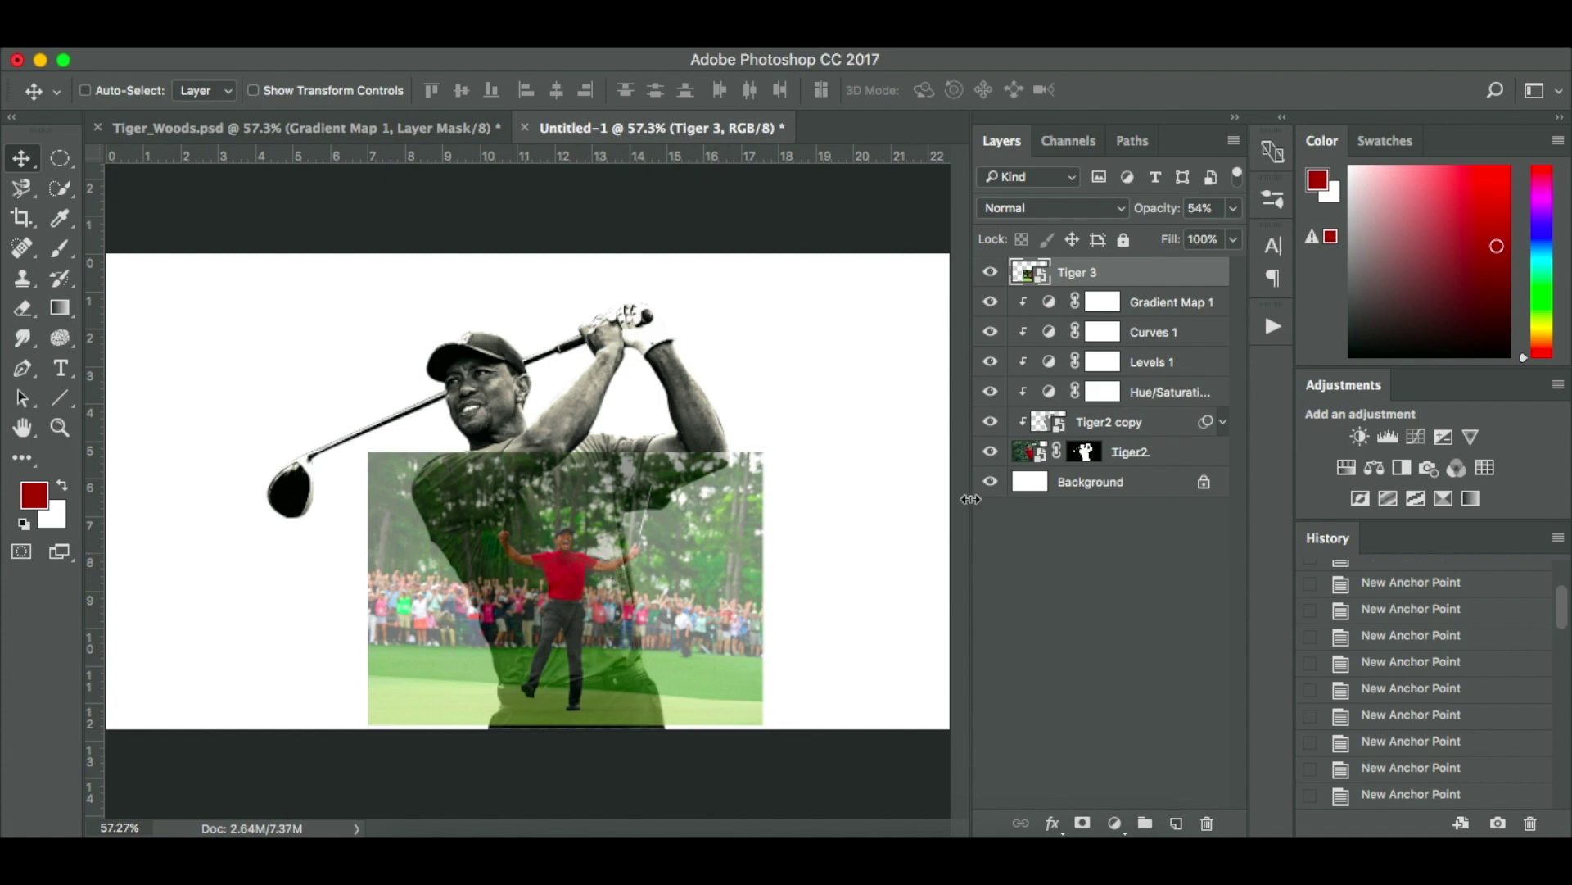
Scale the celebration photo up slightly and nudge it 10 px left.
key("super+t")
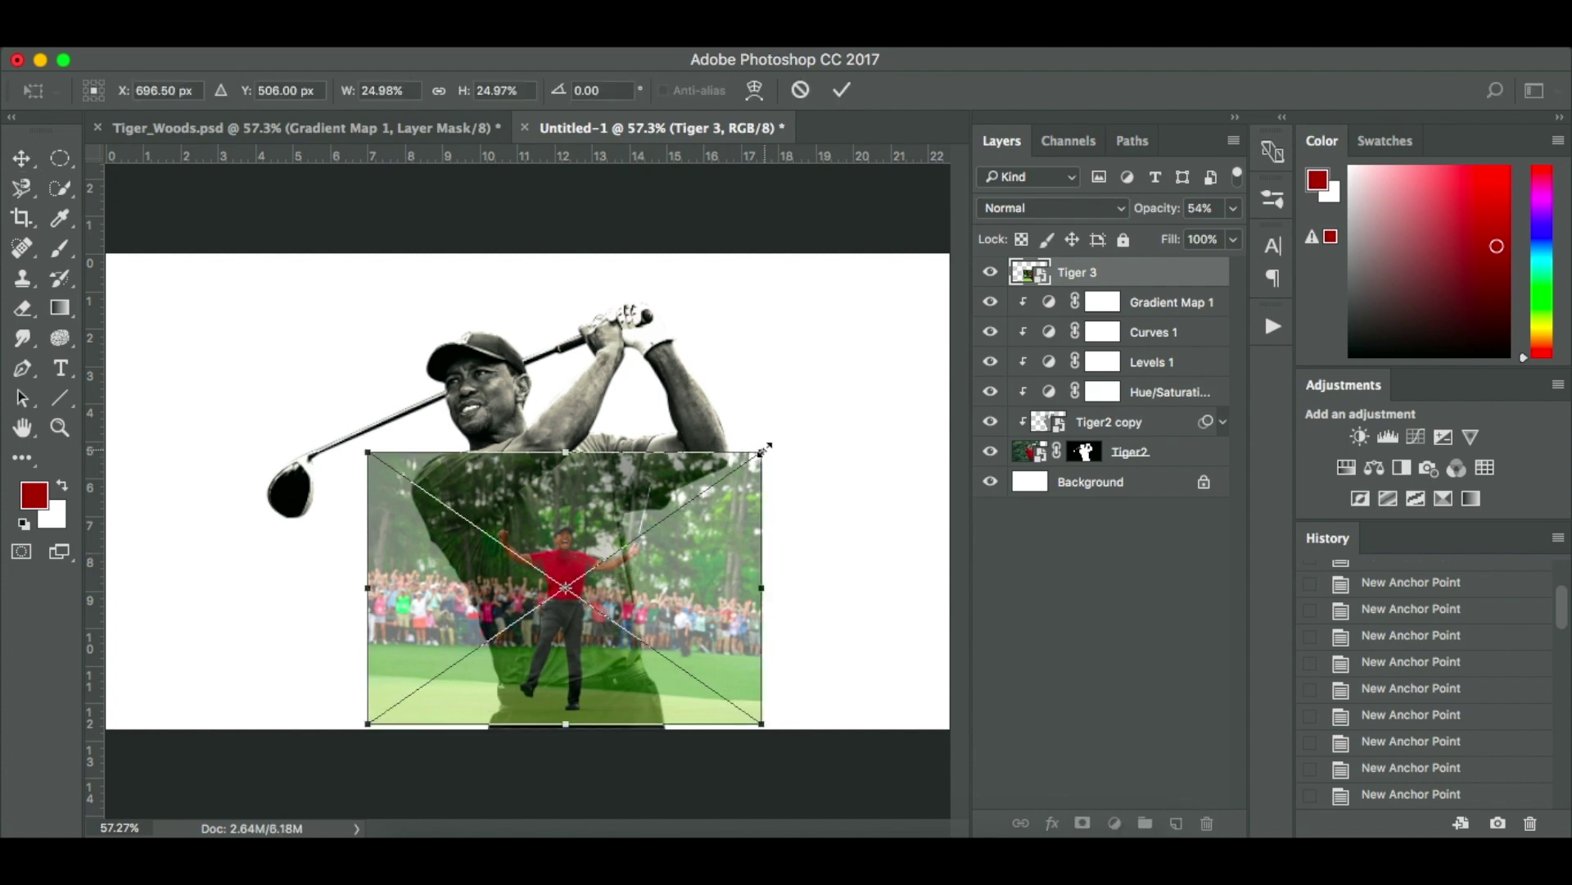
left_click_drag(765, 448, 783, 435)
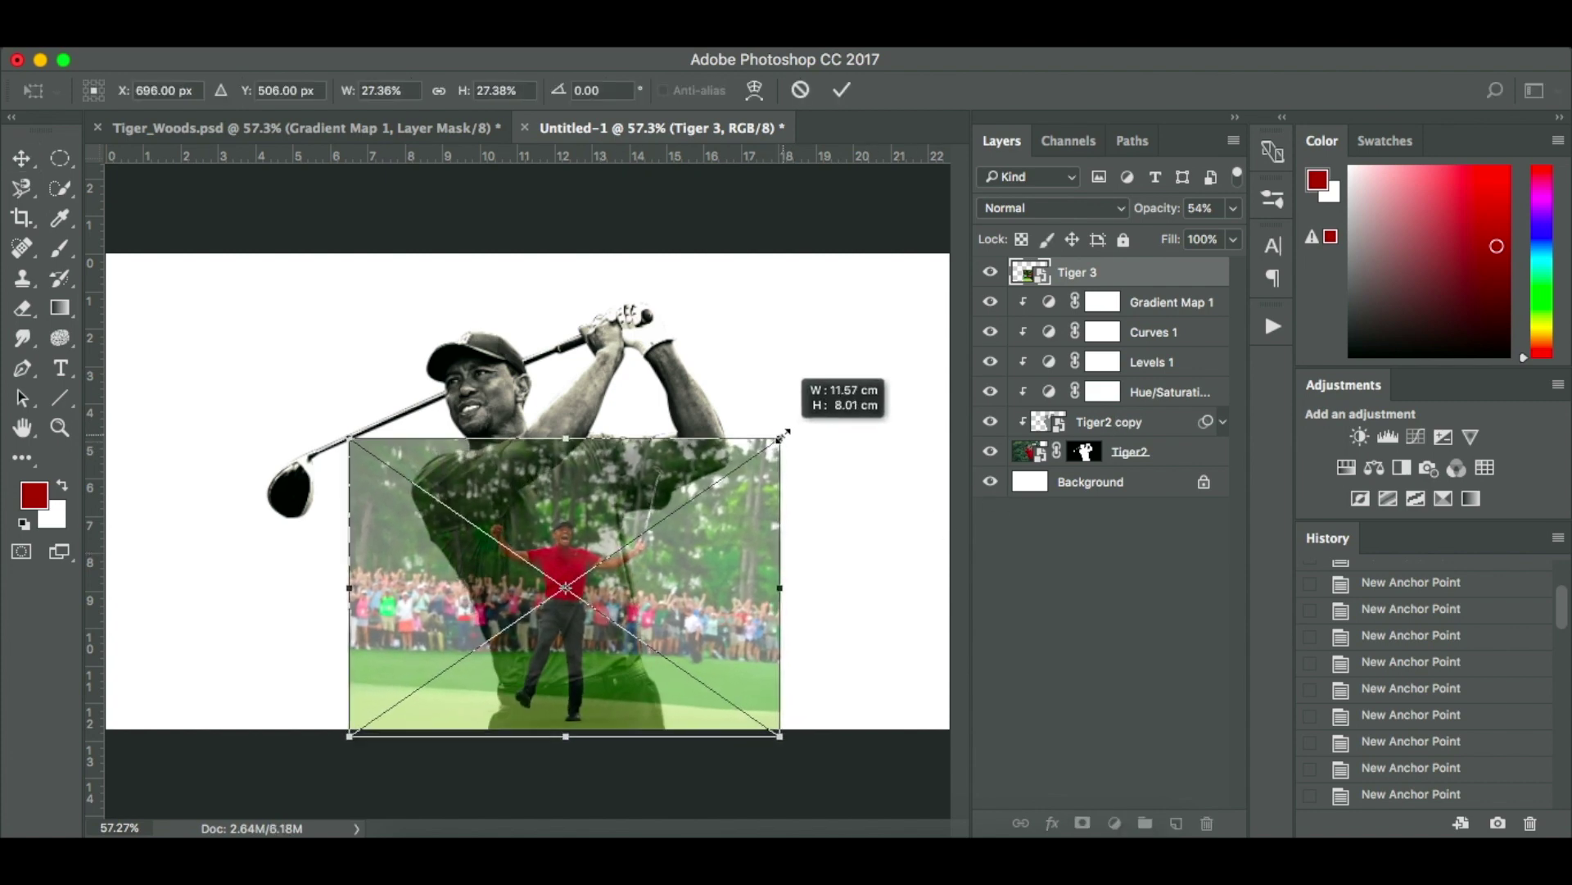
left_click_drag(743, 483, 744, 476)
key("Left")
key("Left")
key("Left")
key("Left")
key("Left")
key("Left")
key("Left")
key("Left")
key("Left")
key("Left")
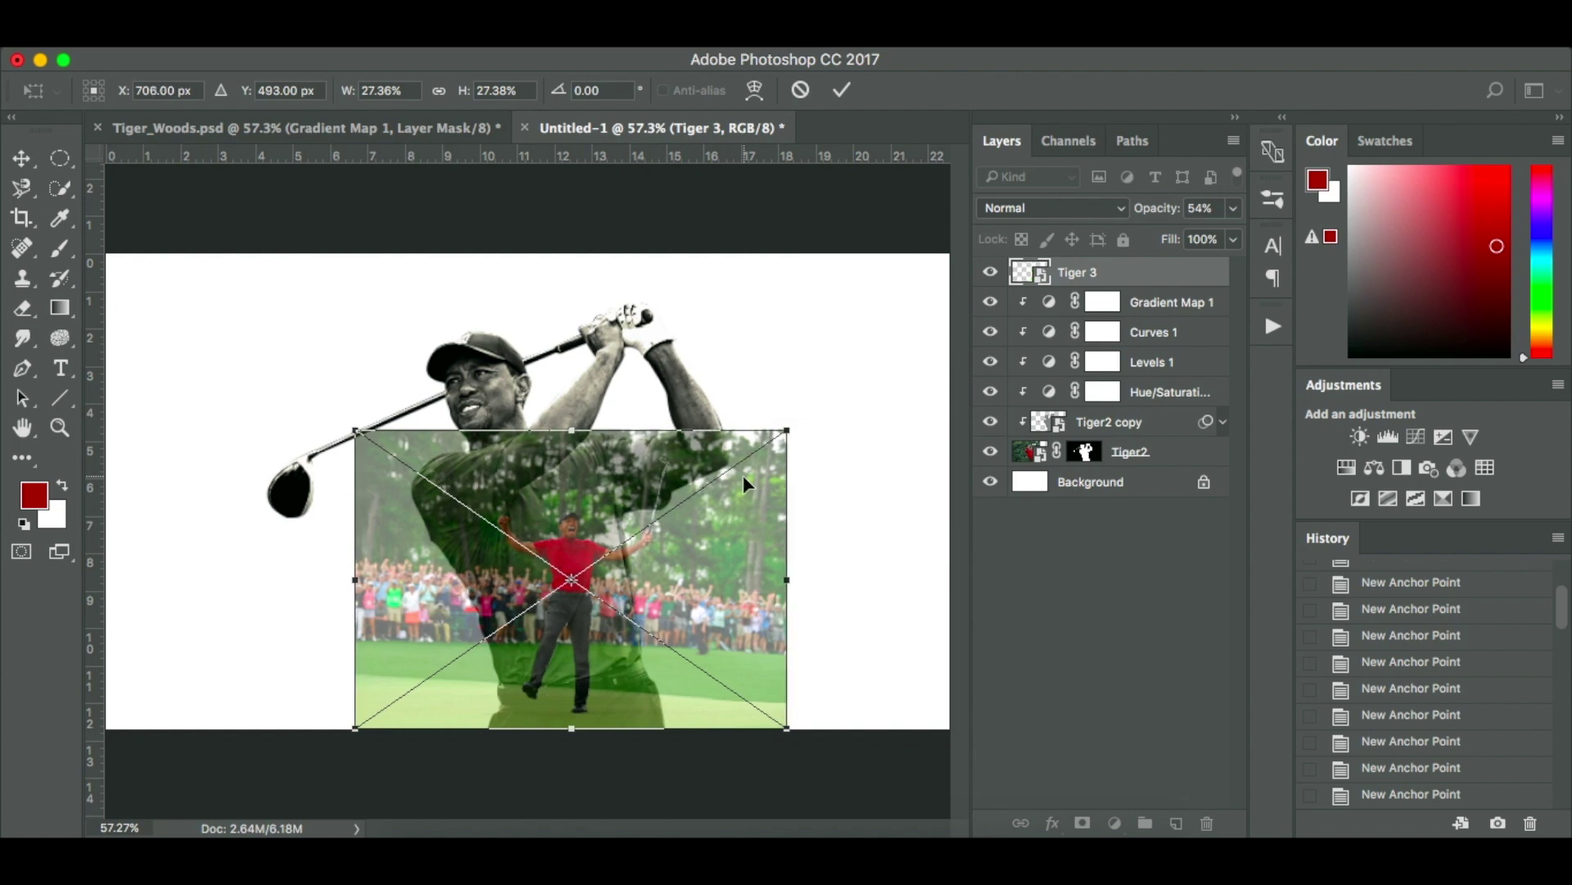
key("Return")
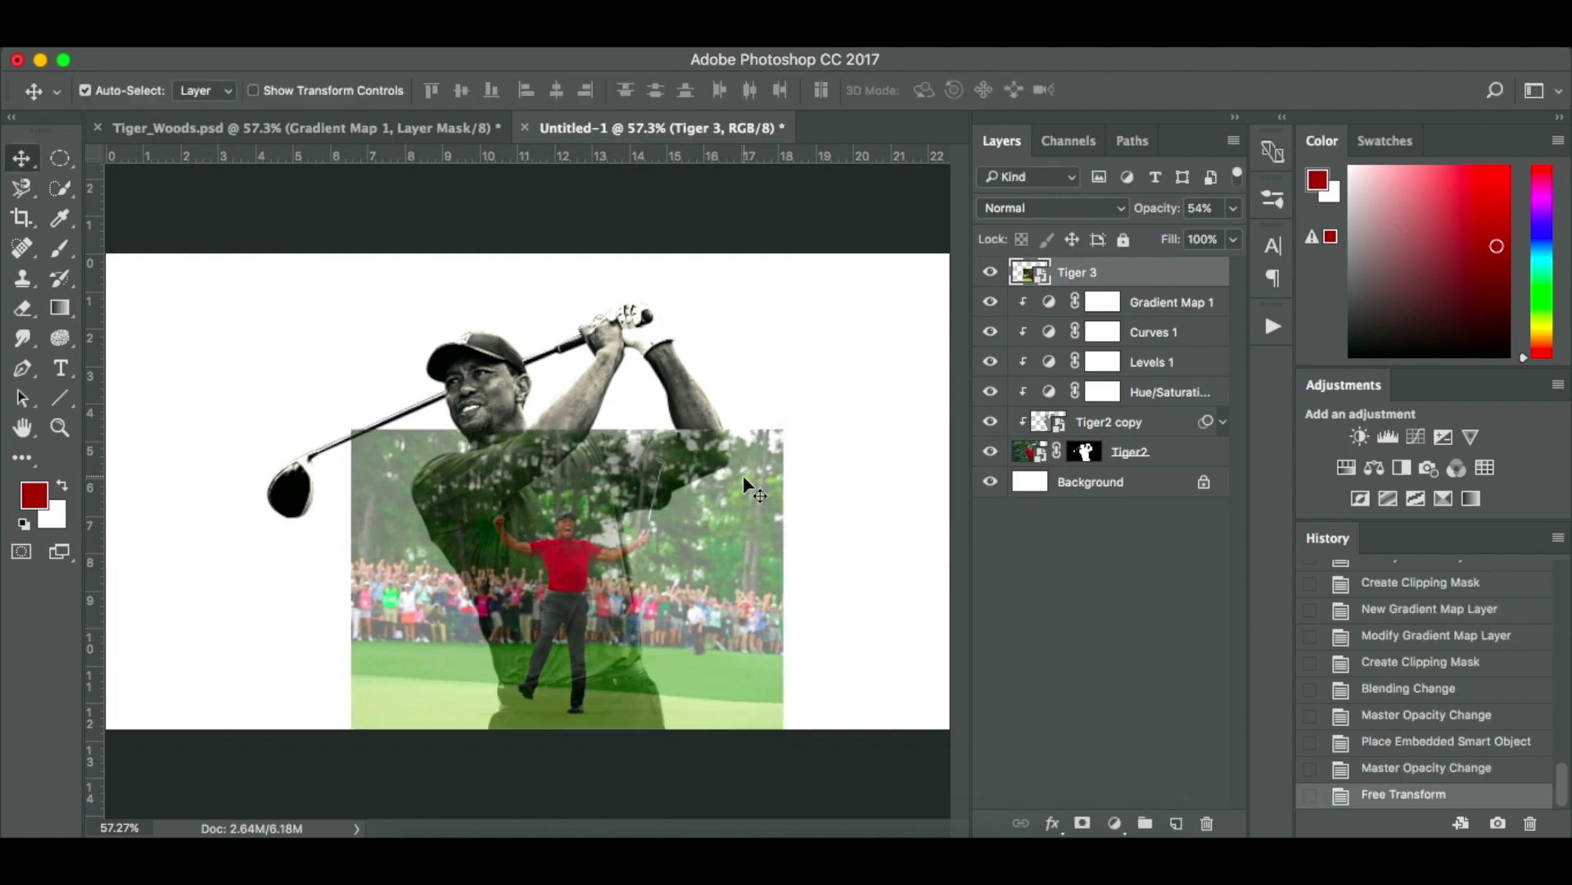
Restore the celebration photo's opacity to 100%.
left_click(1233, 210)
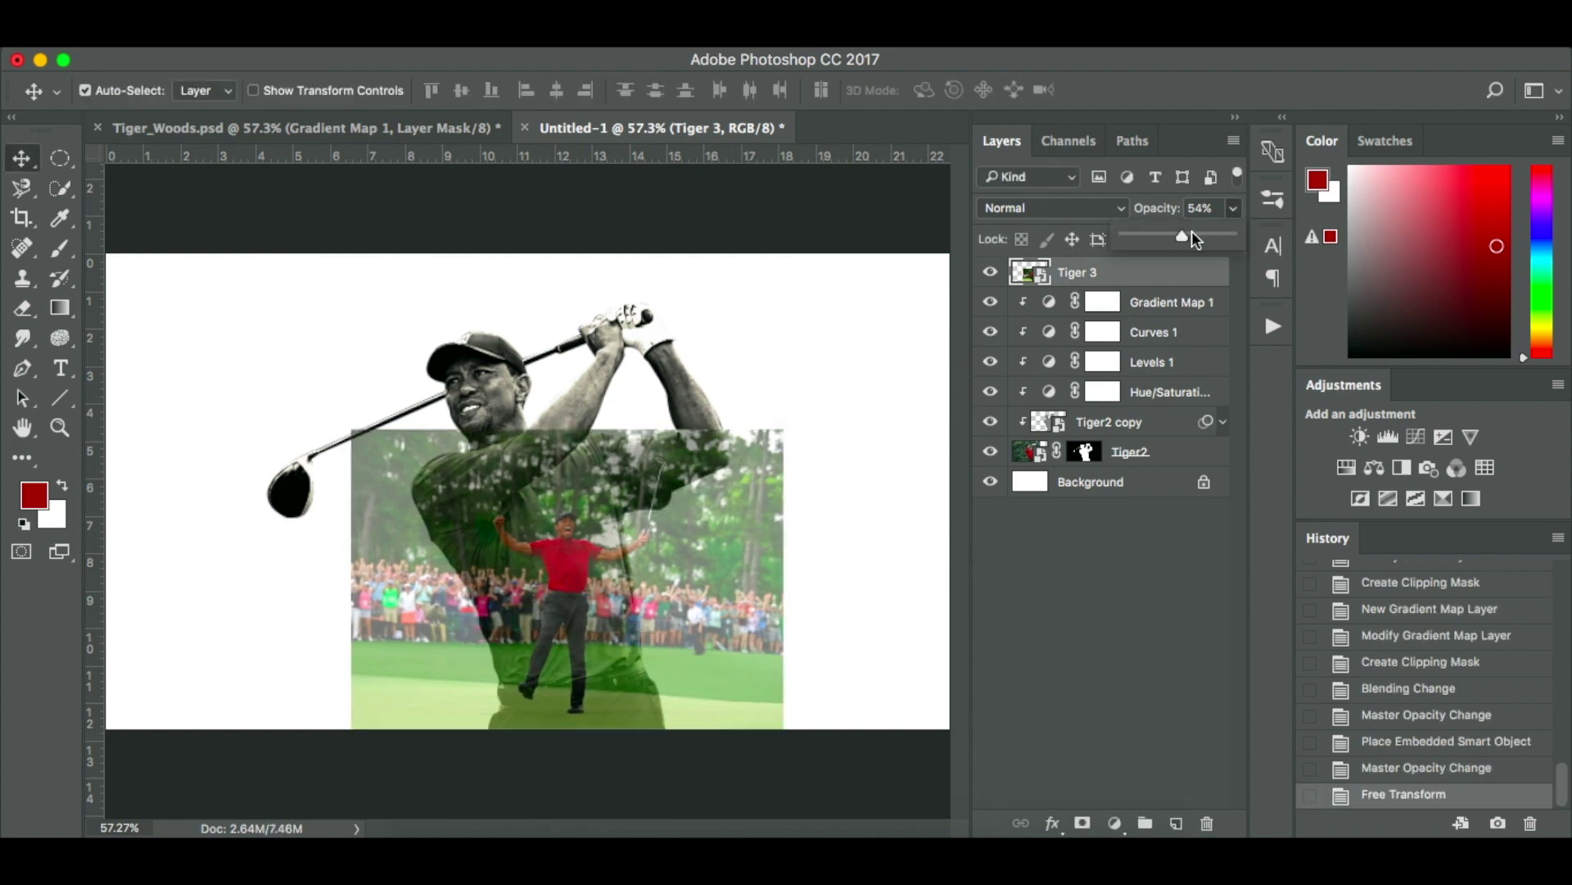
left_click_drag(1182, 235, 1235, 237)
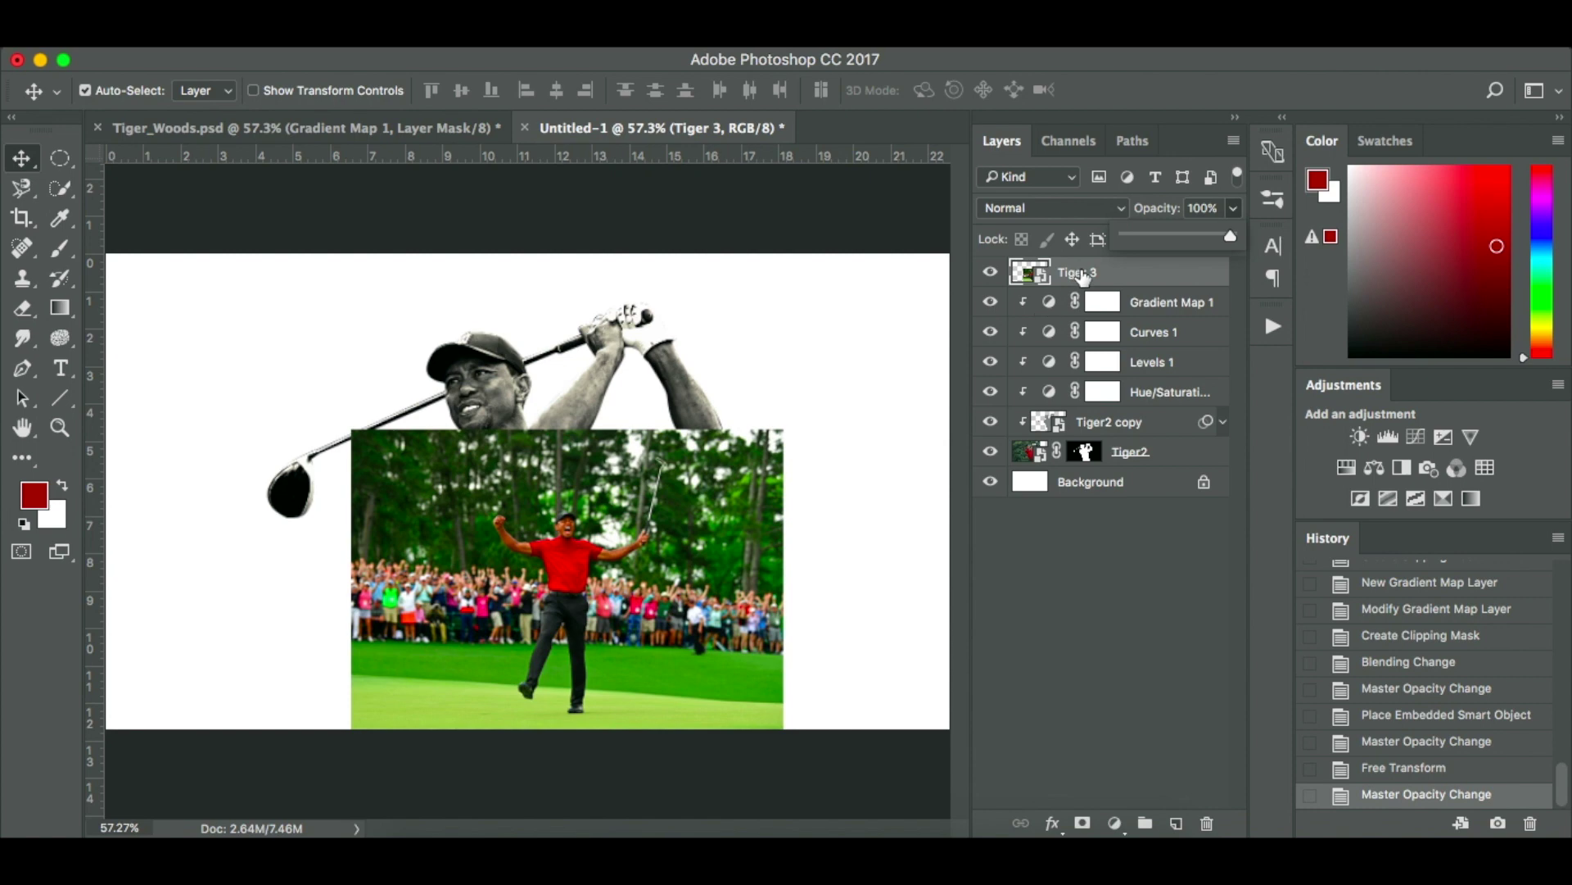
left_click(1167, 283)
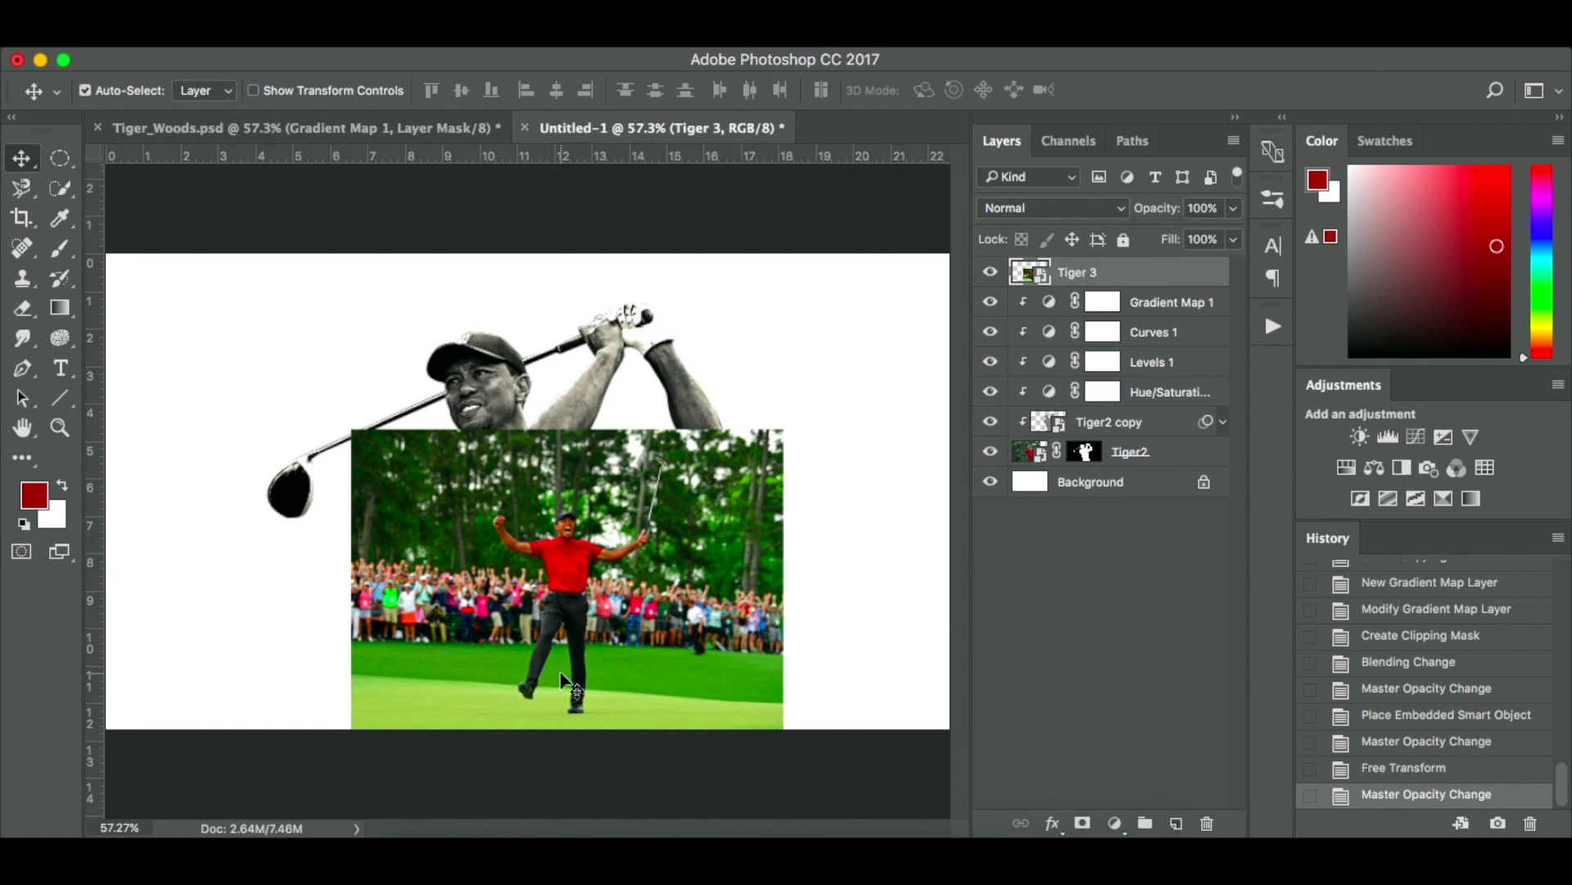
scroll(562, 673, "up", 10)
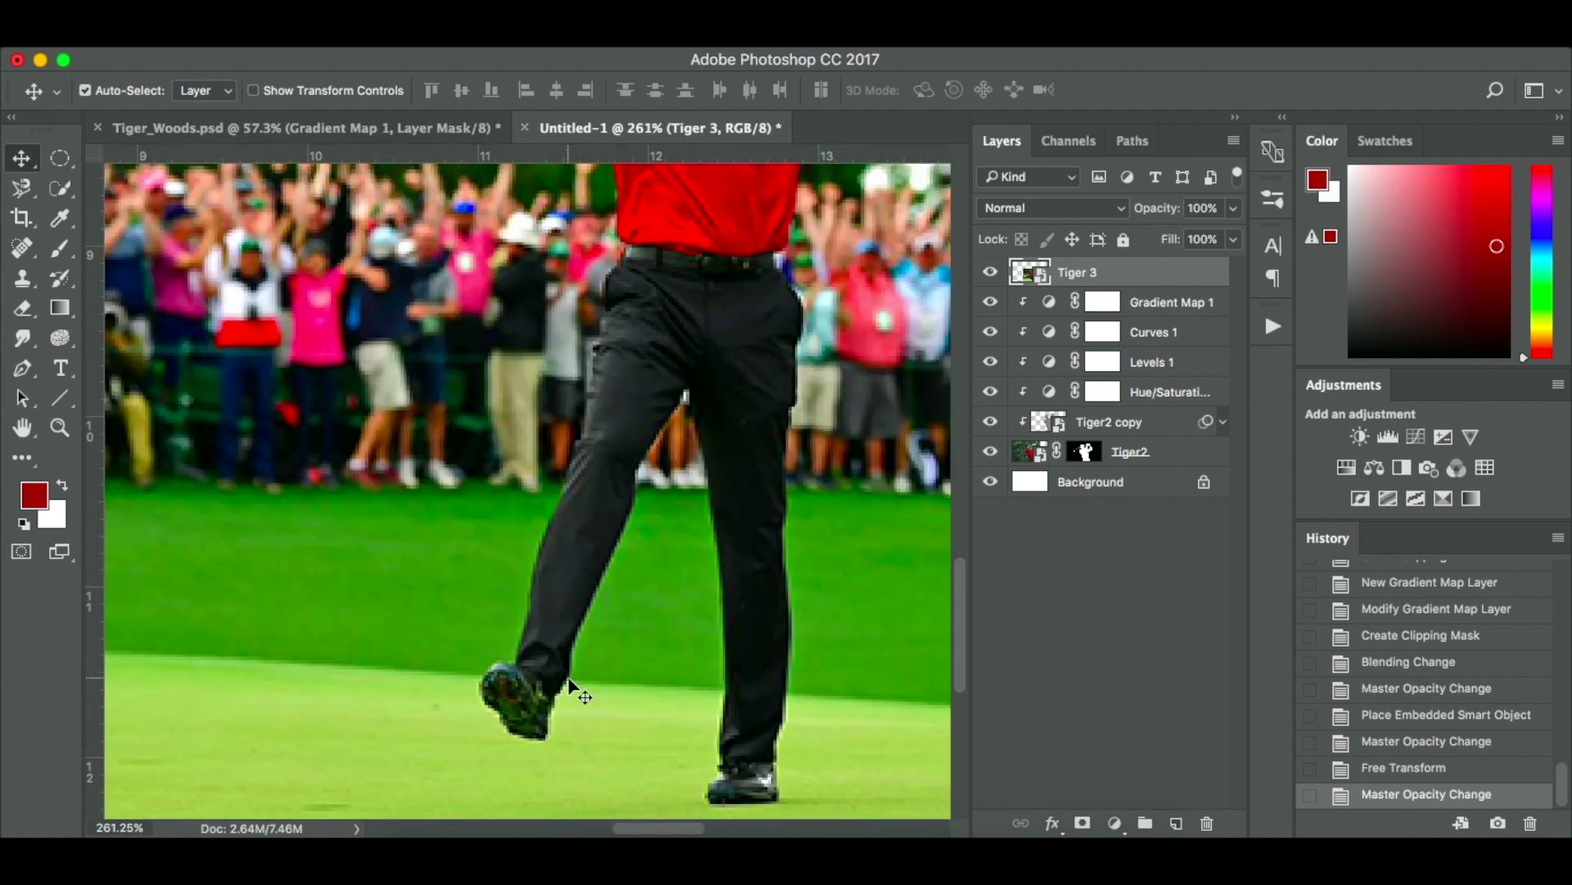
scroll(569, 678, "up", 4)
With the Pen tool, start the outline at the back leg and trace around the raised shoe.
key("p")
left_click(676, 388)
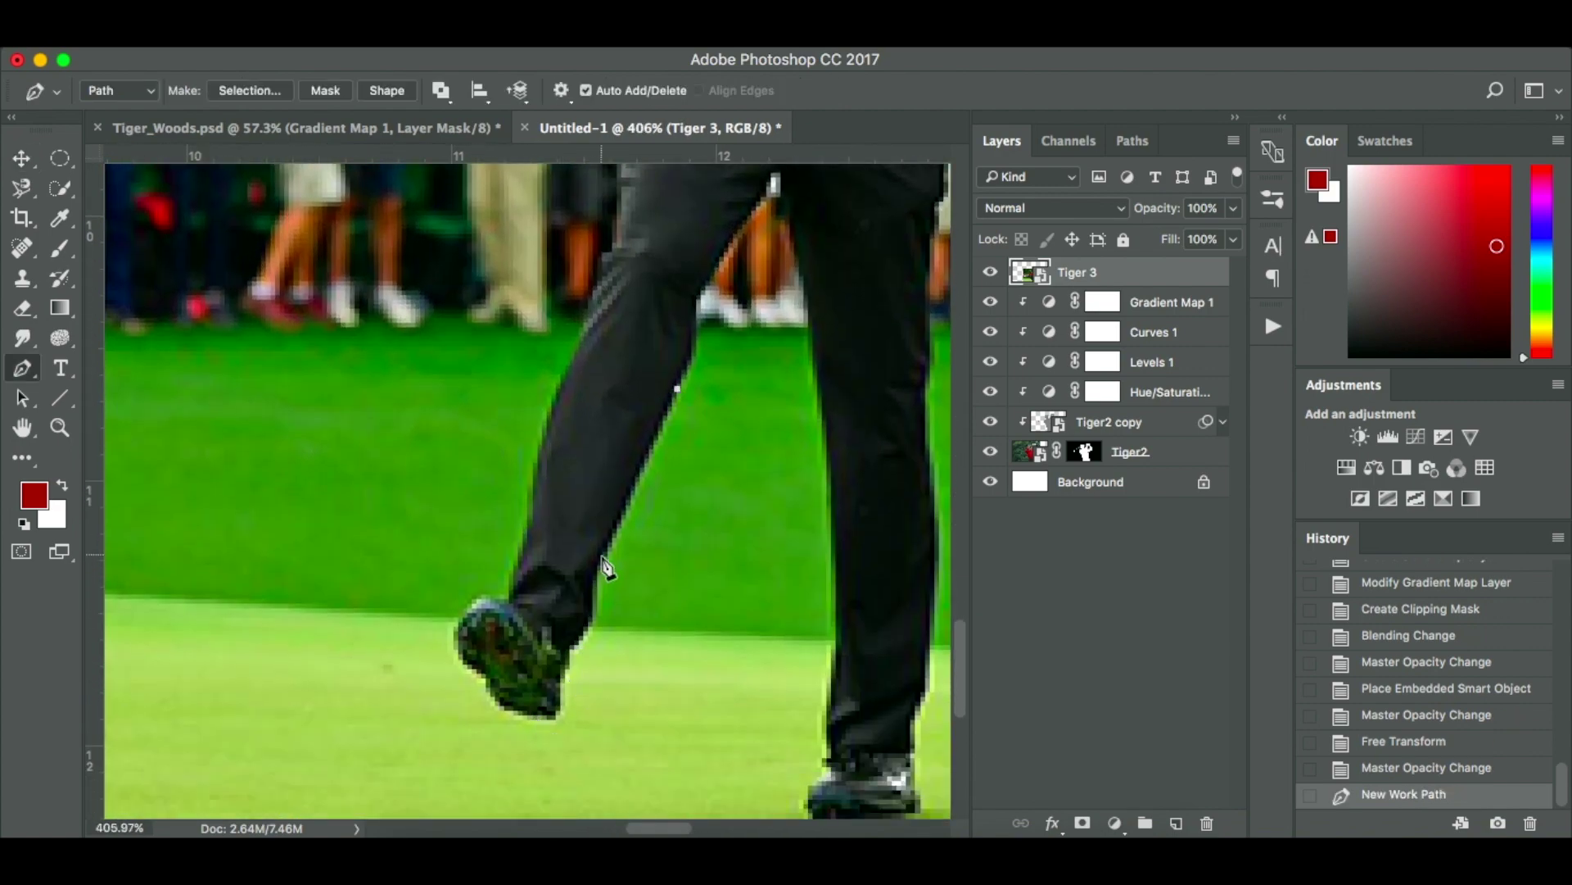
left_click(603, 557)
left_click(593, 609)
left_click(571, 646)
left_click(561, 678)
left_click(552, 715)
left_click(495, 698)
left_click(473, 665)
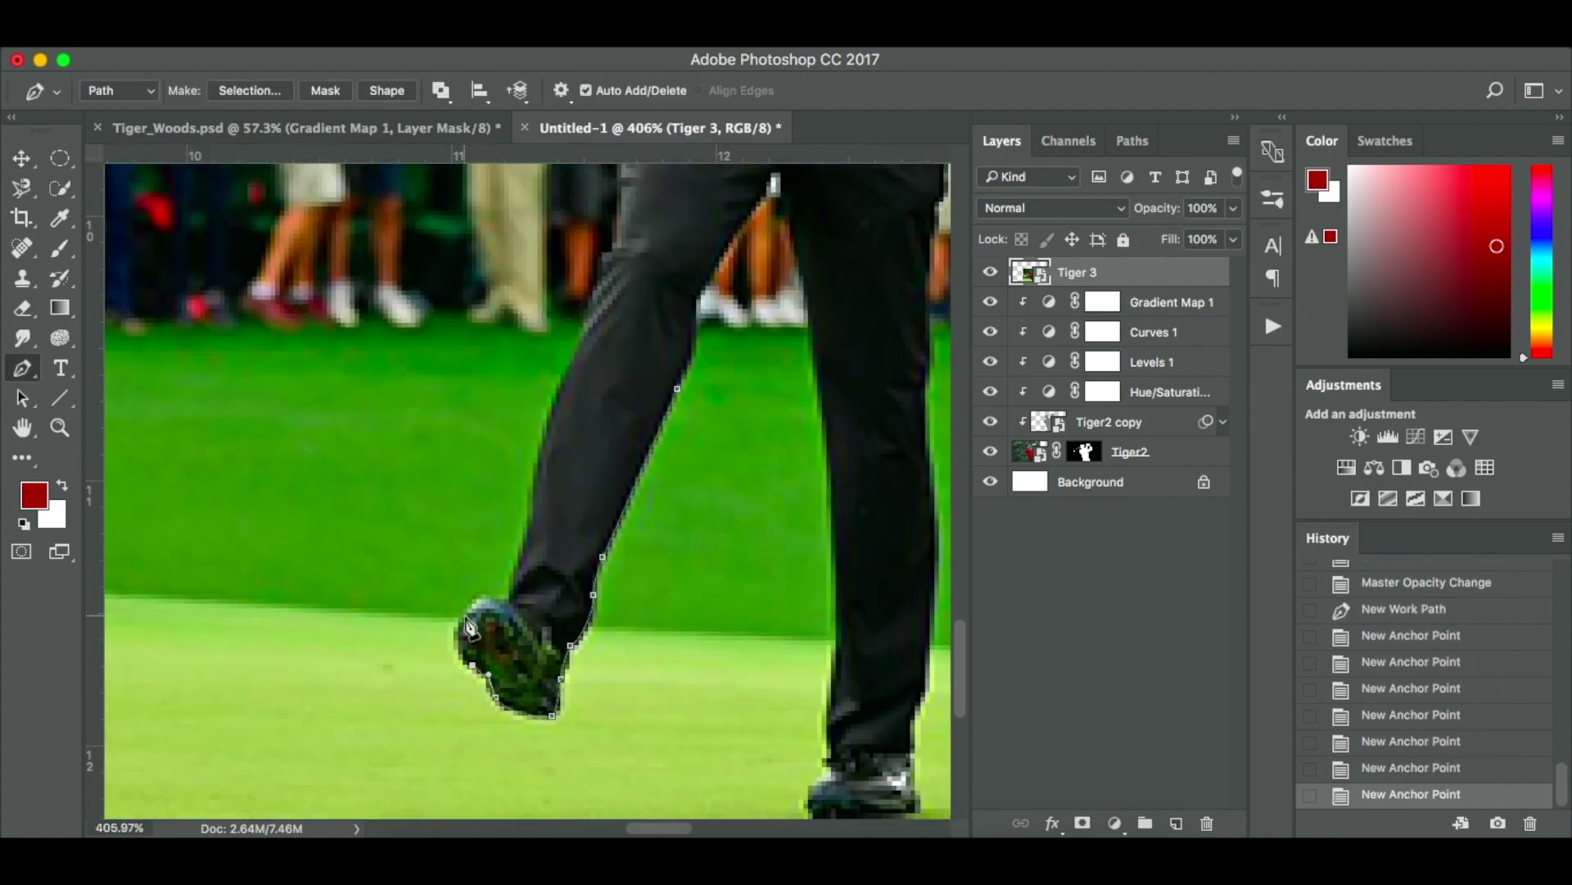
left_click(466, 617)
left_click(509, 604)
Continue the outline up the leg's left edge and trousers toward the shirt.
left_click(565, 379)
scroll(574, 393, "up", 3)
left_click(613, 436)
left_click(623, 408)
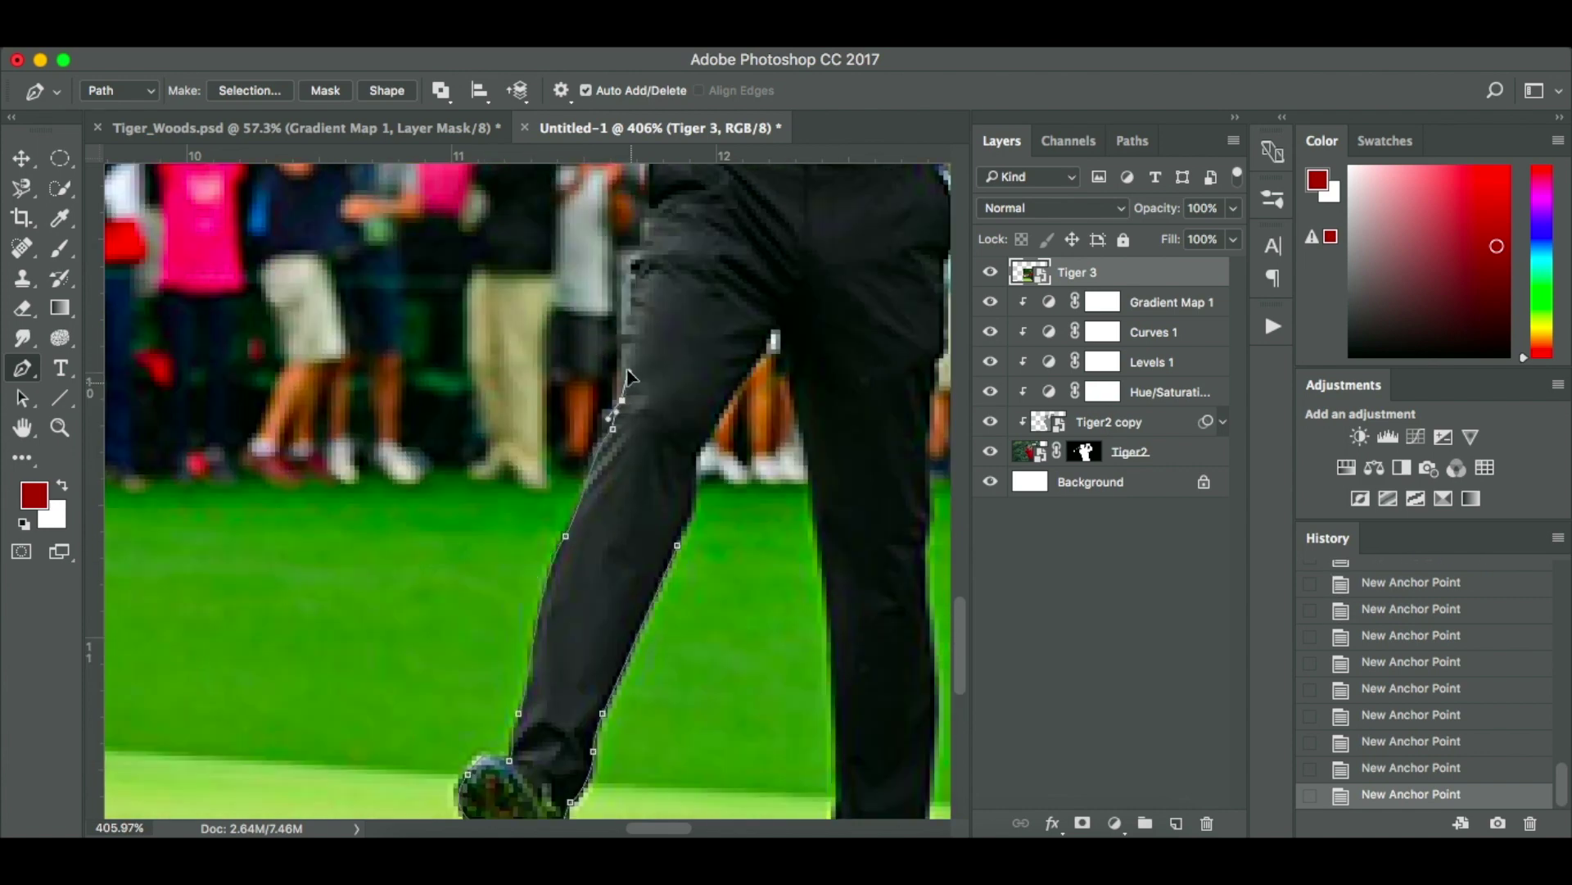
scroll(626, 410, "up", 3)
left_click(636, 479)
left_click(646, 457)
left_click(669, 345)
left_click(688, 303)
scroll(688, 303, "up", 2)
Trace along the side of the red shirt and up the raised arm.
left_click(668, 249)
scroll(668, 250, "up", 3)
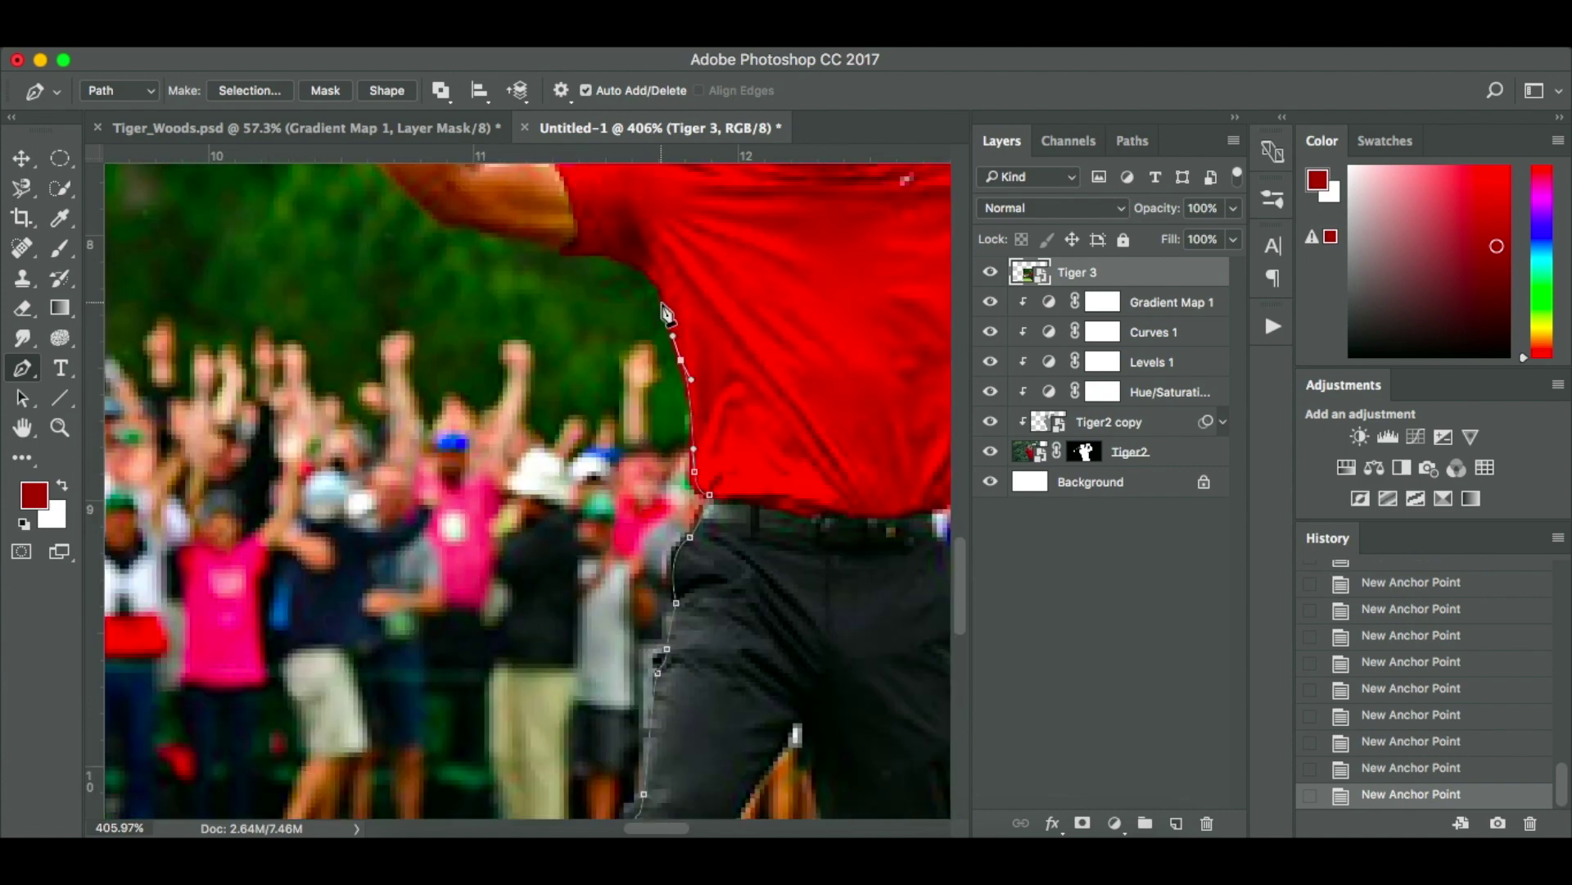
left_click(640, 266)
left_click(569, 257)
scroll(553, 270, "up", 5)
left_click(612, 394)
left_click(566, 371)
scroll(565, 370, "up", 3)
left_click(570, 381)
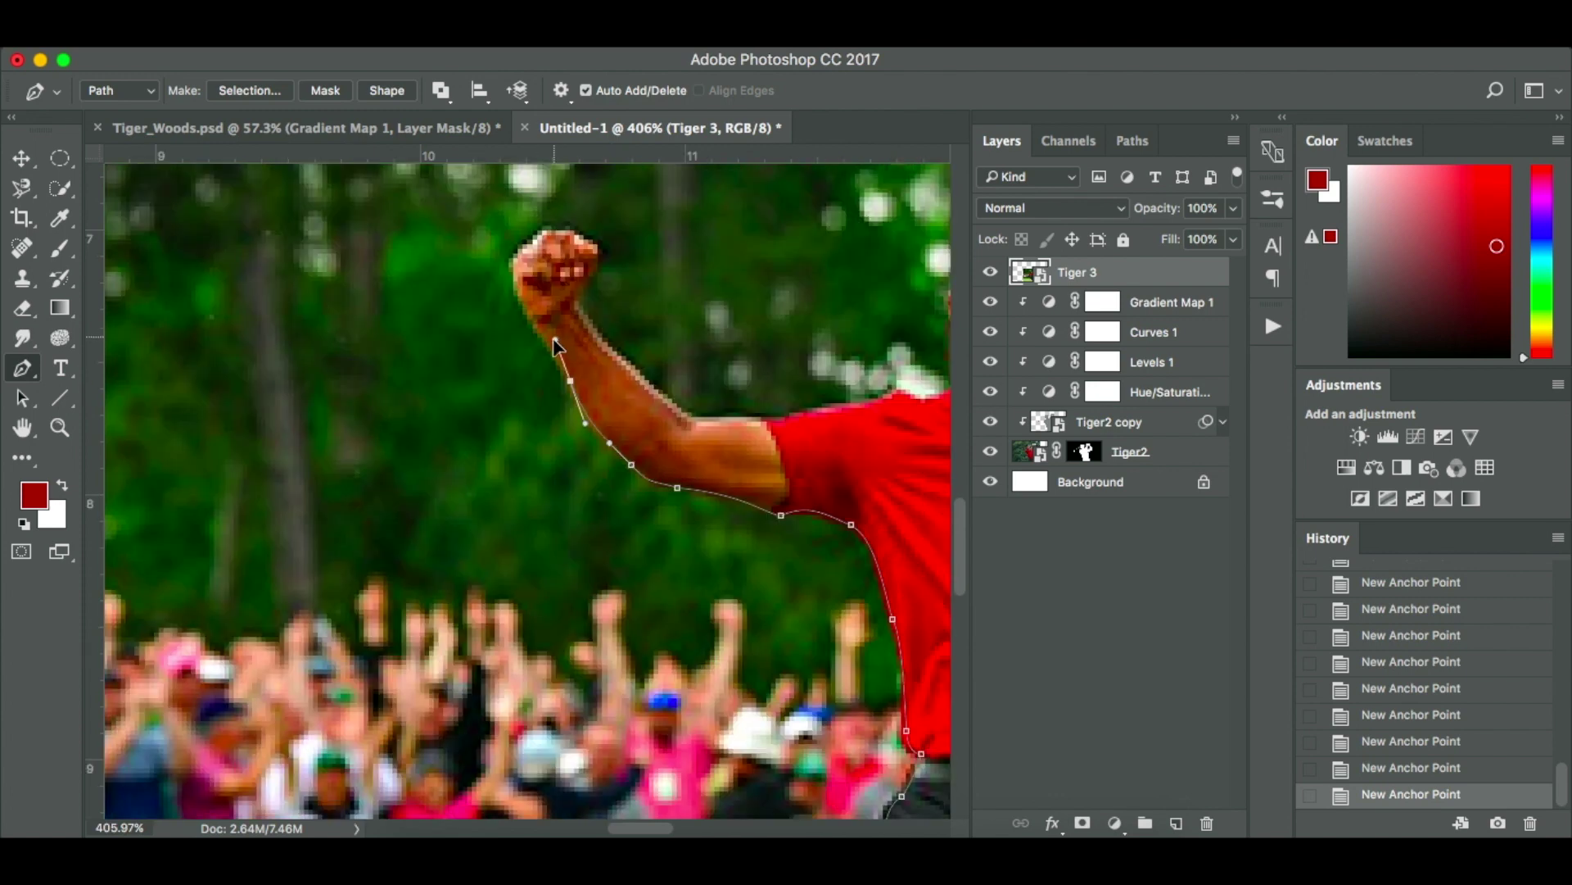
left_click(533, 324)
left_click(513, 285)
Outline the clenched fist and the arm's upper edge back to the shirt.
left_click(533, 243)
left_click(575, 234)
left_click(593, 267)
left_click(580, 296)
left_click(598, 338)
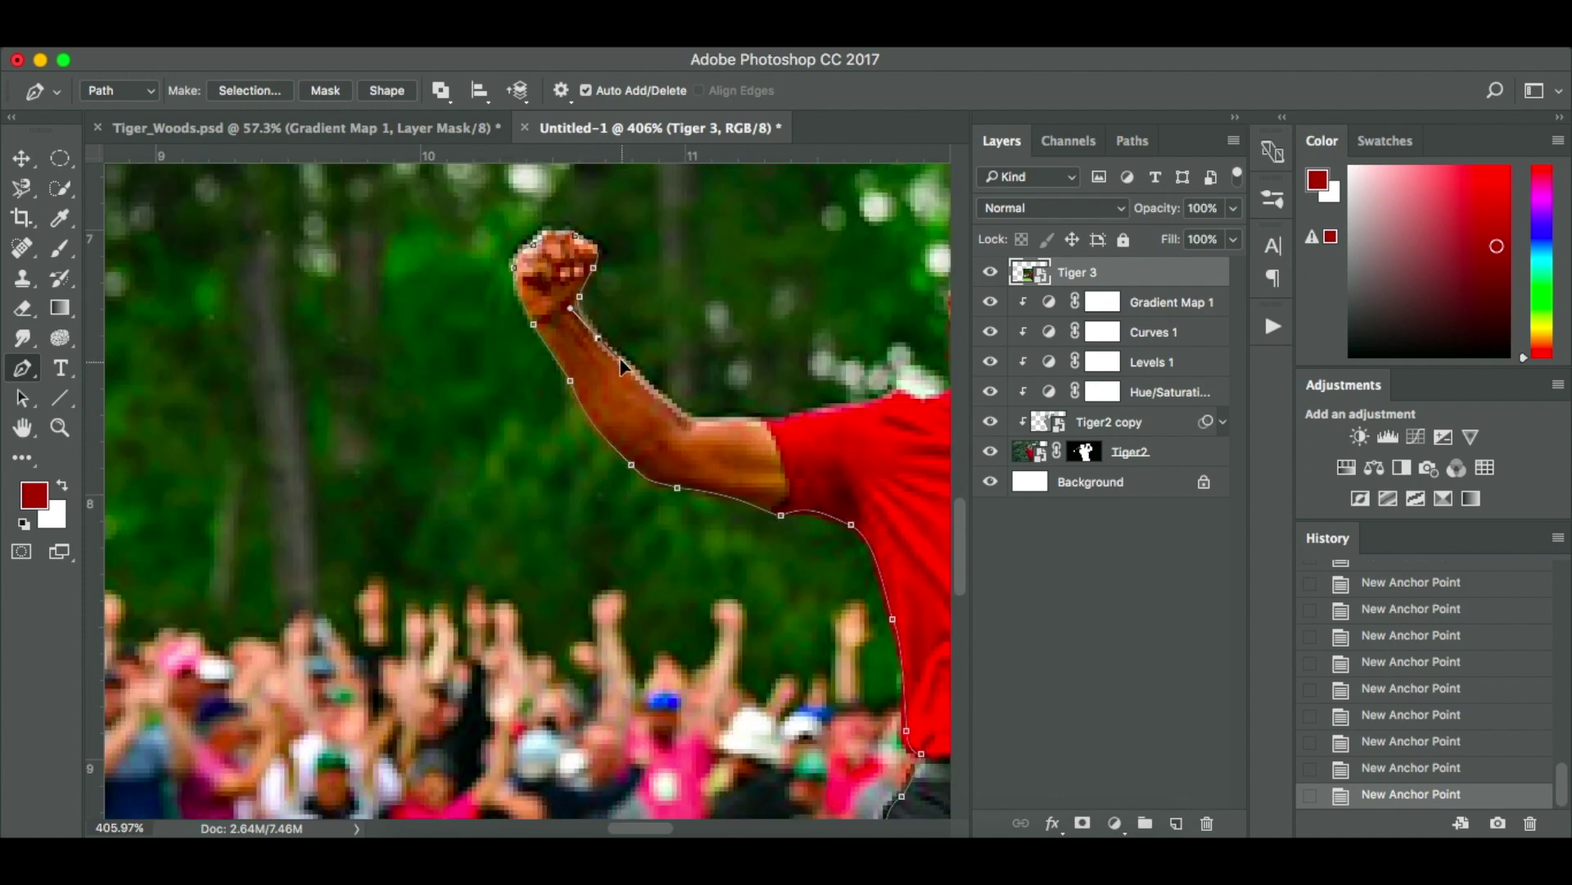
left_click(622, 354)
left_click(689, 417)
Trace along the shirt's shoulder and up the side of the neck.
left_click(765, 422)
scroll(766, 422, "right", 3)
left_click(773, 399)
left_click(833, 389)
left_click(852, 380)
left_click(852, 333)
left_click(825, 309)
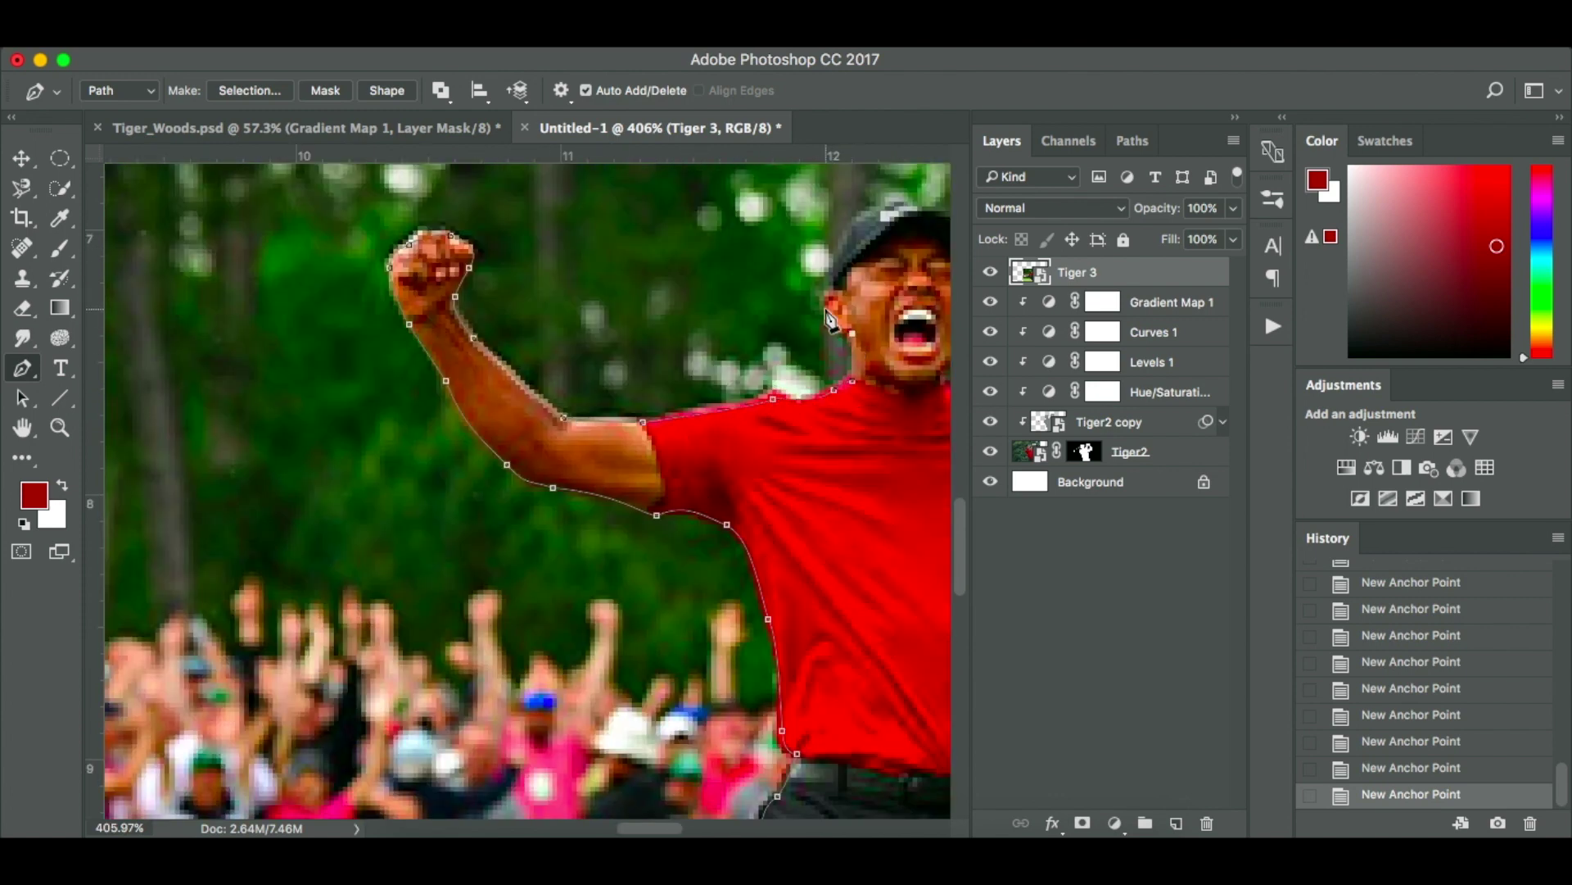
left_click(825, 285)
scroll(828, 294, "right", 4)
scroll(828, 295, "up", 1)
Outline the cap, then trace down the neck with a curve along the shoulder.
left_click(687, 323)
left_click(706, 261)
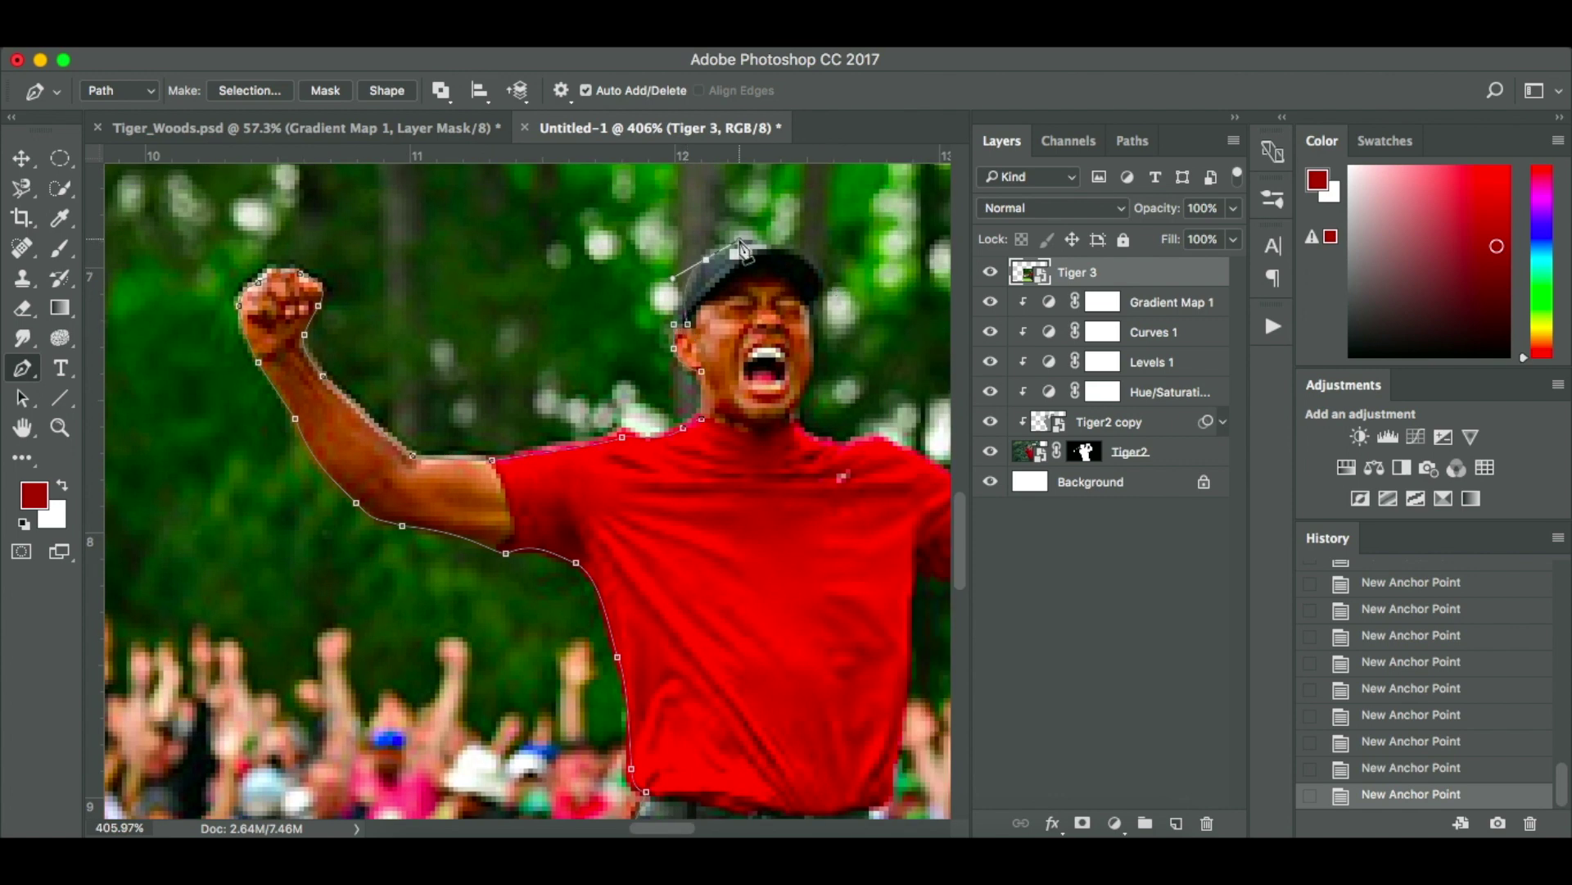
left_click(773, 245)
mouse_move(823, 297)
left_mouse_down()
mouse_move(805, 330)
mouse_move(809, 305)
left_mouse_up()
left_click(794, 402)
left_click(805, 431)
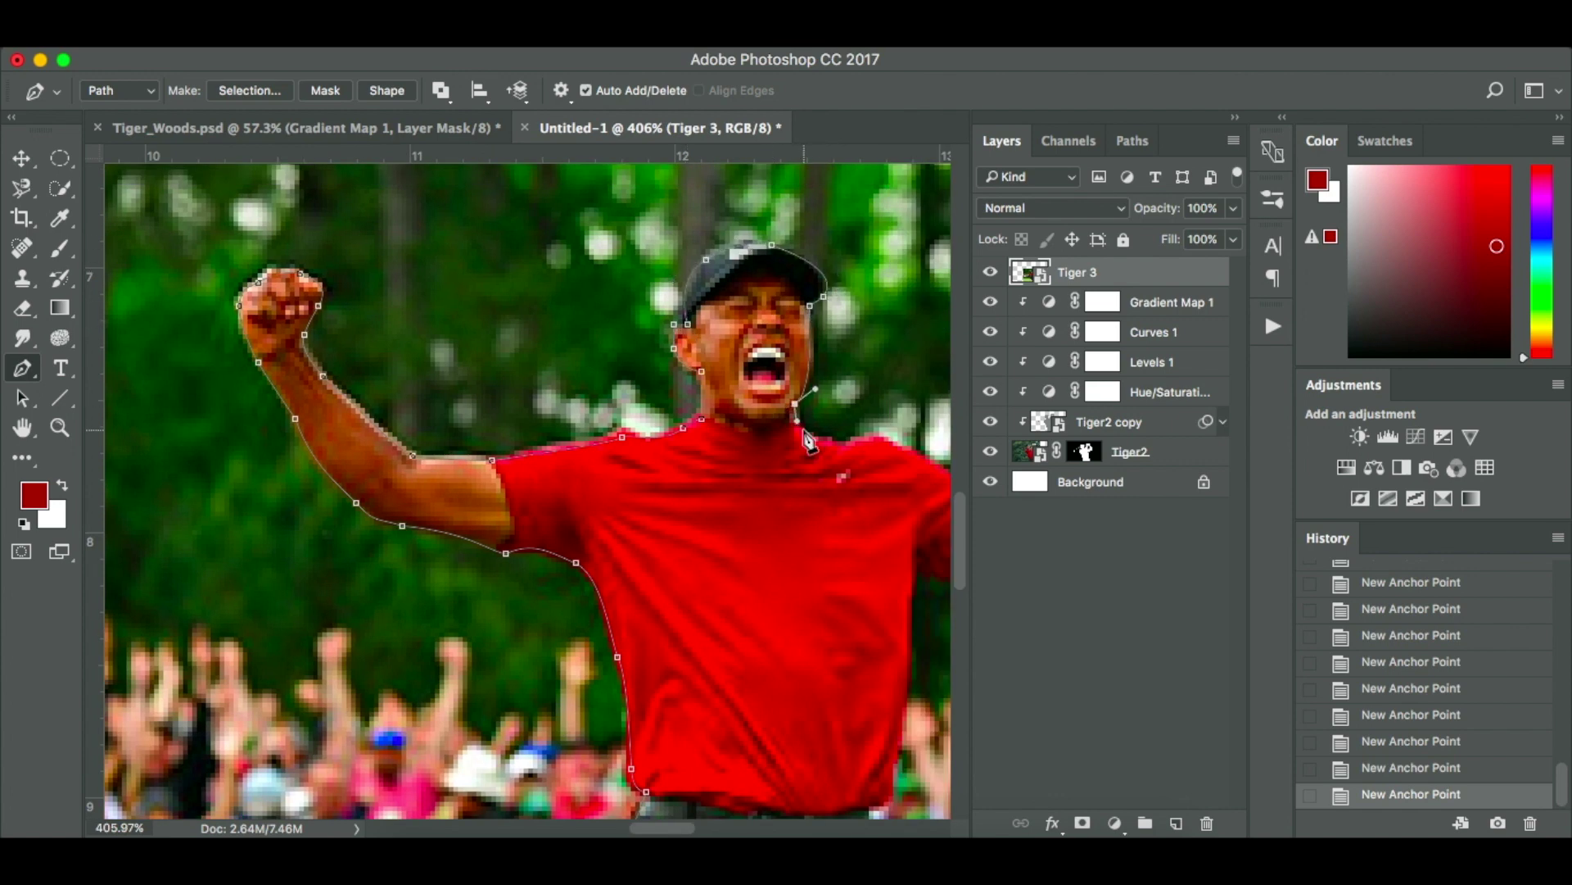
left_click_drag(850, 447, 870, 447)
Trace along the shoulder and right arm up to the hand and club shaft.
left_click(913, 451)
scroll(869, 491, "right", 3)
left_click(811, 506)
scroll(811, 524, "right", 2)
left_click(786, 573)
scroll(786, 565, "right", 3)
left_click(790, 555)
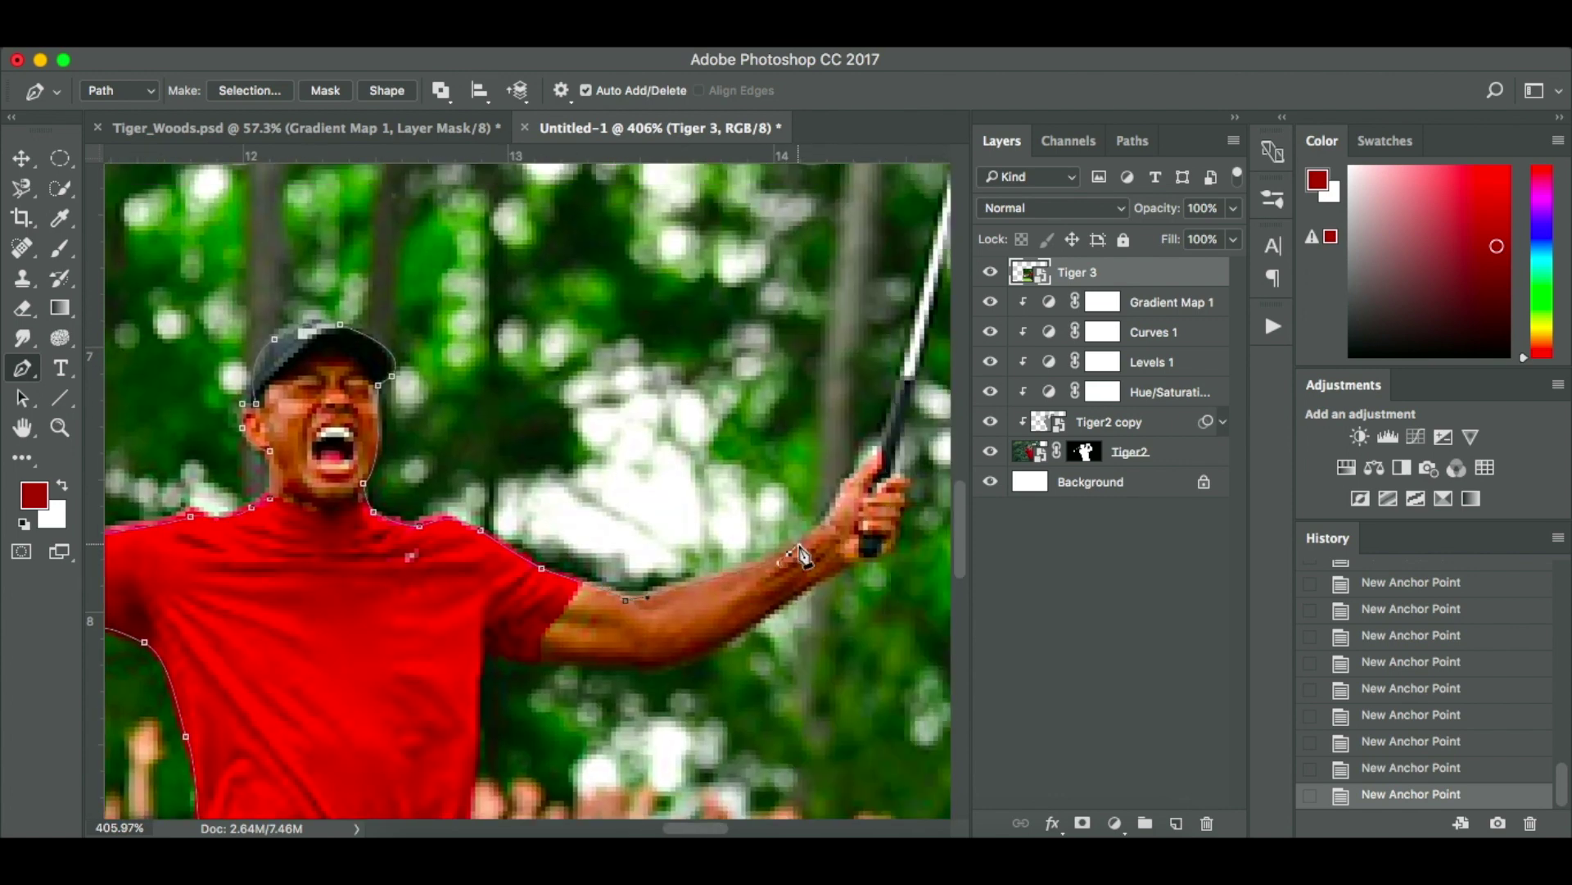
left_click(842, 491)
left_click(901, 381)
scroll(897, 393, "up", 5)
scroll(896, 393, "right", 2)
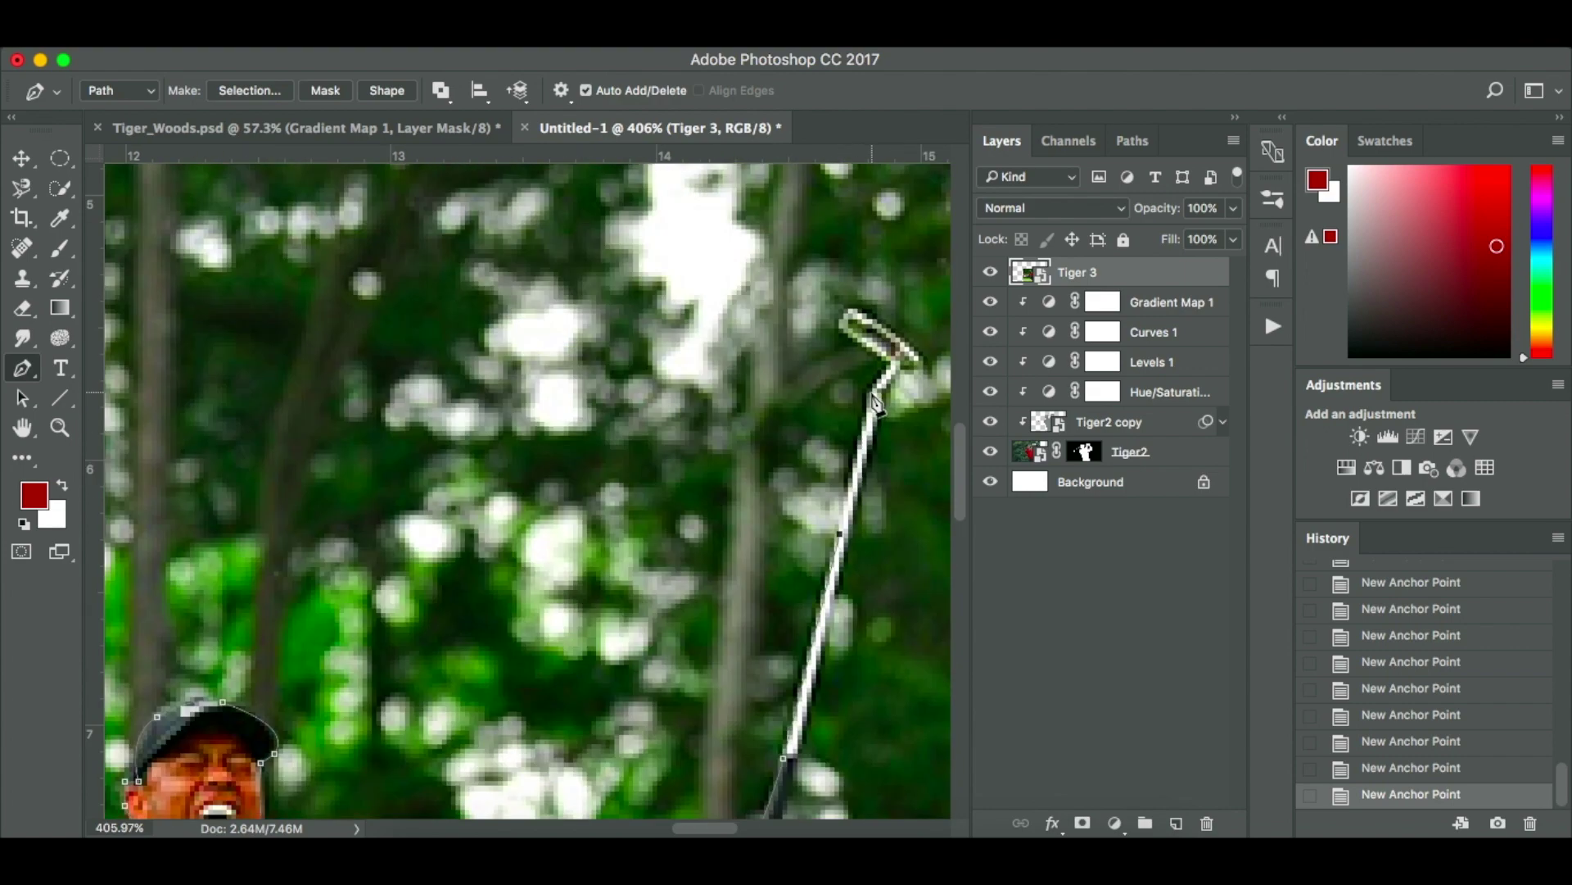
Outline the upper club shaft and the club head.
left_click(840, 534)
left_click(891, 366)
left_click(844, 331)
left_click(851, 312)
left_click(918, 353)
Trace around the hand gripping the club and along the arm's underside to the shirt.
scroll(842, 544, "down", 3)
scroll(798, 655, "down", 2)
left_click(788, 702)
left_click(784, 722)
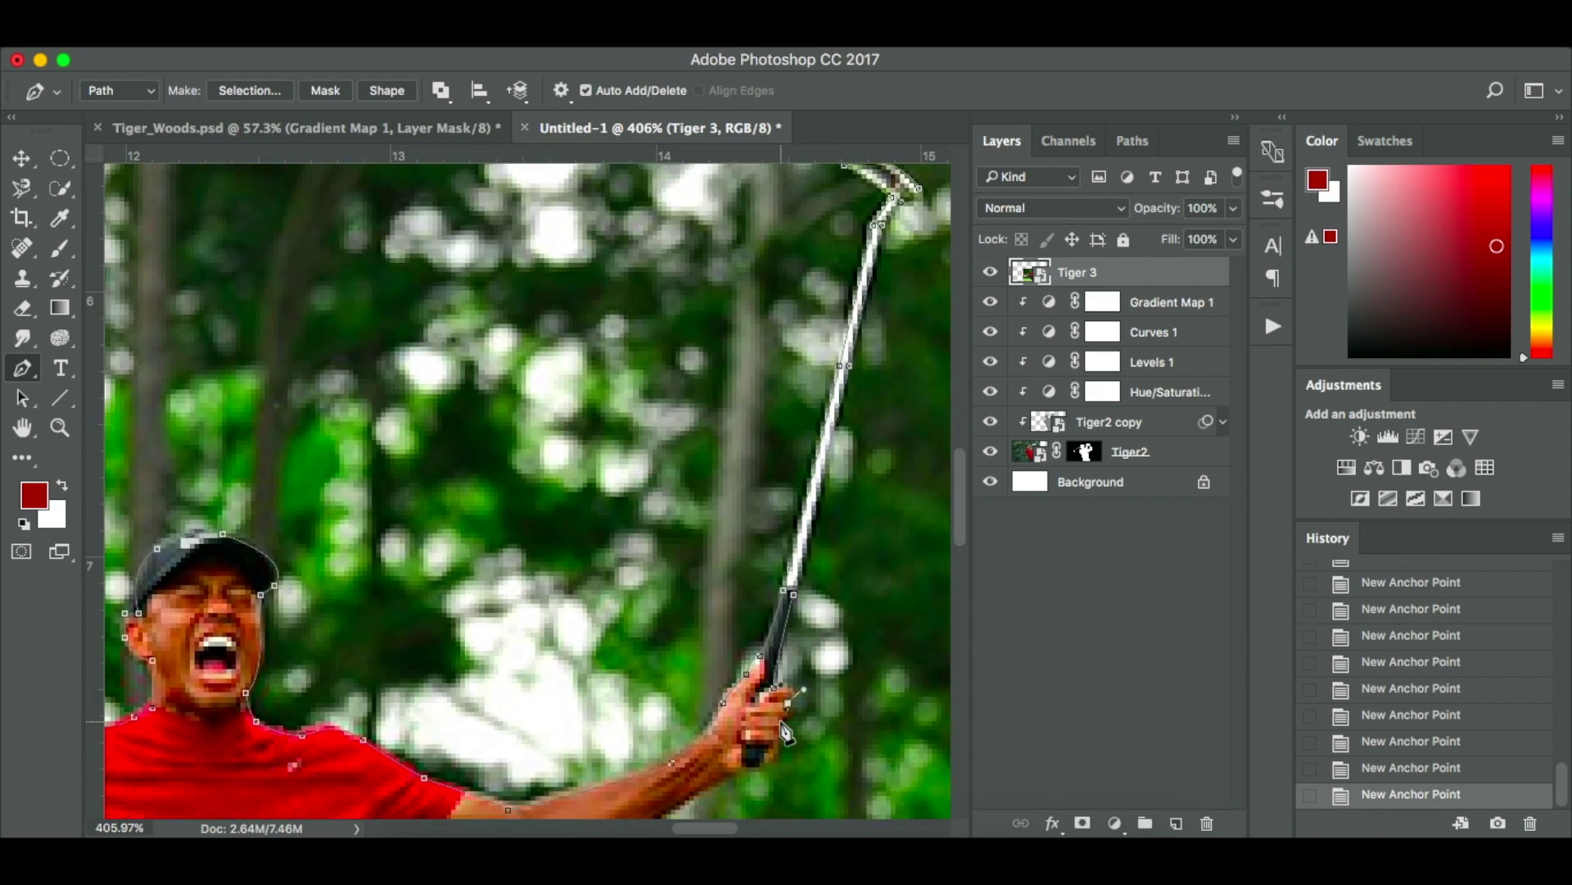
left_click(774, 729)
left_click(765, 762)
scroll(745, 737, "down", 3)
left_click(781, 654)
left_click(711, 701)
scroll(711, 701, "down", 2)
left_click(645, 676)
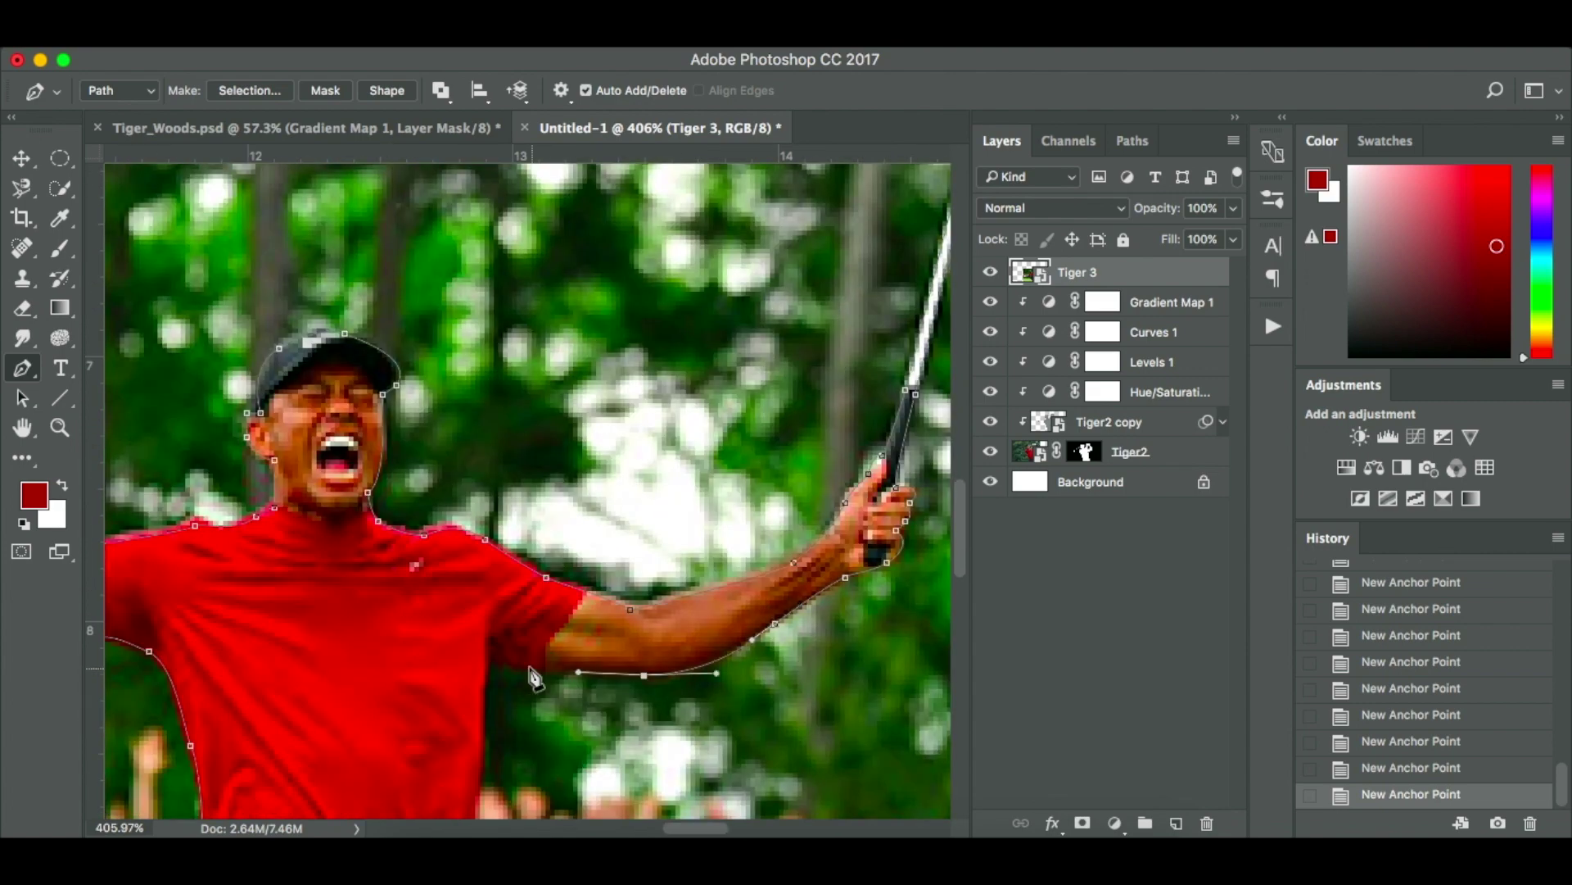
left_click(508, 665)
Pan to the trousers and trace down the right trouser leg's edge.
key("h")
left_click_drag(491, 665, 483, 721)
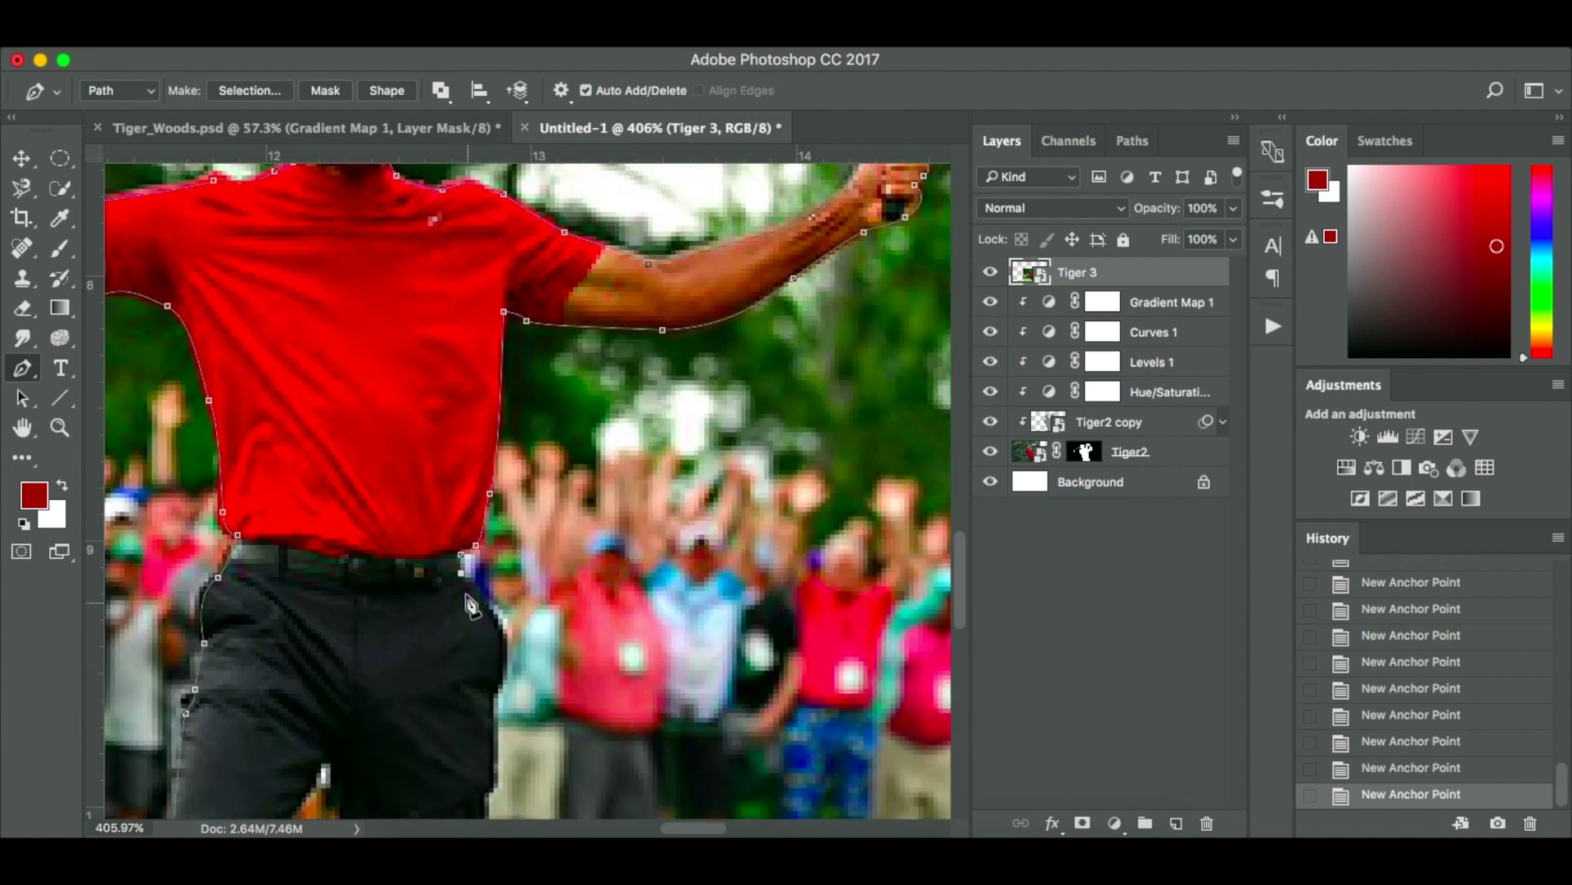
left_click(503, 670)
scroll(491, 721, "down", 3)
left_click(499, 609)
left_click(499, 722)
scroll(491, 713, "down", 2)
left_click(494, 665)
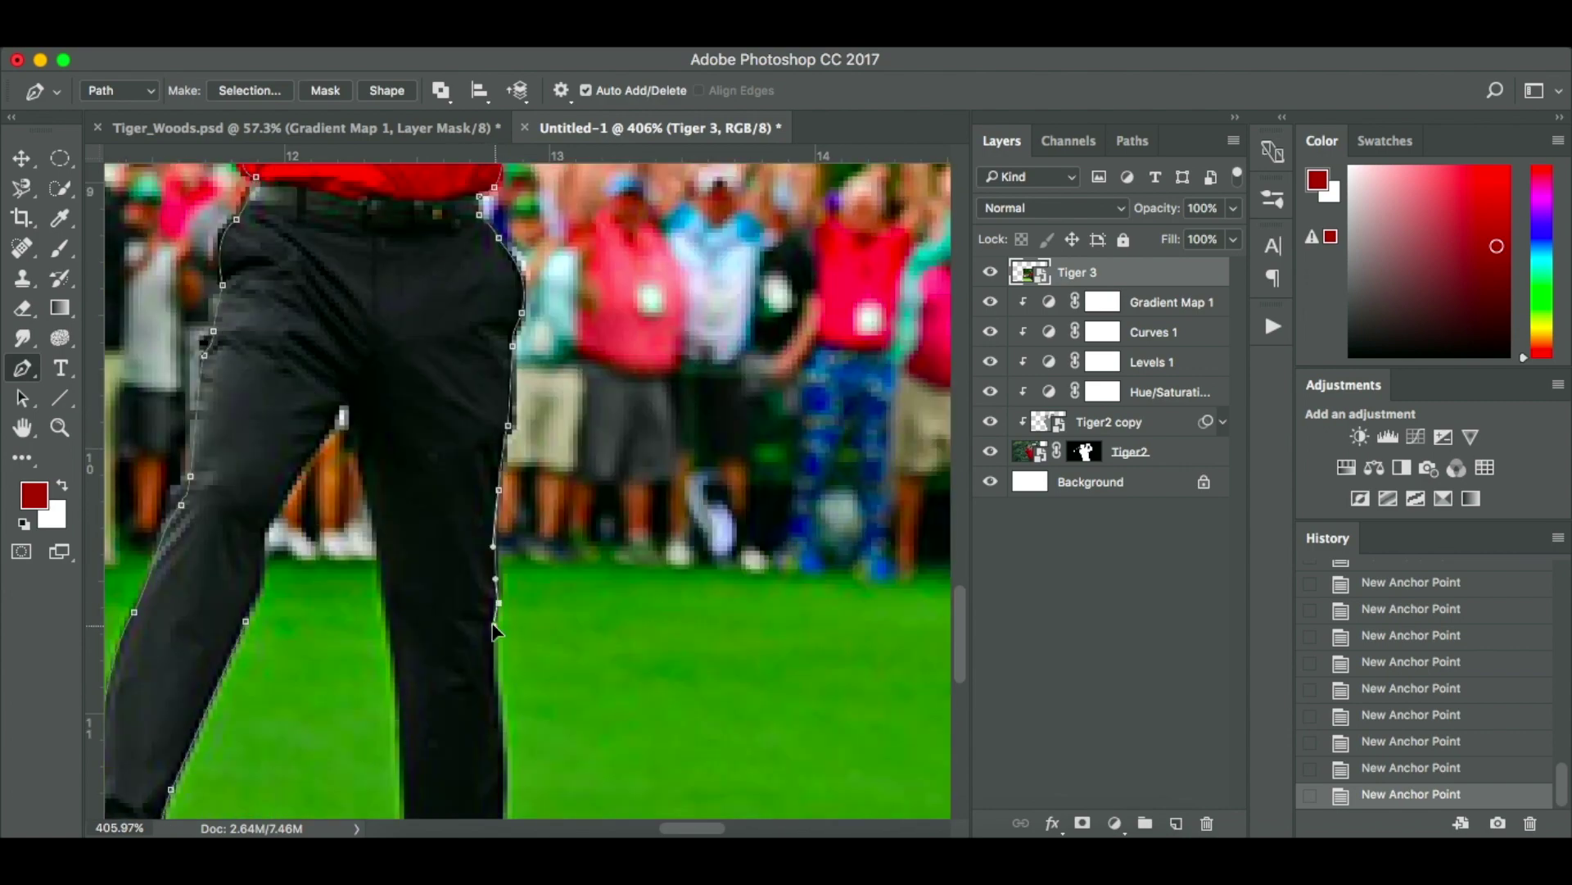
scroll(491, 704, "down", 3)
left_click(496, 657)
left_click(479, 727)
scroll(492, 713, "down", 2)
Outline the planted shoe and the legs' inner edges, closing the path at the start point.
left_click(484, 713)
left_click(438, 723)
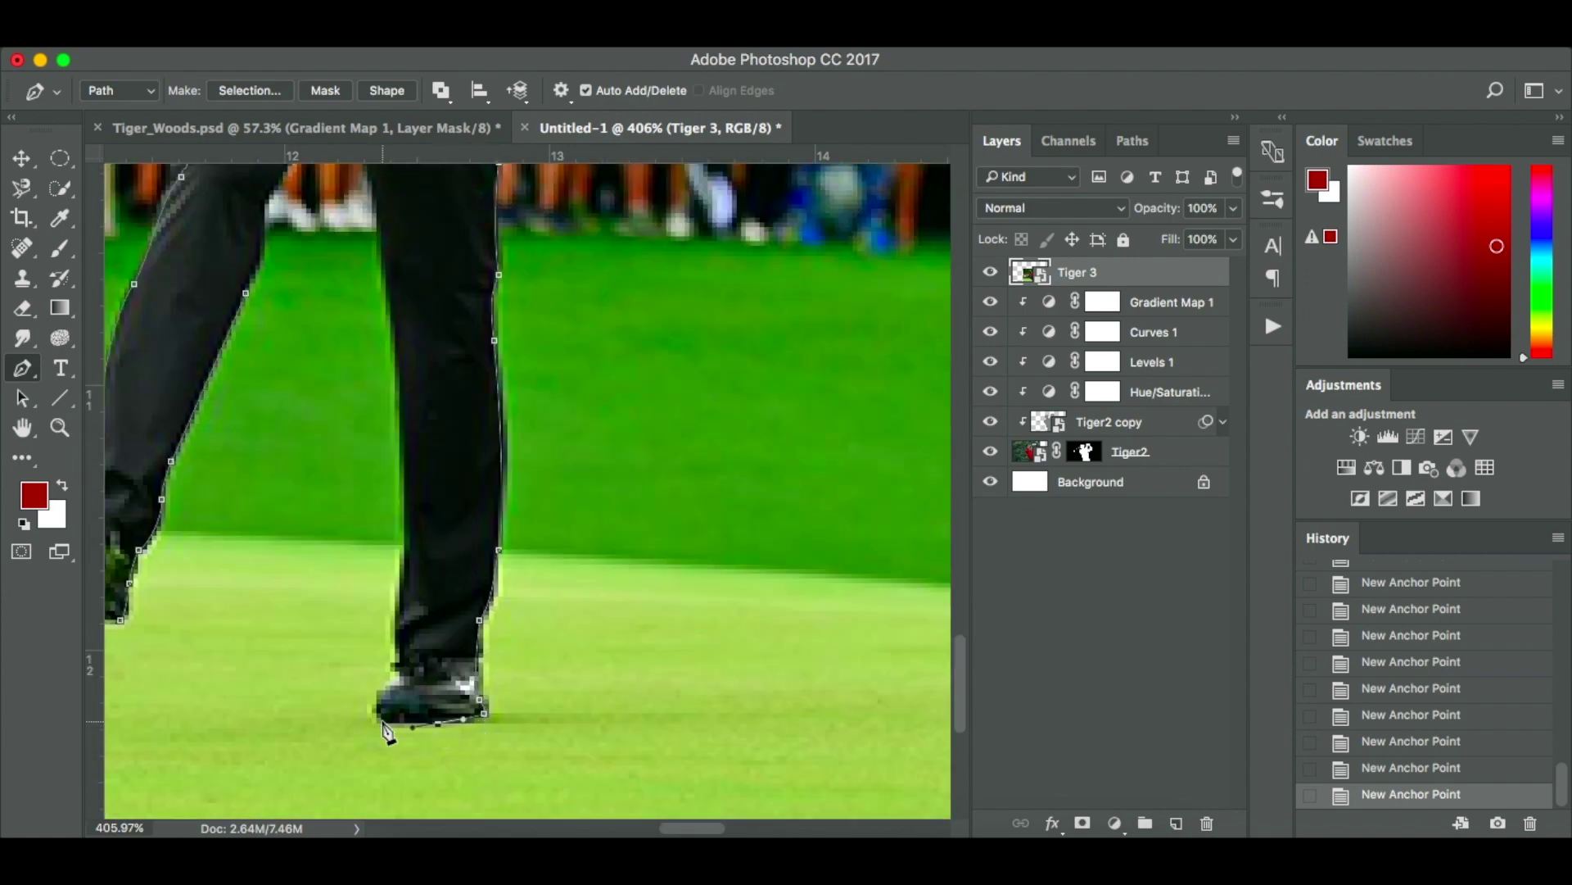
left_click(381, 723)
left_click(387, 686)
left_click(400, 619)
left_click(405, 384)
scroll(410, 369, "up", 3)
left_click(416, 356)
left_click(402, 290)
left_click(375, 281)
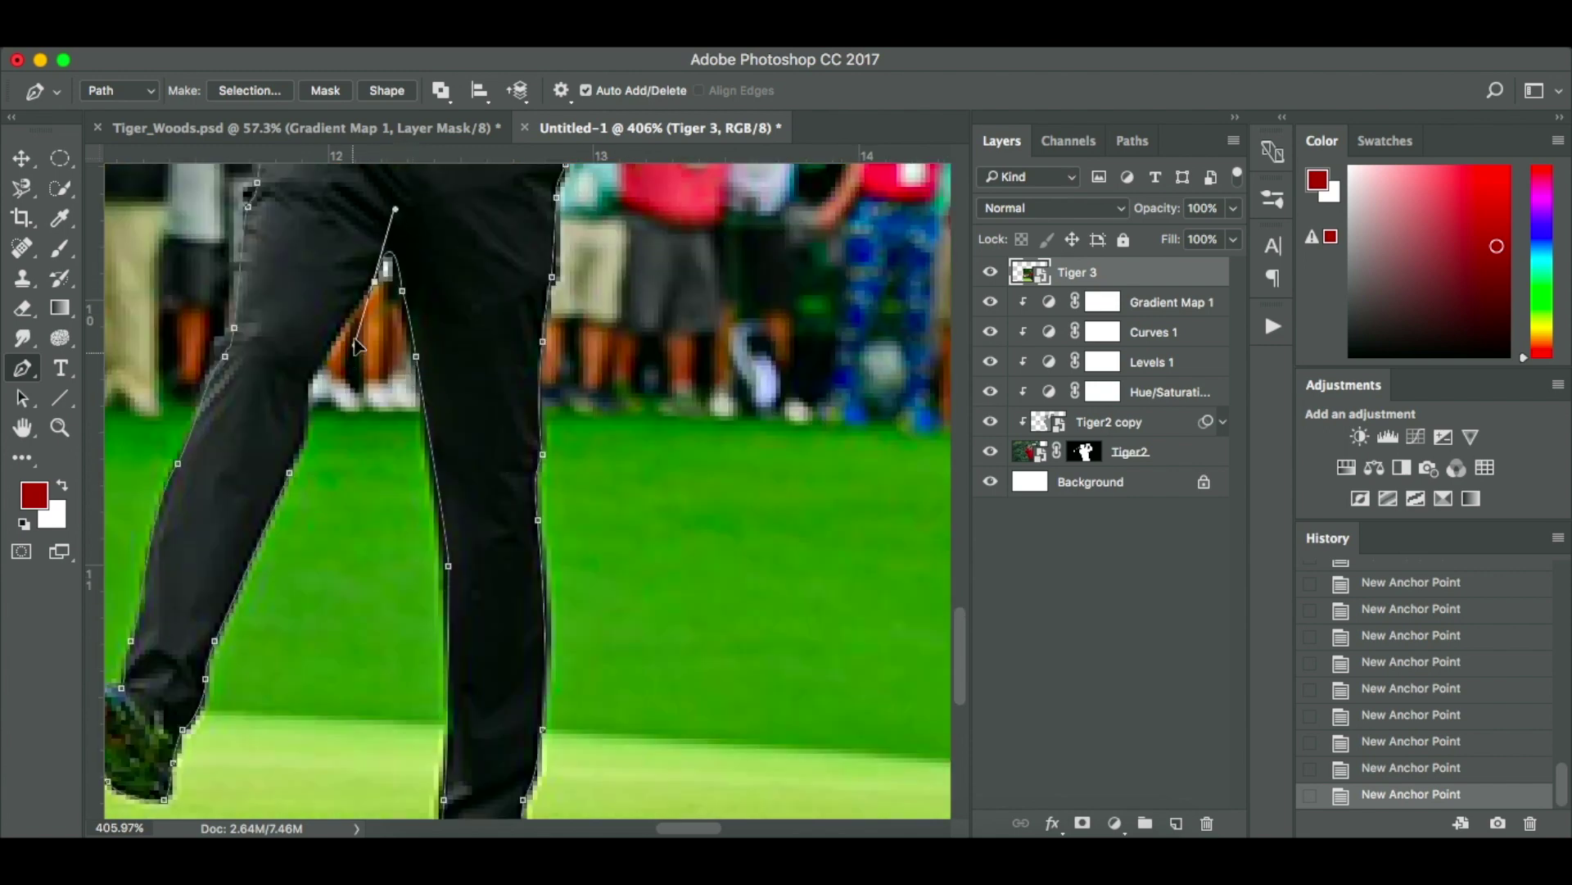
left_click(338, 336)
left_click(300, 406)
left_click(304, 430)
scroll(377, 553, "up", 5)
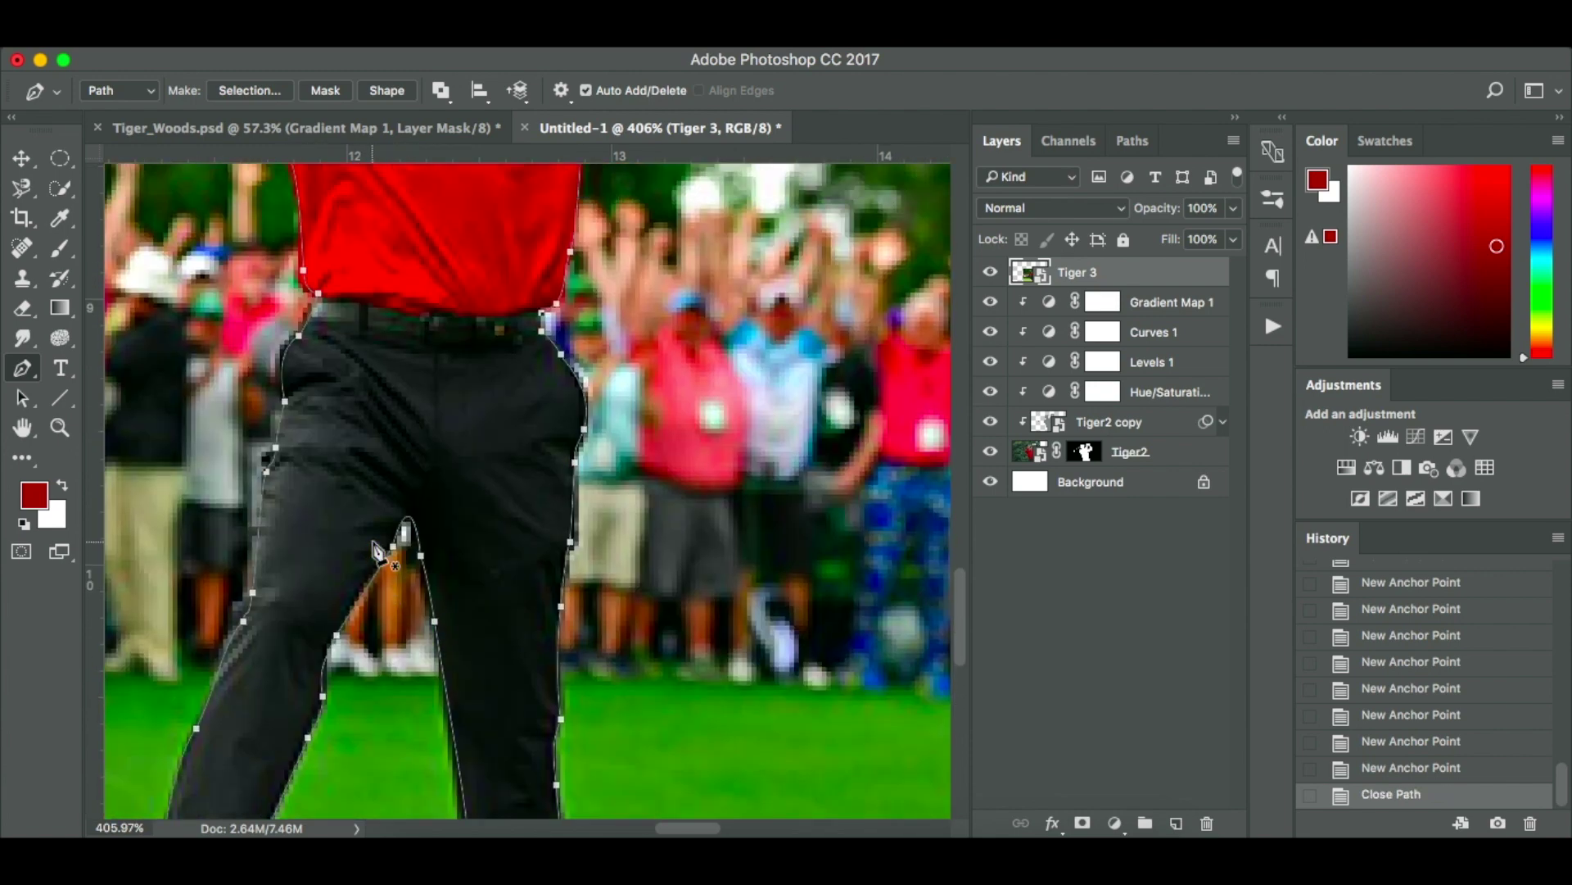
Convert the closed path to a selection with no feather and copy the golfer to Layer 1.
key("super+0")
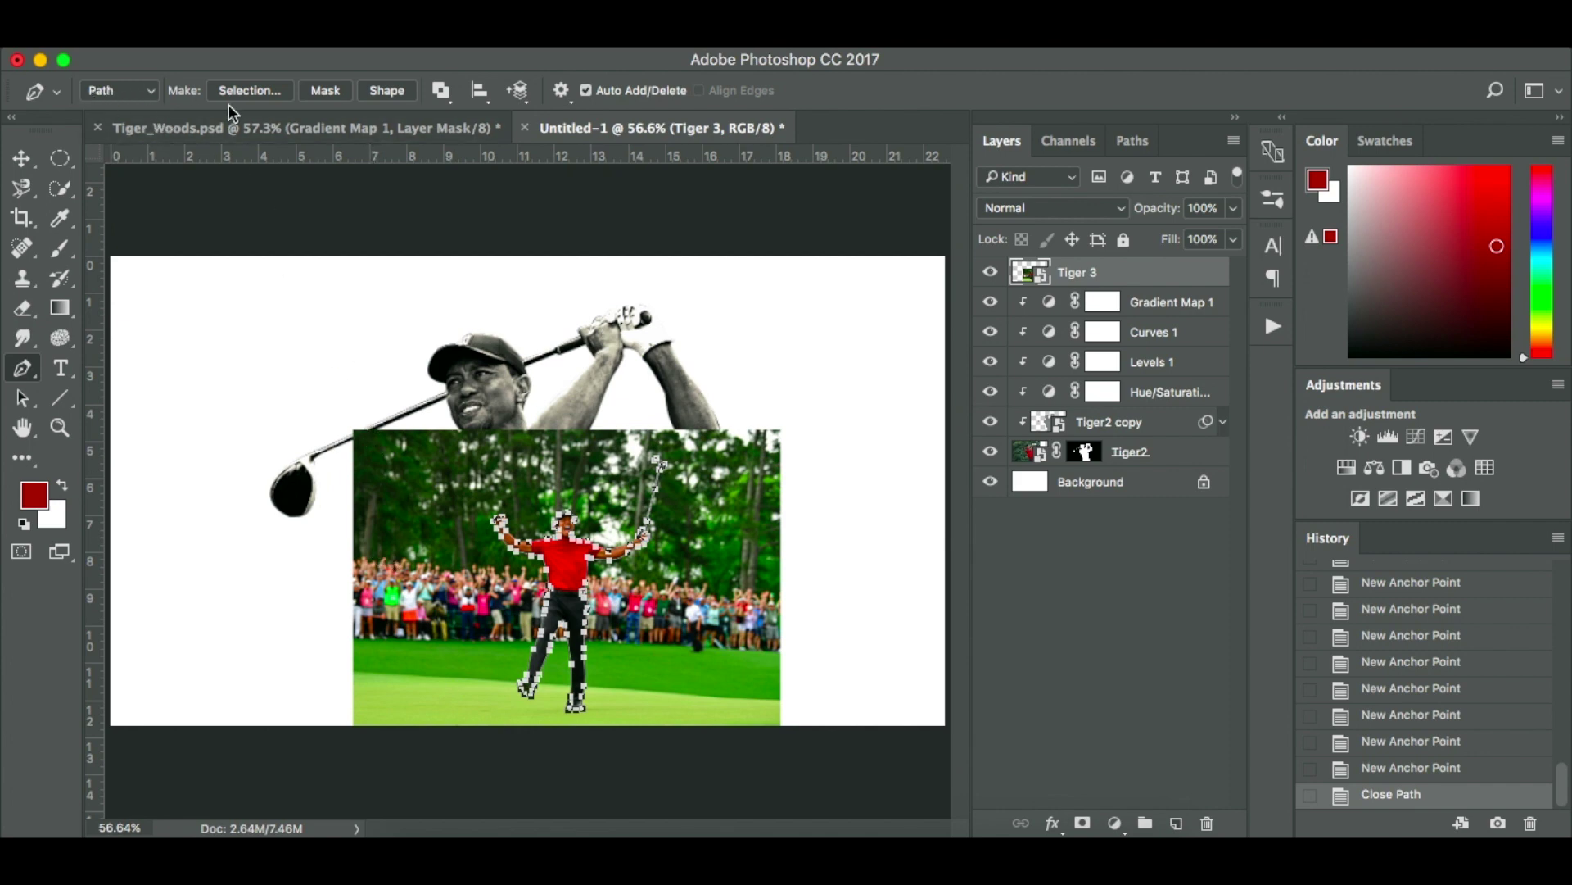
left_click(256, 97)
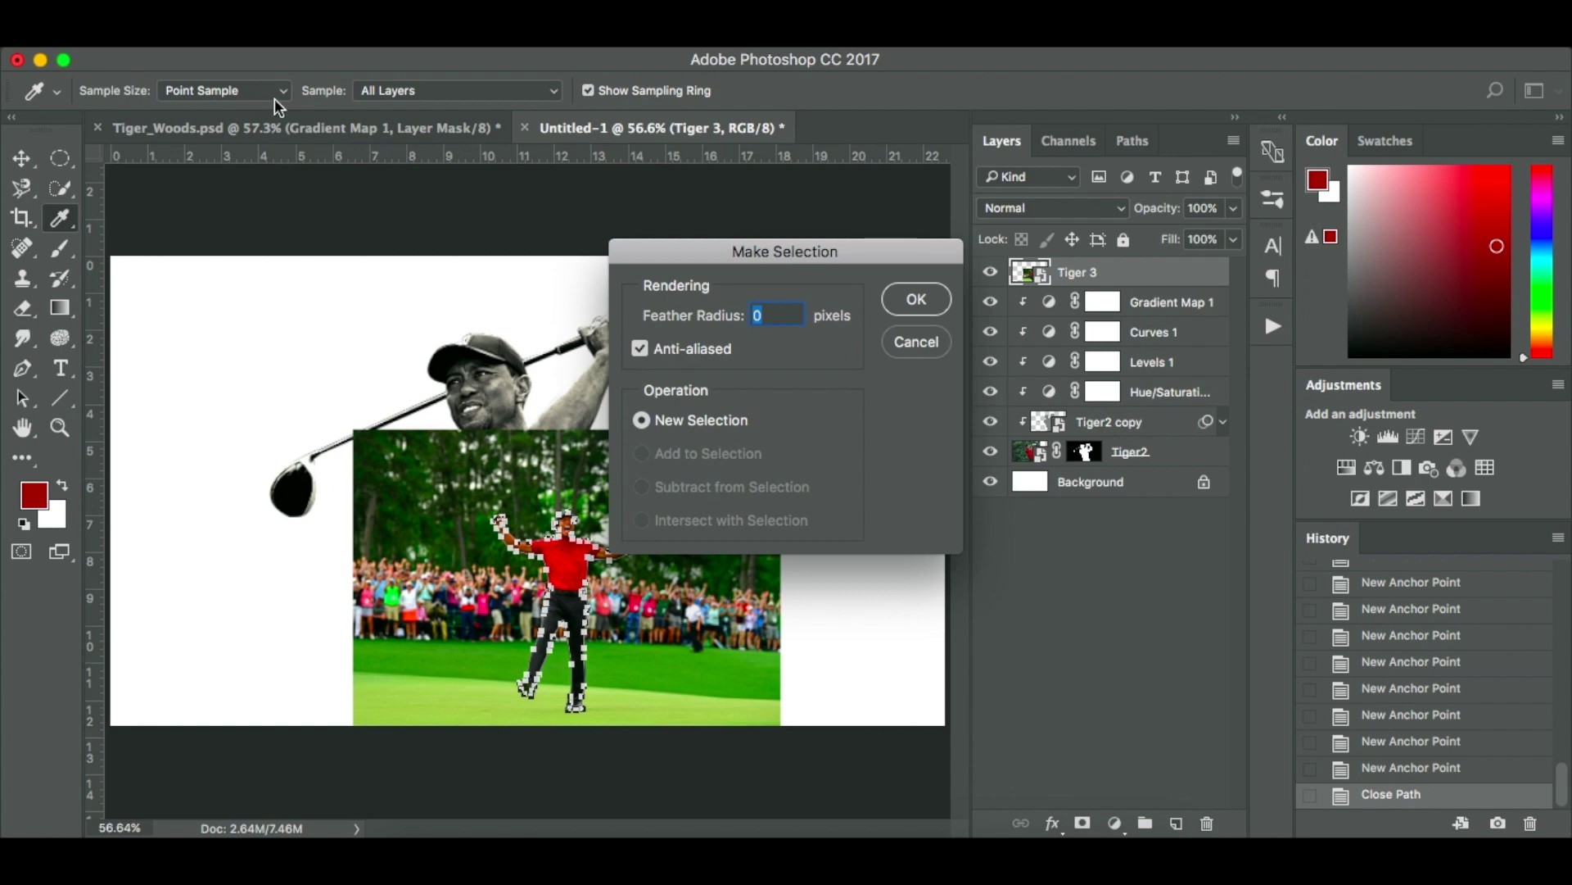
left_click(929, 304)
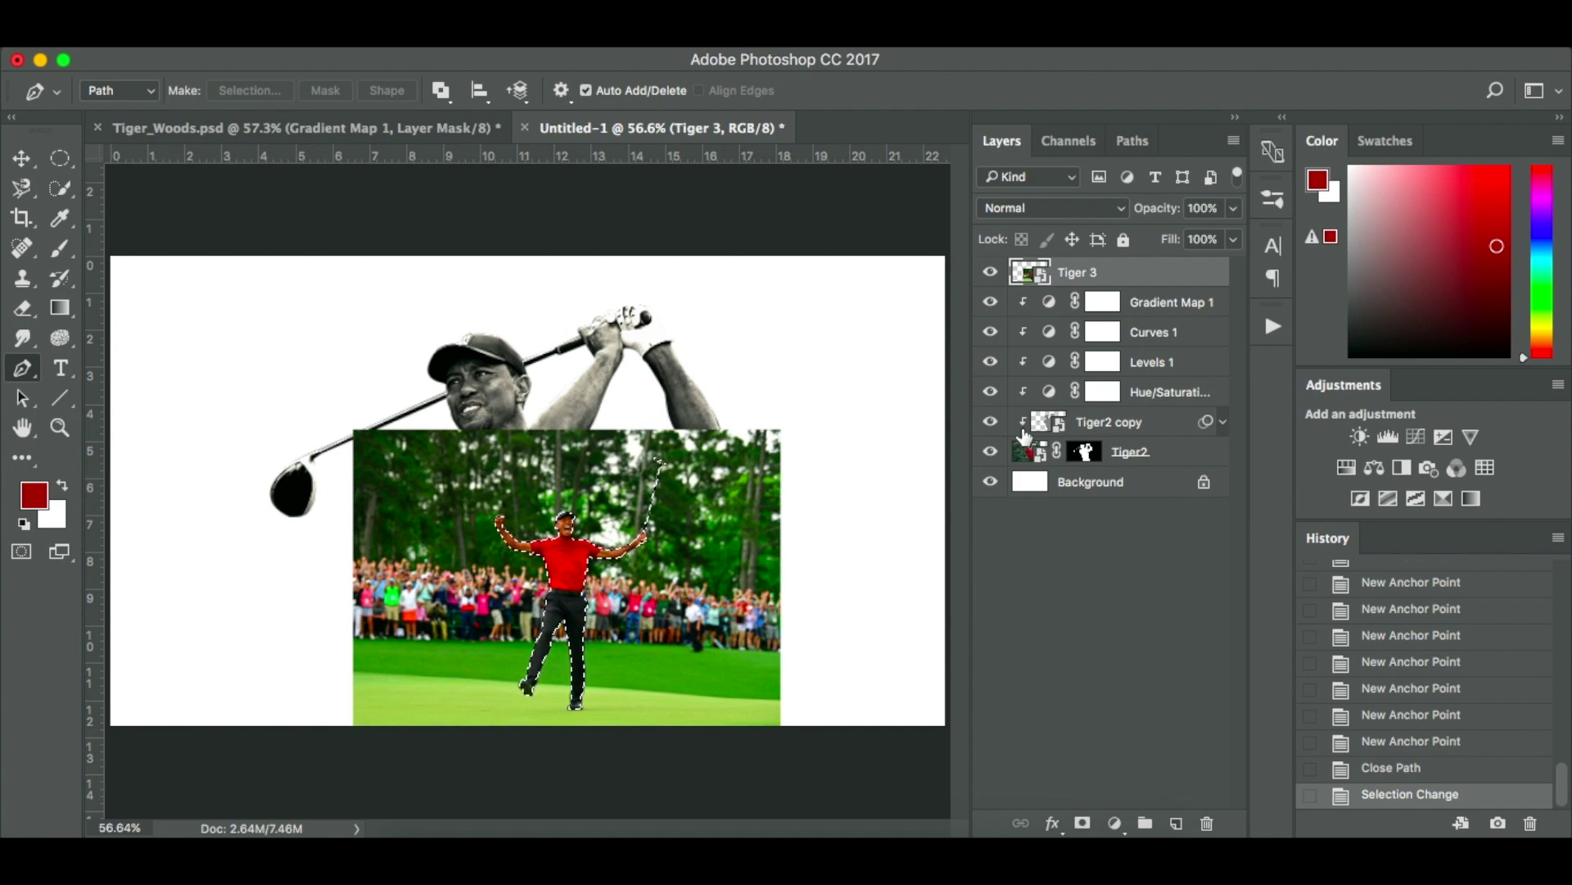
key("super+j")
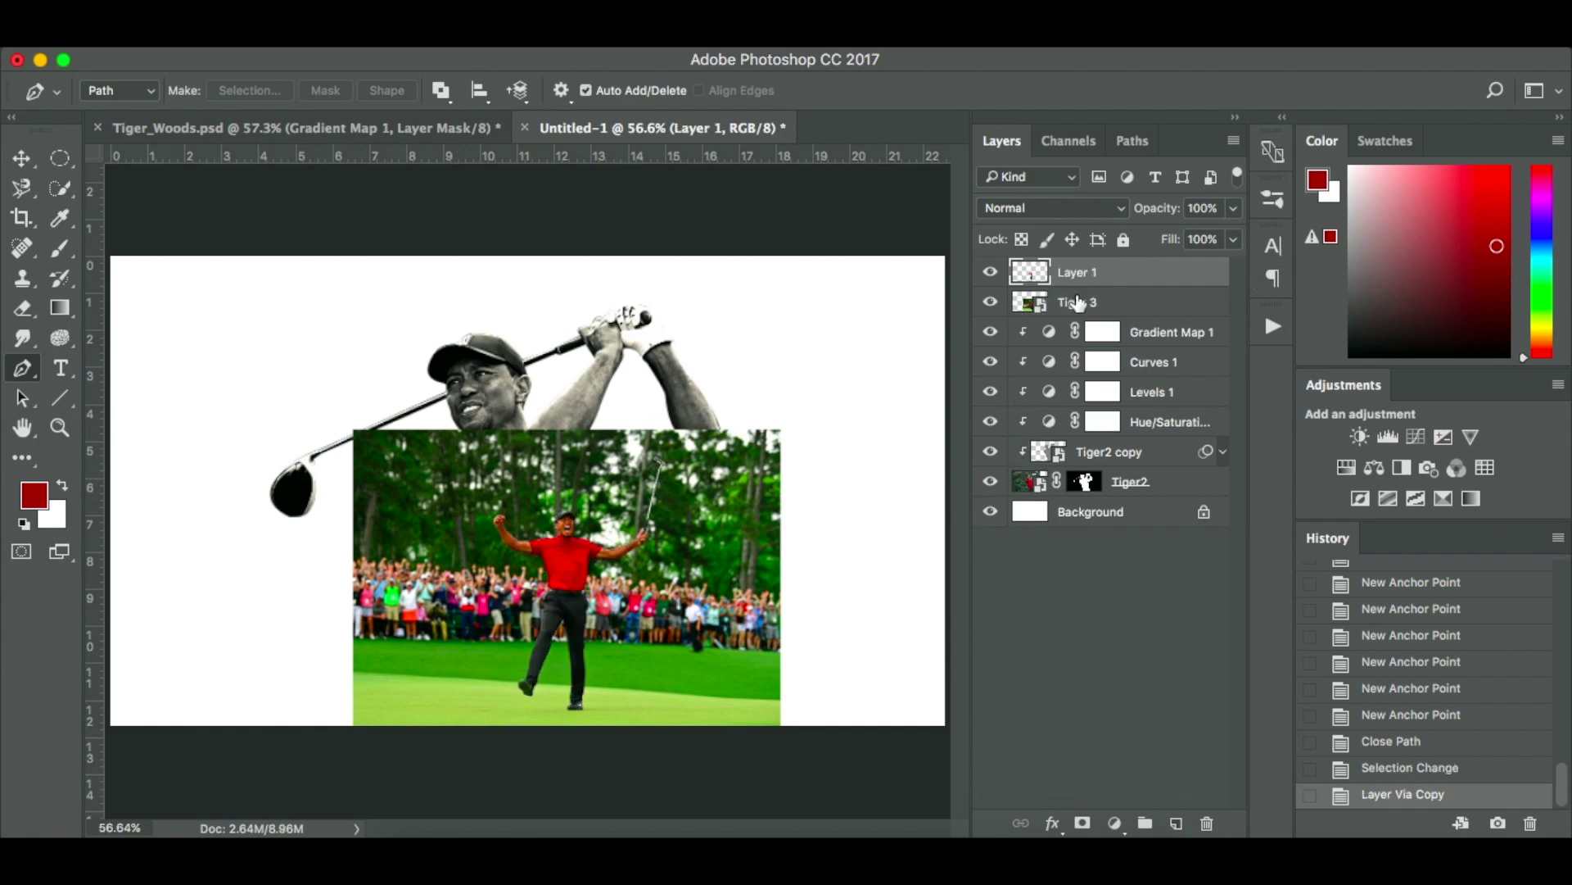
Show Tiger 3 again and move it down the Layers panel to just above Background.
left_click(990, 302)
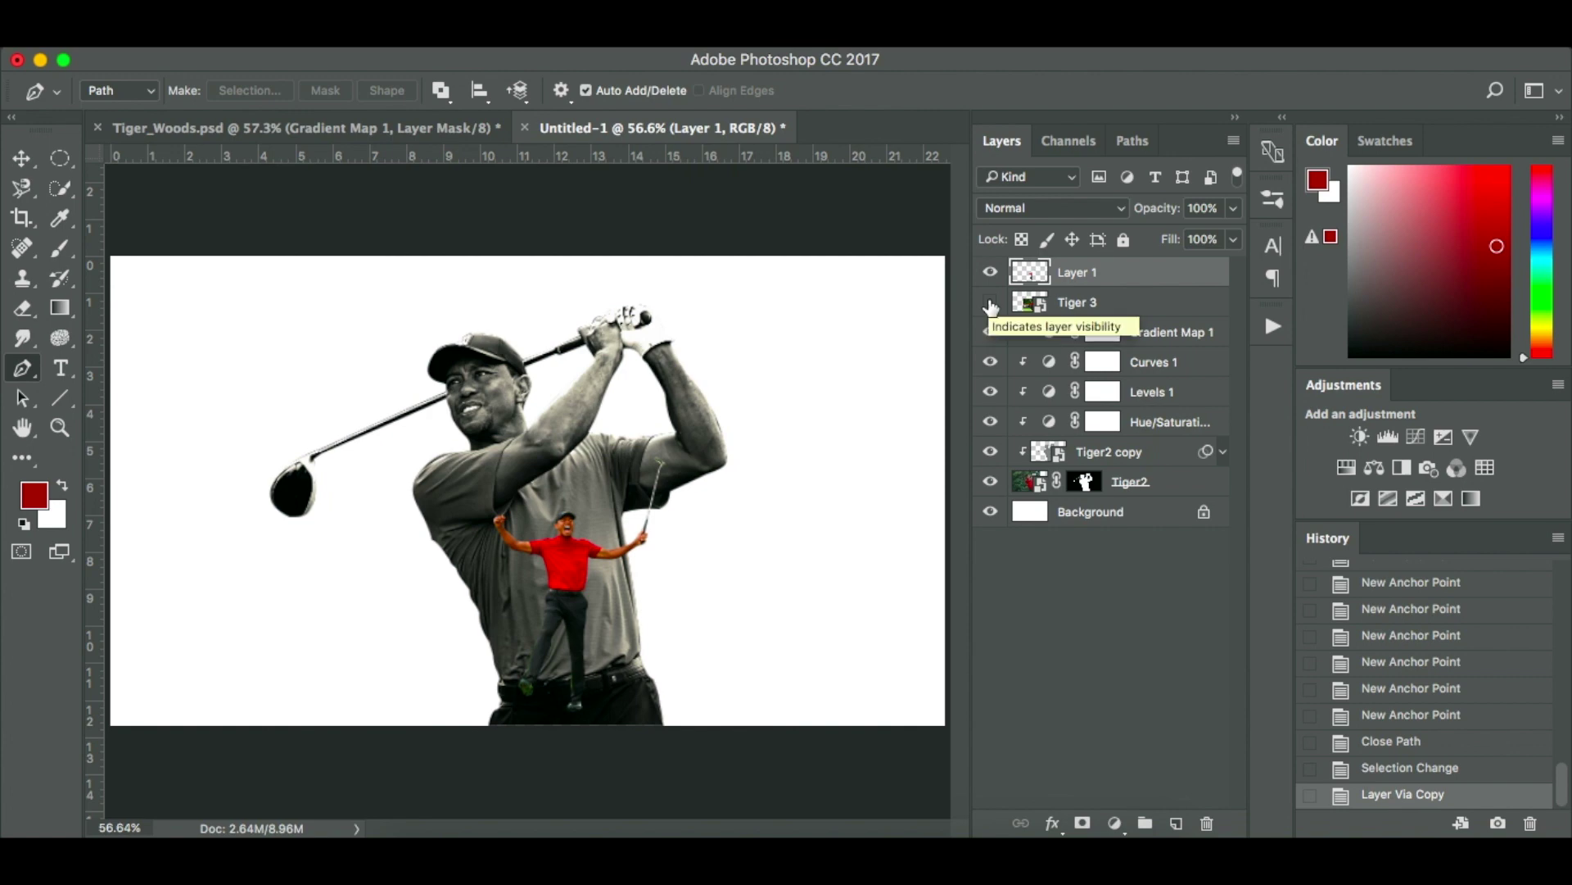
left_click(990, 303)
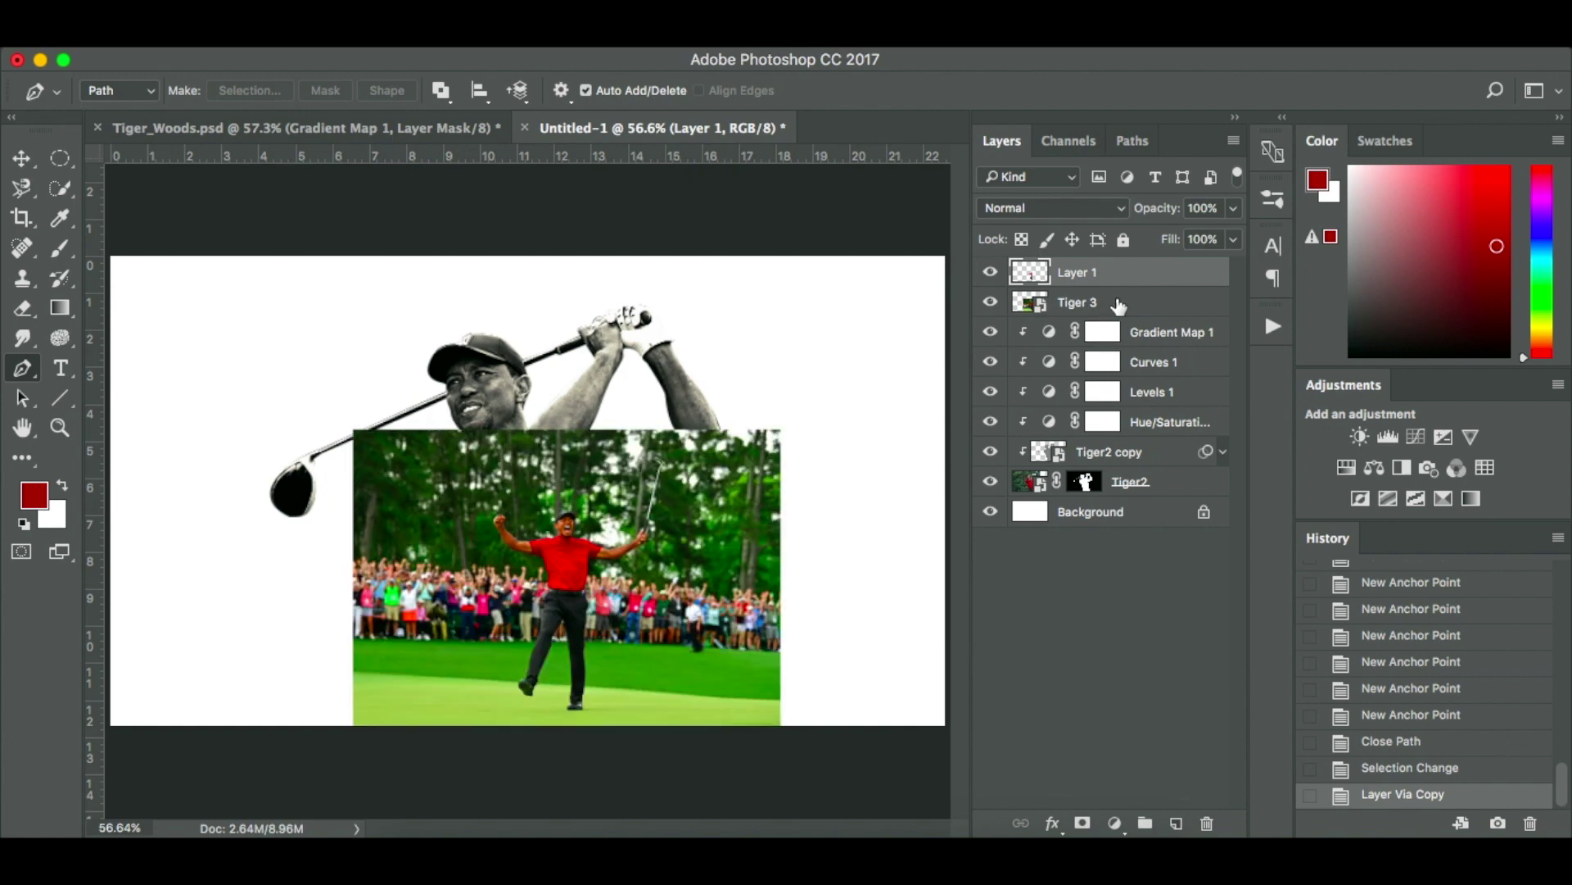
left_click(1120, 304)
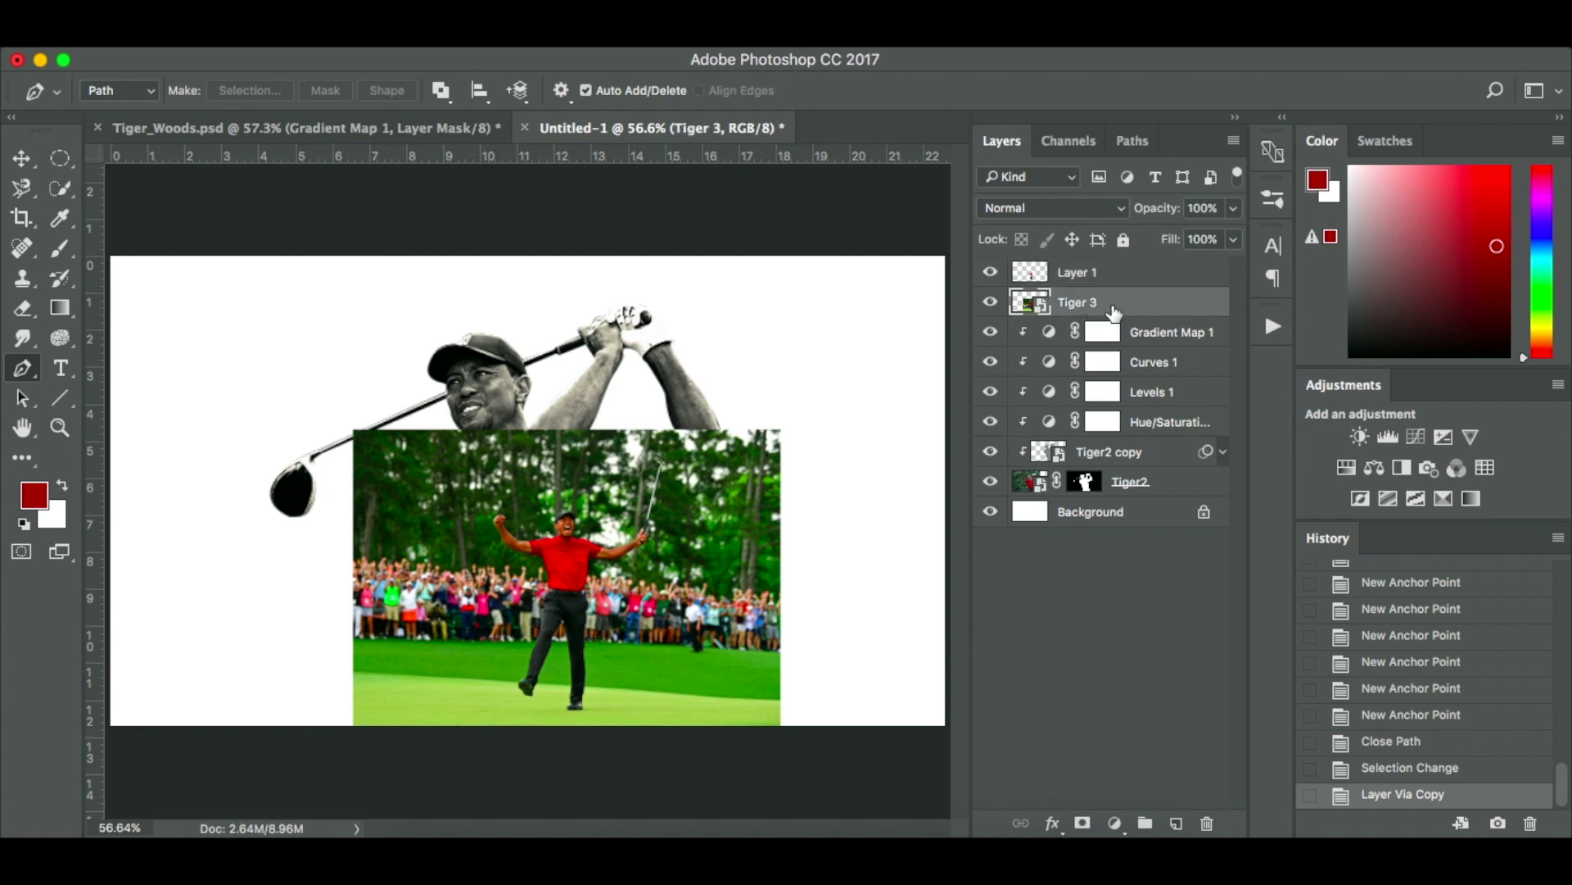
left_click_drag(1114, 312, 1134, 497)
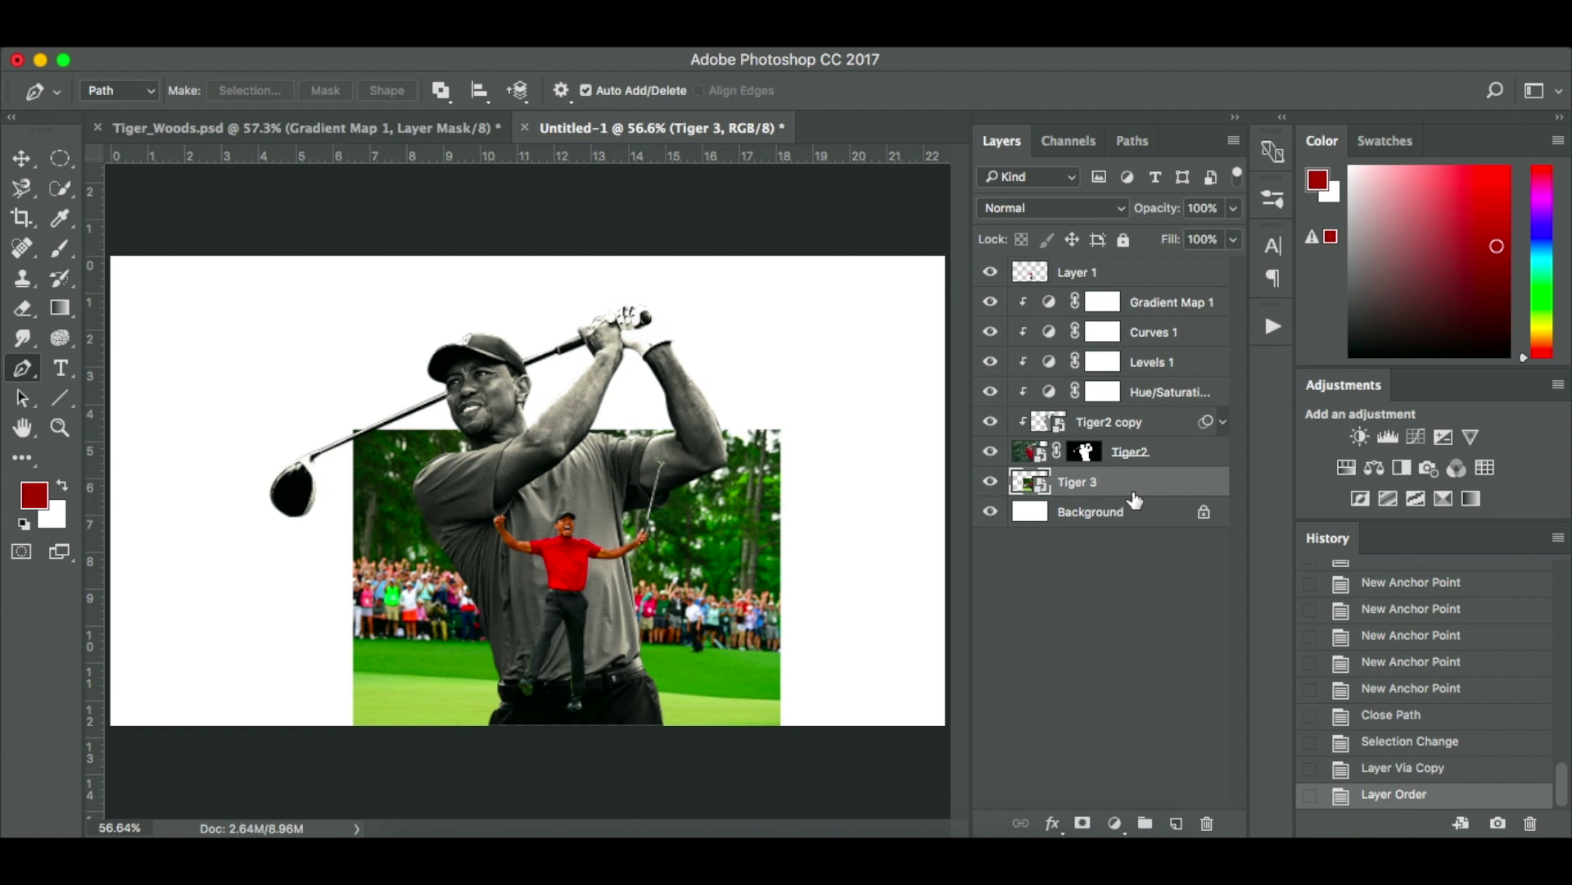
left_click(1115, 824)
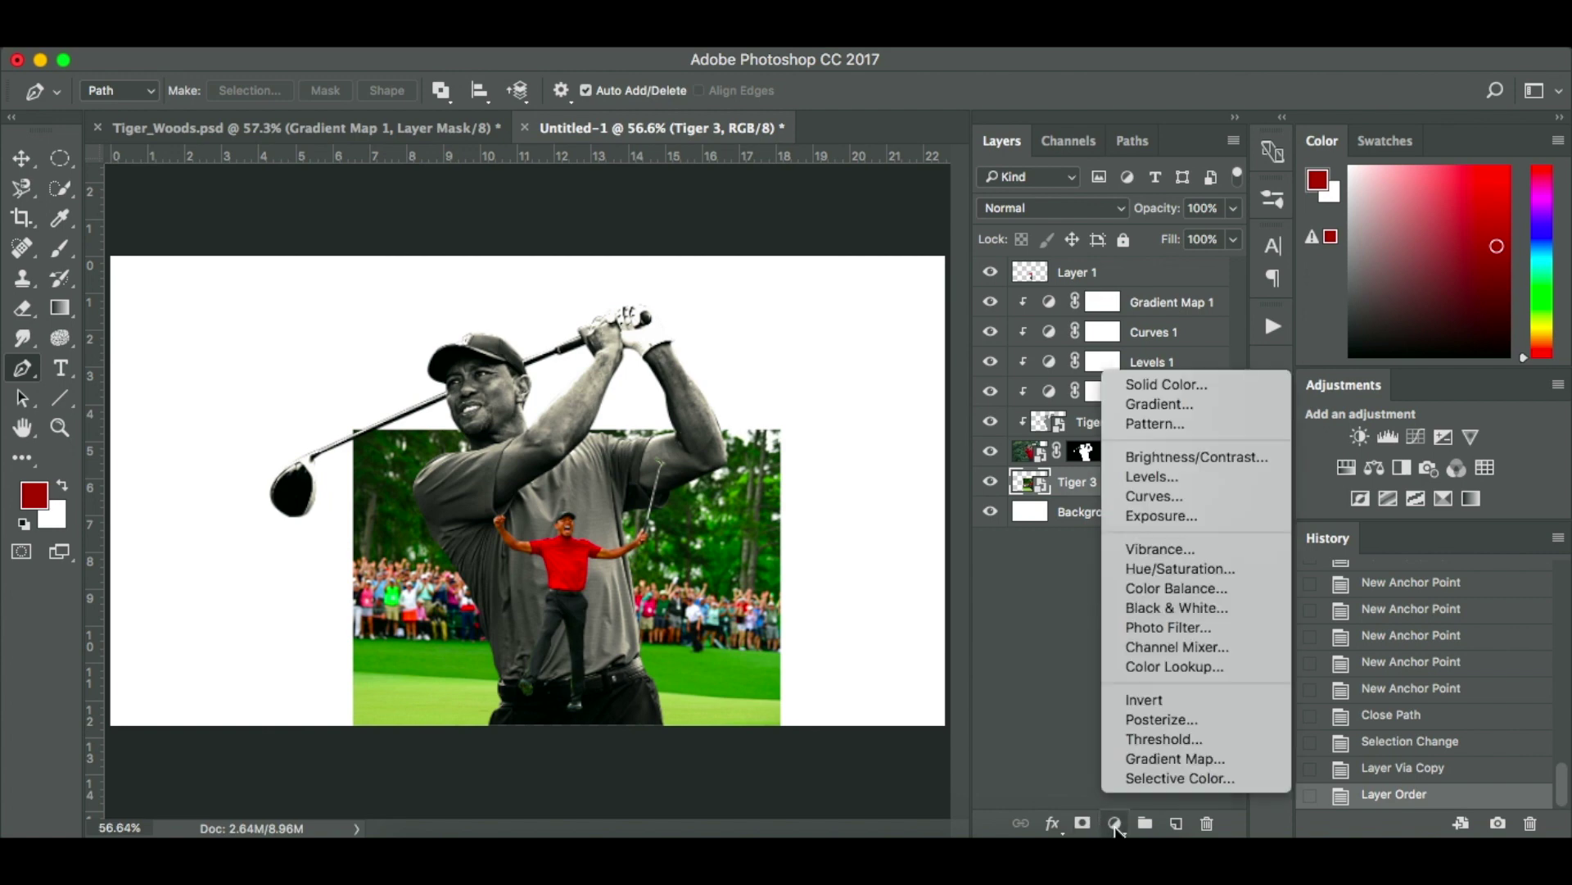
Add a Hue/Saturation layer at -100 saturation clipped to Tiger 3, then reselect Tiger 3.
left_click(1181, 570)
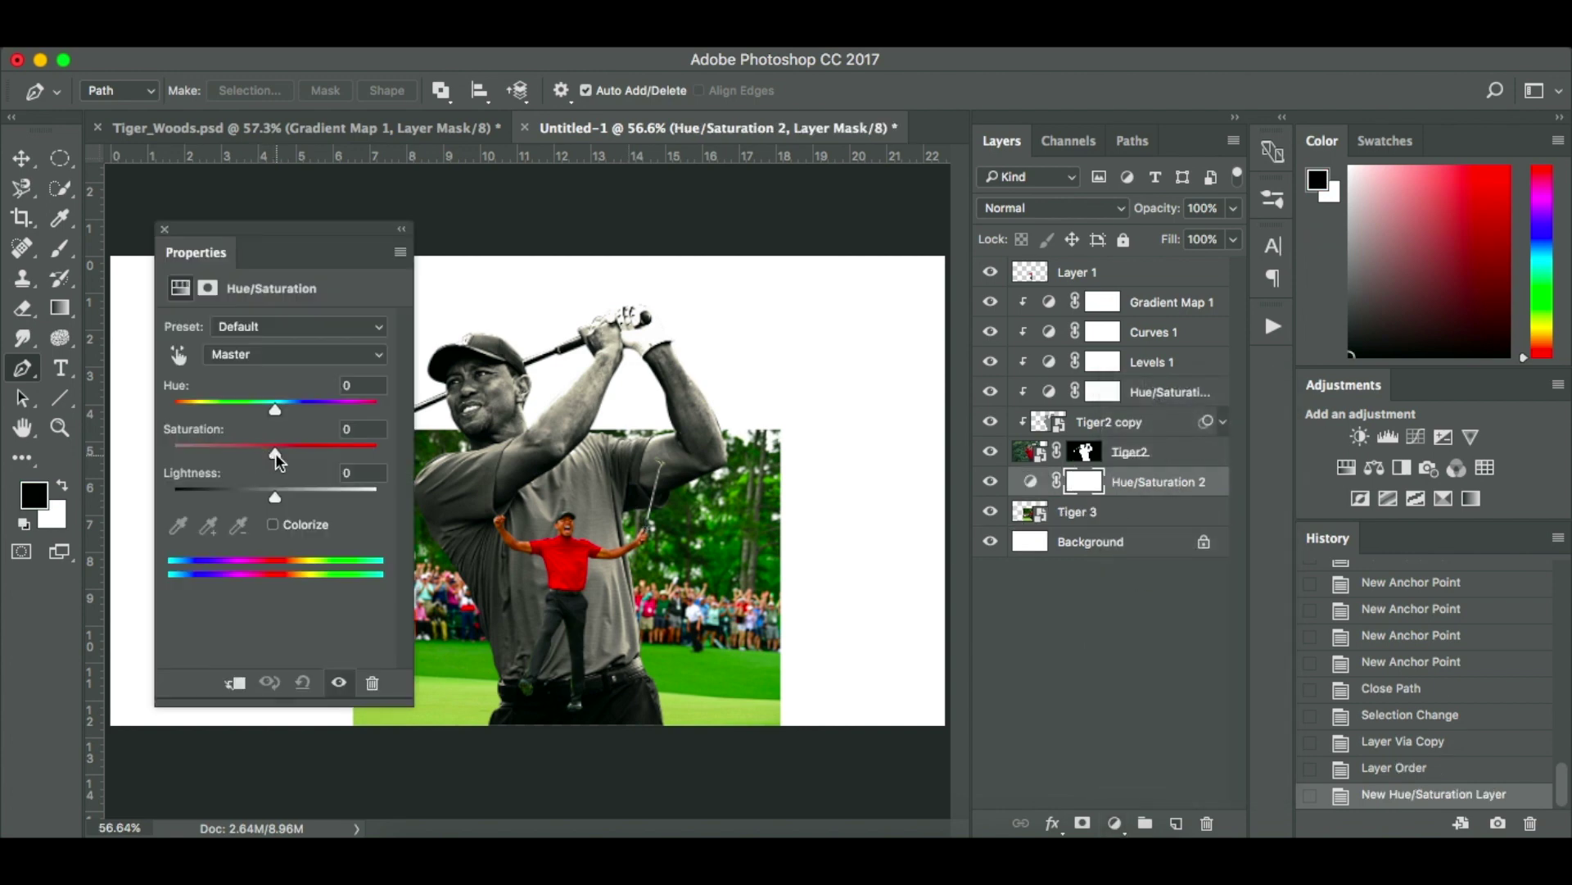
left_click_drag(276, 455, 97, 459)
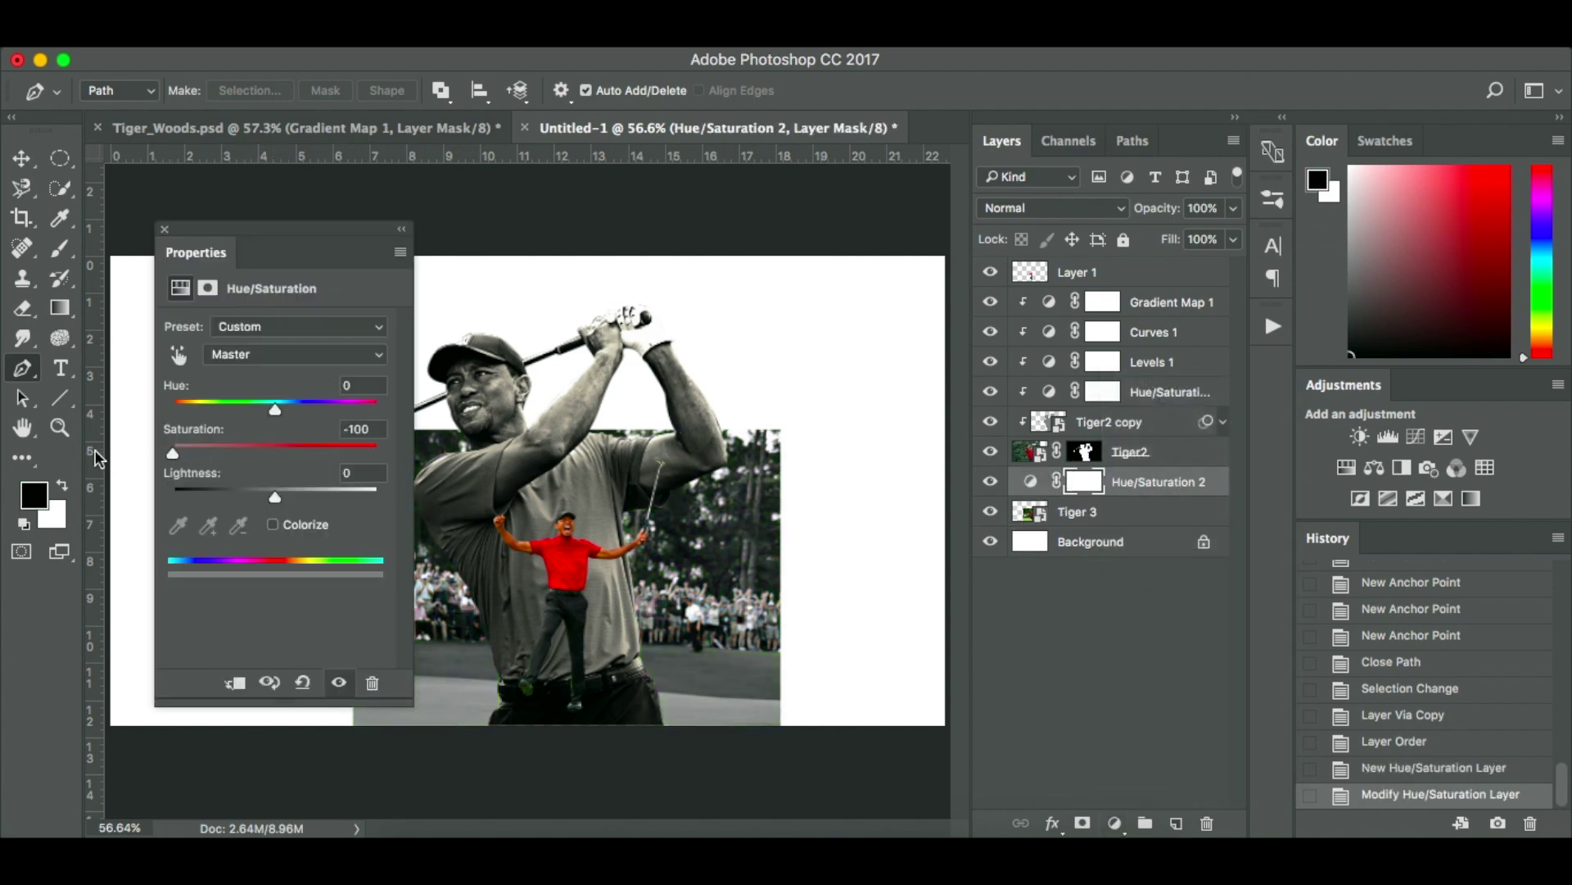
left_click(167, 233)
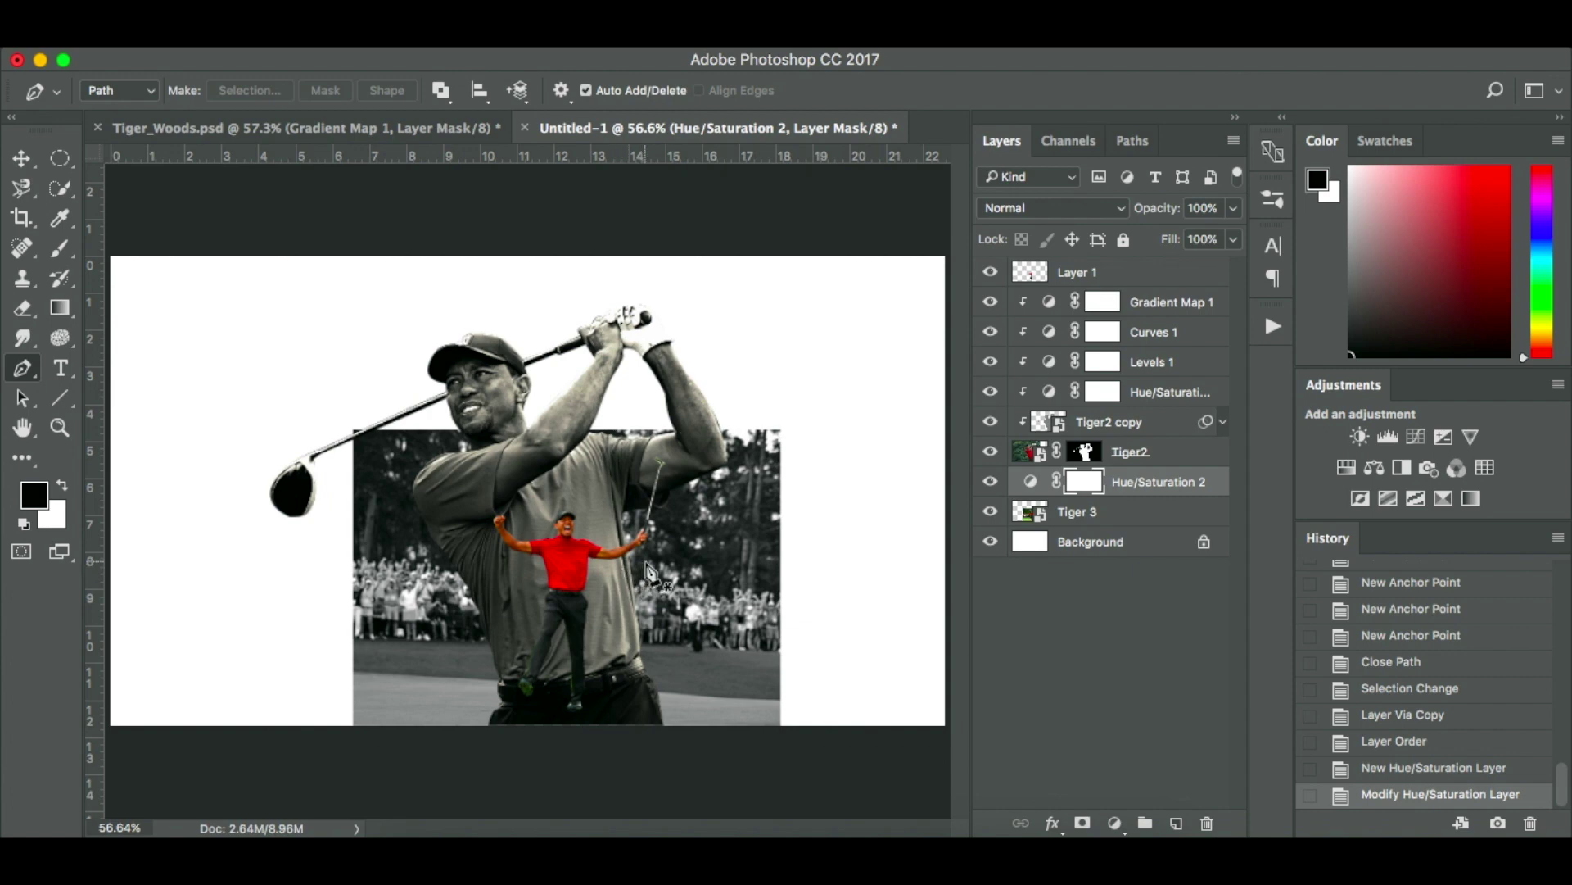
left_click(1152, 489, "alt")
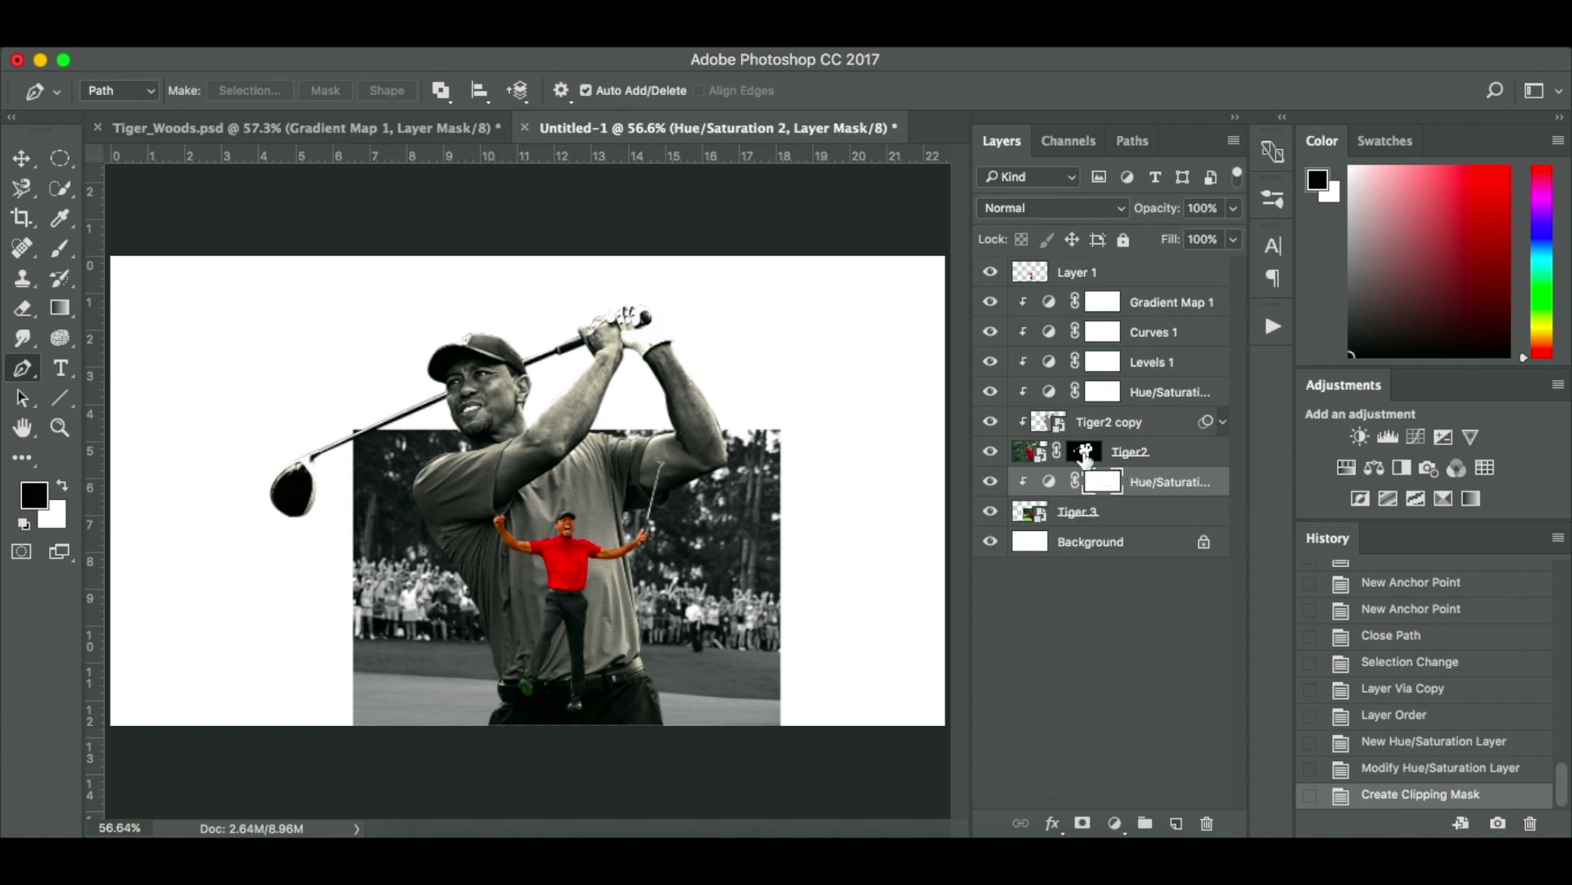
left_click(1121, 516)
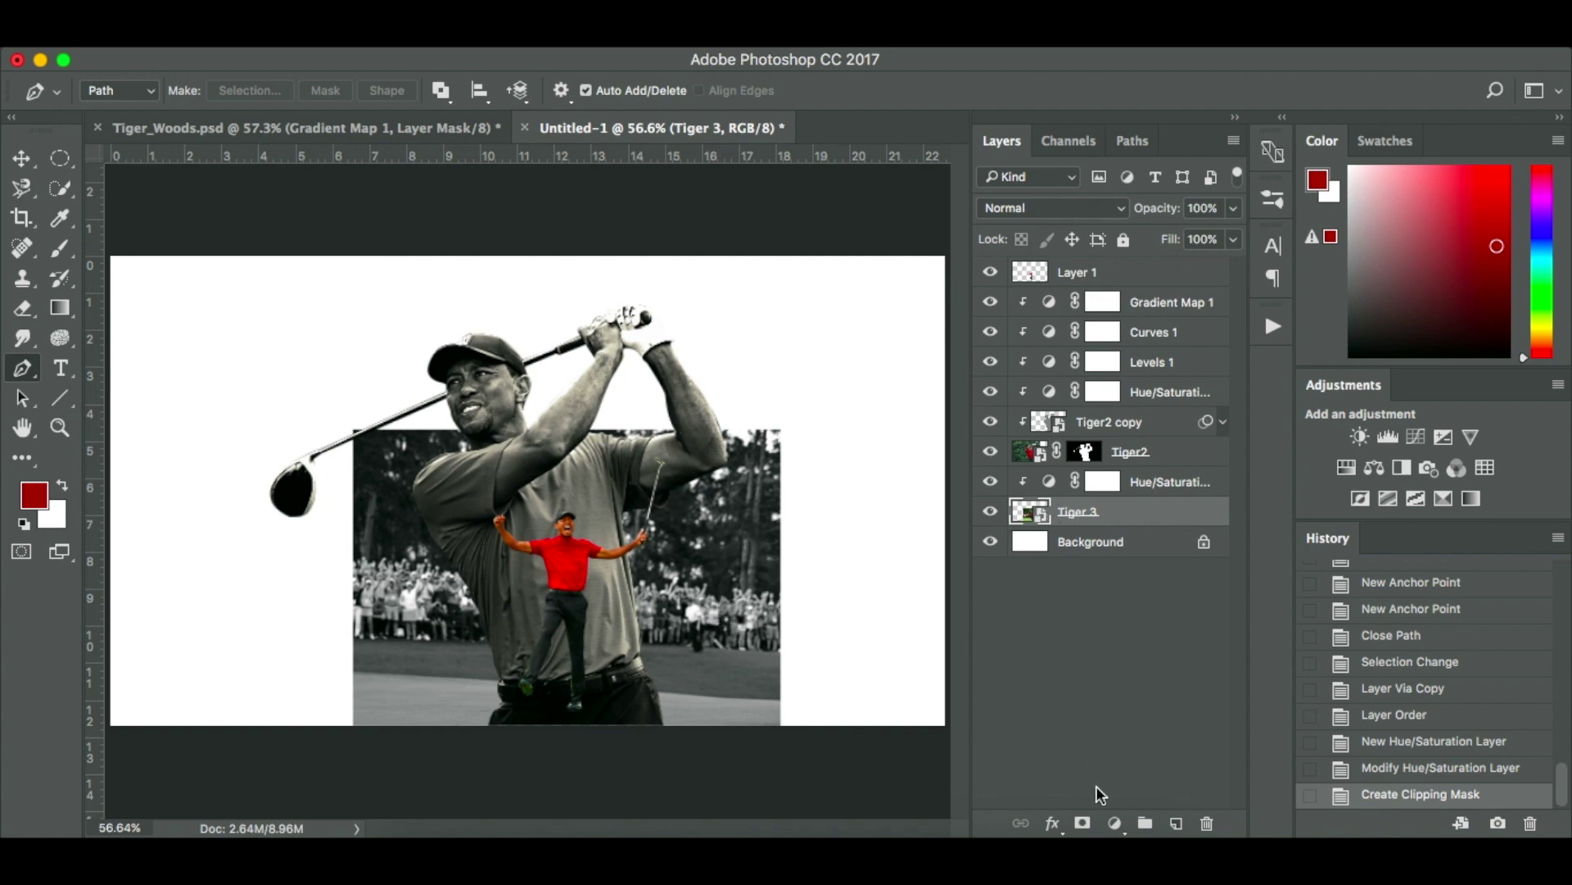
Add a white layer mask to Tiger 3 and set up a soft 59 px black brush.
left_click(1083, 824)
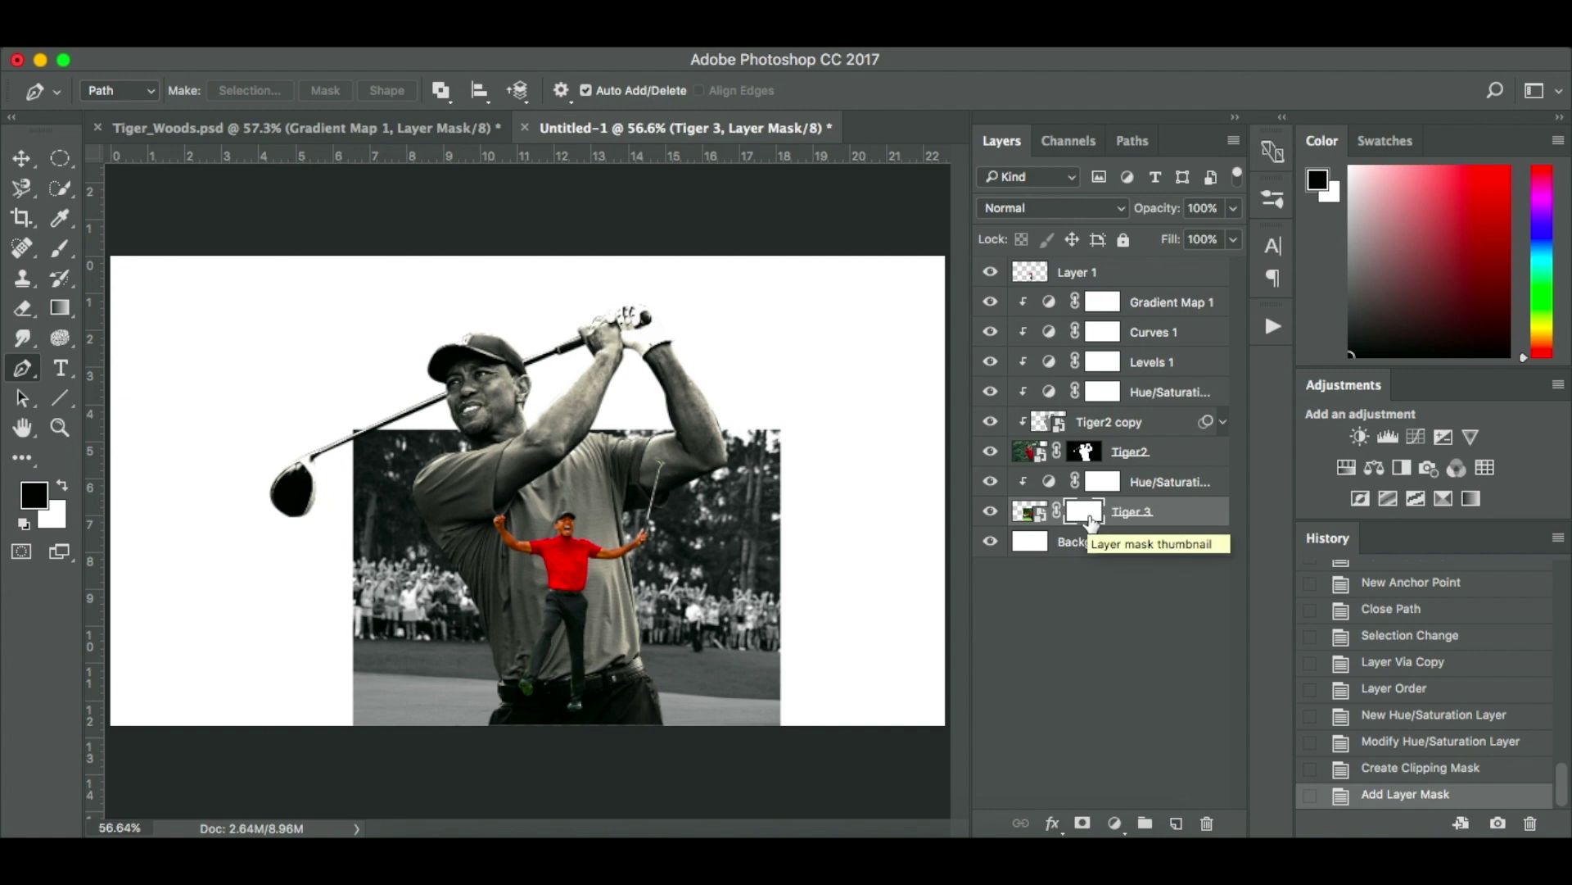
key("b")
right_click(706, 583)
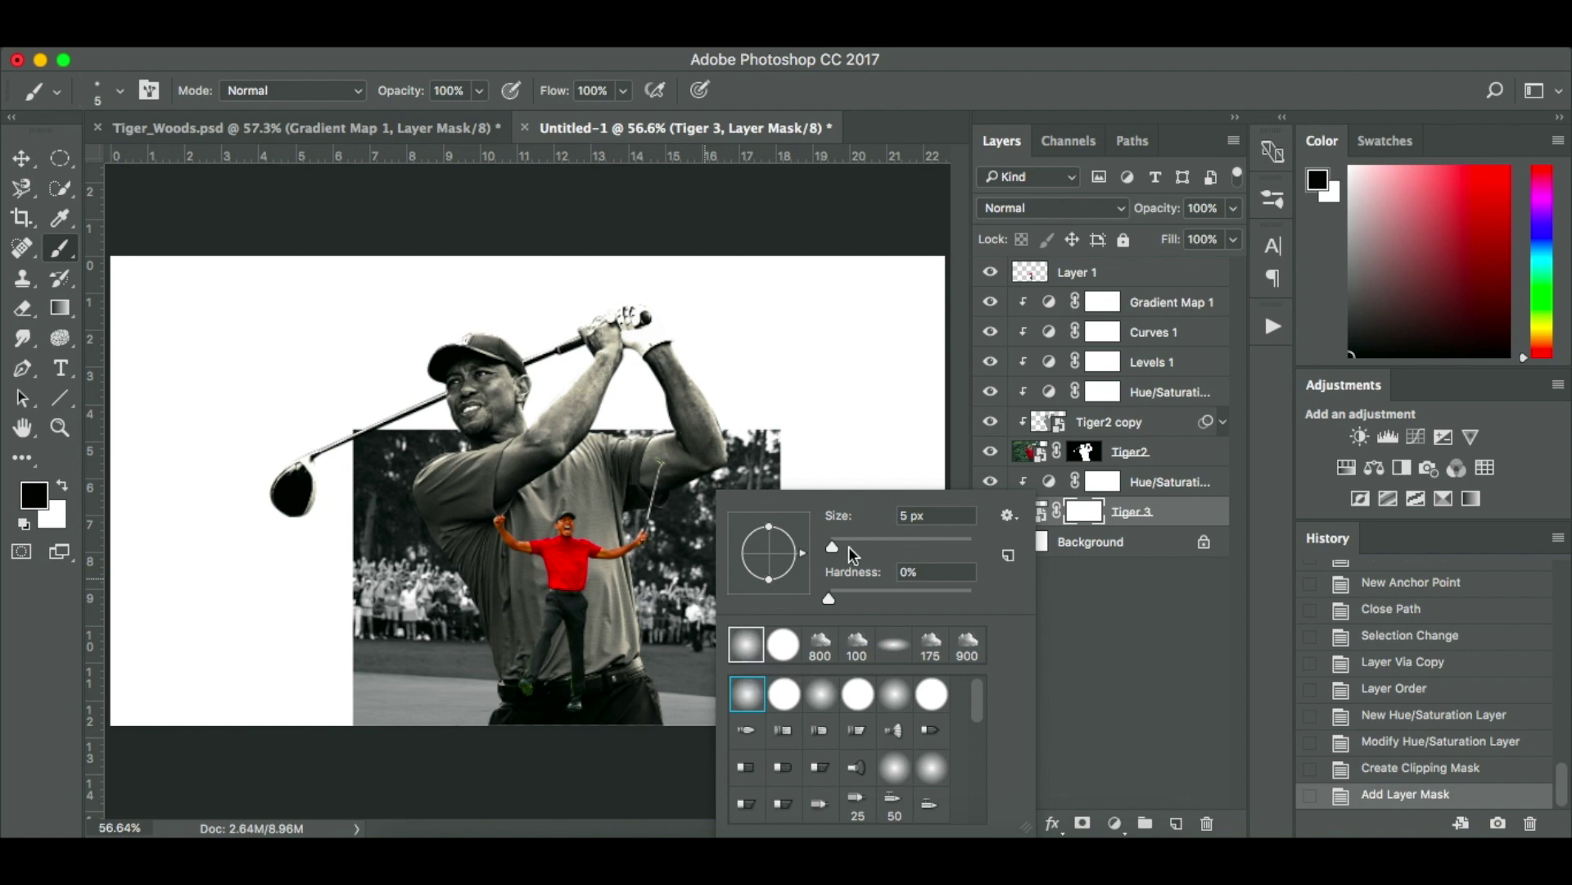
left_click_drag(830, 548, 869, 546)
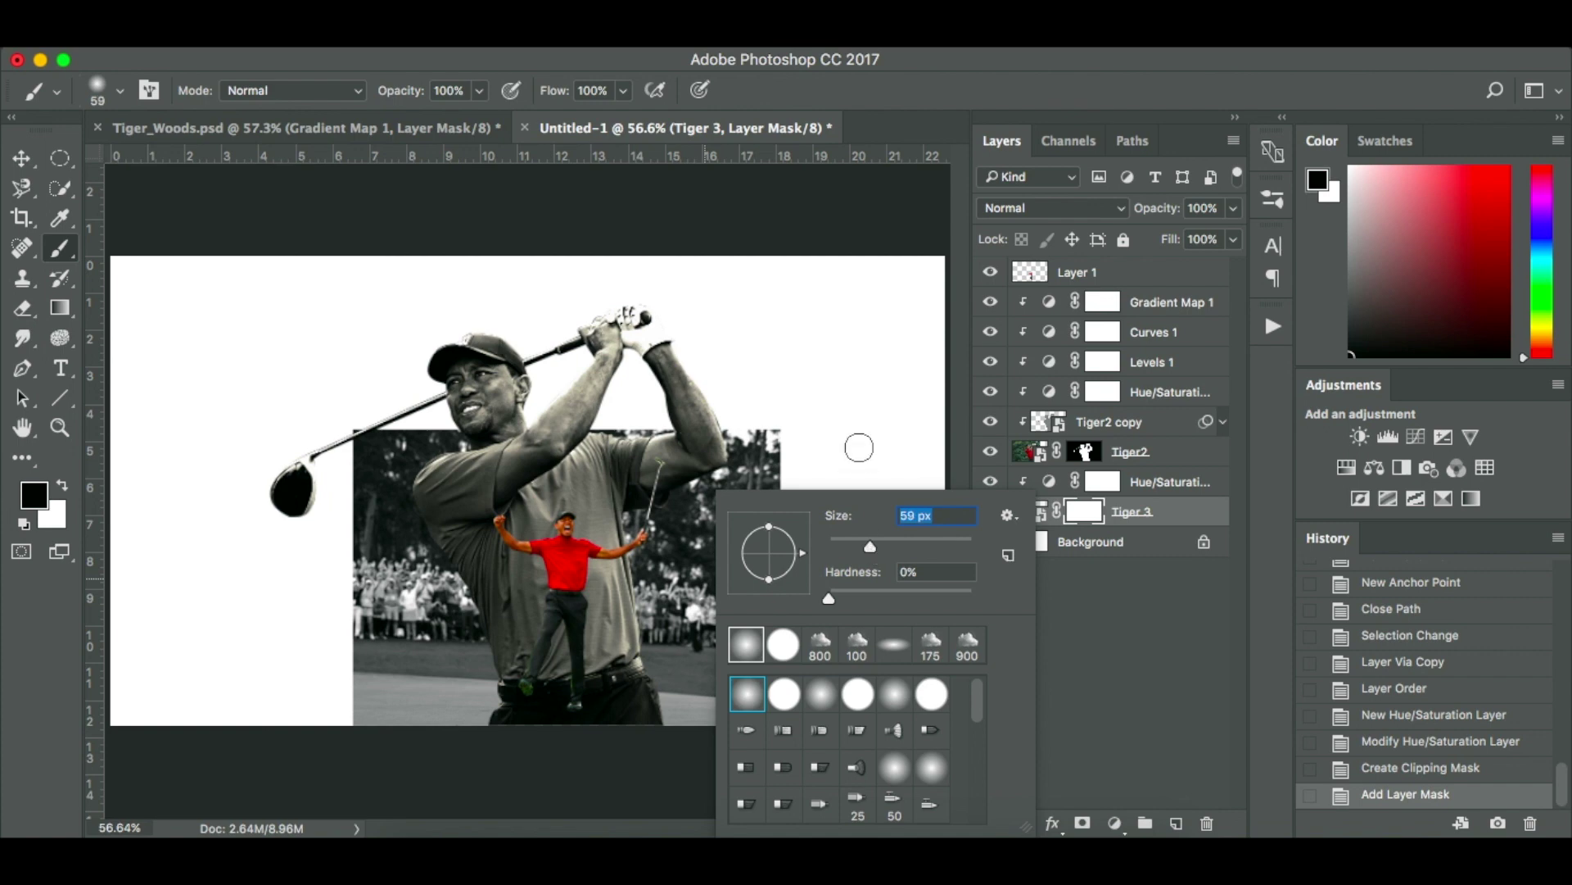
key("Return")
Fade the course photo's top and left edges into white, enlarging the brush to 300.
mouse_move(836, 425)
left_mouse_down()
mouse_move(781, 482)
mouse_move(780, 741)
left_mouse_up()
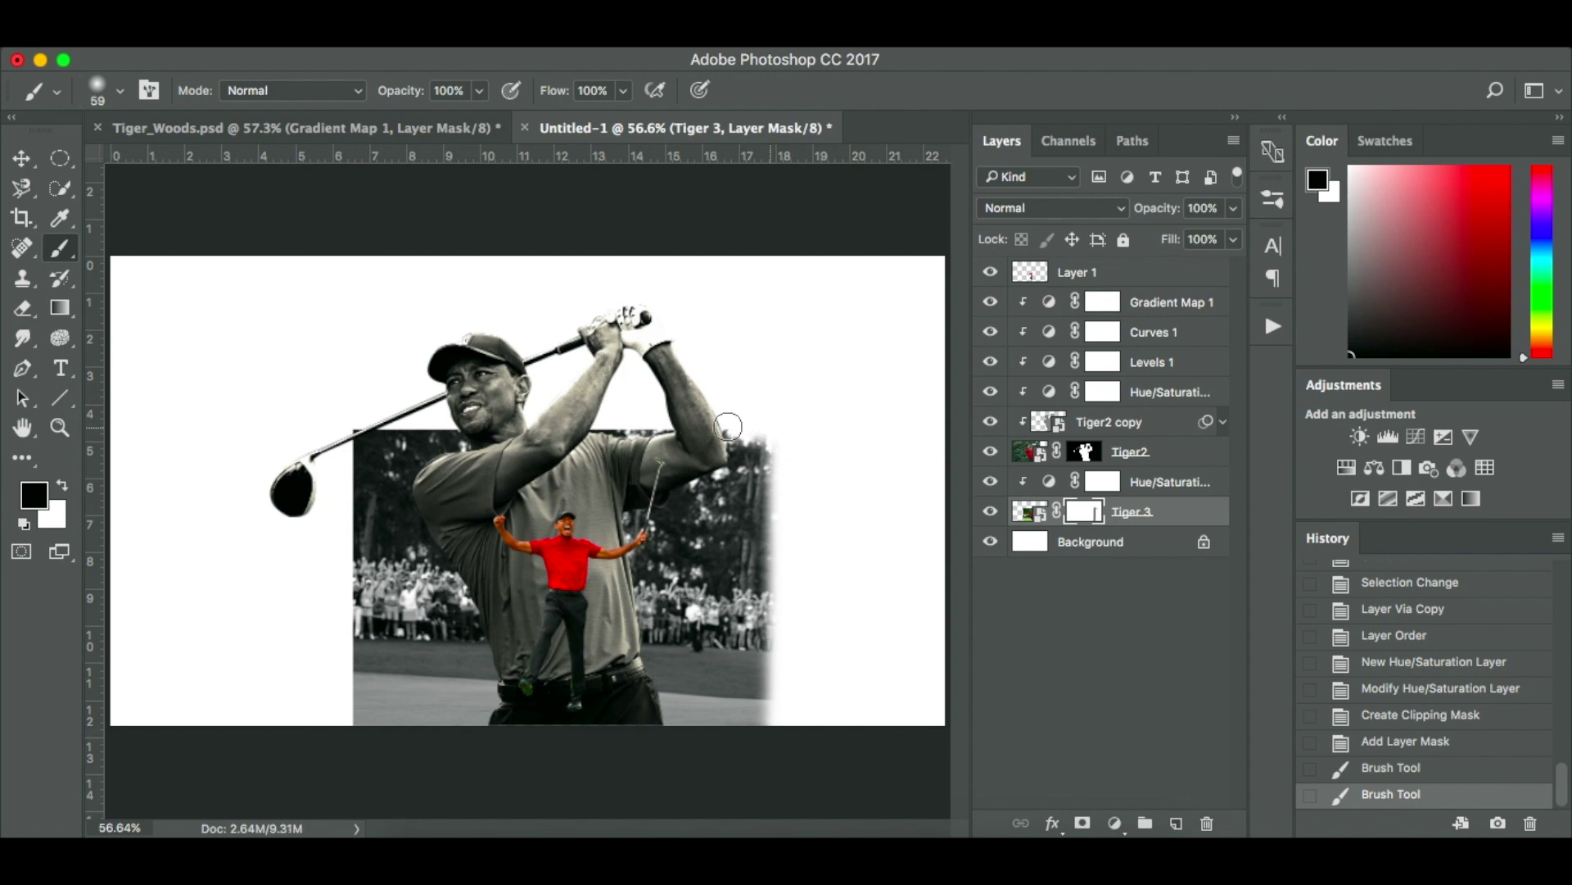
mouse_move(728, 426)
left_mouse_down()
mouse_move(309, 431)
mouse_move(475, 434)
left_mouse_up()
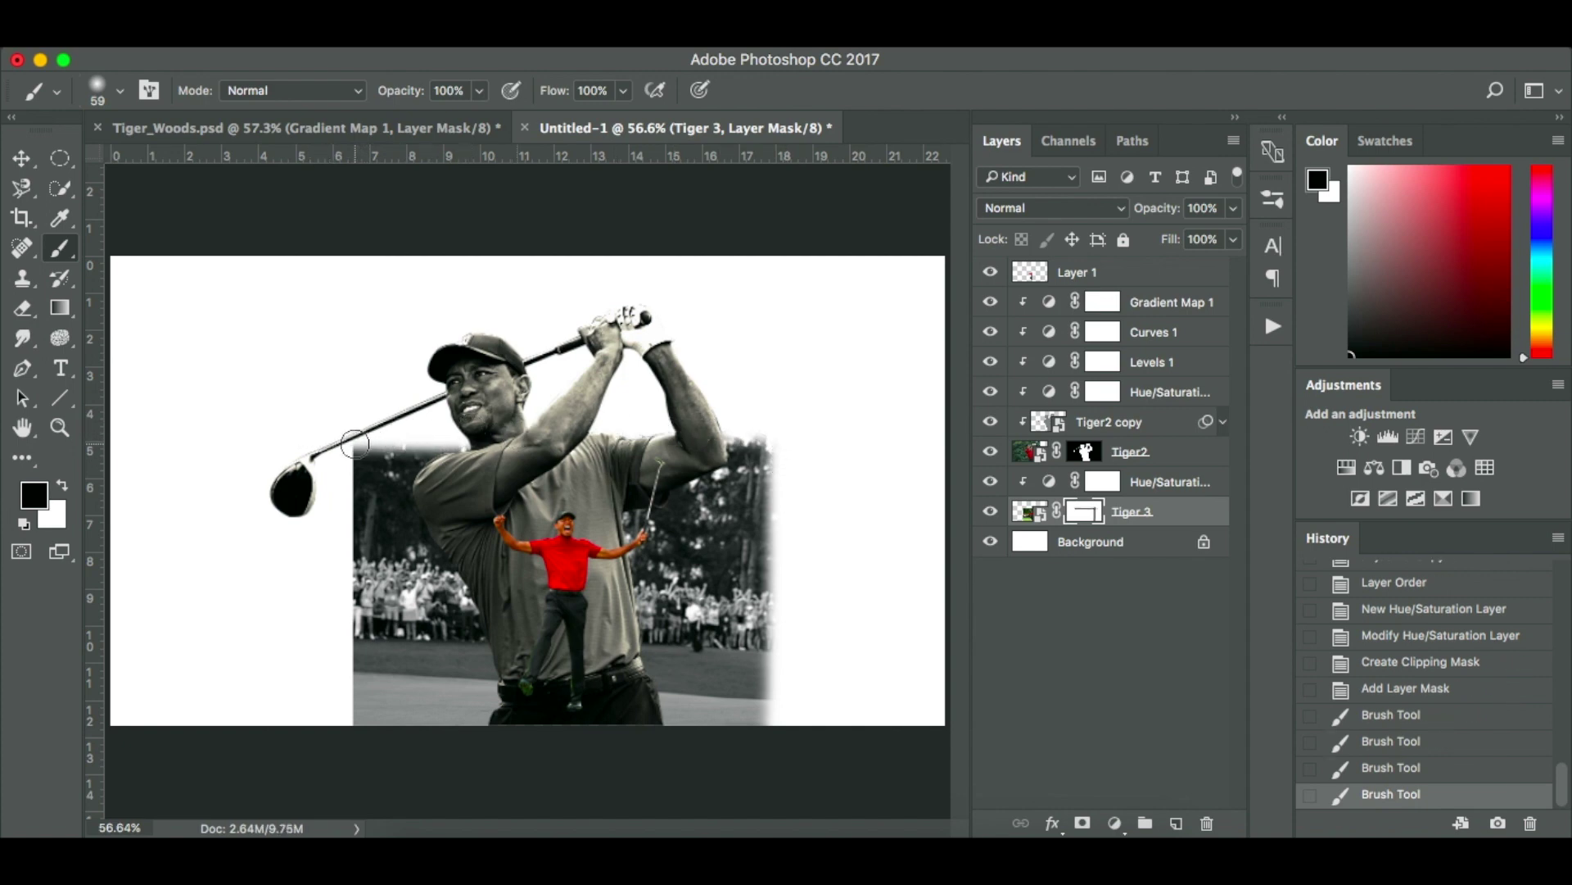
mouse_move(354, 443)
left_mouse_down()
mouse_move(341, 792)
mouse_move(352, 410)
left_mouse_up()
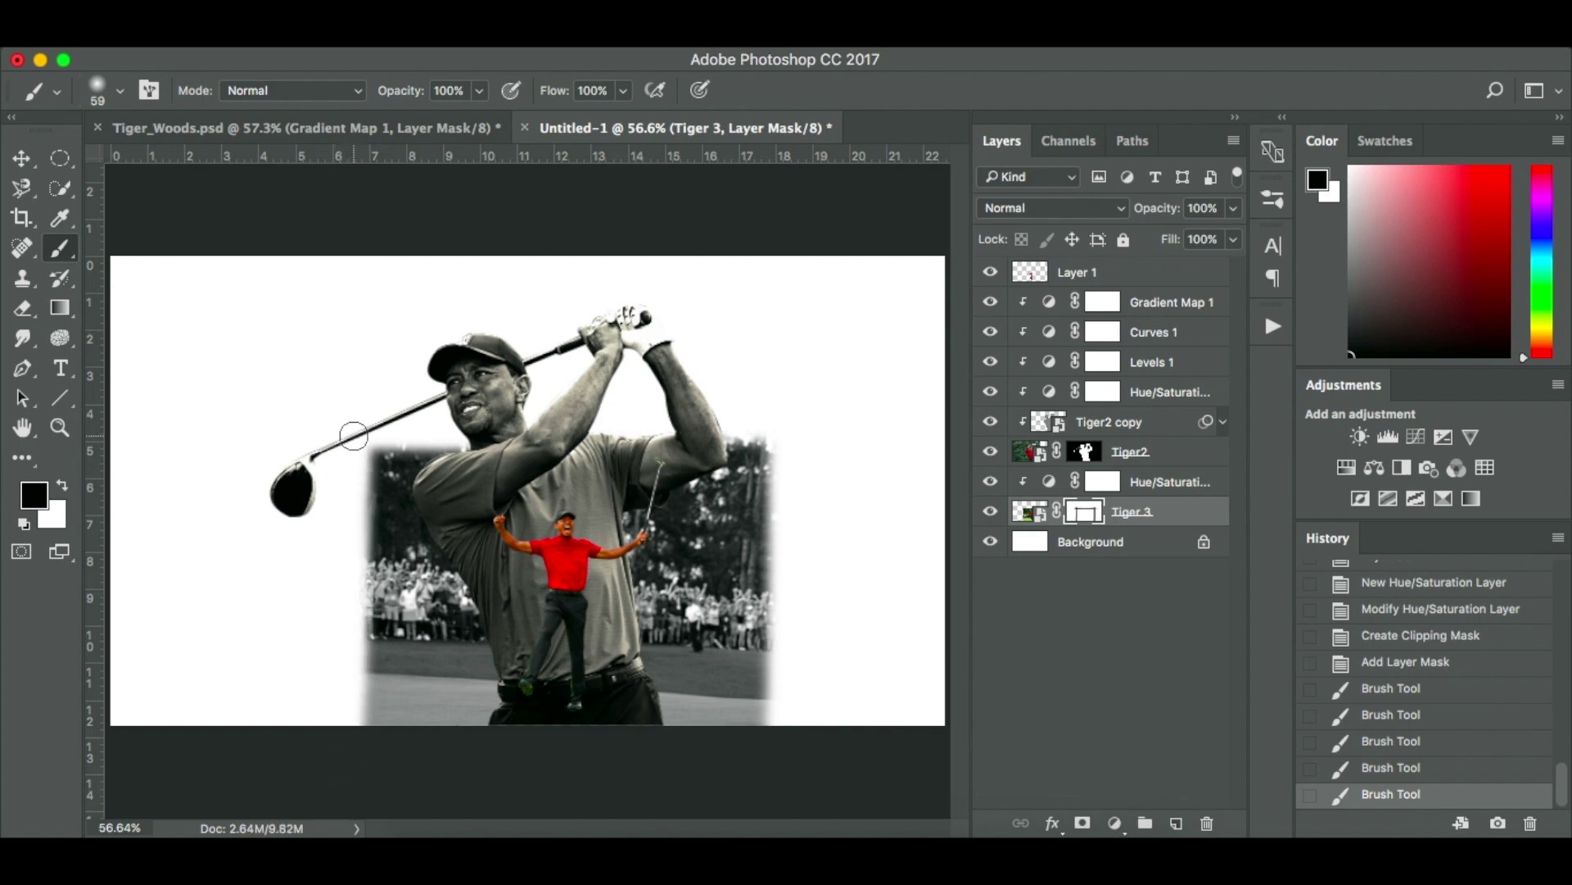
left_click_drag(354, 475, 344, 766)
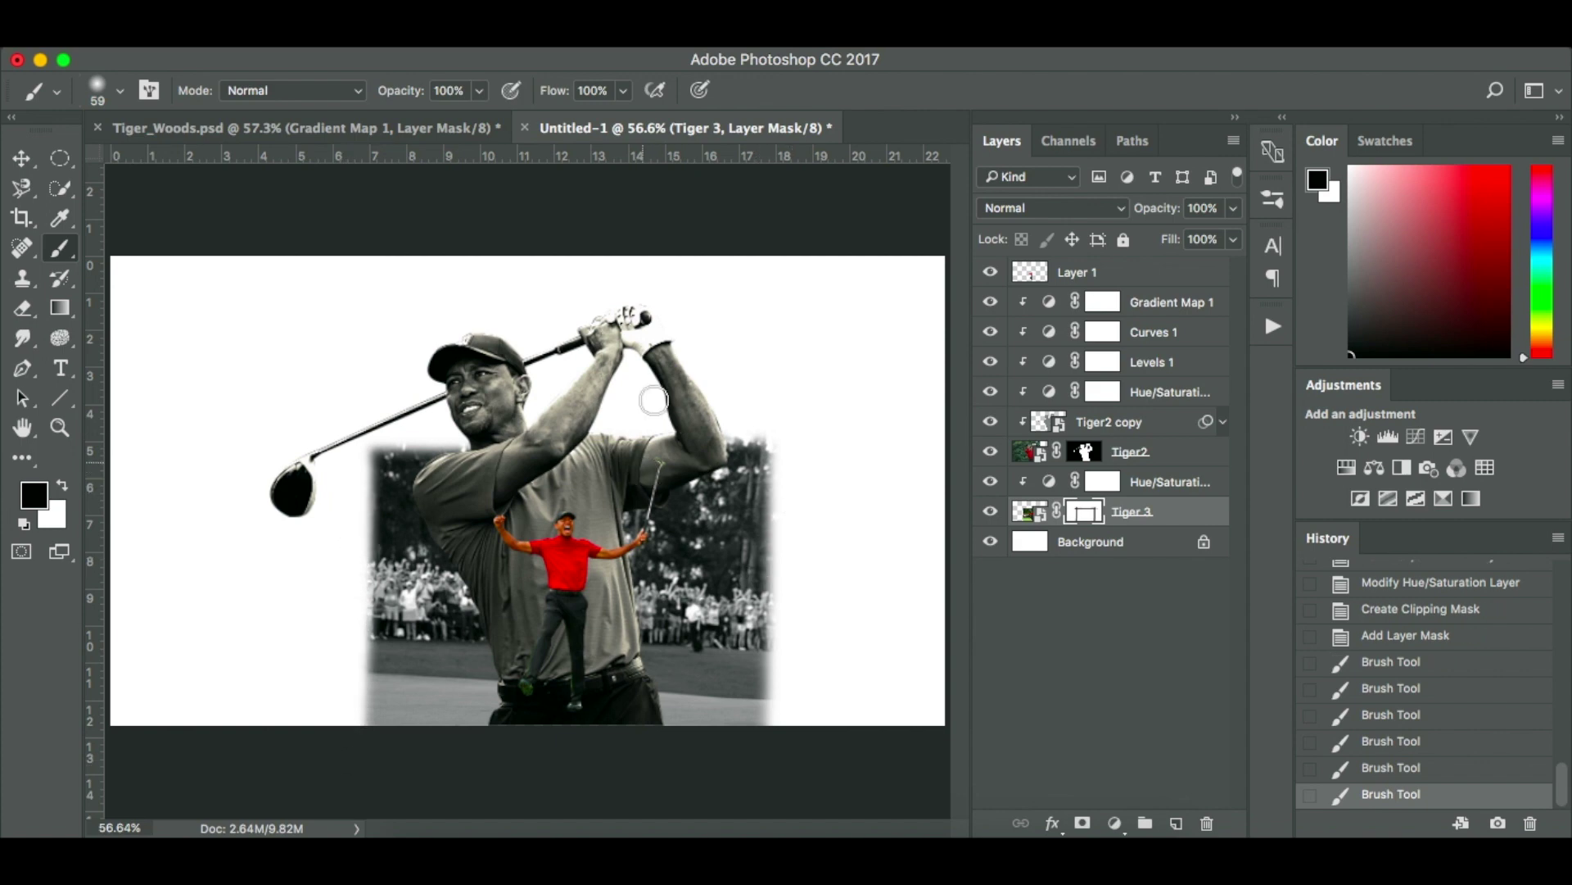
key("bracketright")
key("bracketright")
key("bracketright")
key("bracketright")
key("bracketright")
key("bracketright")
key("bracketright")
key("bracketright")
key("bracketright")
mouse_move(802, 426)
left_mouse_down()
mouse_move(316, 374)
mouse_move(271, 434)
mouse_move(286, 453)
mouse_move(878, 459)
mouse_move(758, 445)
mouse_move(770, 433)
left_mouse_up()
At 25% flow and 150 px brush size, fade the crowd on both sides of the small figure.
left_click(625, 92)
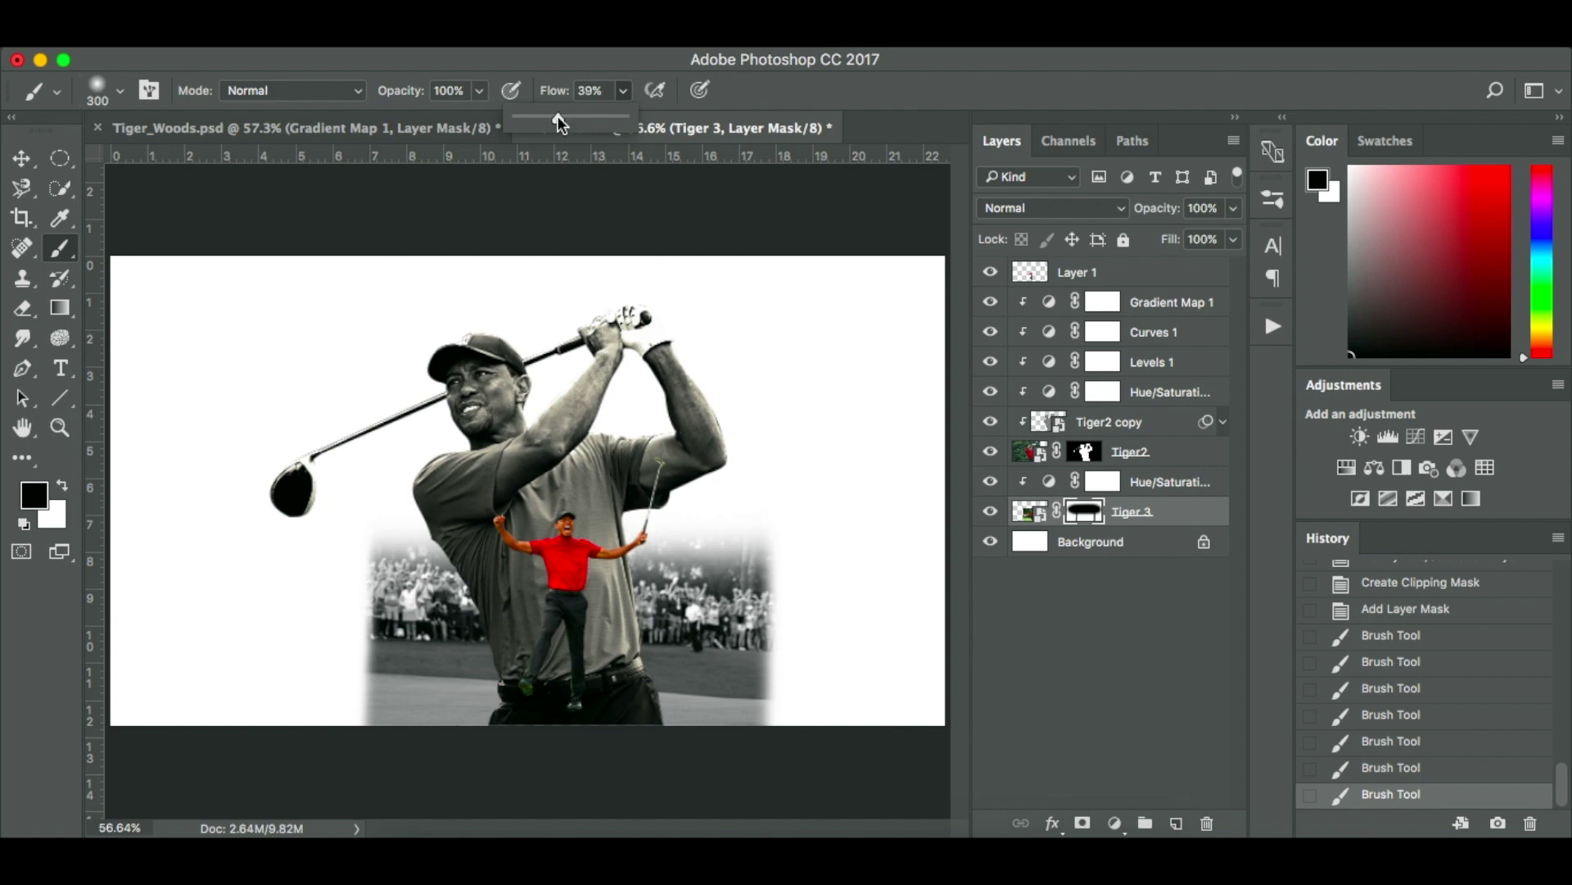
left_click_drag(542, 117, 544, 115)
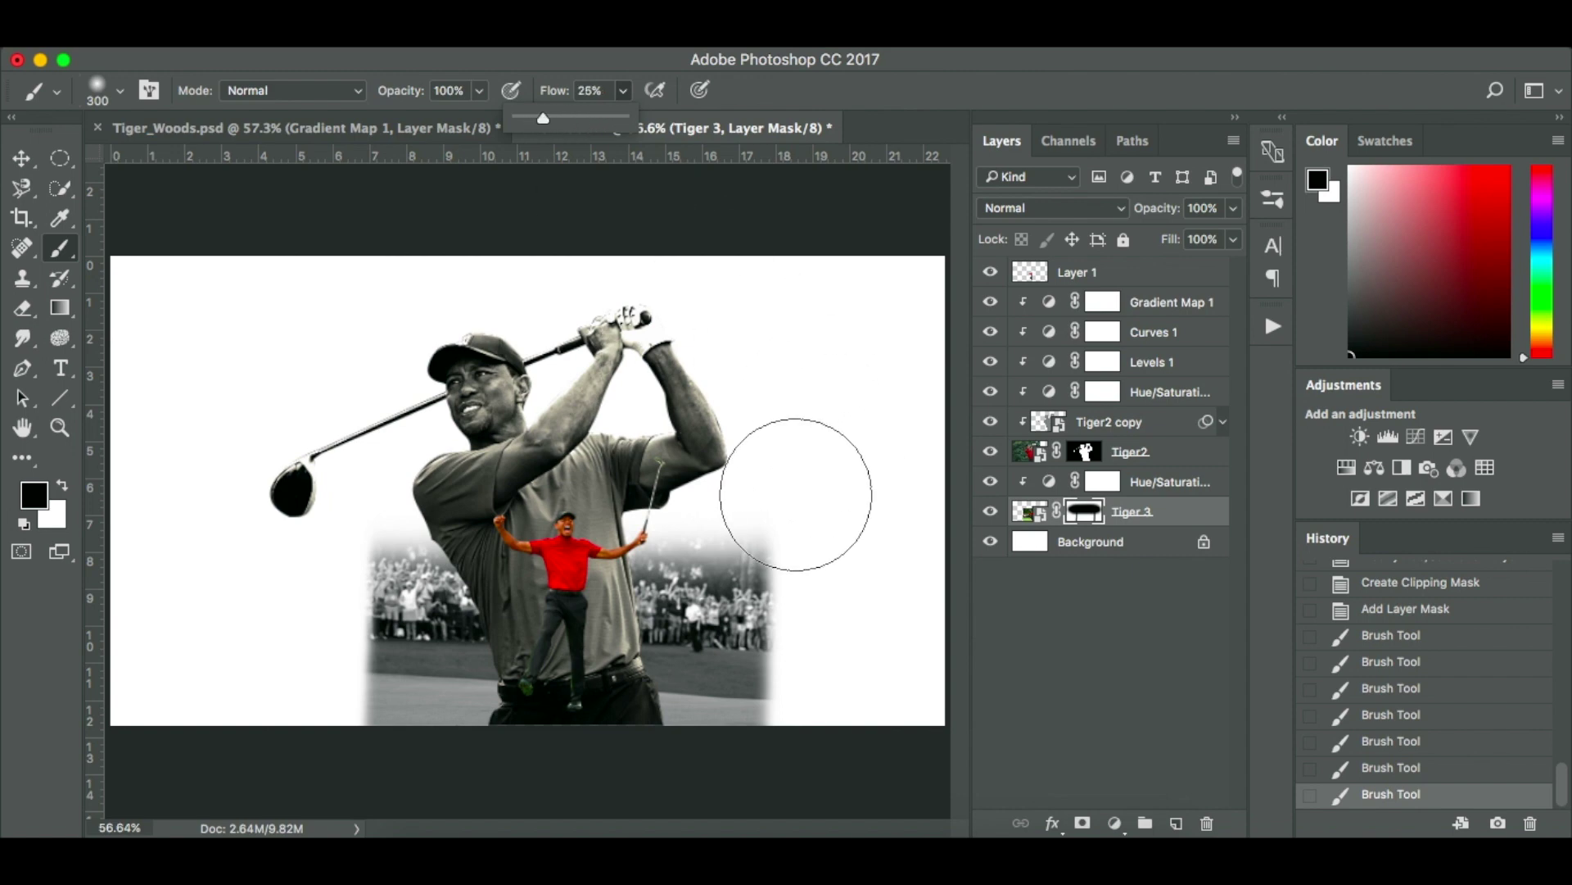
left_click(786, 471)
left_click(503, 454)
key("bracketleft")
key("bracketleft")
key("bracketleft")
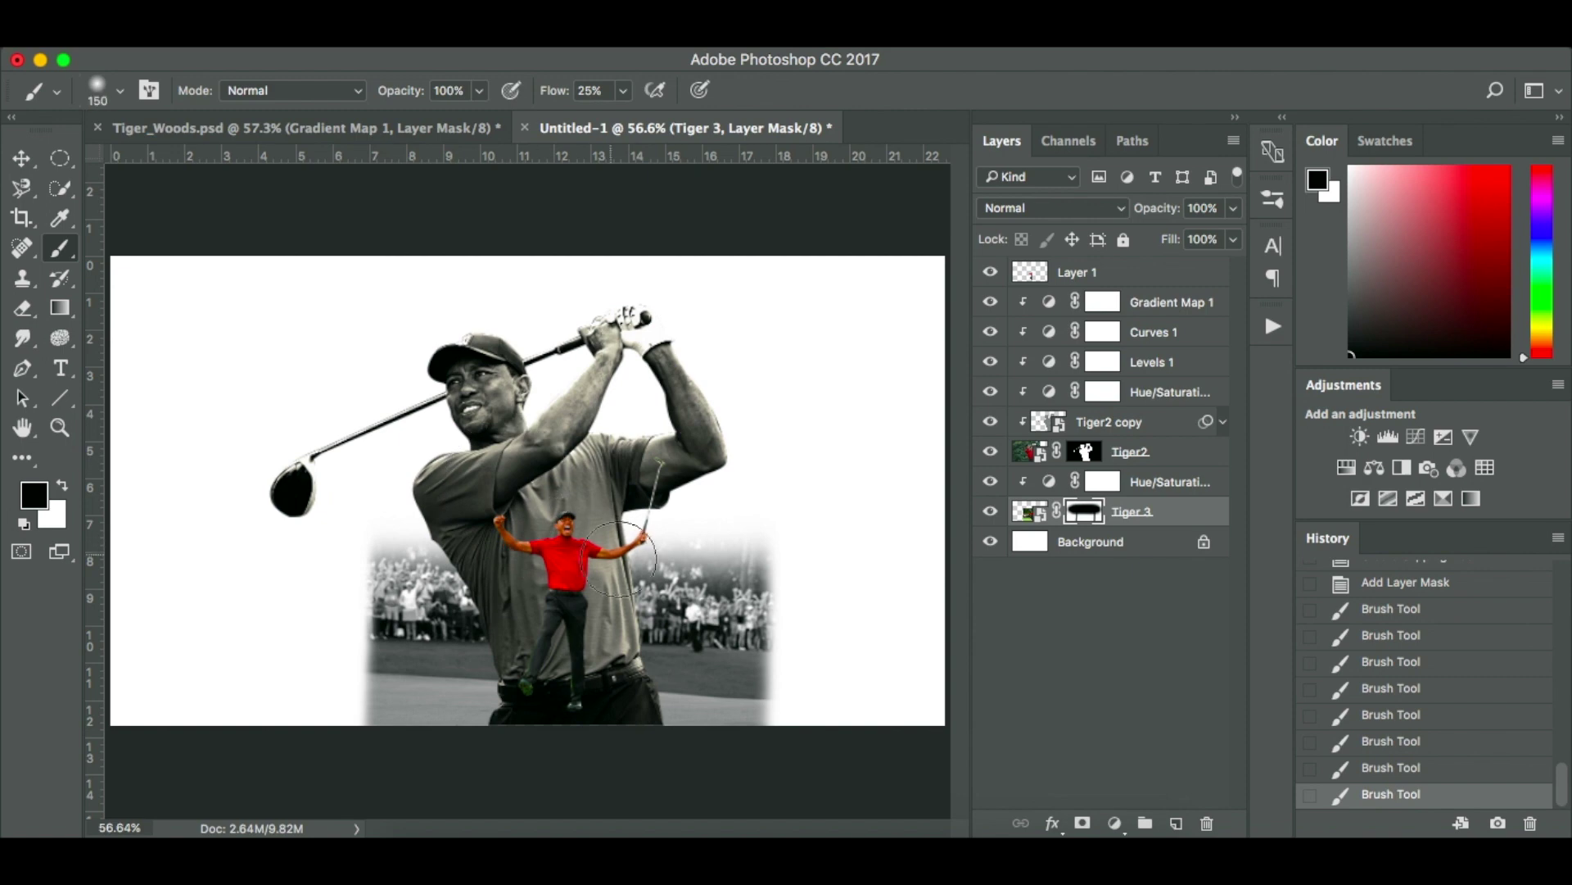
mouse_move(630, 565)
left_mouse_down()
mouse_move(761, 561)
mouse_move(803, 590)
mouse_move(647, 643)
left_mouse_up()
mouse_move(436, 592)
left_mouse_down()
mouse_move(401, 565)
mouse_move(426, 557)
mouse_move(435, 614)
mouse_move(480, 620)
mouse_move(344, 604)
left_mouse_up()
mouse_move(680, 606)
left_mouse_down()
mouse_move(748, 627)
mouse_move(662, 631)
mouse_move(896, 677)
mouse_move(576, 634)
mouse_move(859, 663)
mouse_move(614, 623)
mouse_move(882, 654)
mouse_move(597, 609)
mouse_move(649, 571)
mouse_move(825, 597)
mouse_move(702, 579)
left_mouse_up()
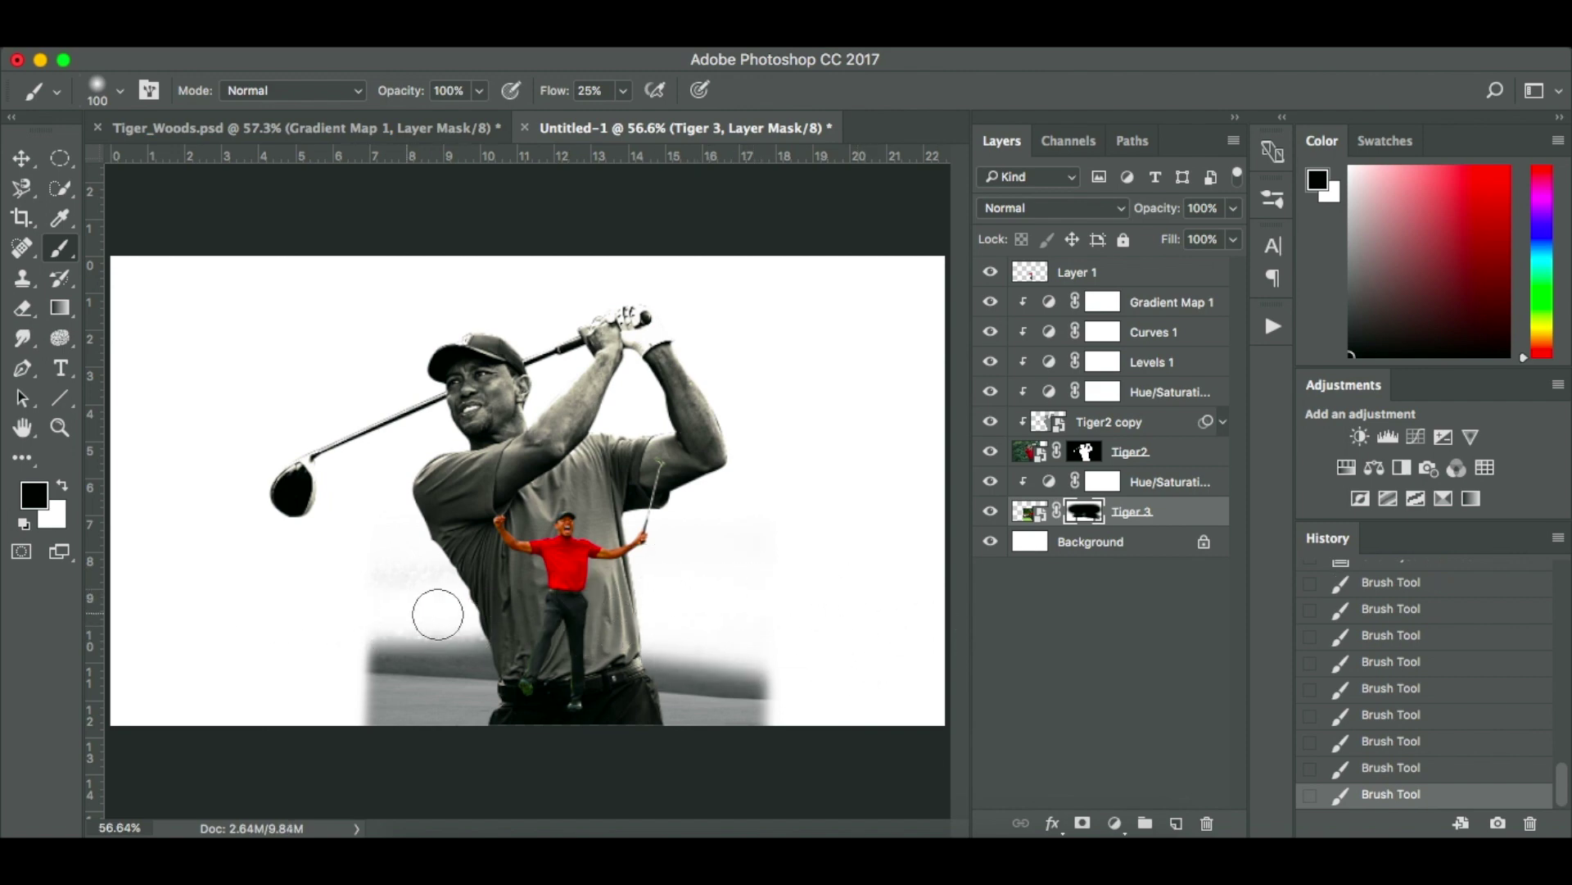
mouse_move(320, 629)
left_mouse_down()
mouse_move(425, 618)
mouse_move(410, 618)
left_mouse_up()
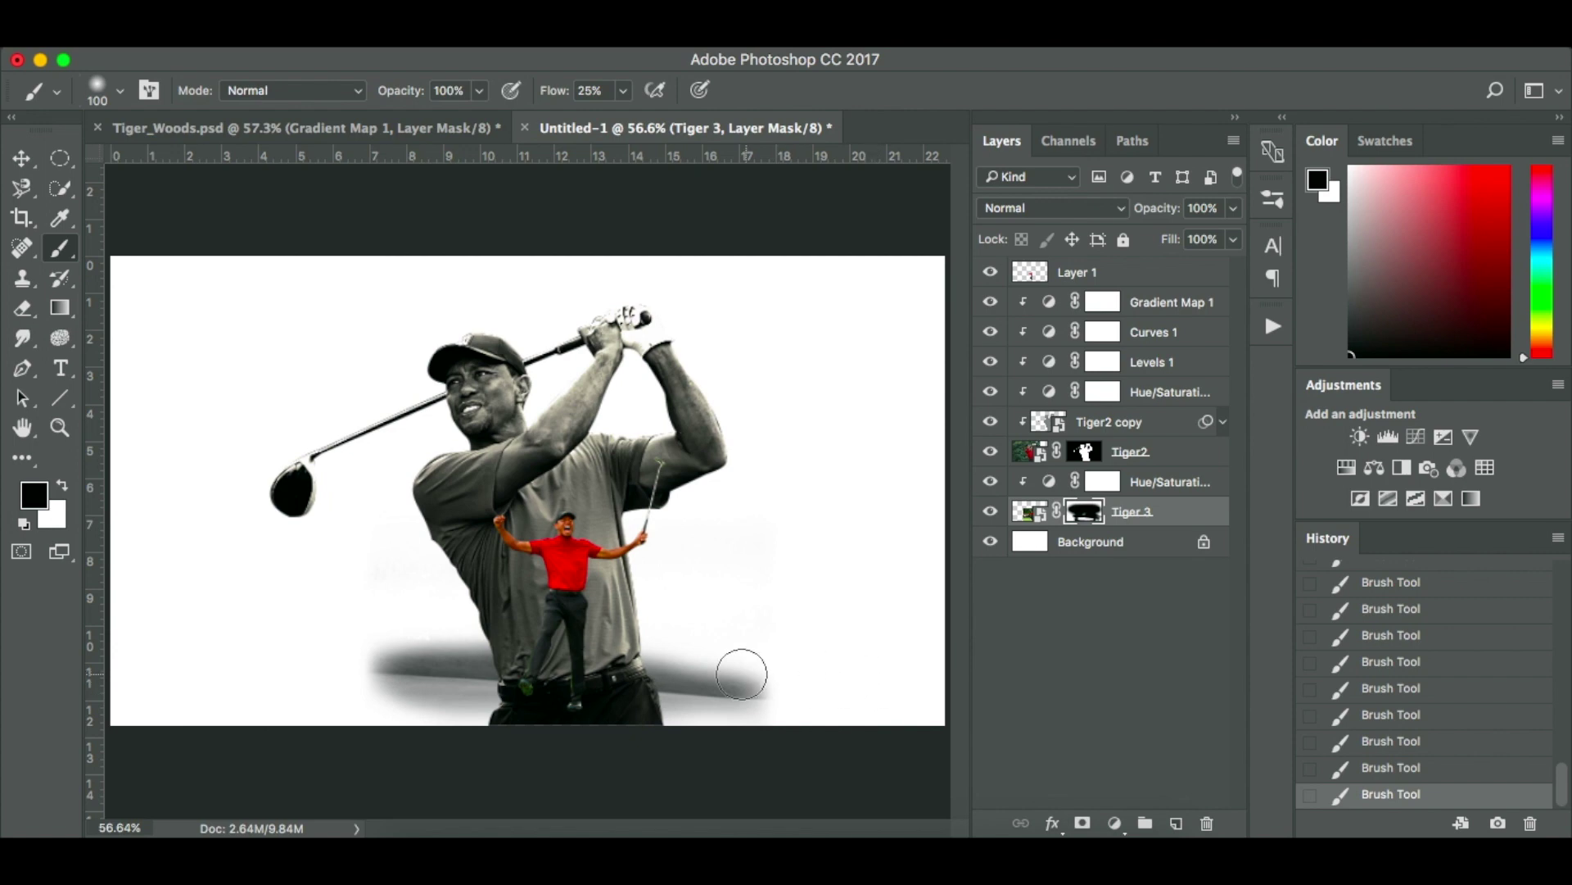
left_click(1086, 451)
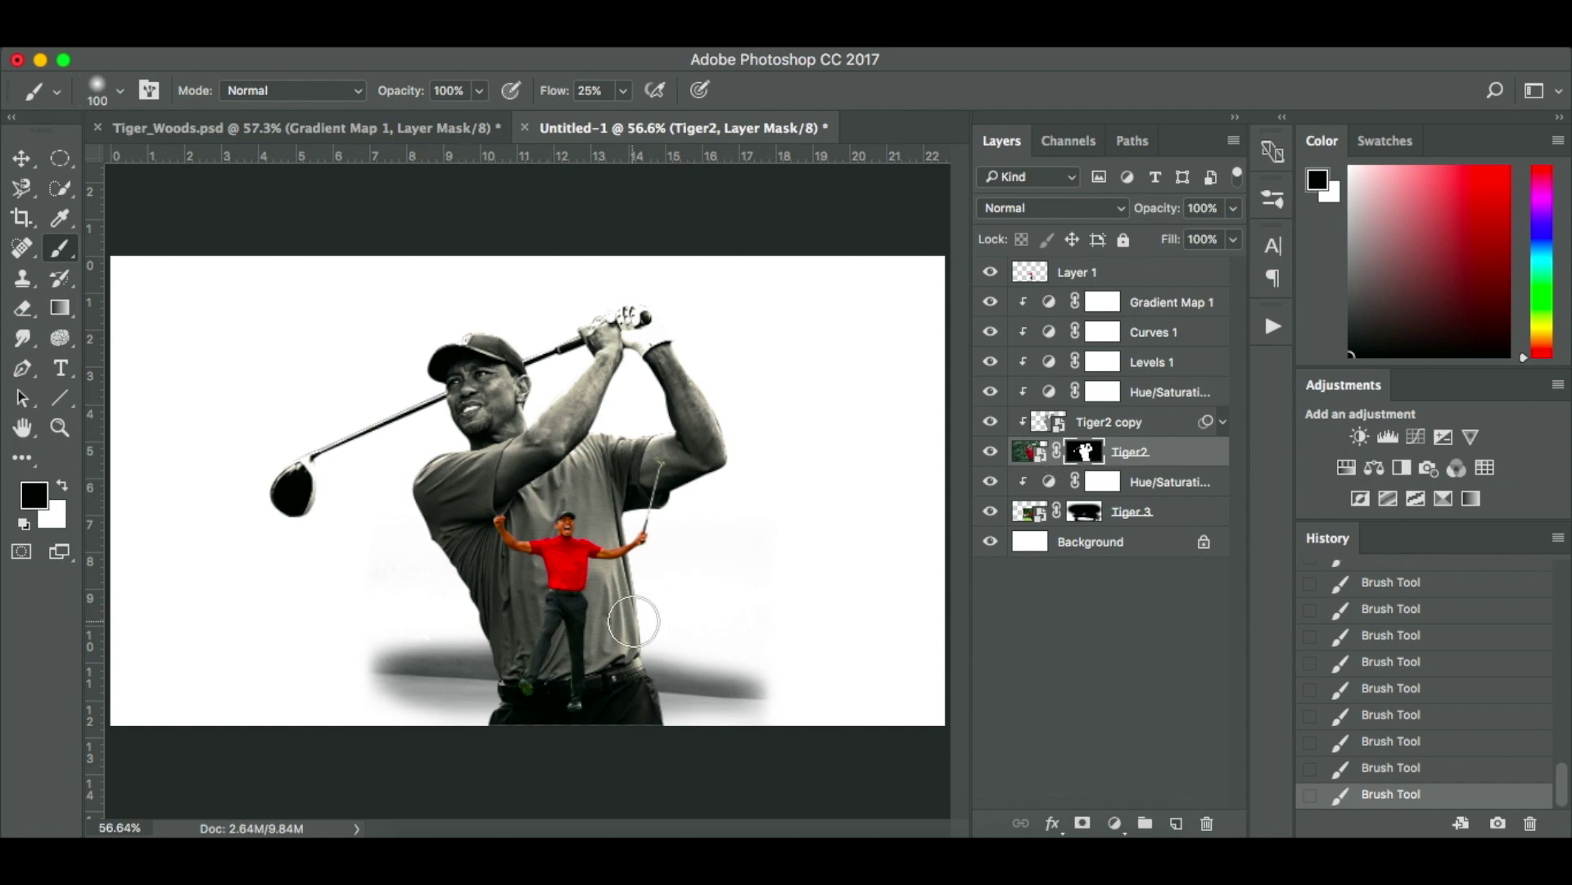
On Tiger2's mask, fade the large golfer's bottom edge into the ground, shrinking the brush to 40.
mouse_move(687, 730)
left_mouse_down()
mouse_move(394, 708)
mouse_move(763, 712)
mouse_move(407, 712)
mouse_move(648, 721)
mouse_move(620, 733)
mouse_move(494, 708)
left_mouse_up()
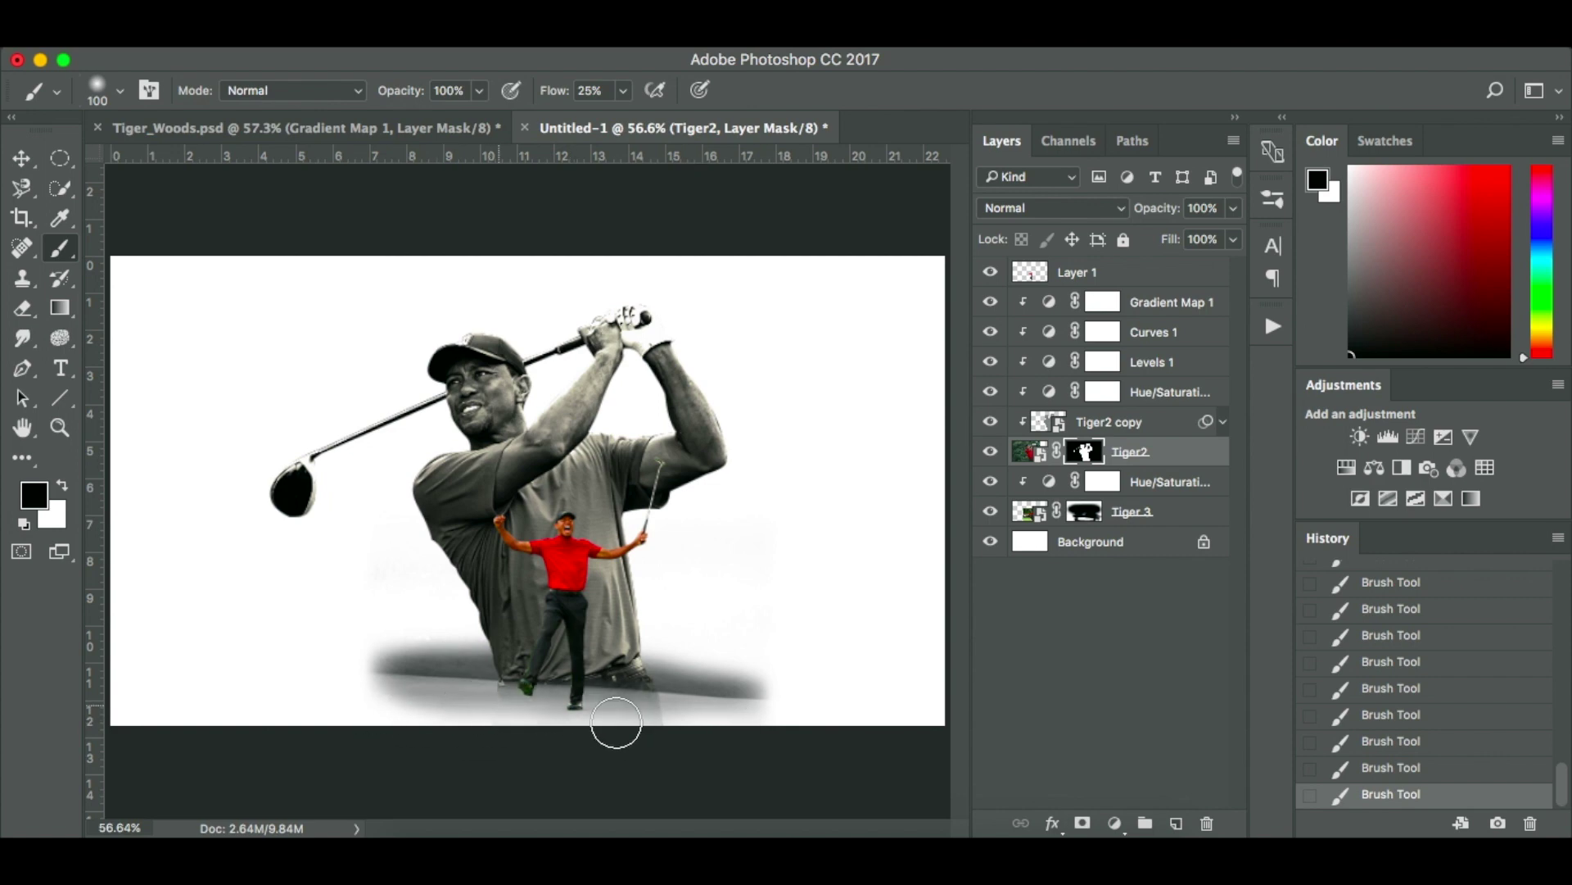
scroll(620, 723, "up", 5)
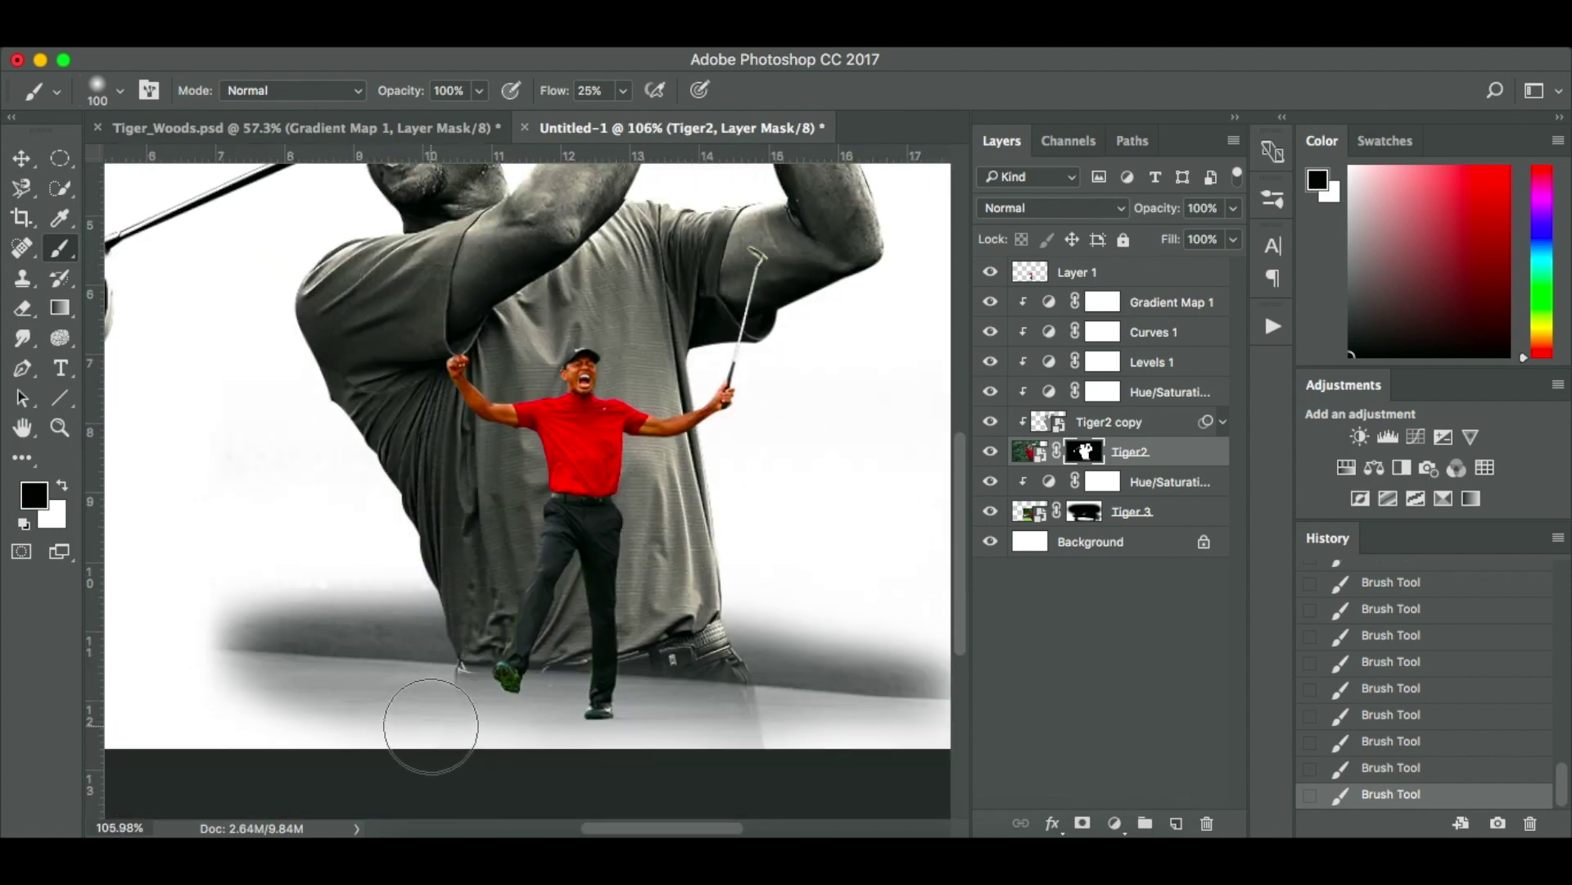
key("bracketleft")
key("bracketleft")
key("bracketleft")
key("bracketleft")
key("bracketleft")
key("bracketleft")
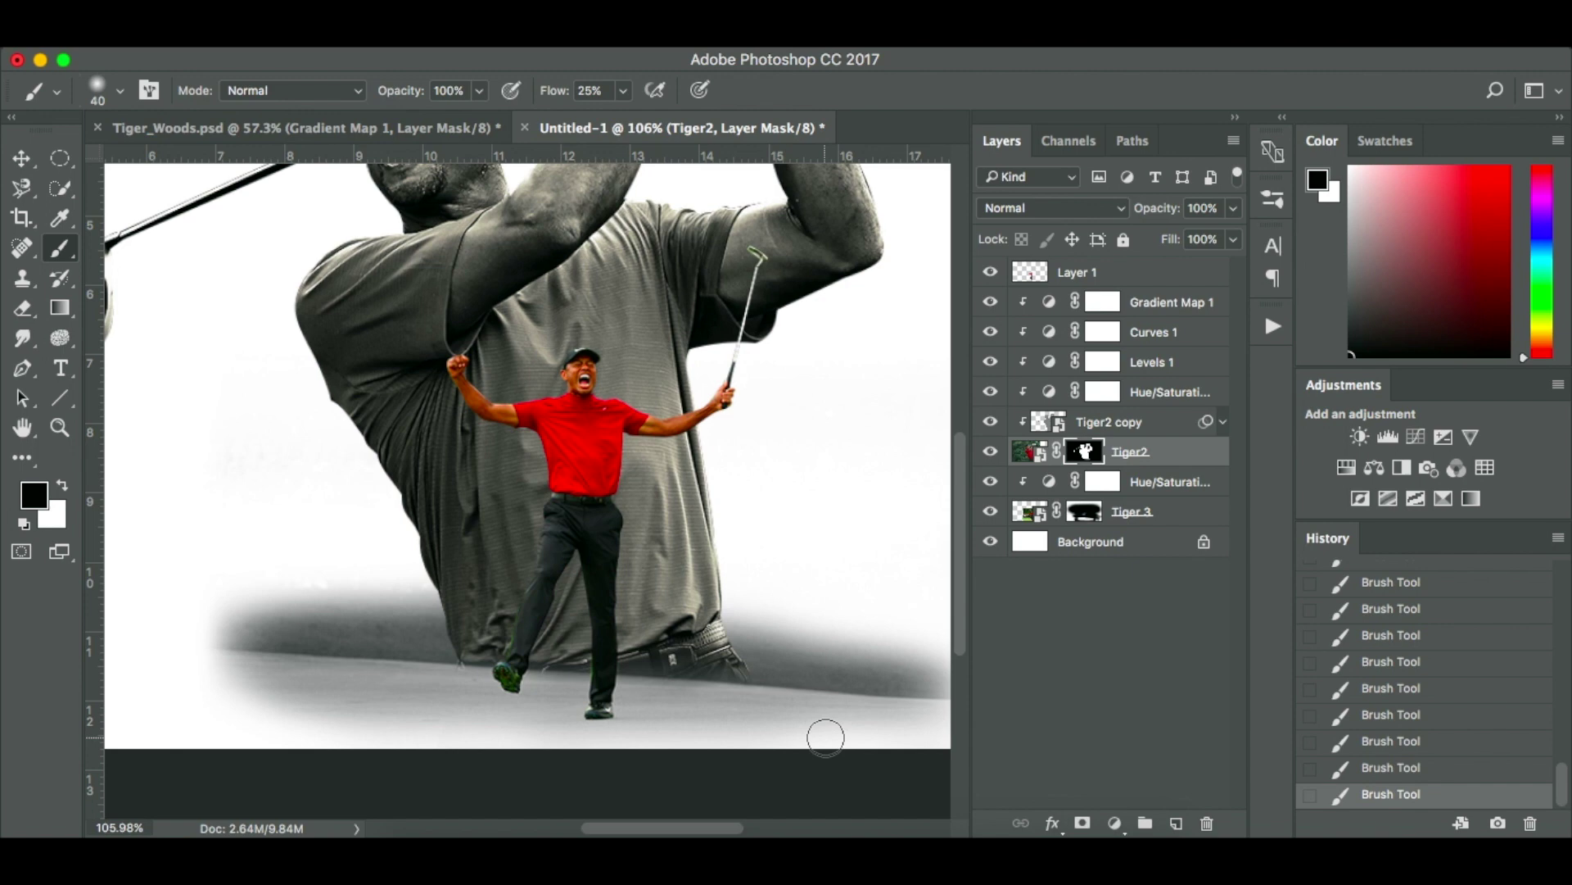
scroll(823, 737, "down", 5)
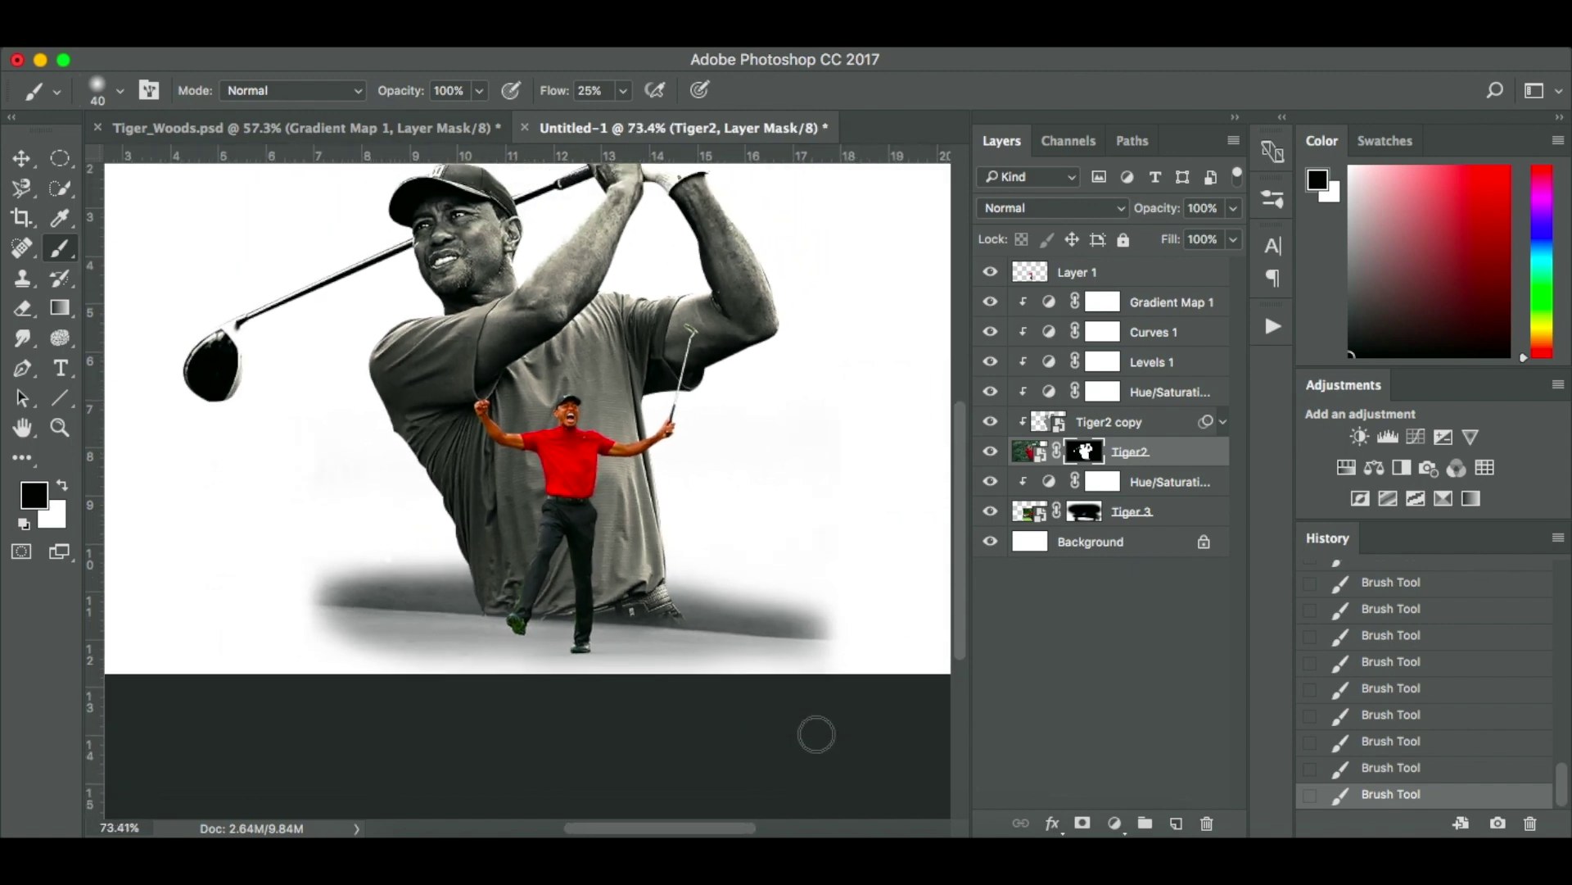
scroll(817, 734, "up", 1)
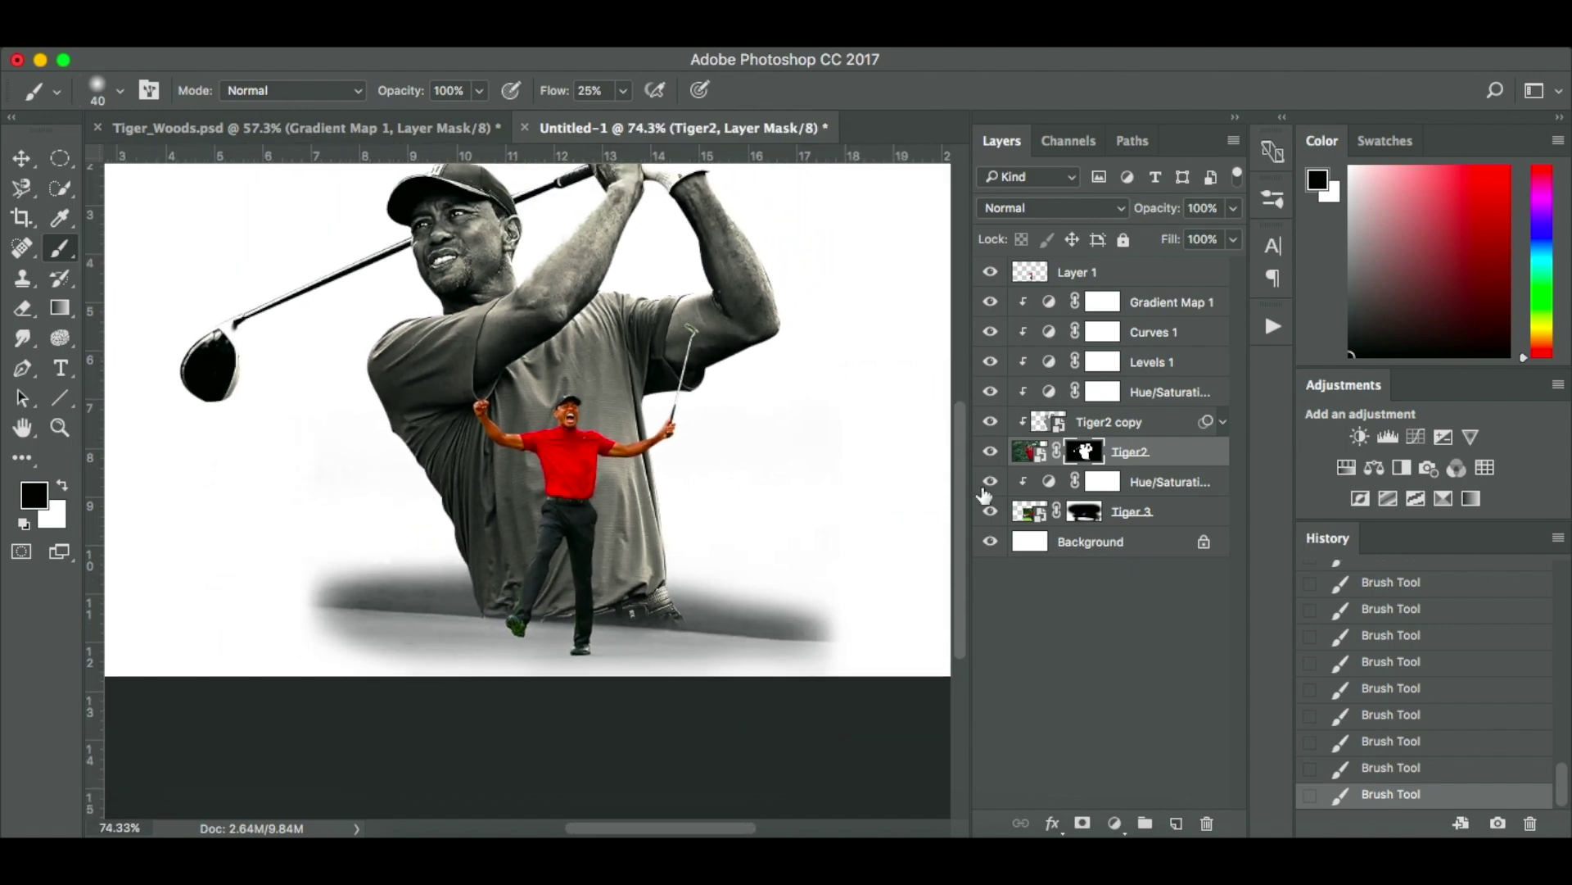
left_click(1089, 513)
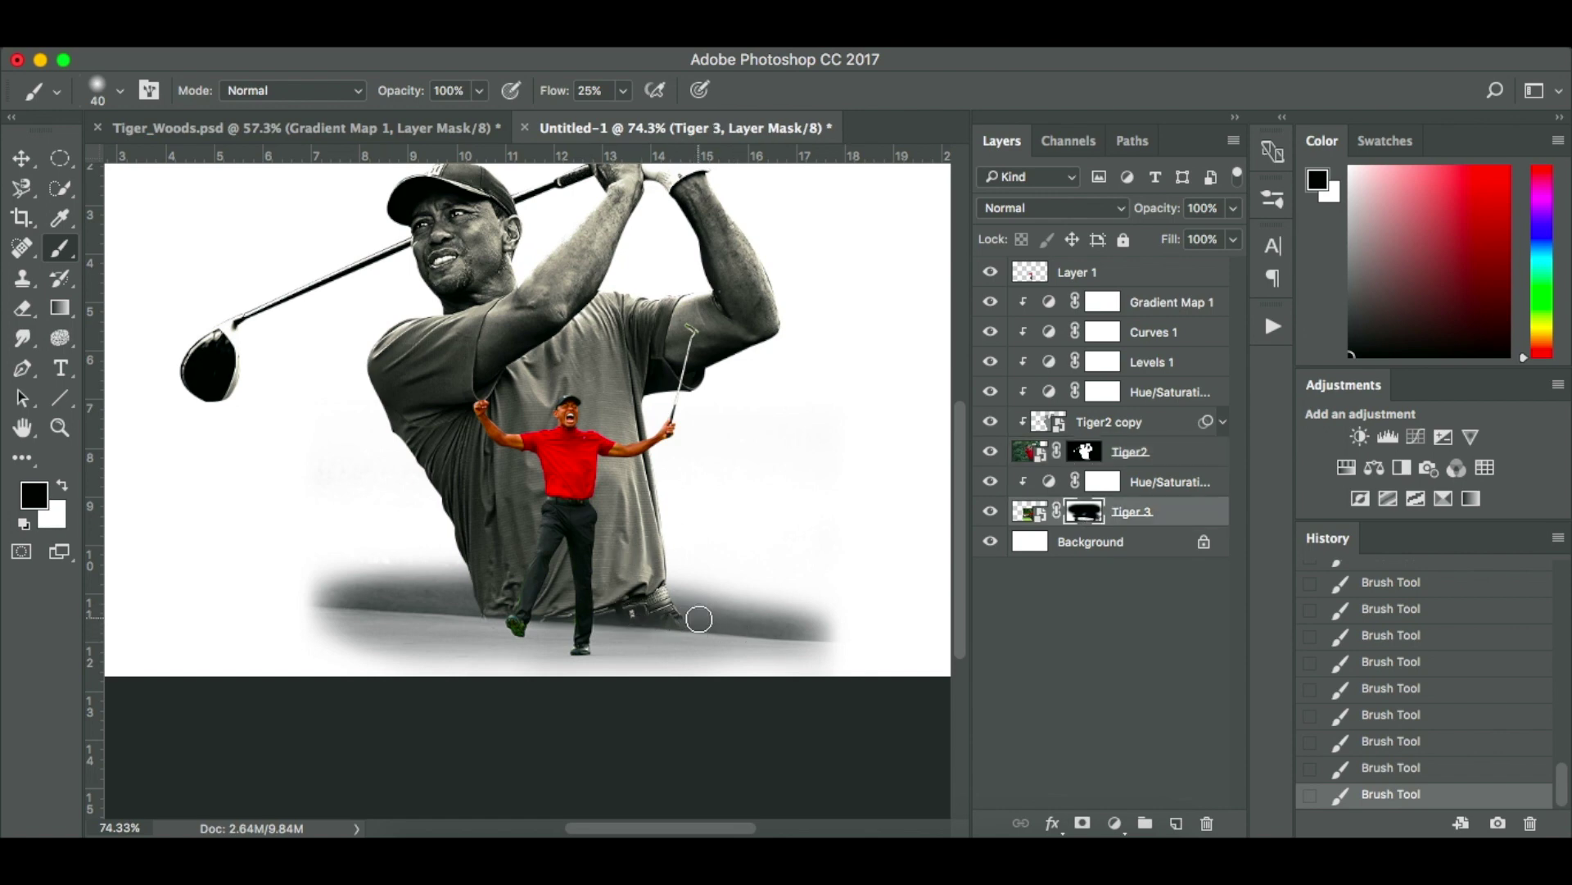
With a 70 px brush, restore shadow left of the standing golfer and hide part at the far left.
key("bracketright")
key("x")
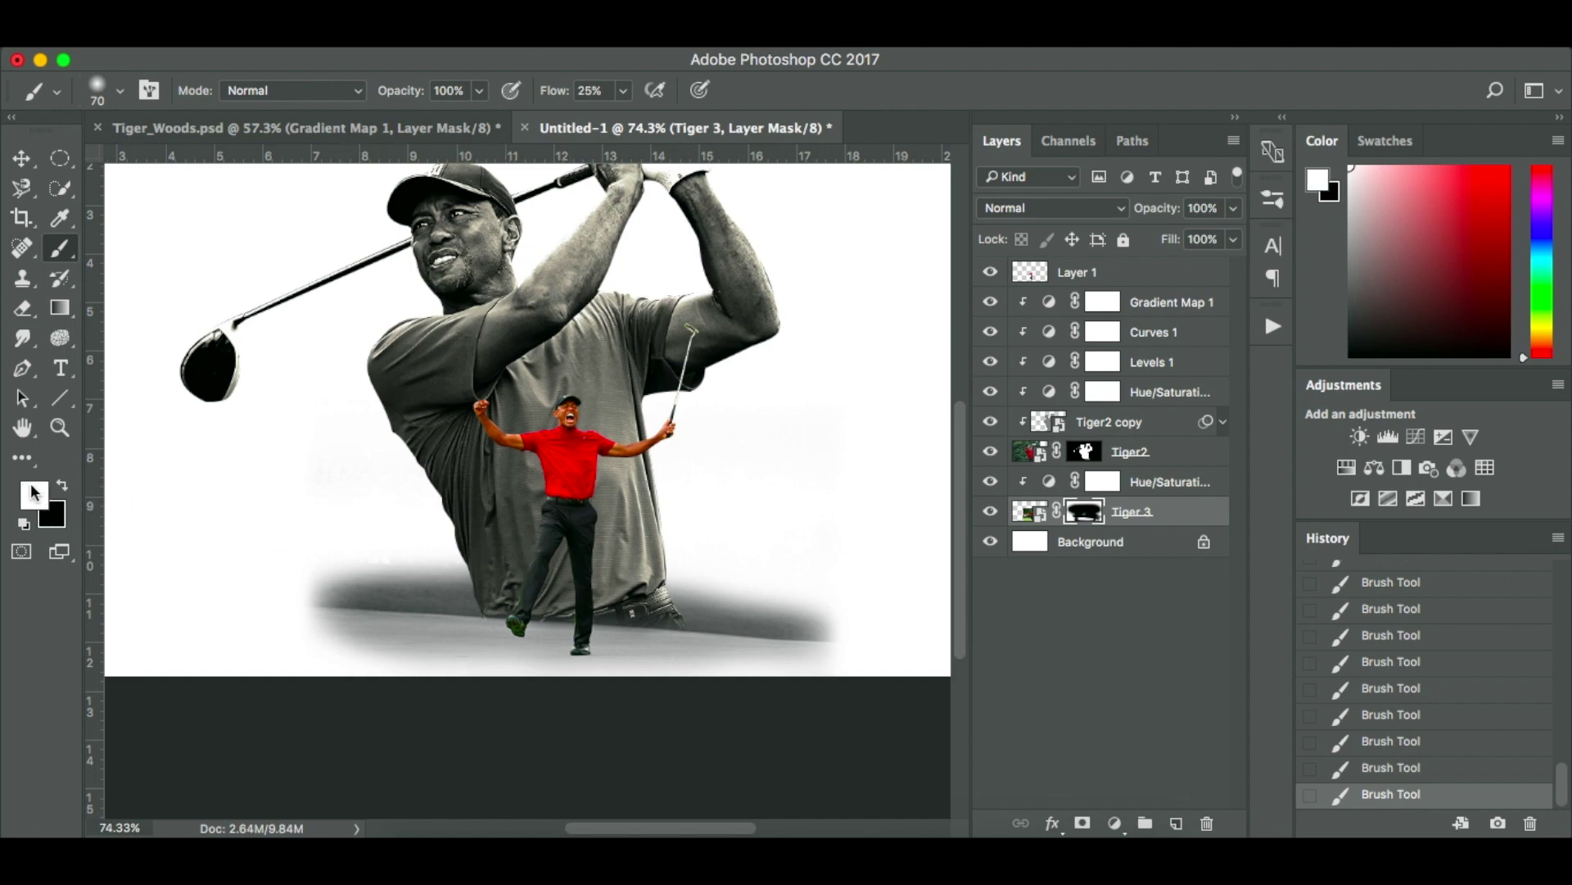
mouse_move(459, 589)
left_mouse_down()
mouse_move(352, 572)
mouse_move(411, 593)
left_mouse_up()
key("x")
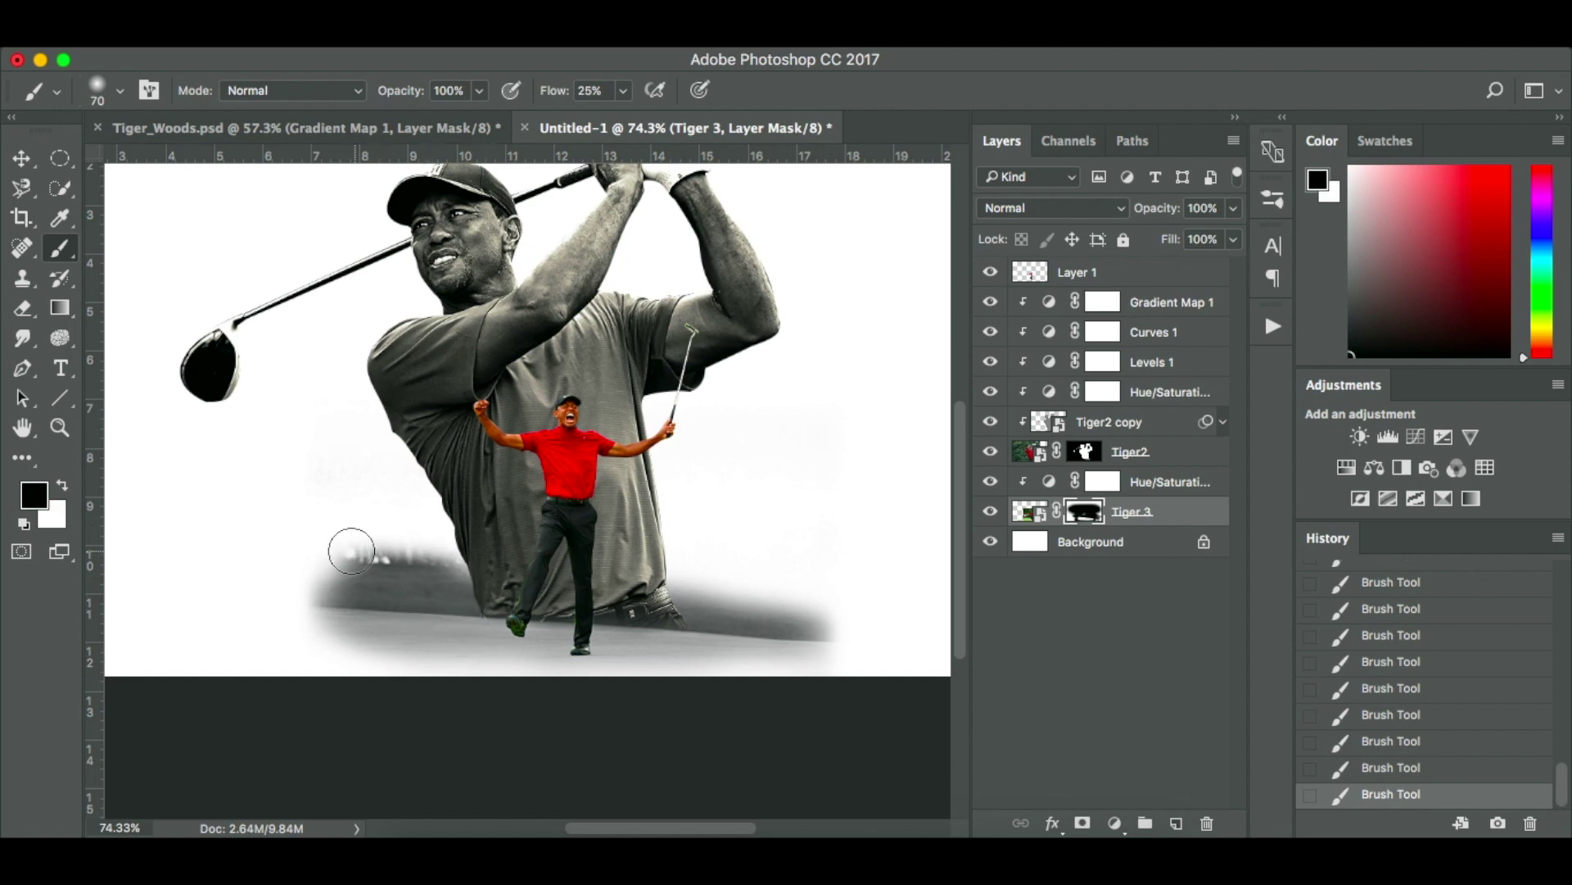
mouse_move(334, 551)
left_mouse_down()
mouse_move(501, 558)
mouse_move(345, 553)
mouse_move(446, 545)
left_mouse_up()
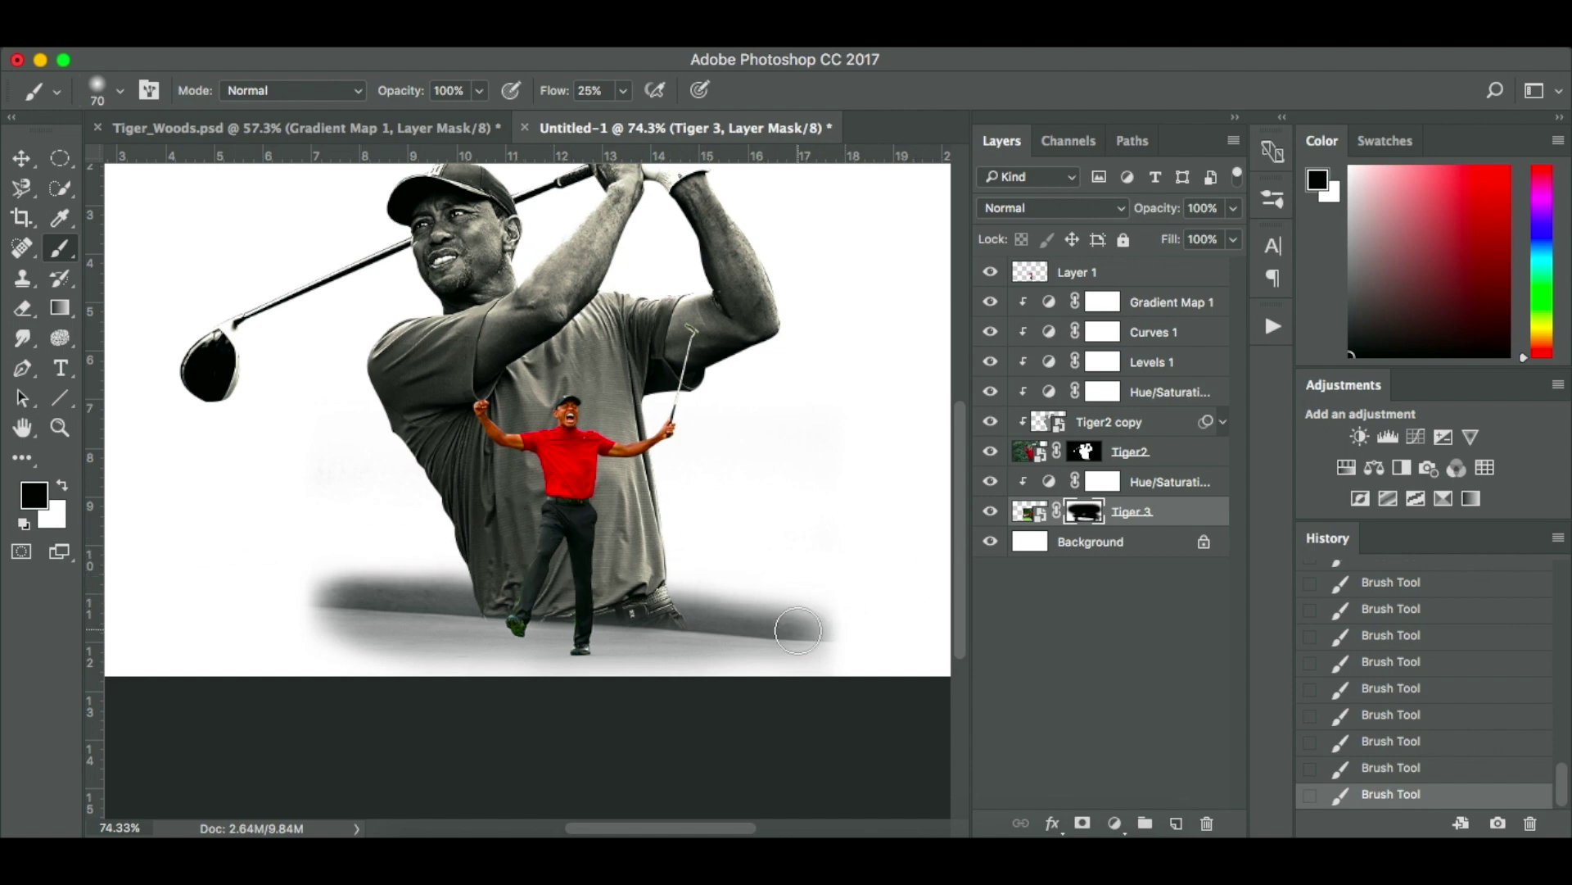
At 1% flow, gently repaint the shadow's left part, fade its lower edge, and extend its left end.
key("x")
left_click(624, 90)
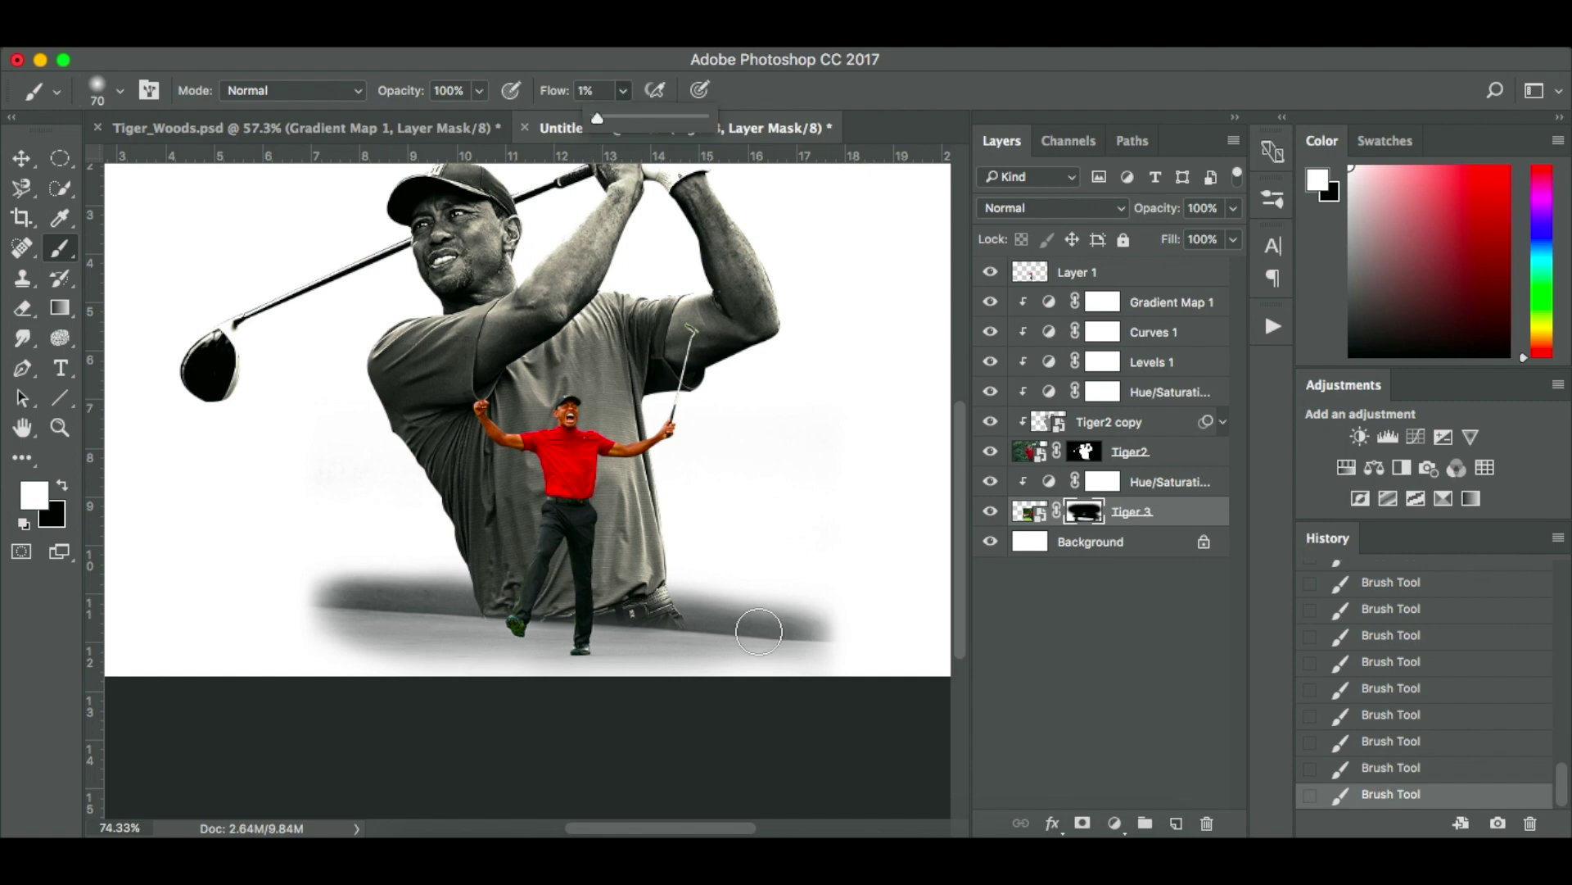
left_click(823, 637)
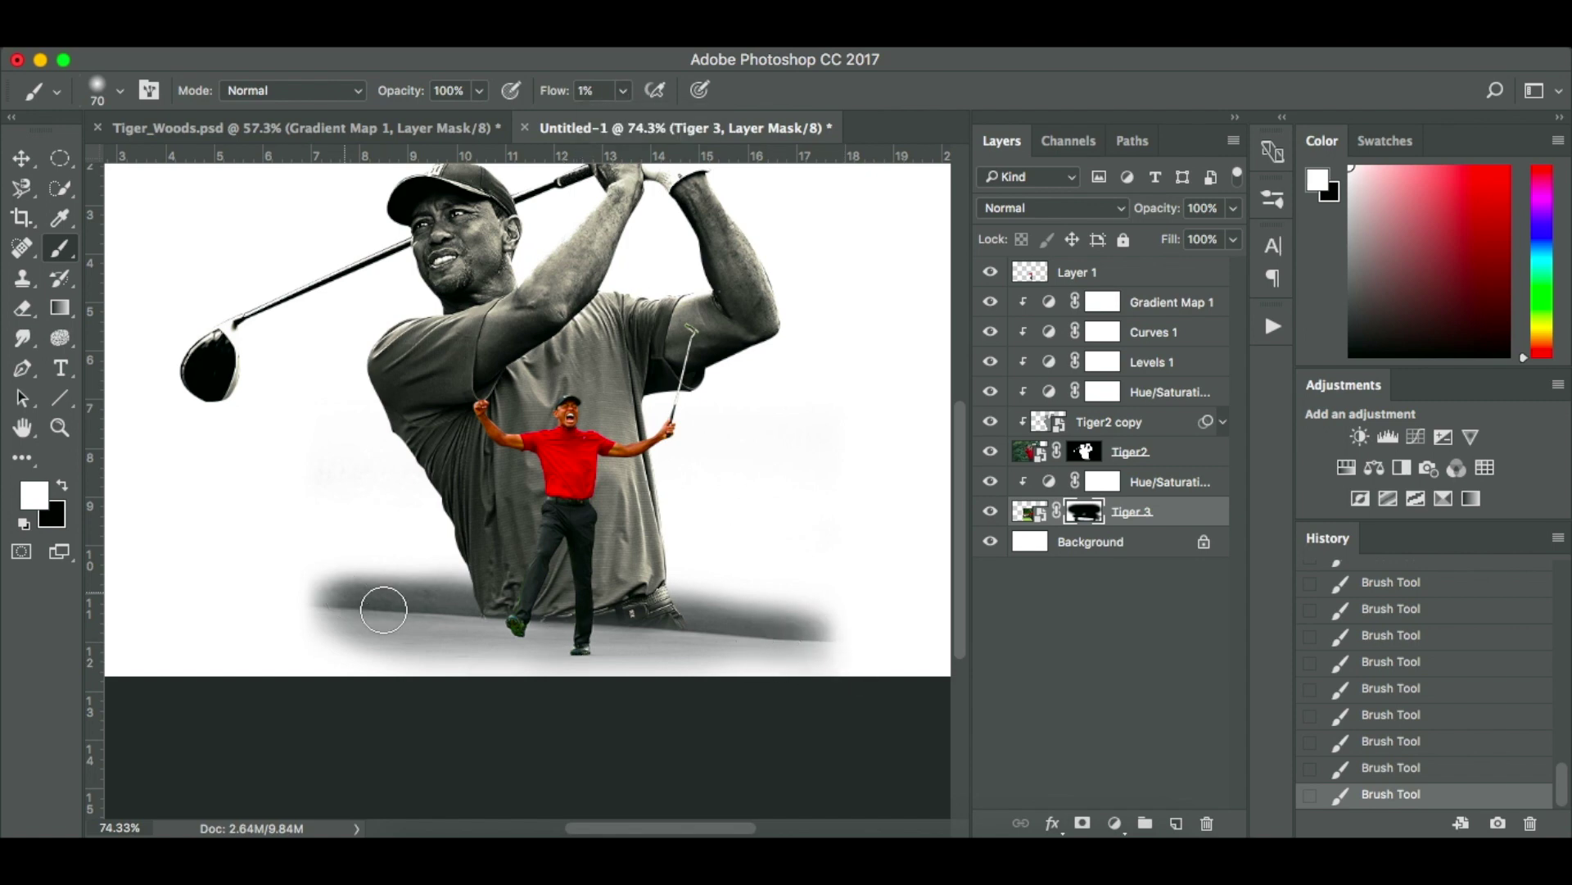
mouse_move(301, 597)
left_mouse_down()
mouse_move(478, 594)
mouse_move(332, 649)
mouse_move(411, 645)
left_mouse_up()
key("x")
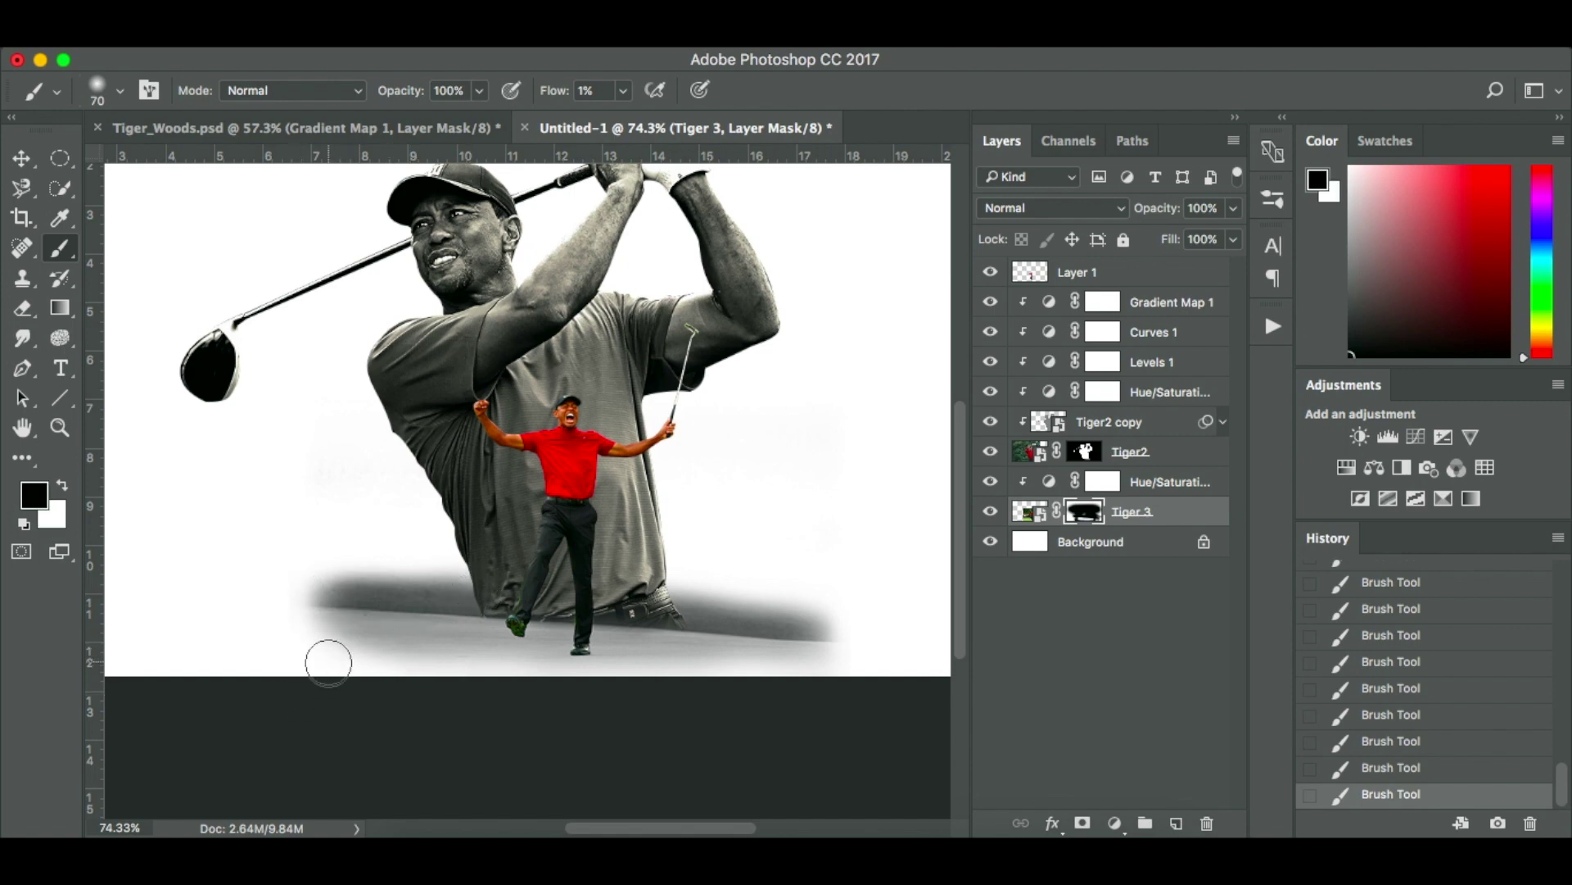
mouse_move(456, 675)
left_mouse_down()
mouse_move(357, 665)
mouse_move(700, 666)
mouse_move(484, 682)
mouse_move(847, 697)
mouse_move(759, 682)
mouse_move(753, 665)
mouse_move(711, 678)
mouse_move(765, 681)
mouse_move(569, 652)
mouse_move(494, 665)
mouse_move(586, 666)
mouse_move(336, 661)
mouse_move(679, 686)
mouse_move(488, 678)
mouse_move(641, 661)
mouse_move(411, 679)
mouse_move(392, 663)
mouse_move(403, 642)
mouse_move(348, 641)
mouse_move(557, 661)
mouse_move(383, 621)
mouse_move(684, 637)
mouse_move(687, 655)
mouse_move(758, 597)
mouse_move(774, 601)
mouse_move(726, 608)
mouse_move(808, 627)
mouse_move(746, 626)
mouse_move(754, 612)
mouse_move(703, 592)
mouse_move(386, 584)
mouse_move(382, 566)
mouse_move(342, 566)
mouse_move(337, 588)
mouse_move(368, 592)
mouse_move(333, 586)
mouse_move(420, 590)
left_mouse_up()
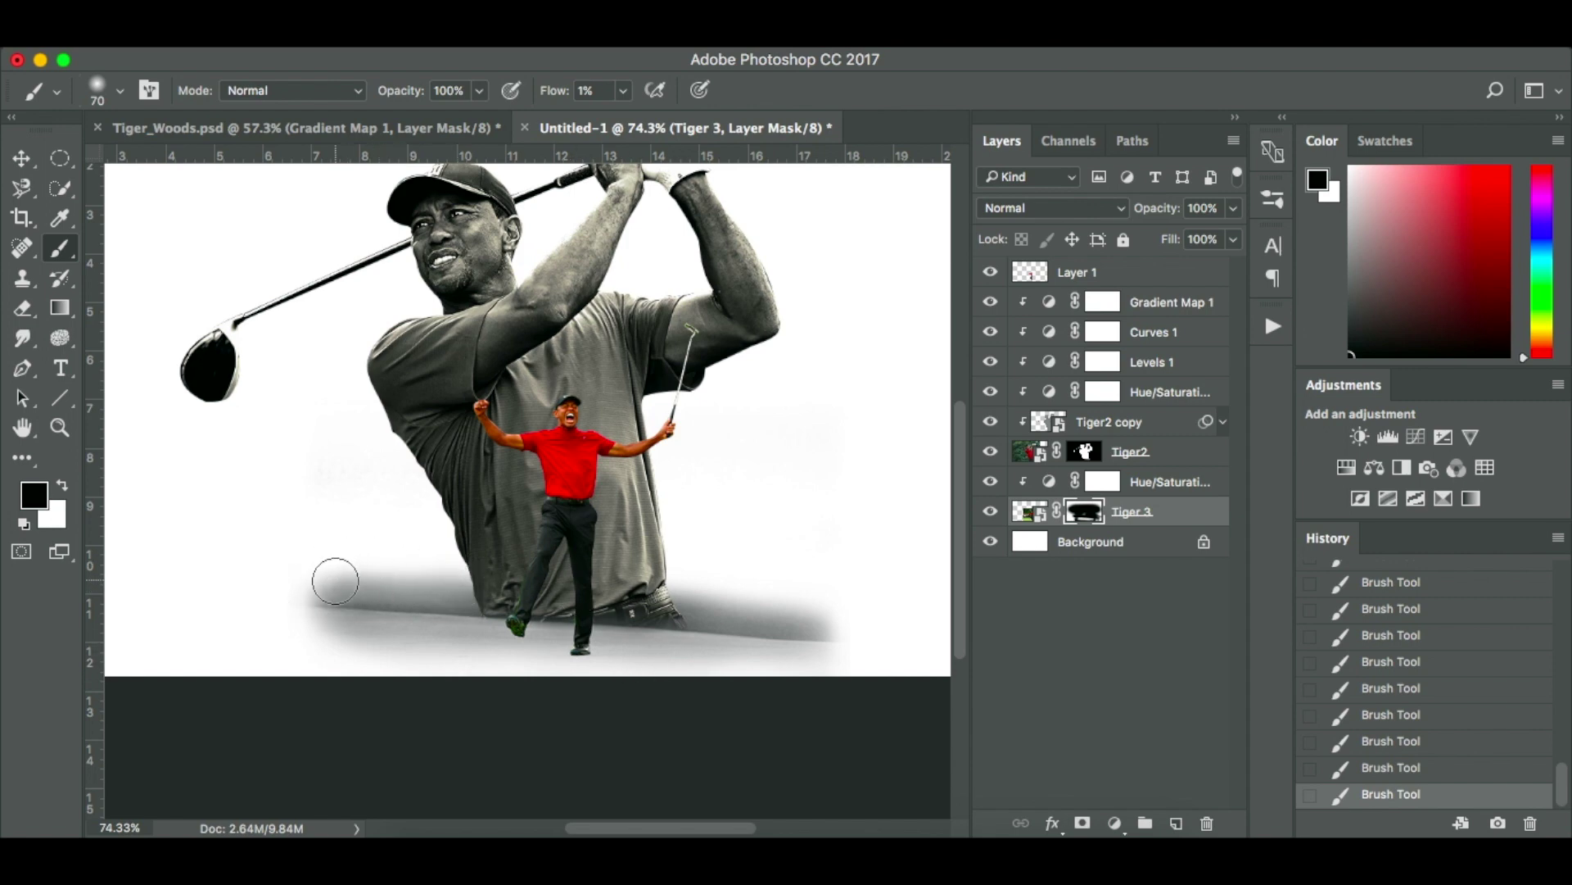
mouse_move(335, 581)
left_mouse_down()
mouse_move(411, 562)
mouse_move(357, 602)
left_mouse_up()
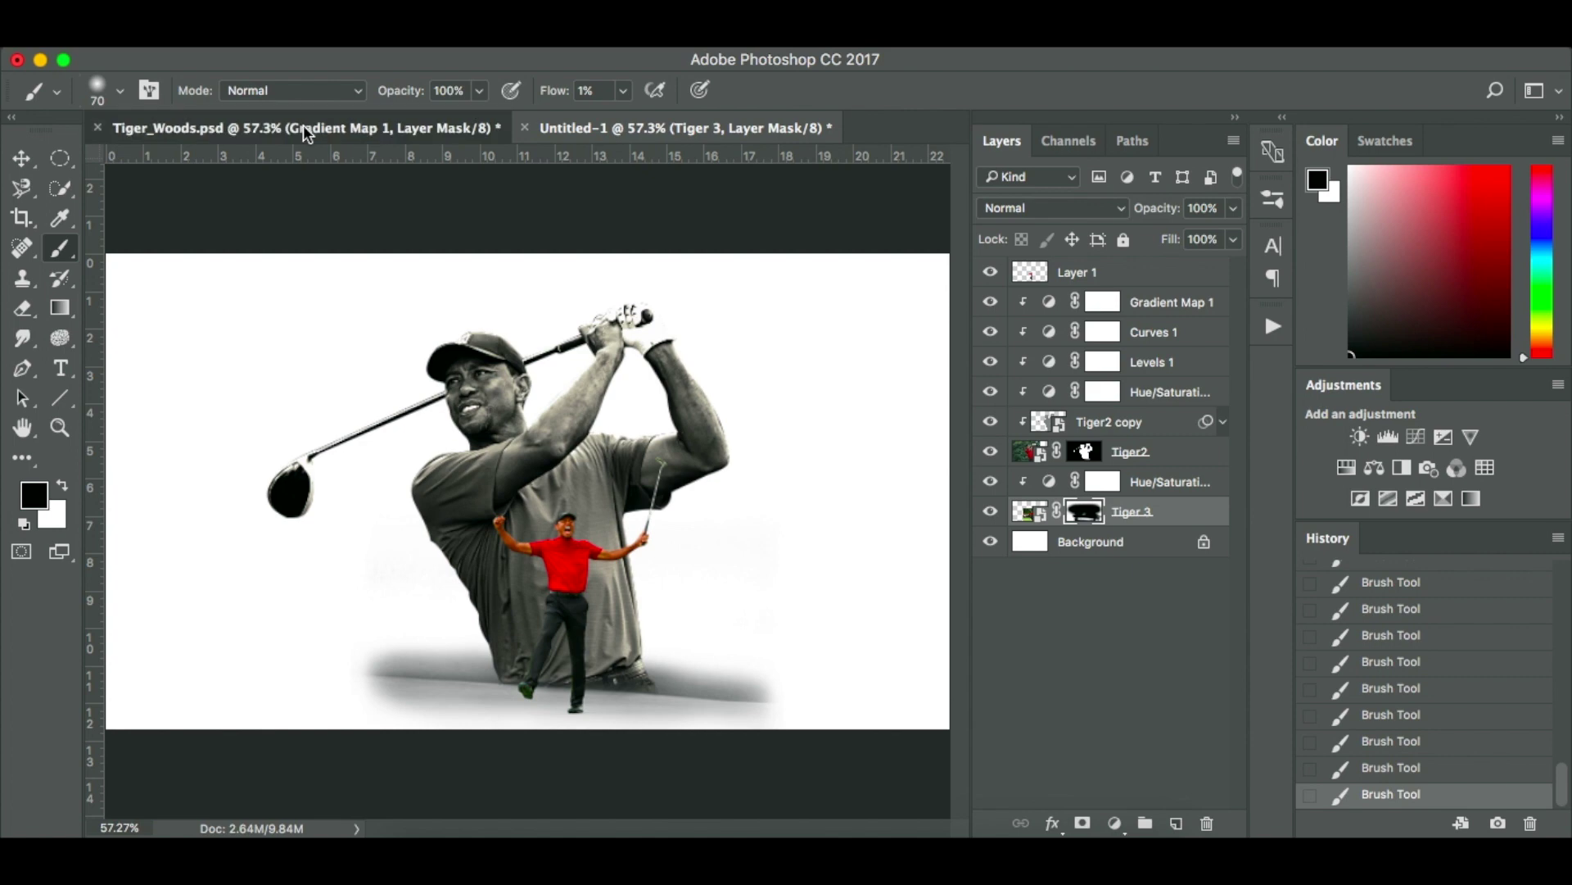
Compare against Tiger_Woods.psd, then return to Untitled-1 and select Layer 1 for new adjustments.
left_click(303, 126)
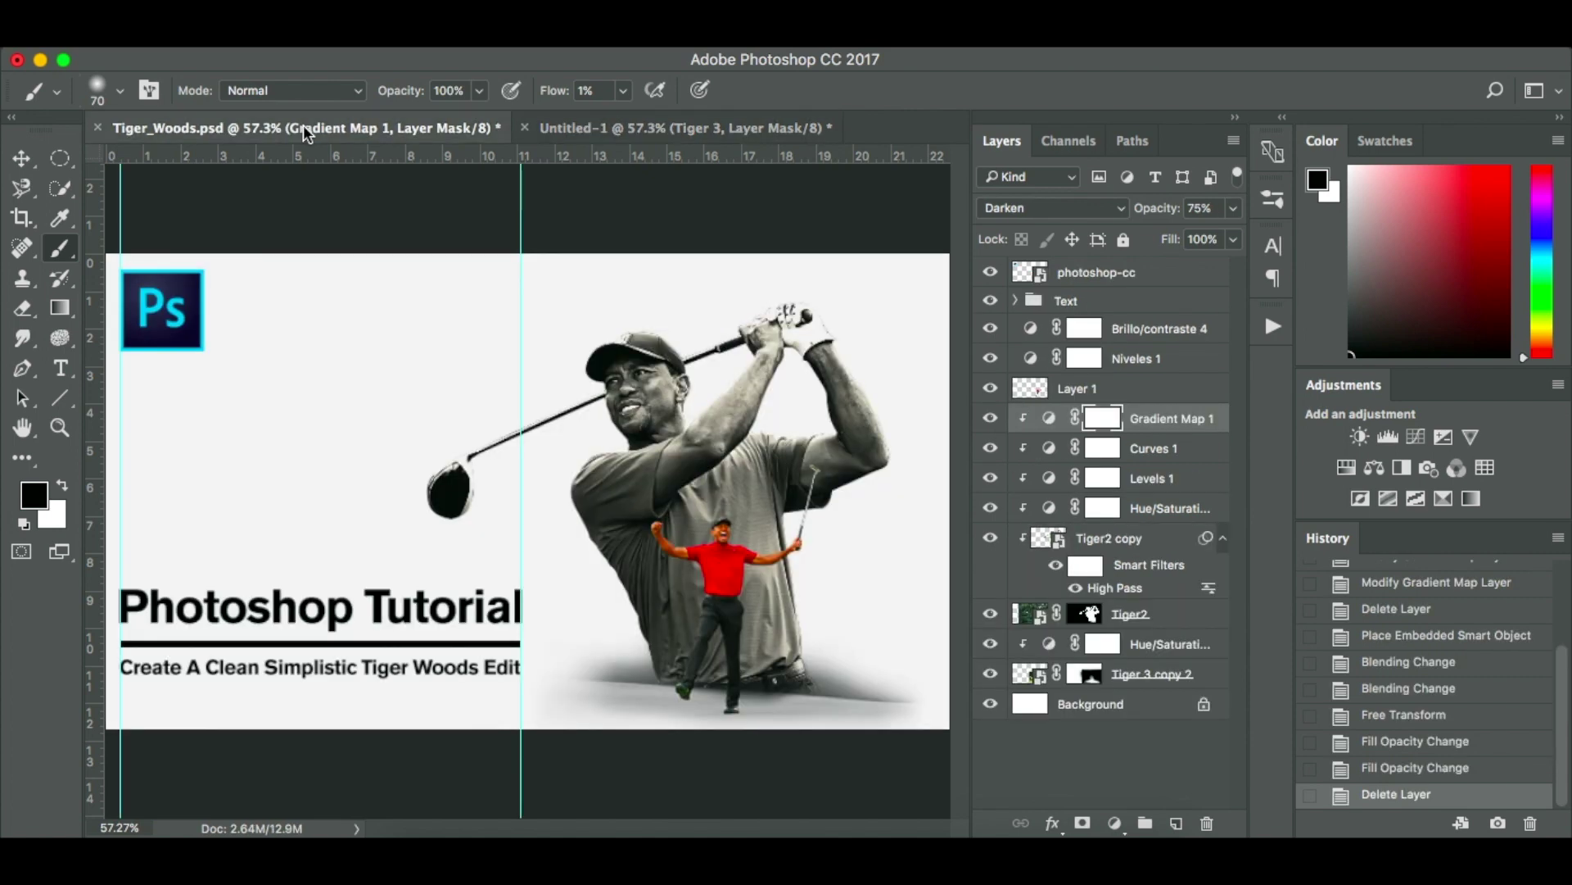
left_click(612, 129)
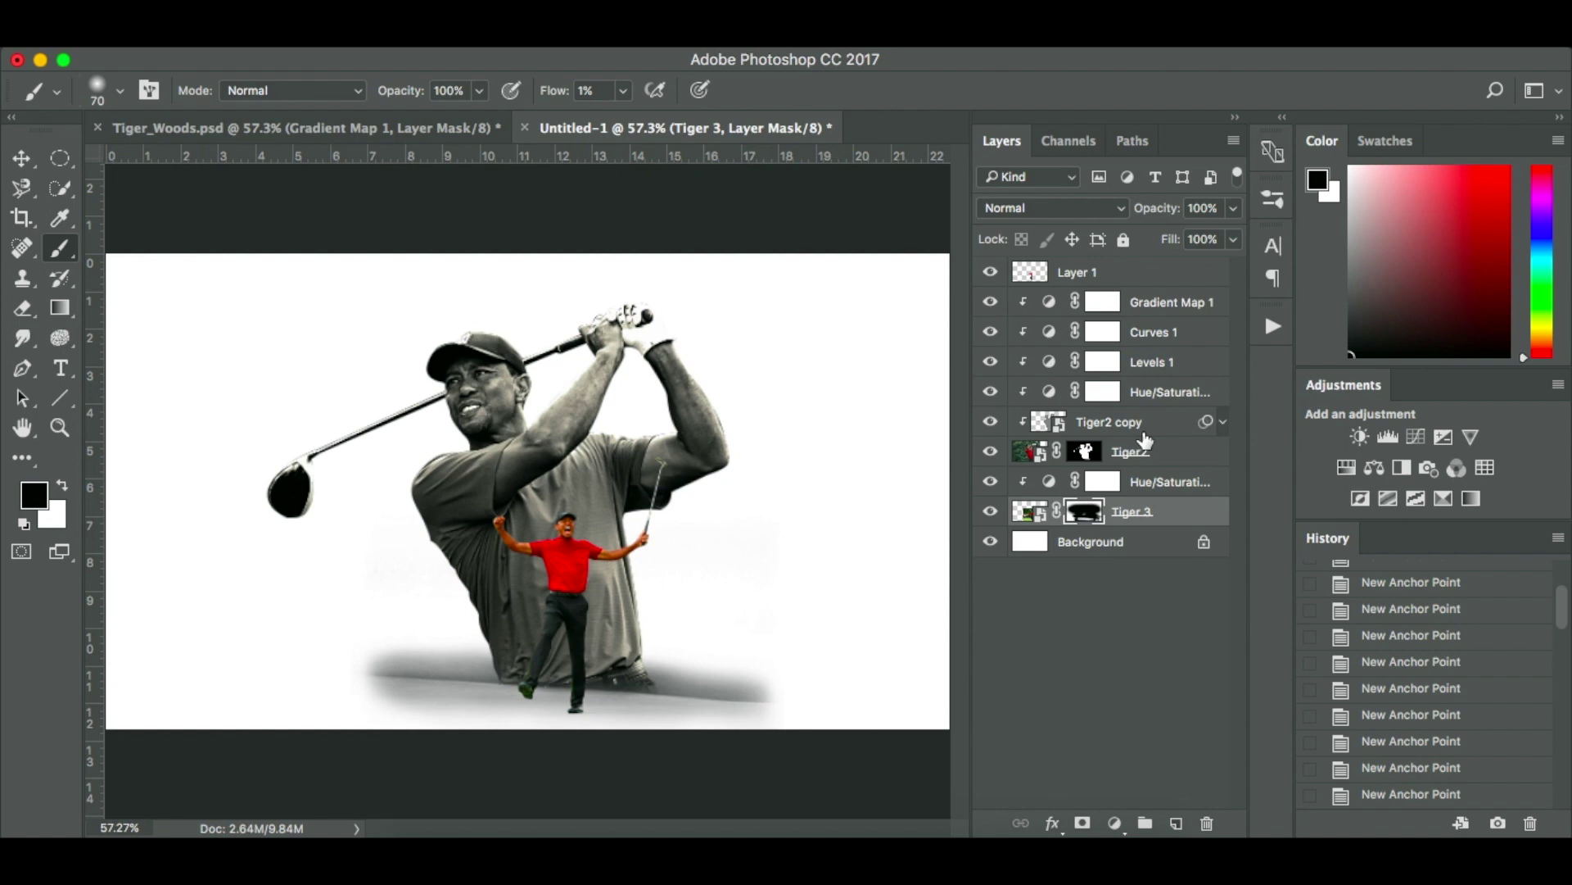
left_click(1176, 273)
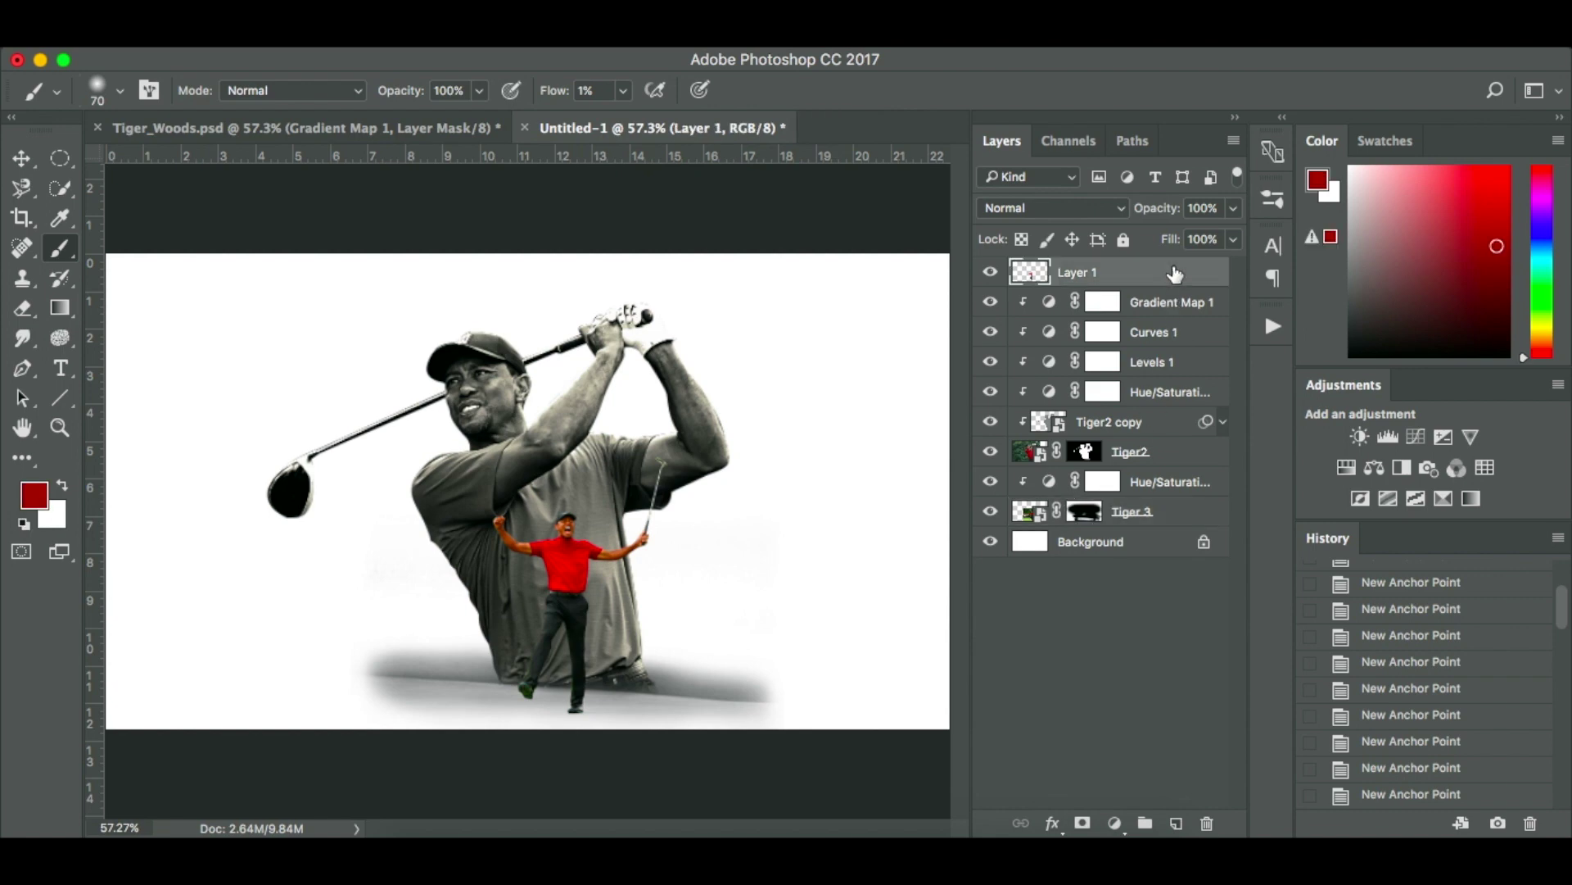
left_click(1112, 822)
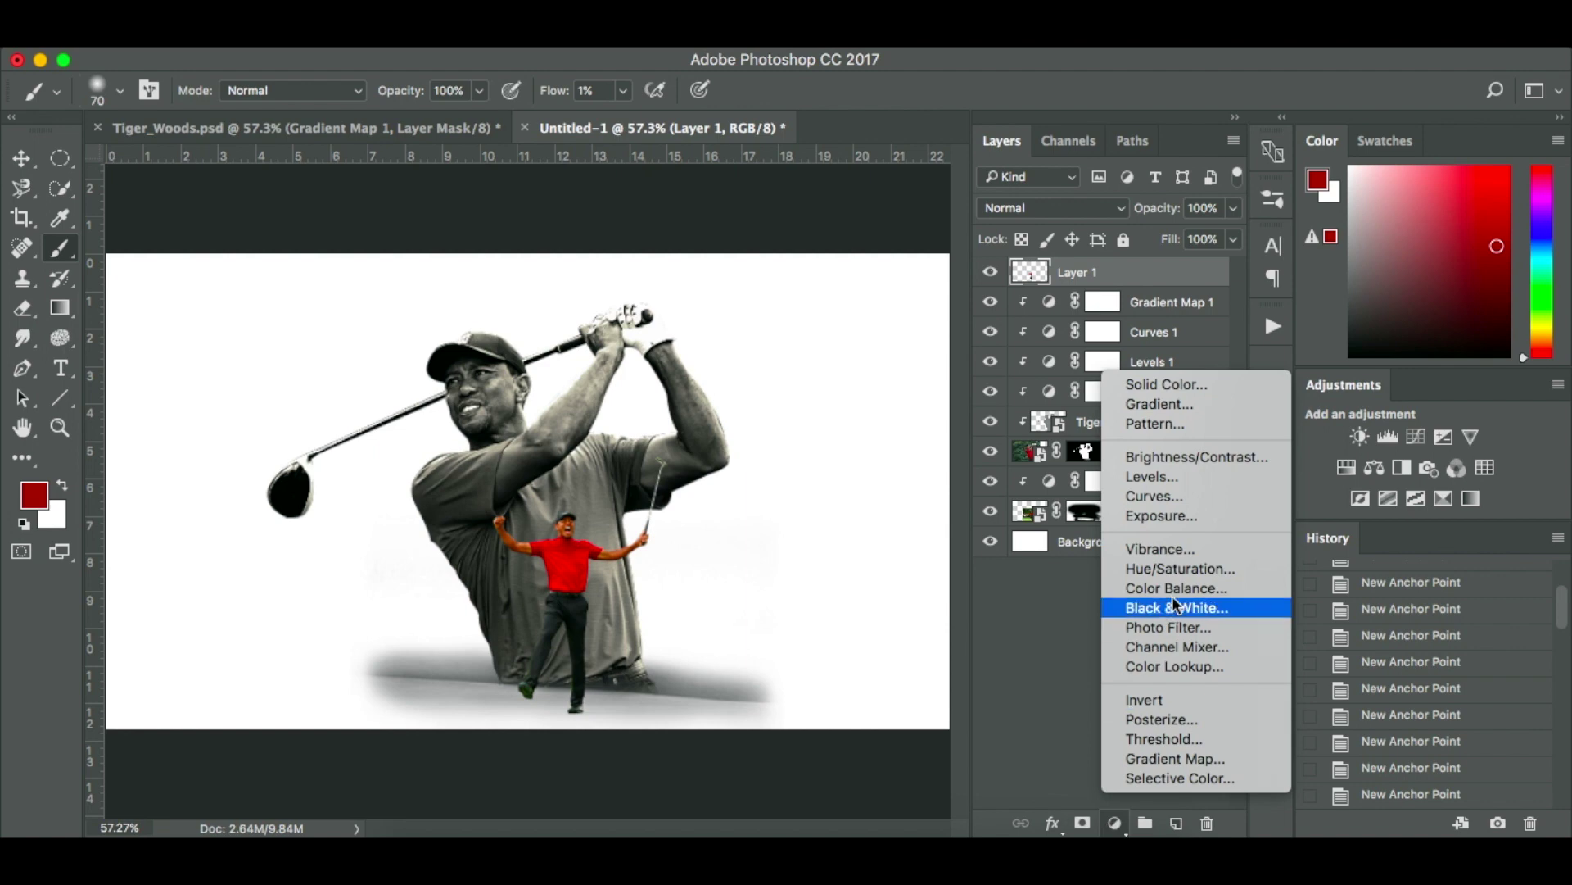
Add a Levels adjustment with output levels 11 and 220, toggling it to compare.
left_click(1201, 477)
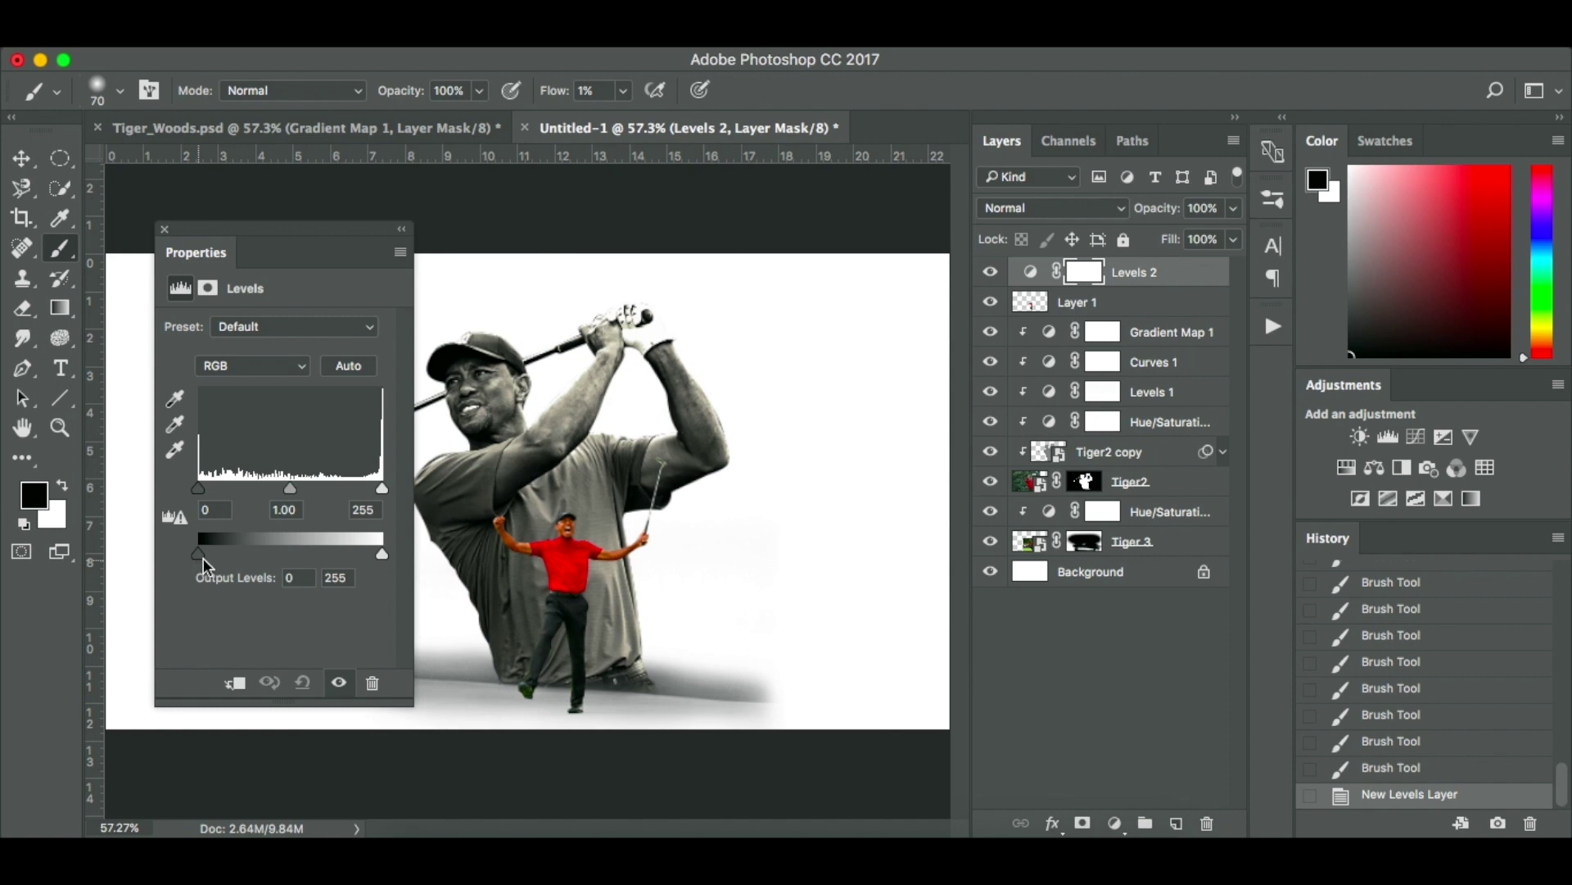
left_click_drag(206, 558, 204, 557)
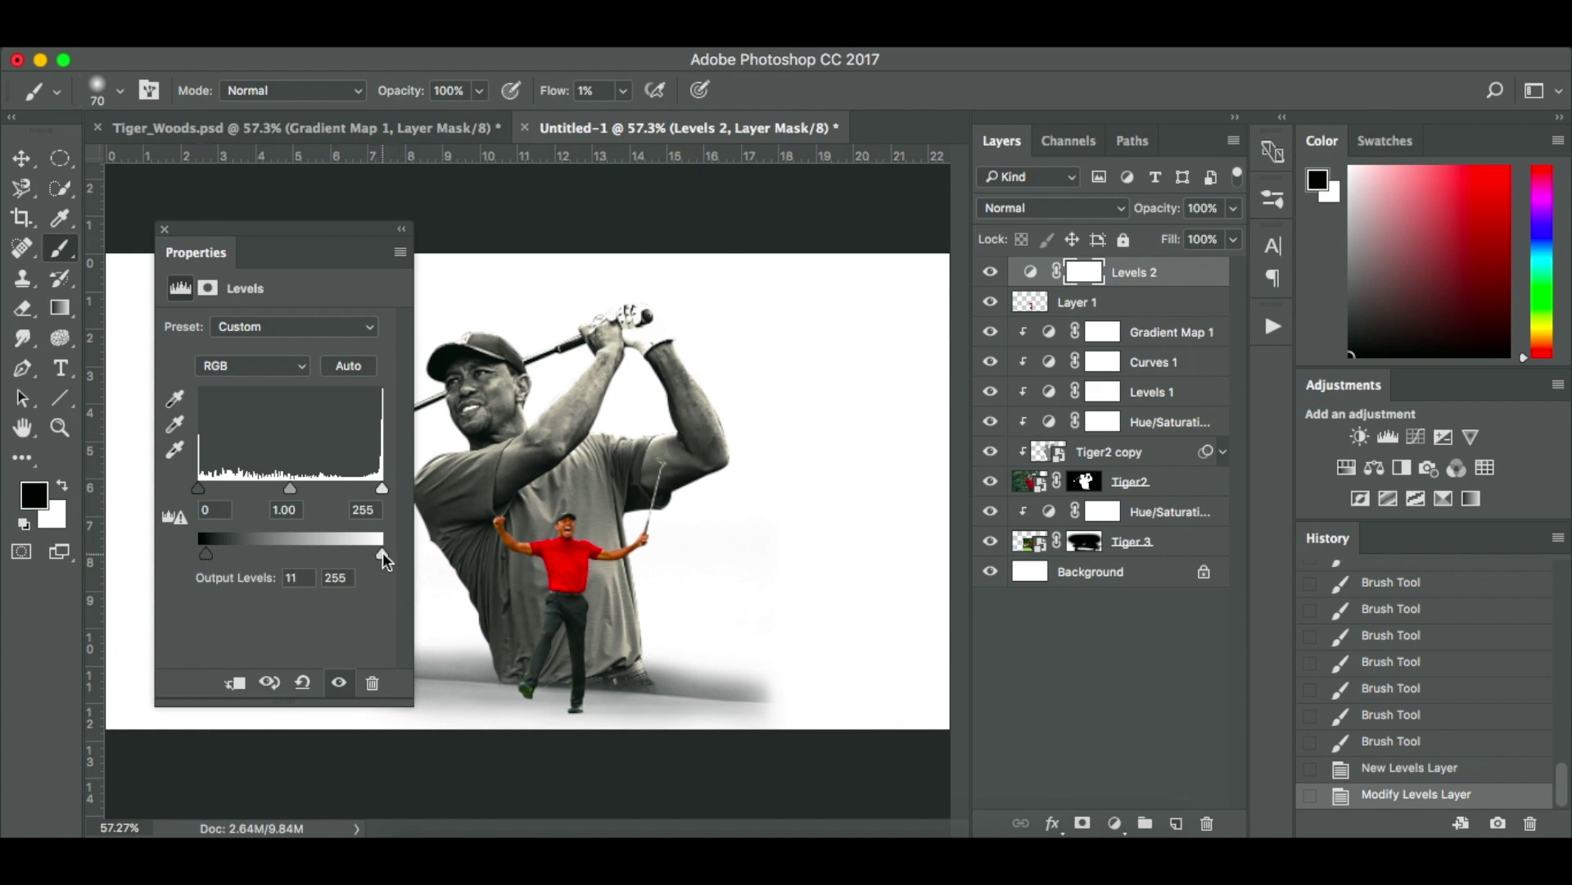
left_click_drag(382, 552, 357, 550)
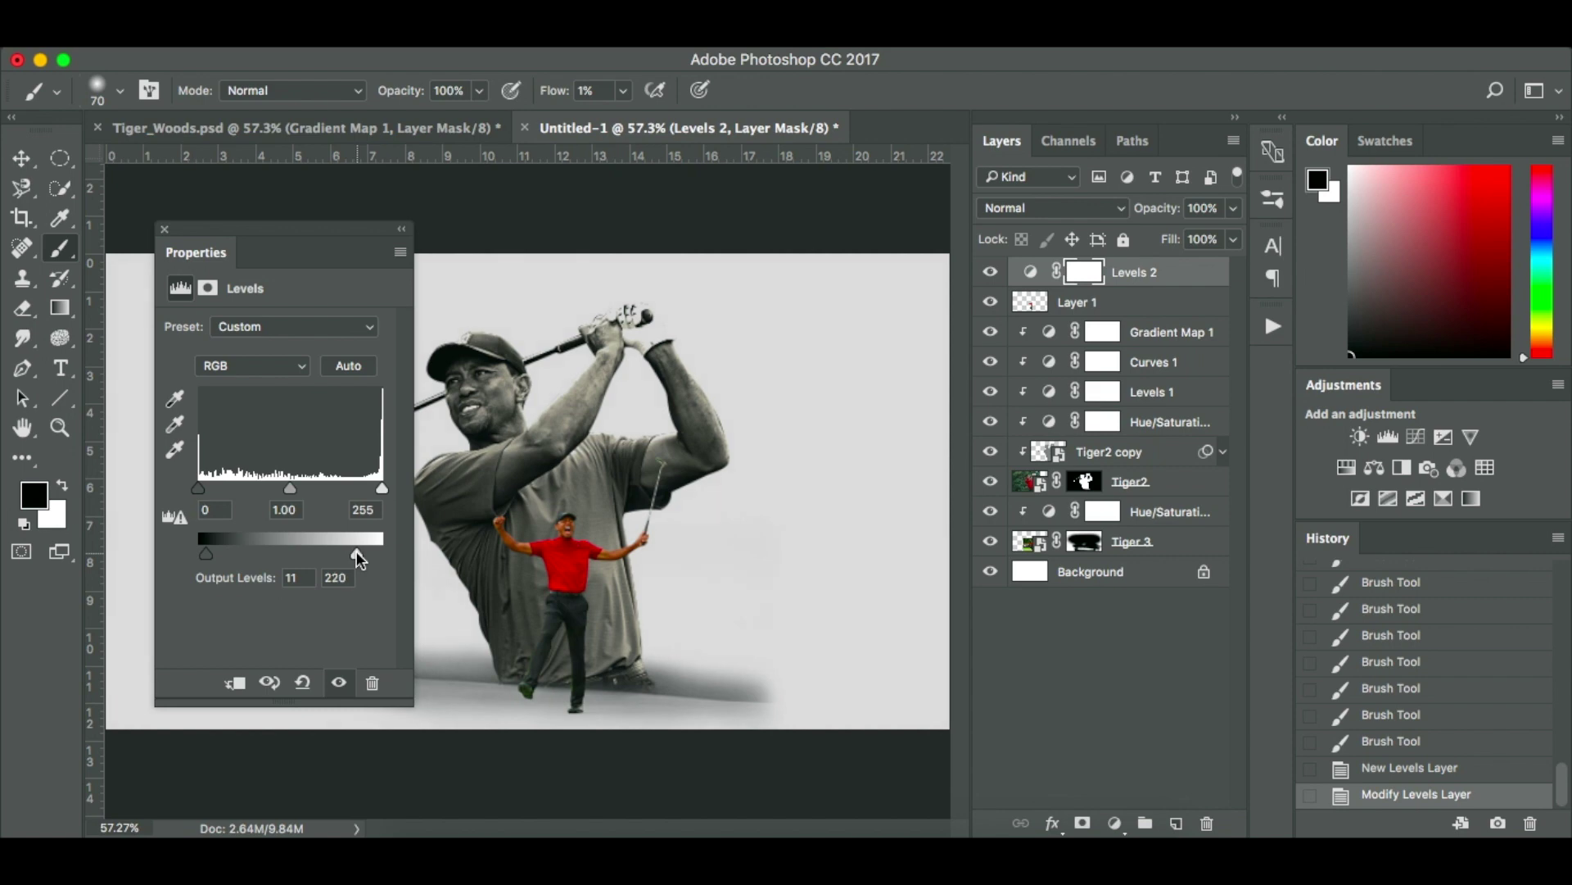
left_click(337, 684)
left_click(338, 684)
left_click(162, 228)
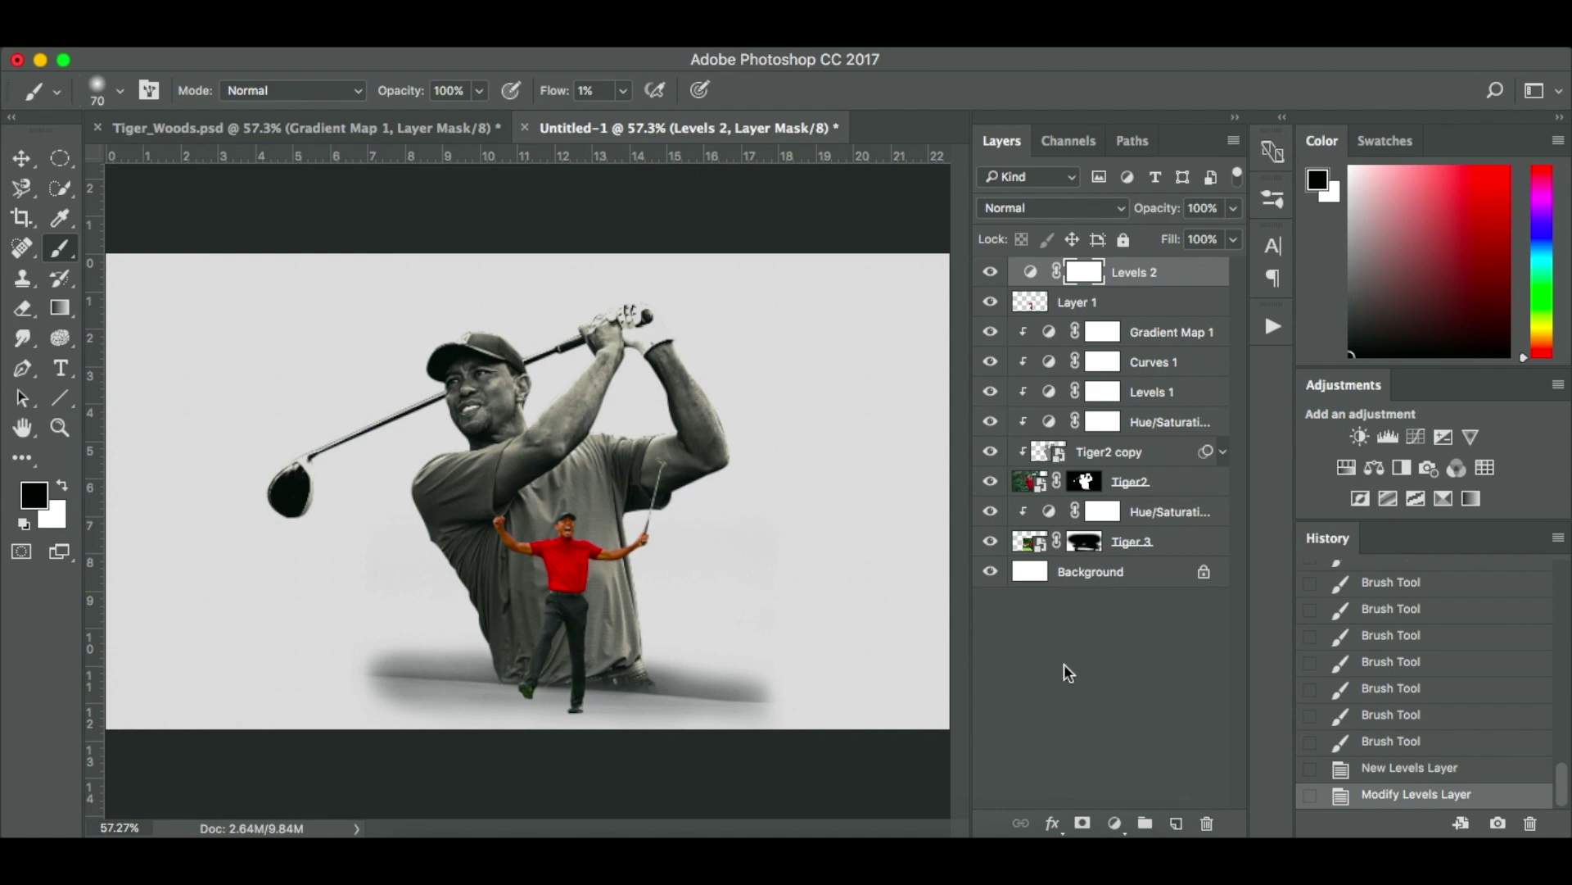
left_click(1115, 822)
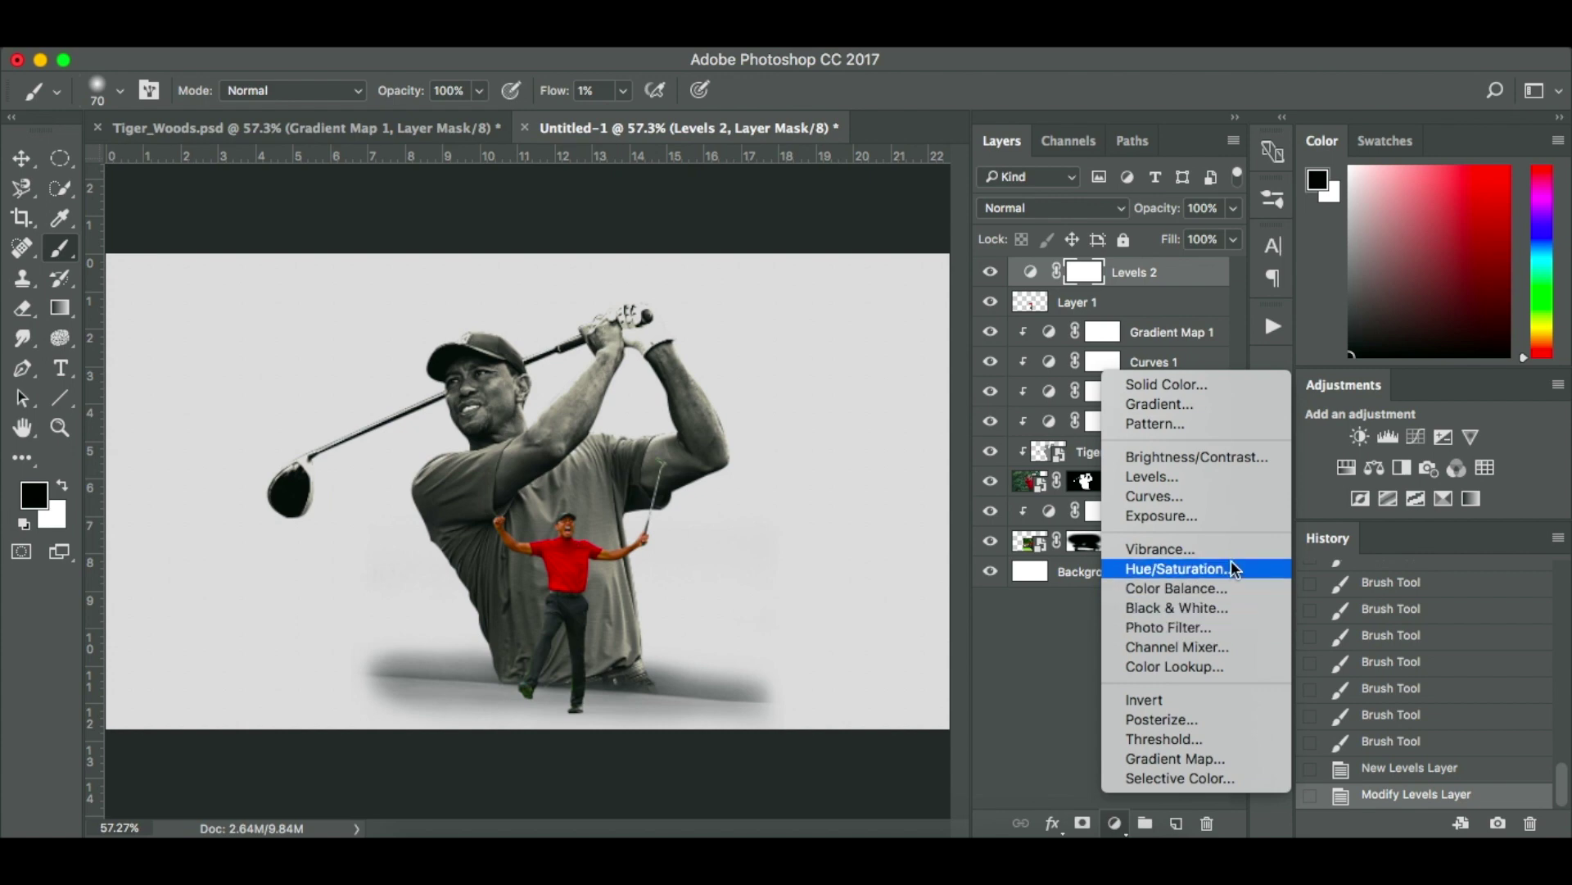
Add a Brightness/Contrast layer with Brightness 30 and Contrast 42, toggling visibility to compare.
left_click(1229, 456)
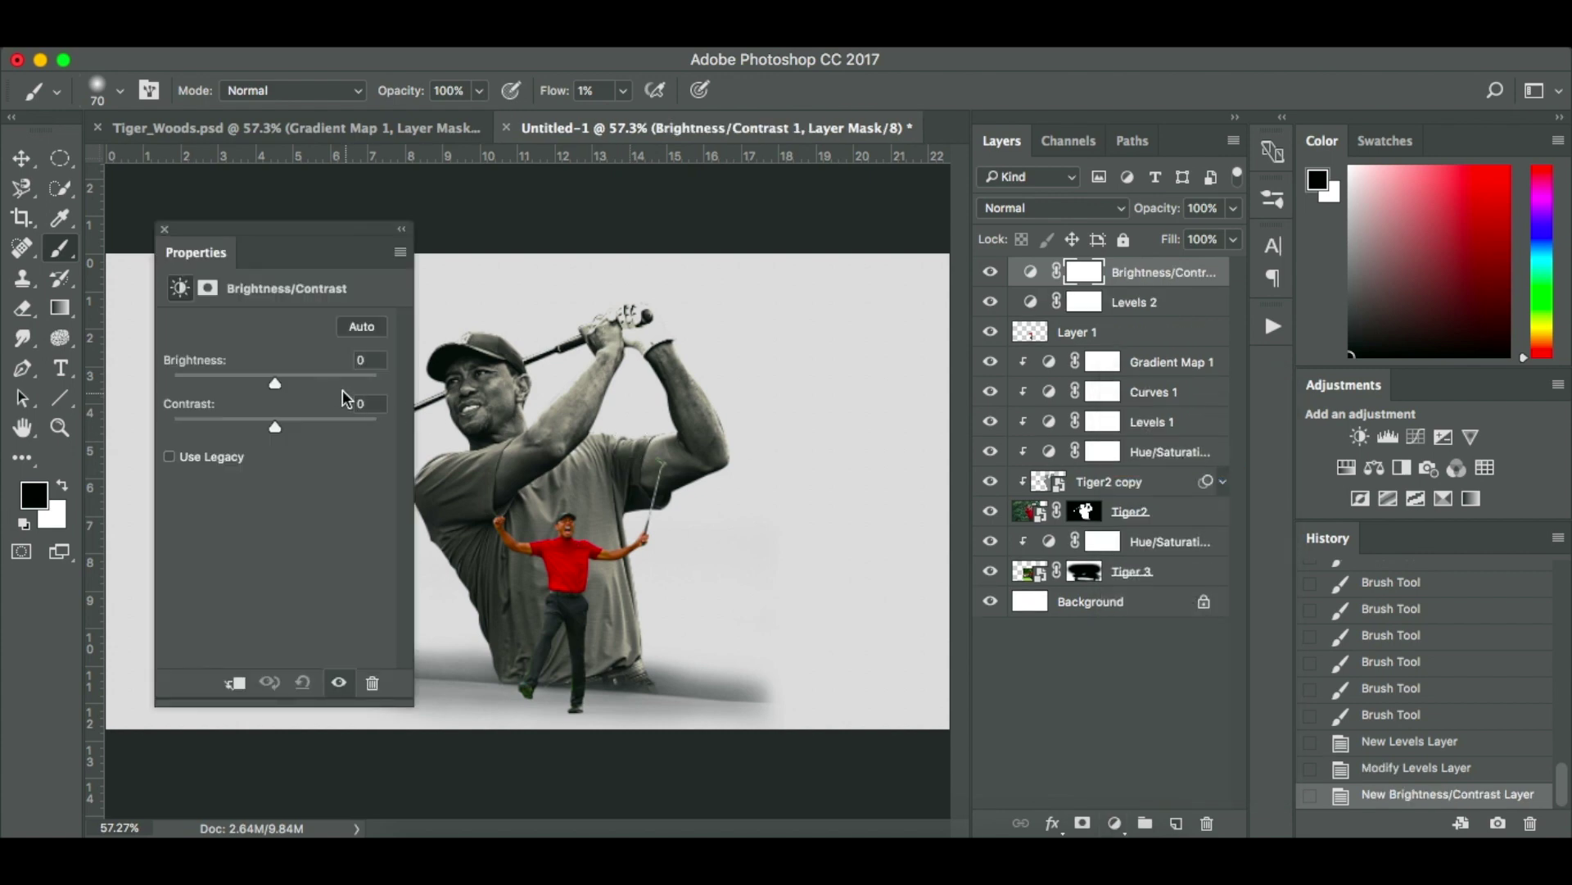
left_click_drag(274, 381, 317, 431)
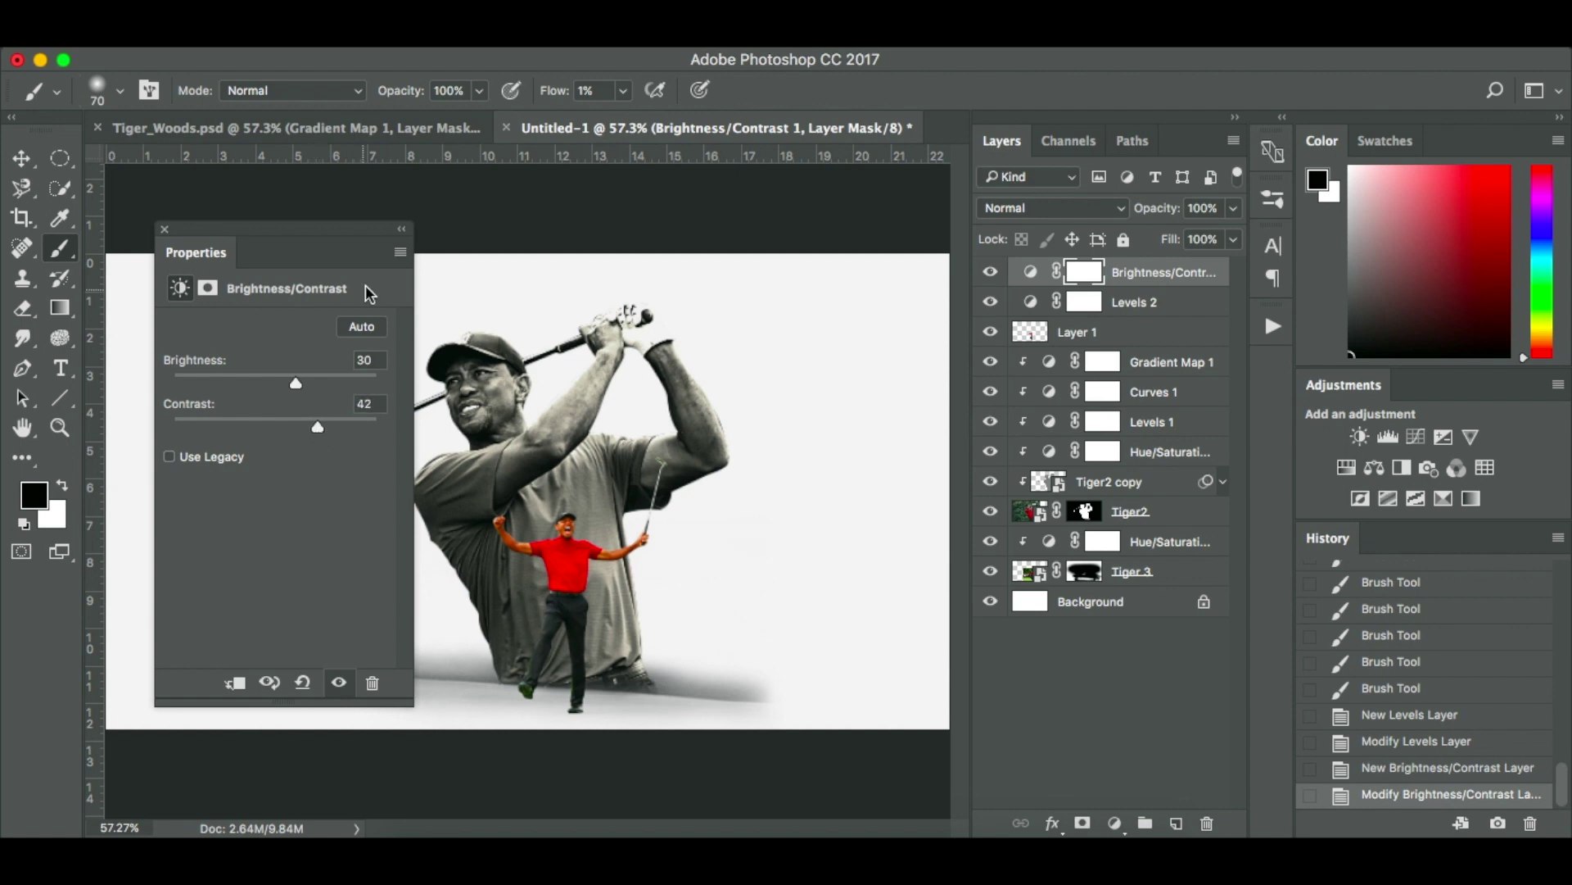
left_click(165, 228)
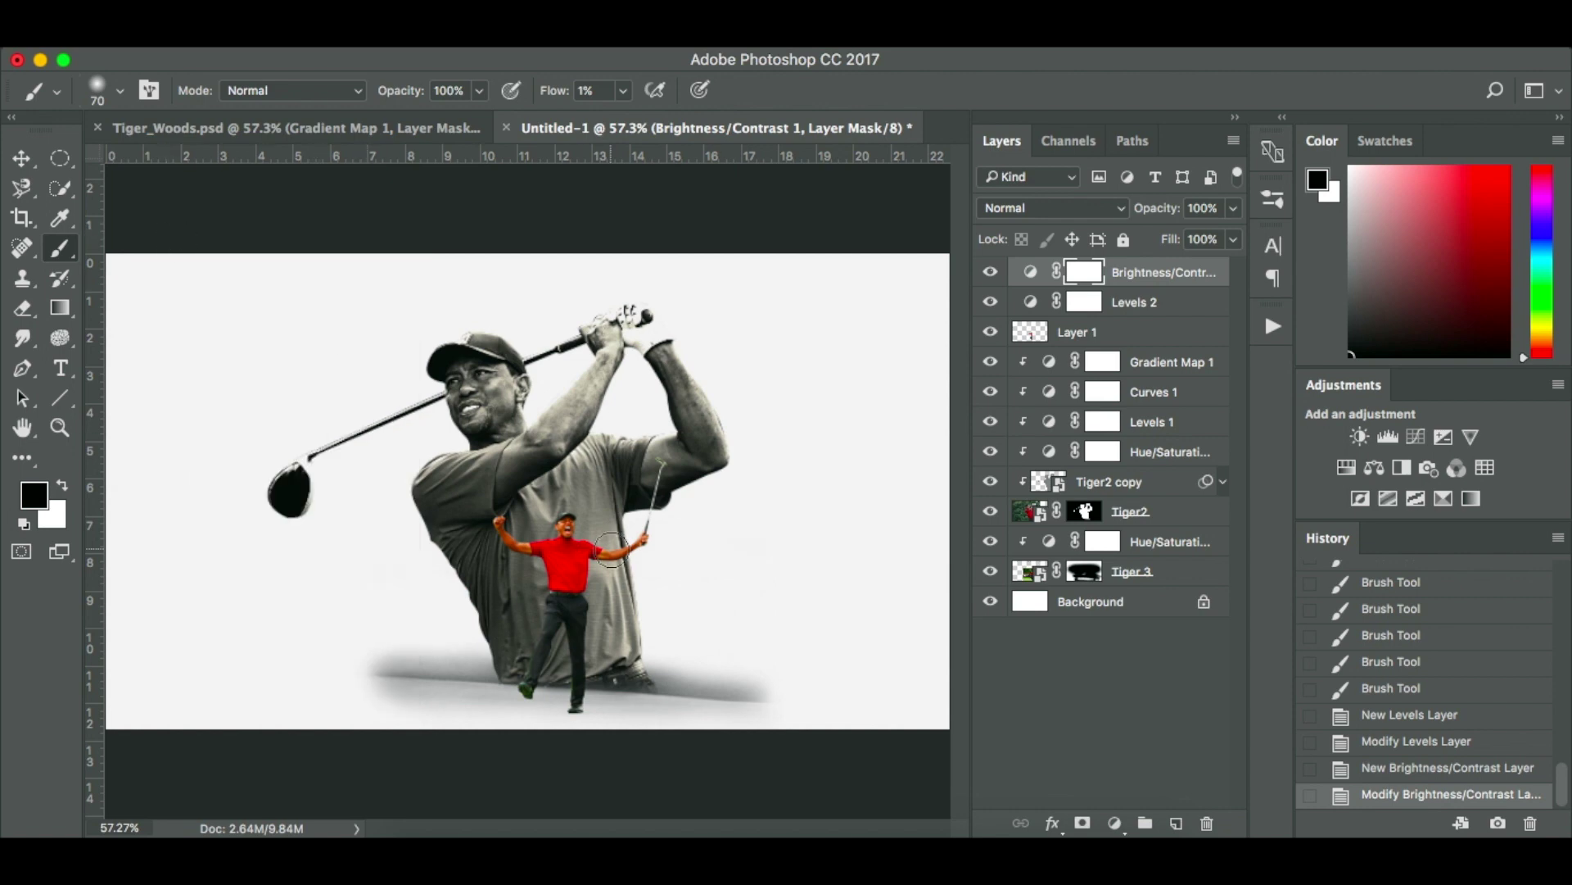
left_click(989, 274)
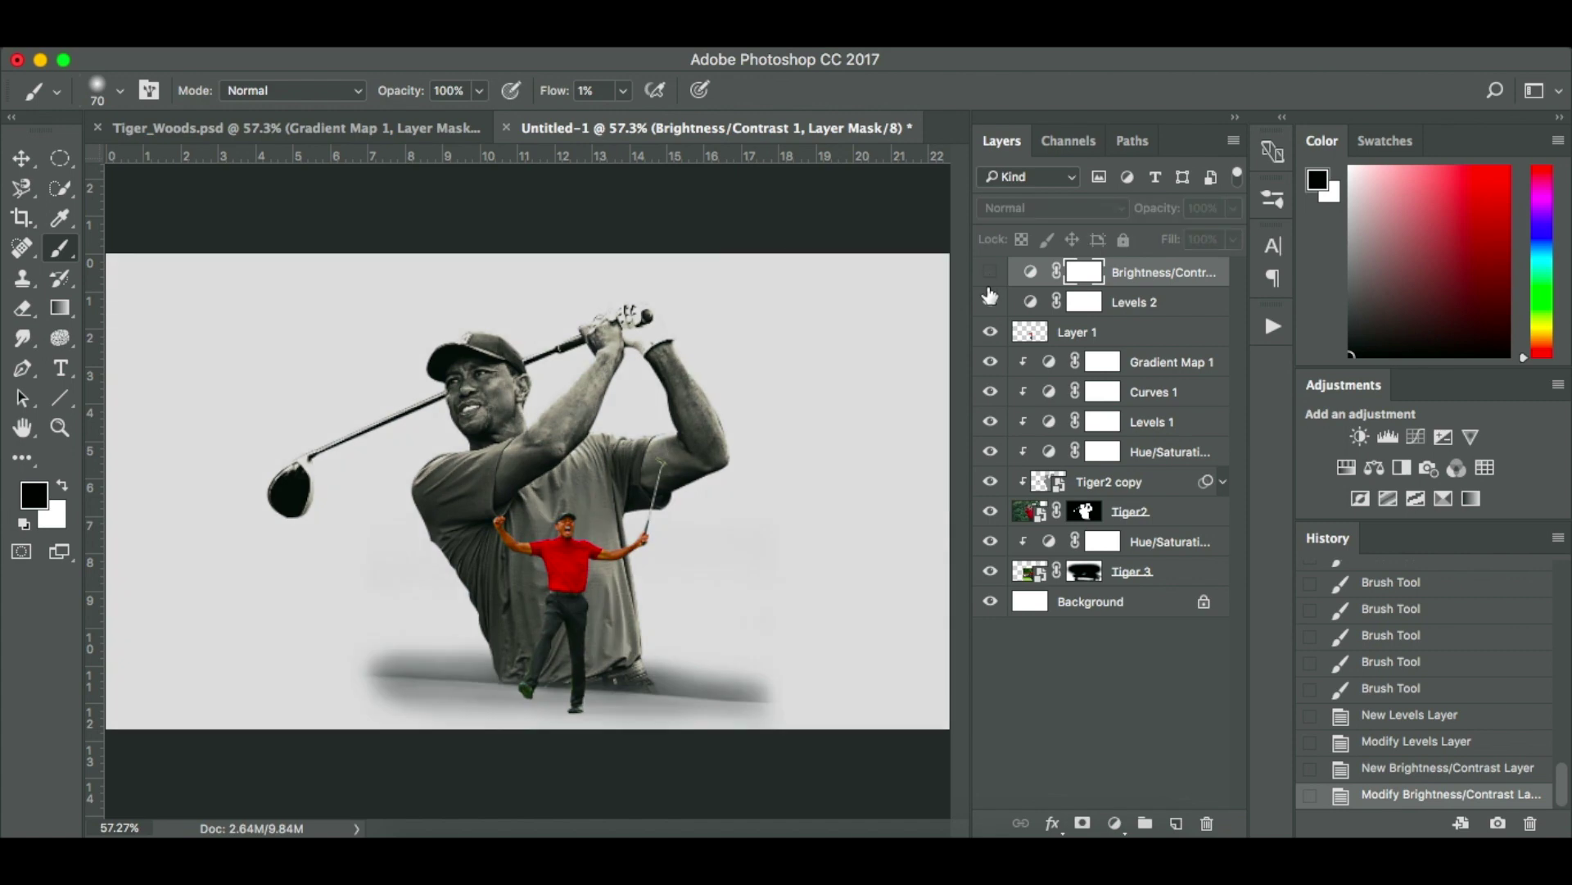
left_click(991, 273)
left_click(991, 275)
left_click(991, 275)
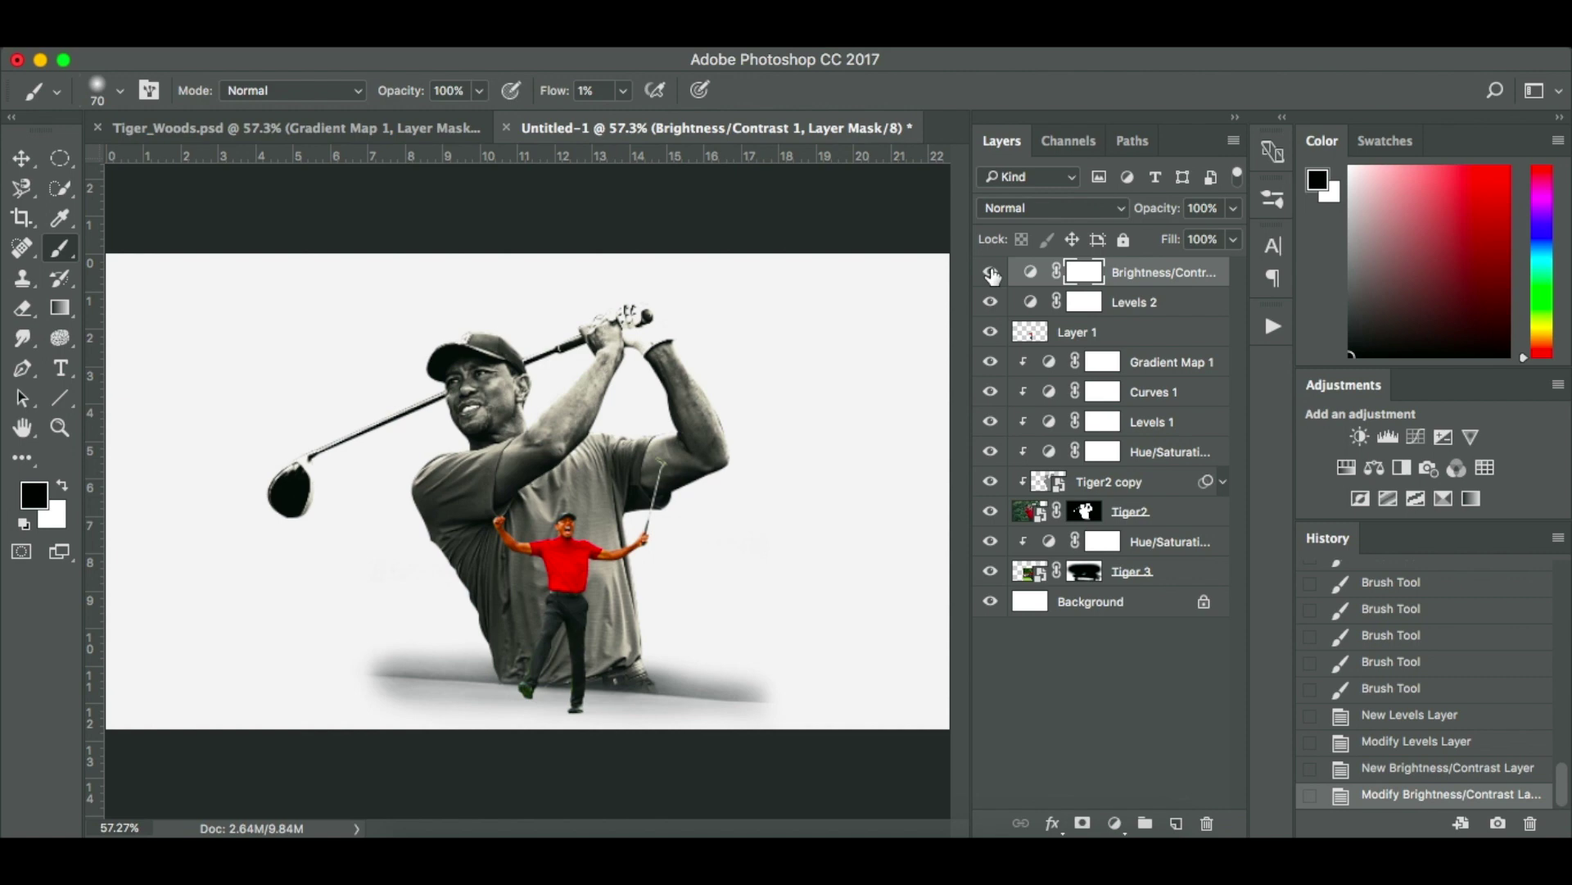
left_click(1172, 512)
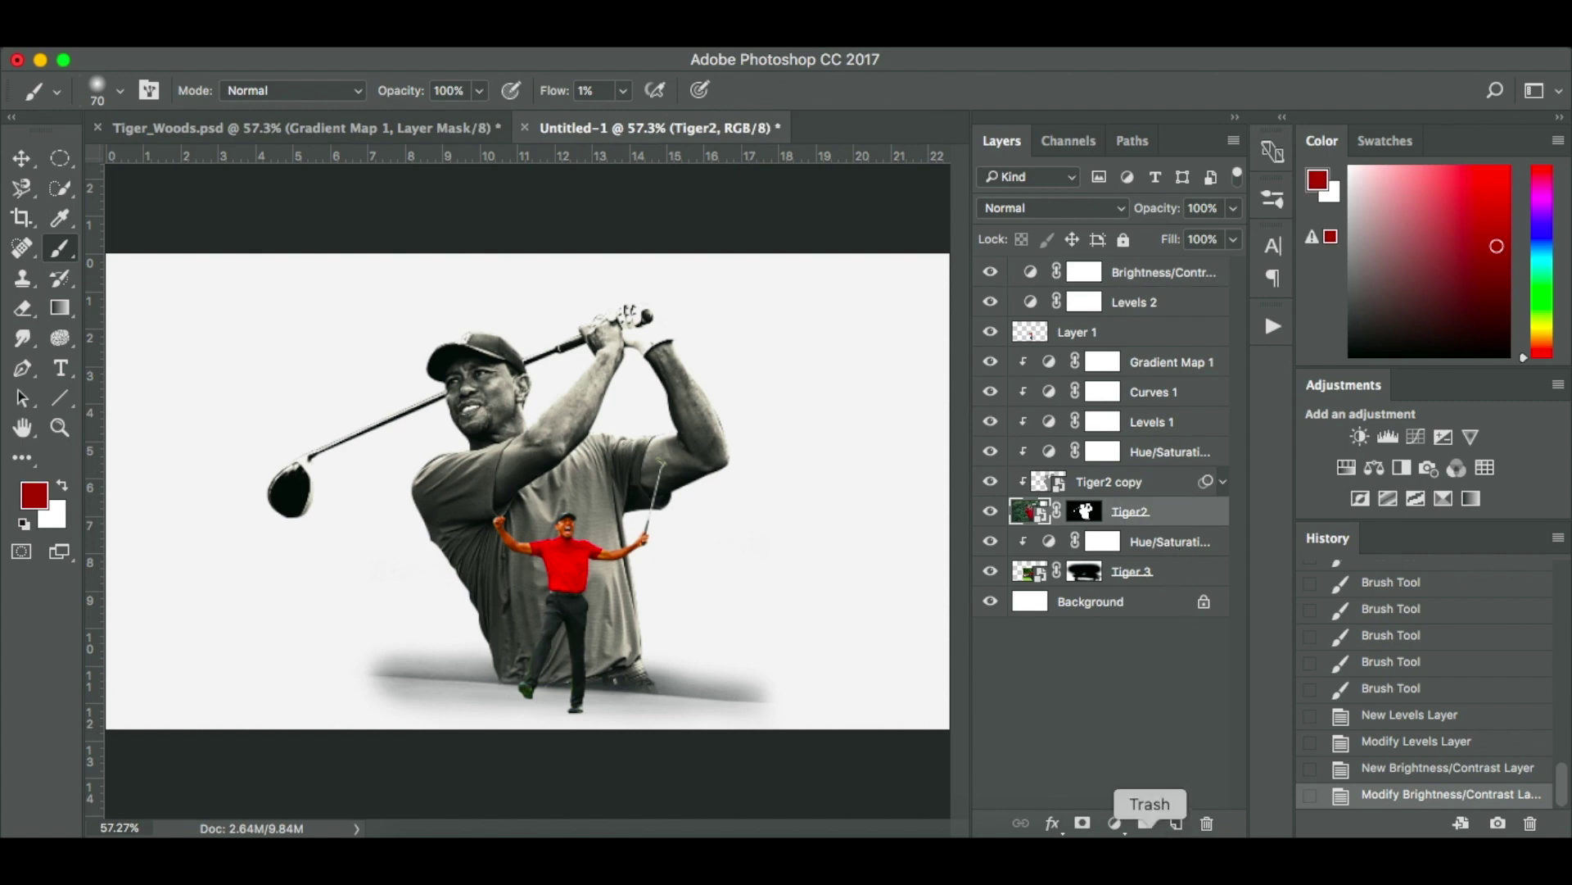
Add Layer 2 above Tiger2 copy and paint faint black shading over the golfer's shirt and arm.
left_click(1179, 483)
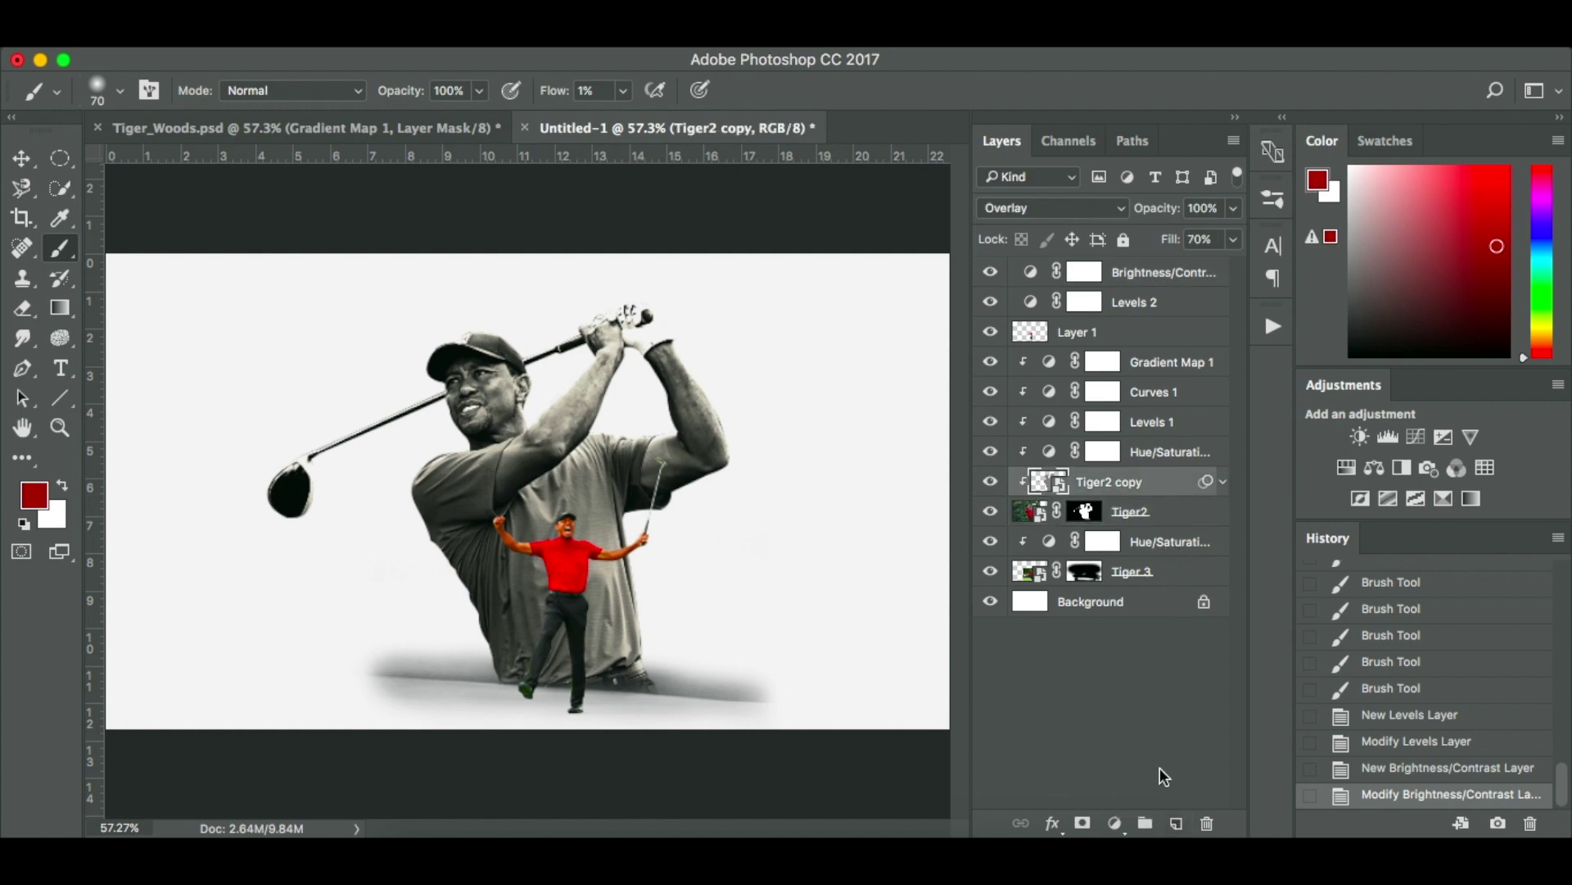
left_click(1174, 824)
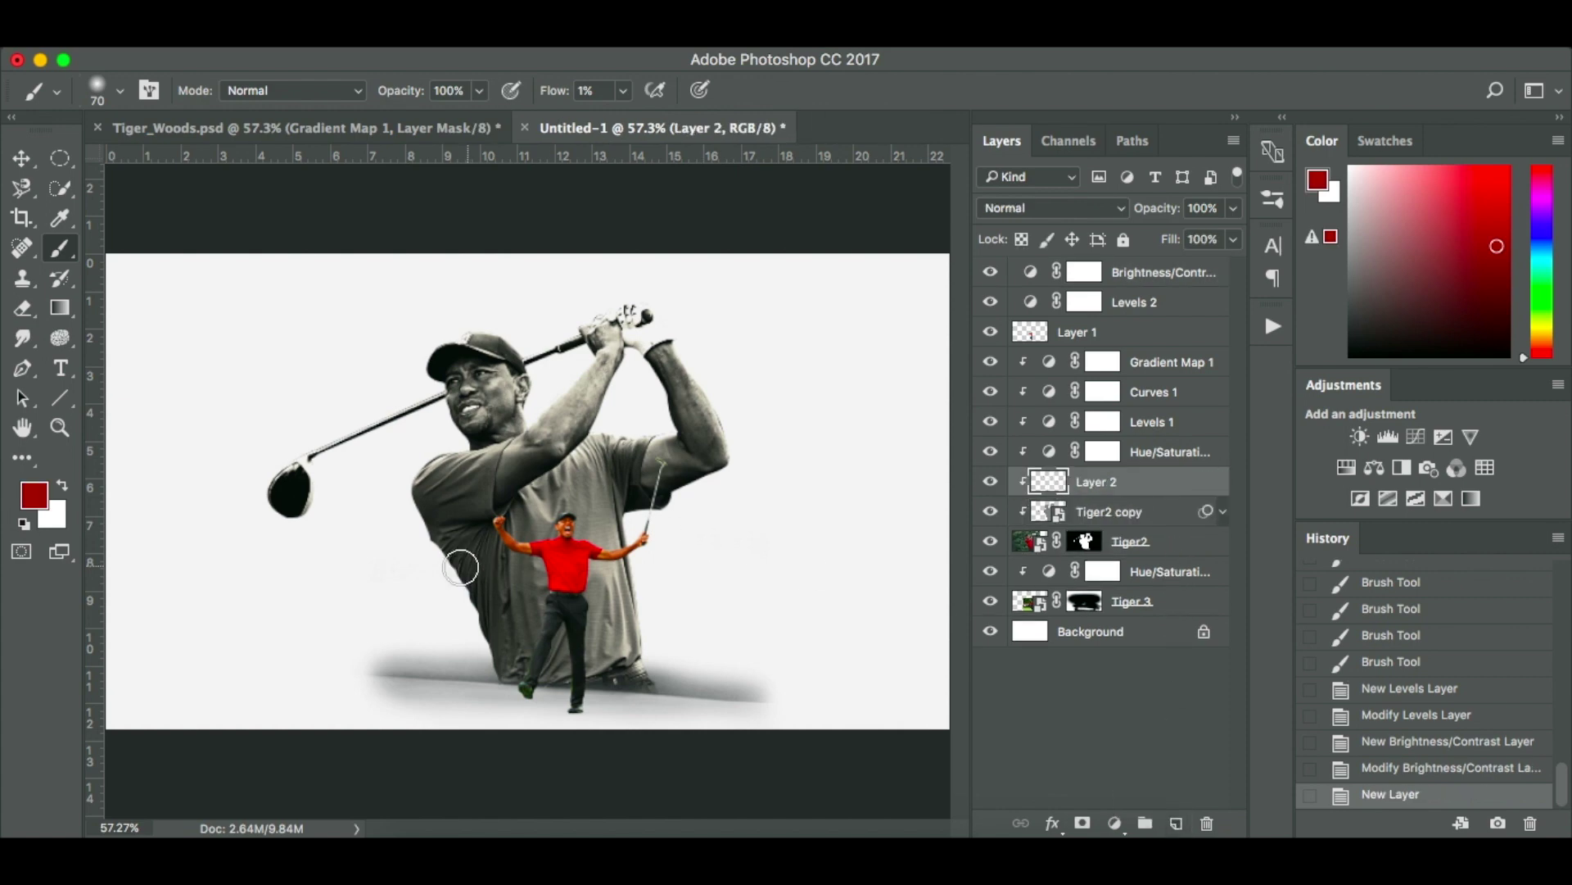
key("d")
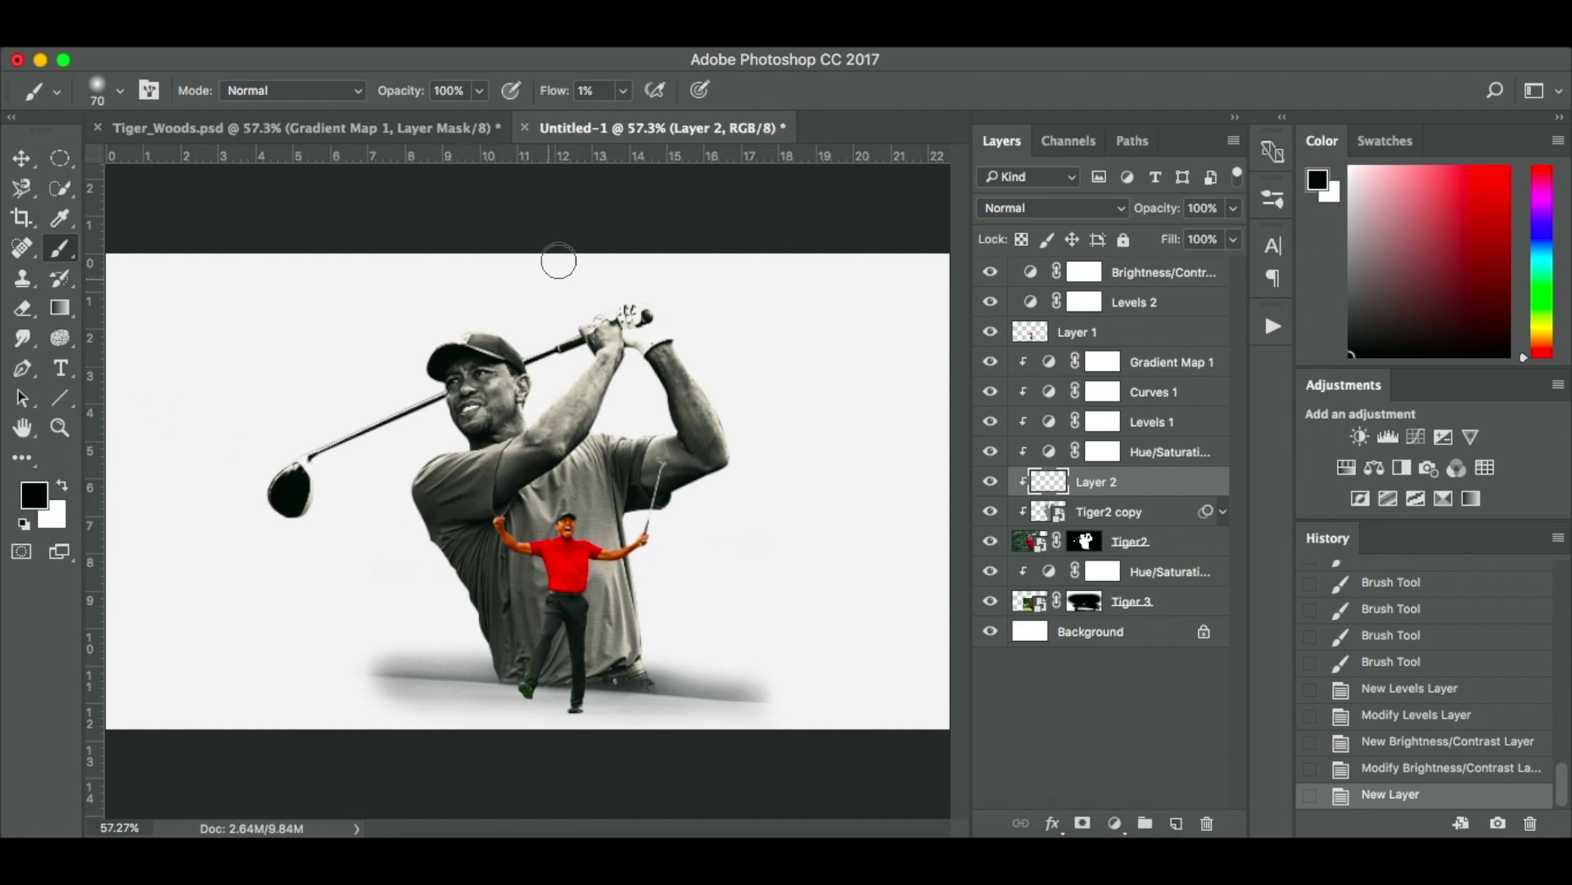
scroll(482, 614, "up", 5)
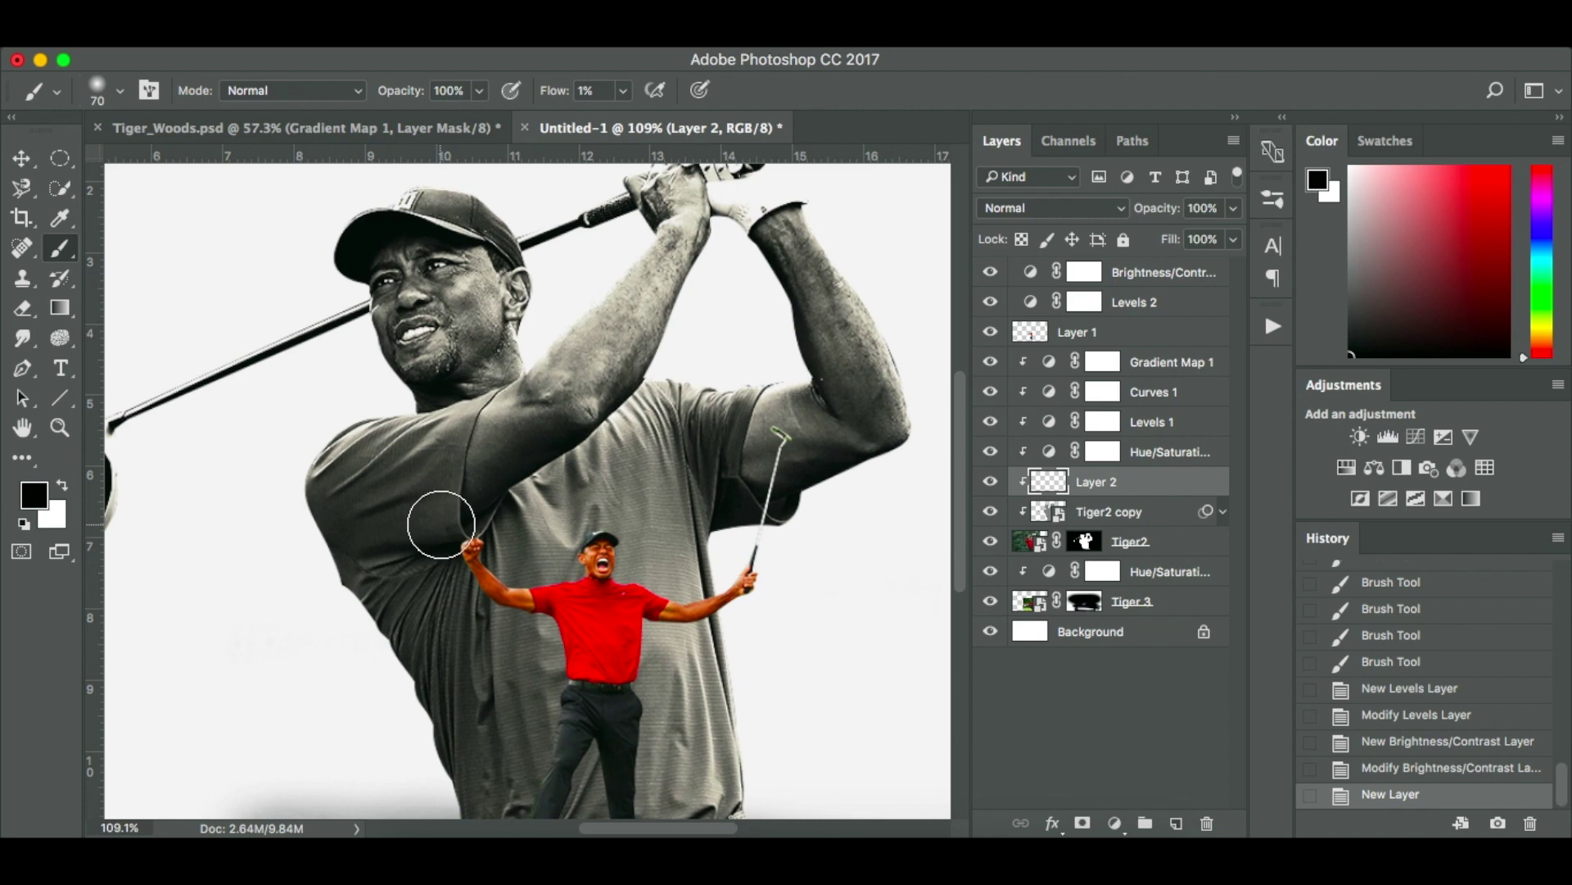
mouse_move(435, 521)
left_mouse_down()
mouse_move(568, 431)
mouse_move(507, 486)
mouse_move(314, 557)
mouse_move(428, 529)
mouse_move(506, 477)
left_mouse_up()
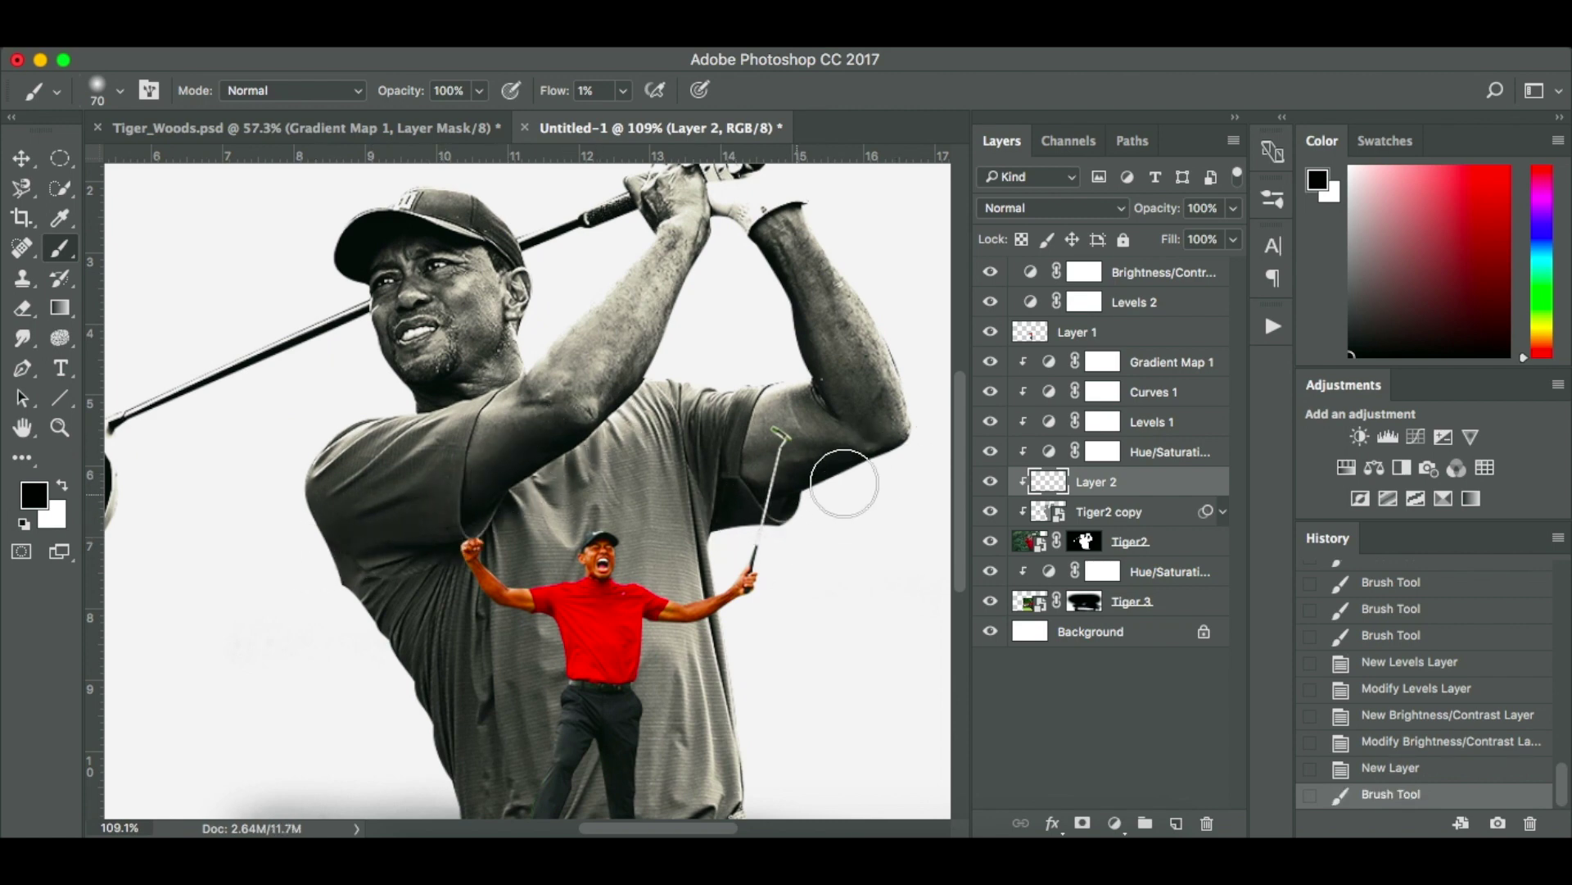
left_click_drag(884, 464, 934, 565)
key("super+0")
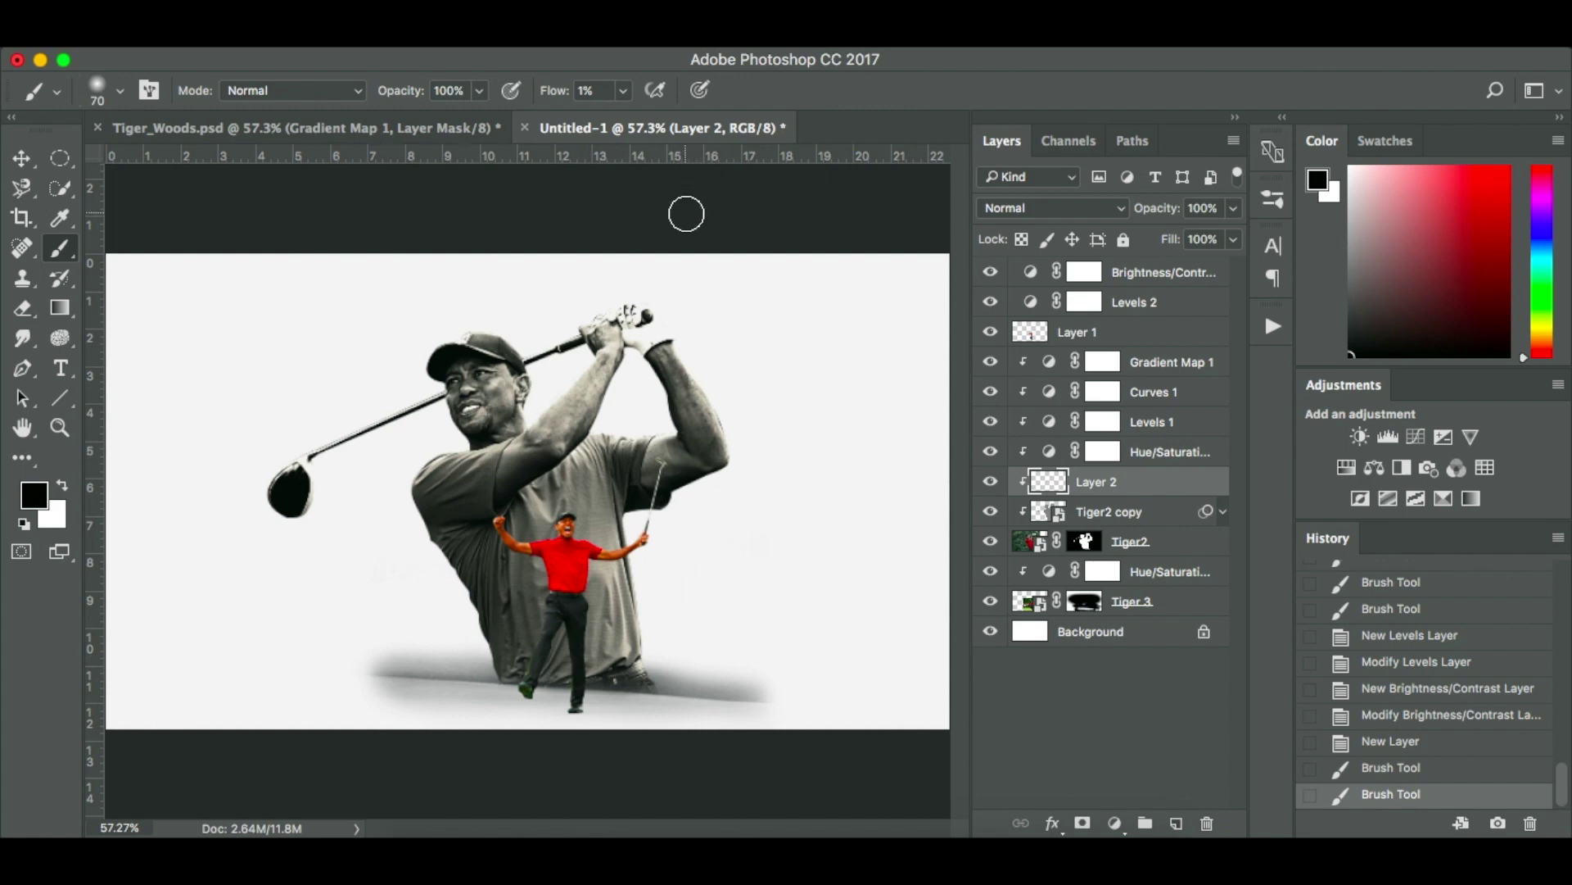
key("v")
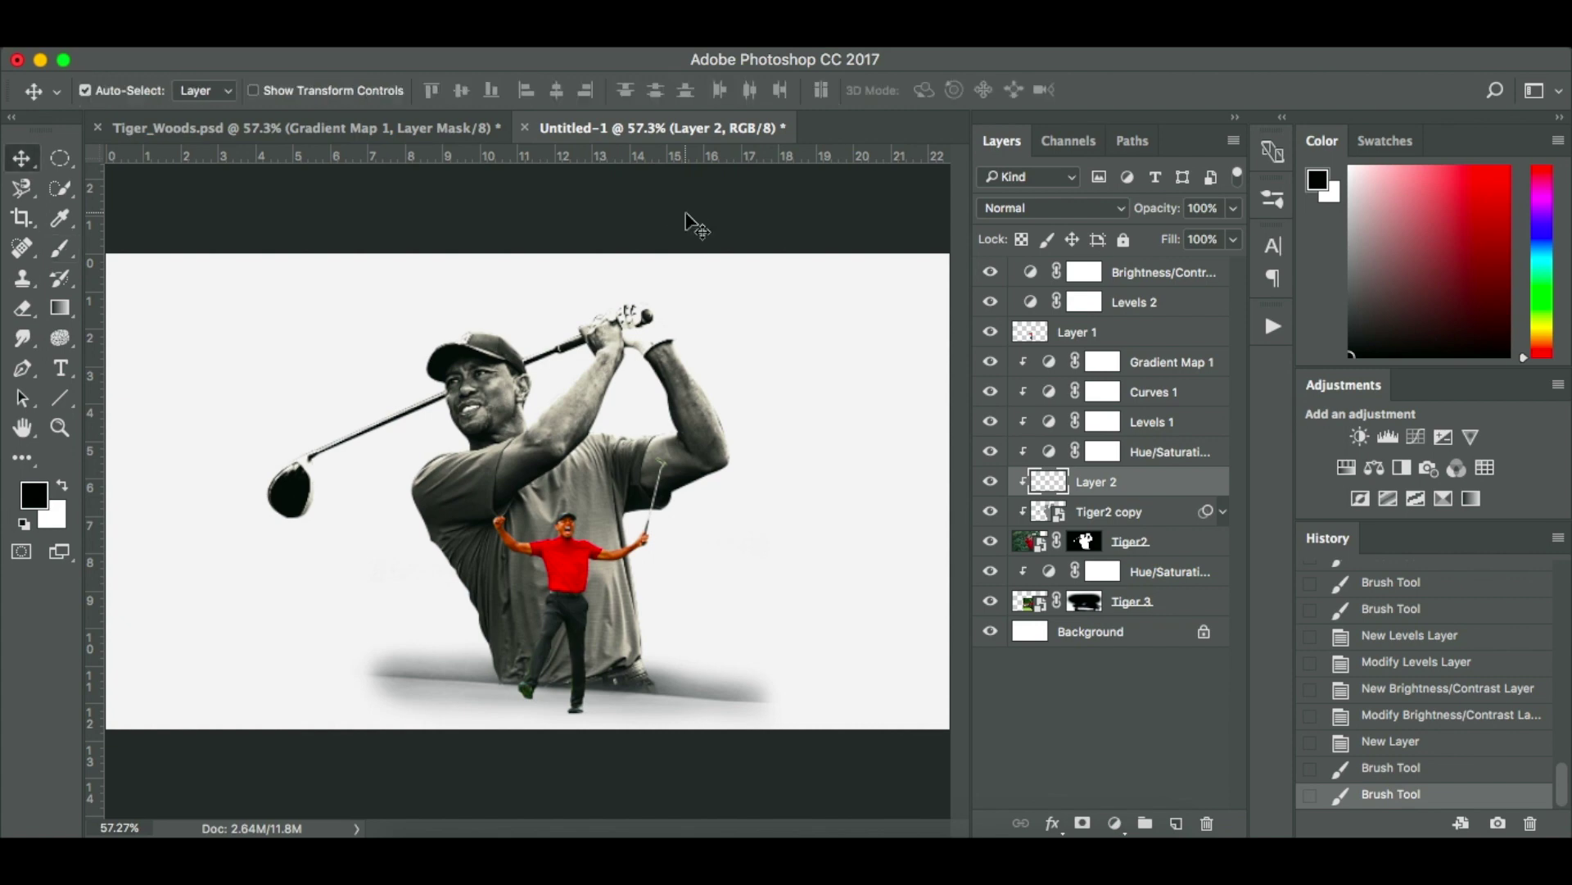